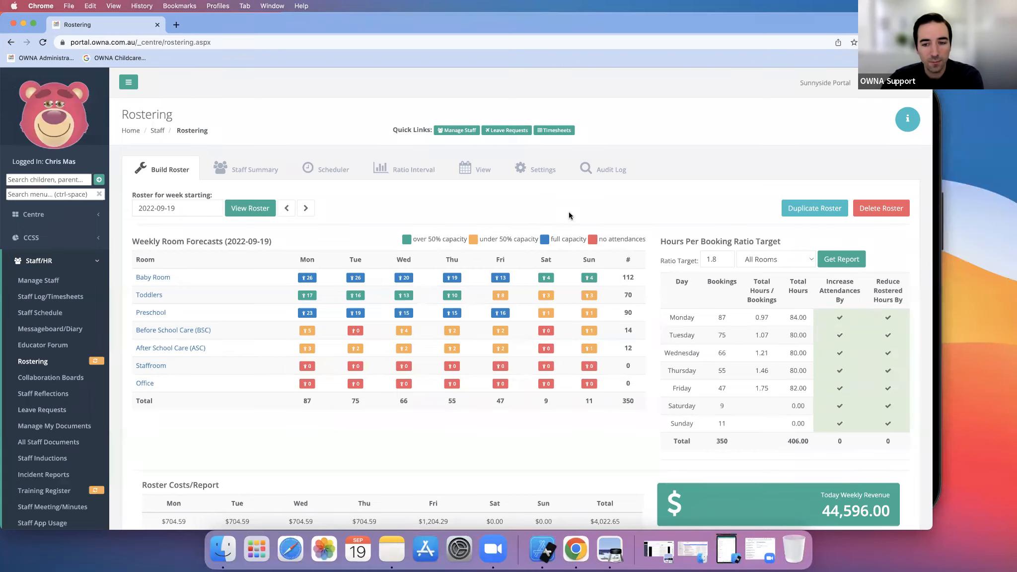
View the roster for the week starting 2022-09-12, and return to the week starting 2022-09-19.
scroll(570, 212, "down", 1)
scroll(570, 212, "up", 1)
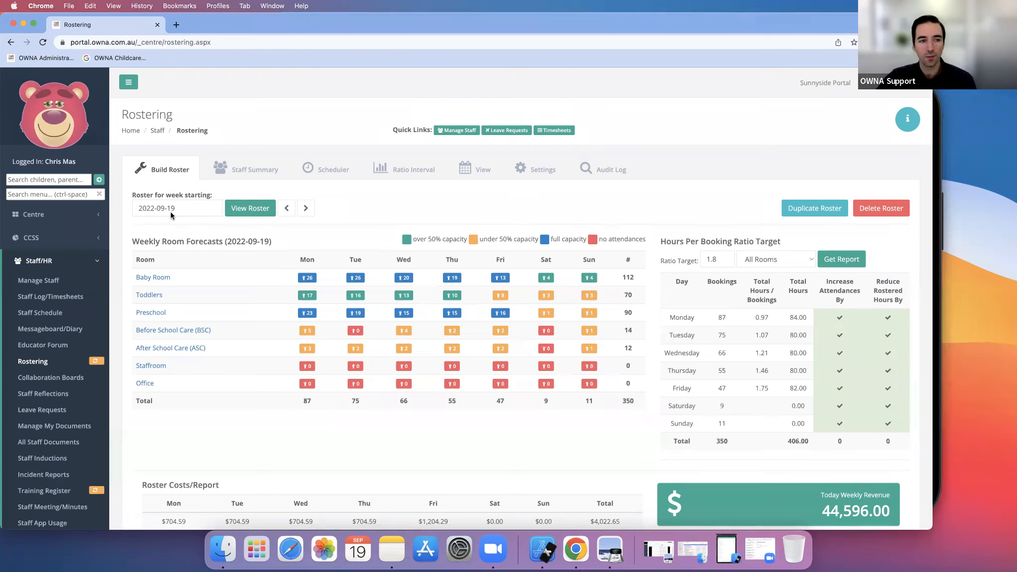
left_click(147, 209)
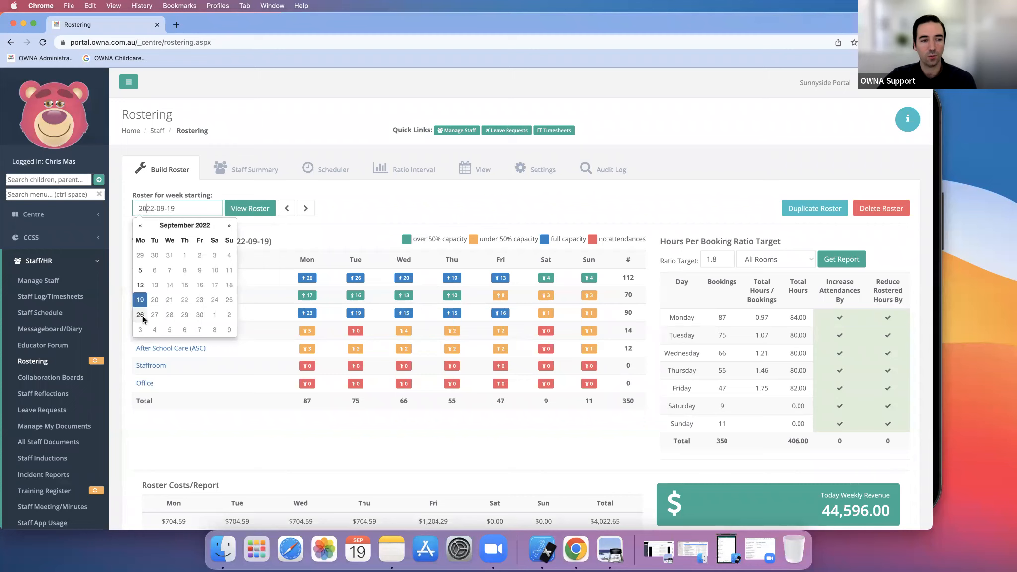
left_click(230, 230)
left_click(138, 230)
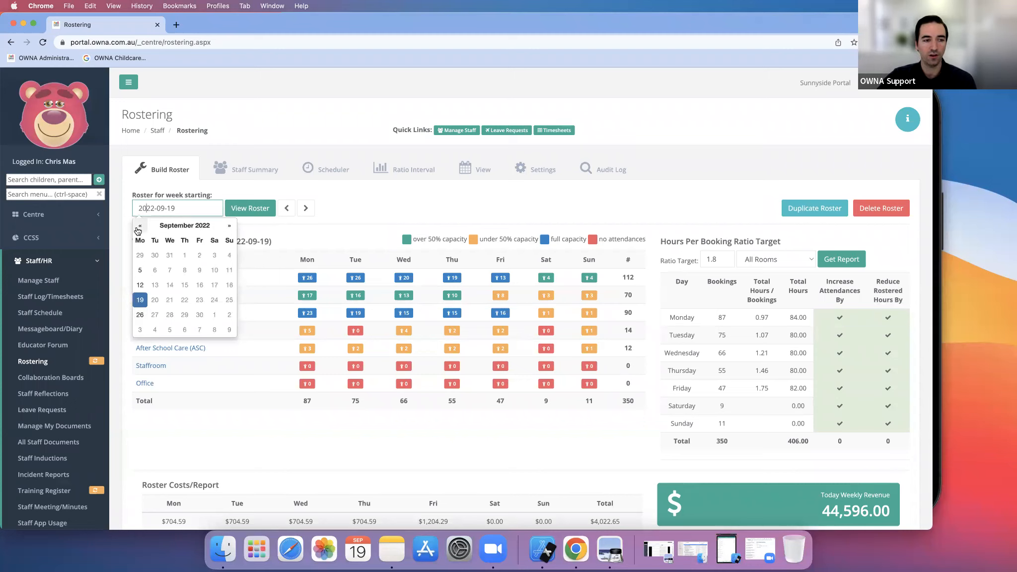
left_click(297, 232)
left_click(182, 211)
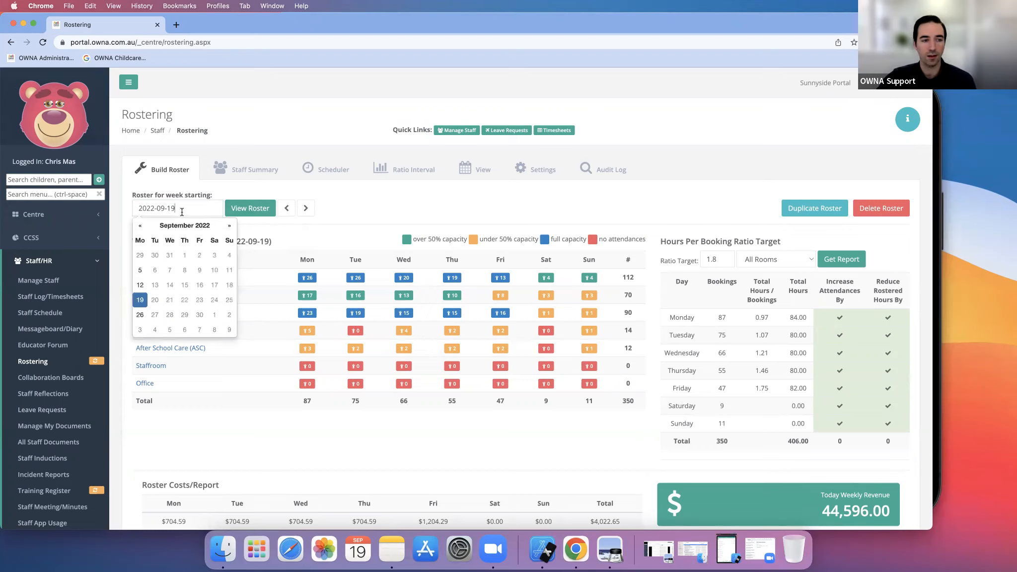
left_click(140, 286)
left_click(251, 213)
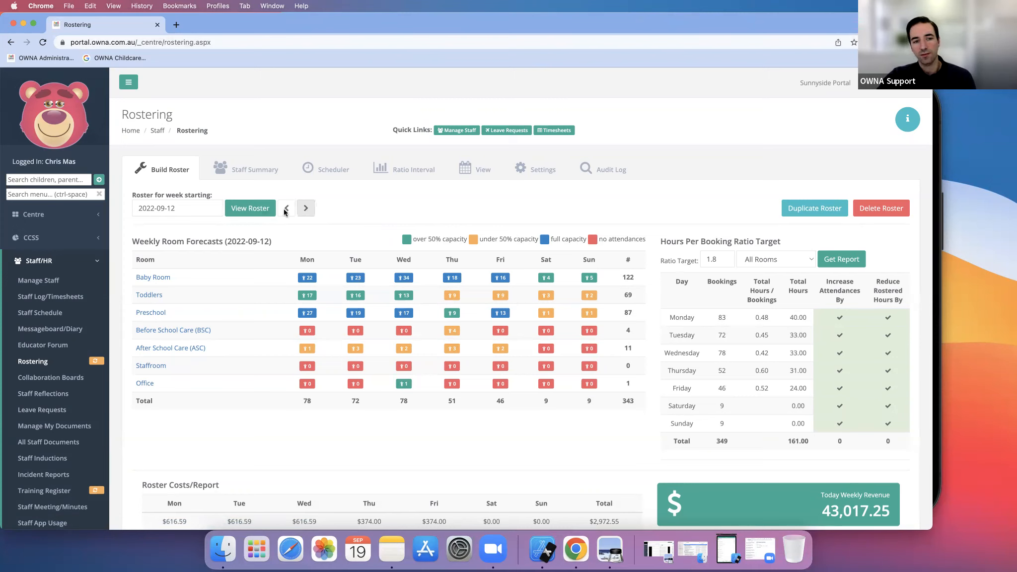
left_click(301, 213)
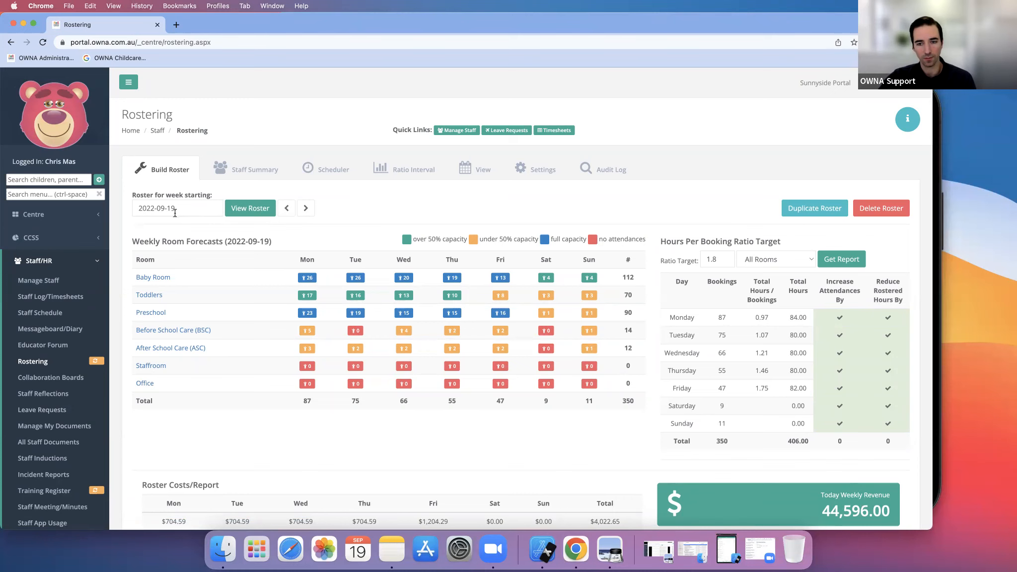
Generate the hours per booking ratio report for the Preschool room only.
scroll(388, 277, "down", 3)
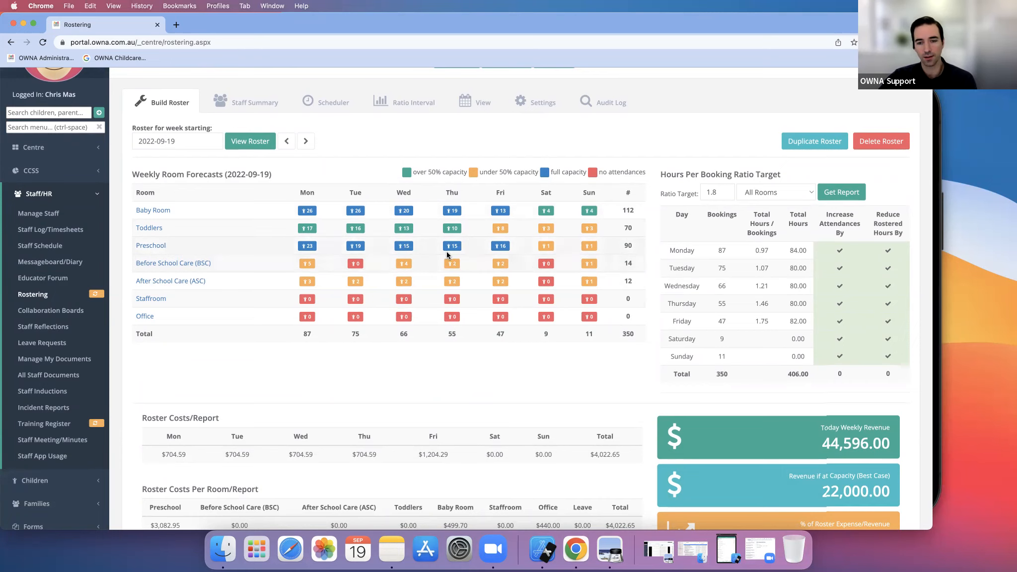
scroll(447, 253, "down", 2)
scroll(447, 255, "down", 1)
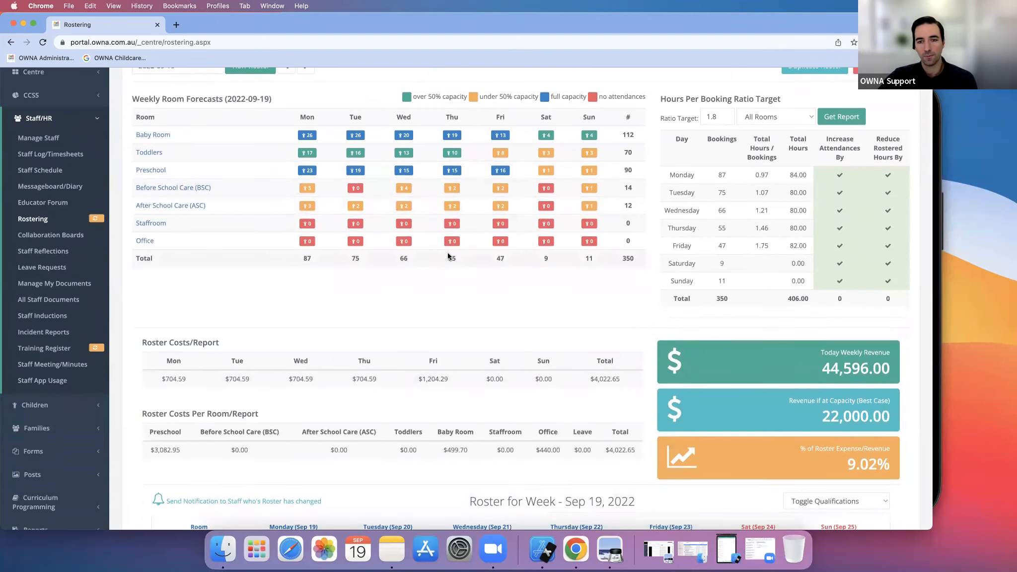
scroll(768, 145, "down", 1)
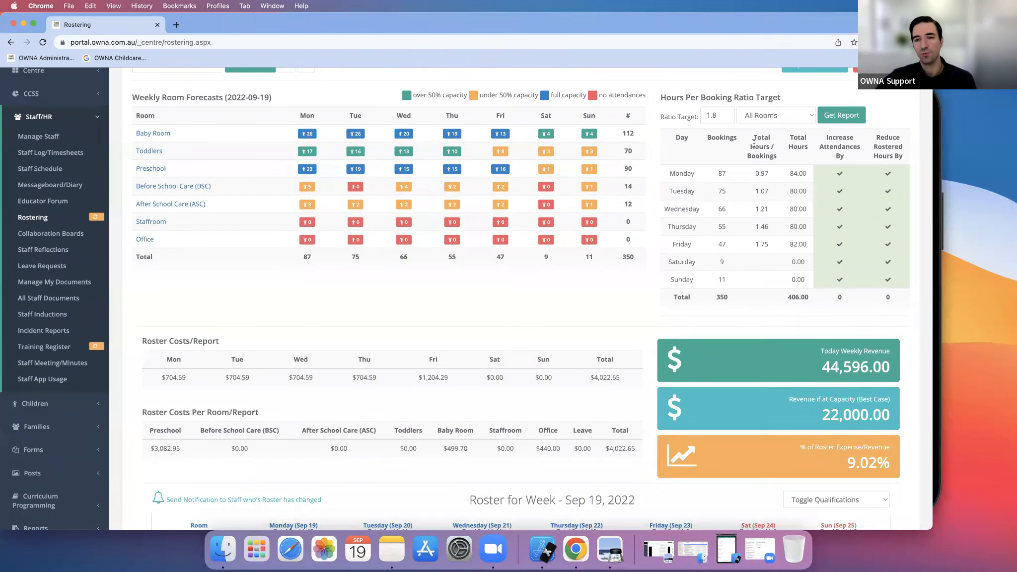
scroll(695, 182, "up", 2)
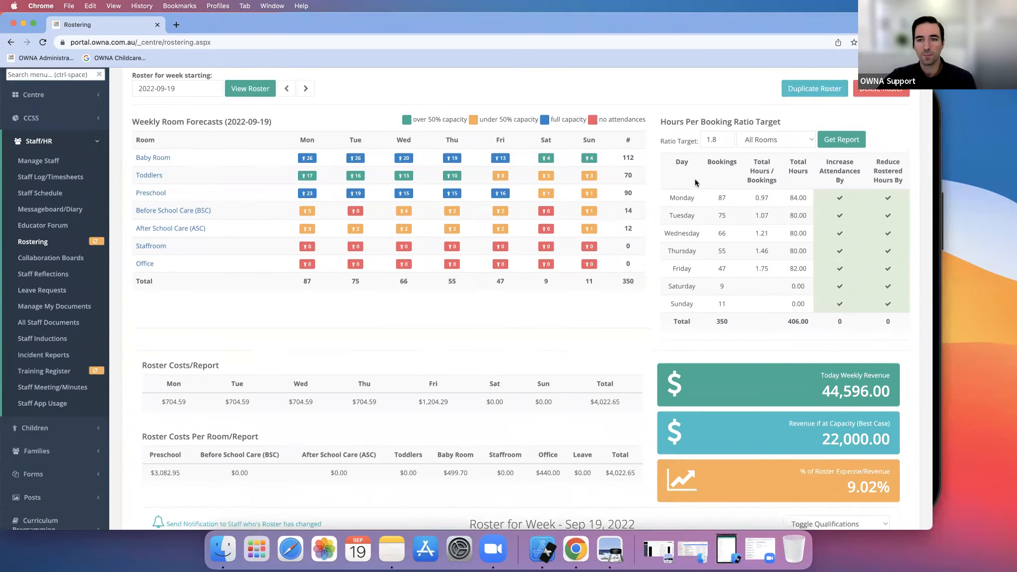
scroll(694, 178, "down", 2)
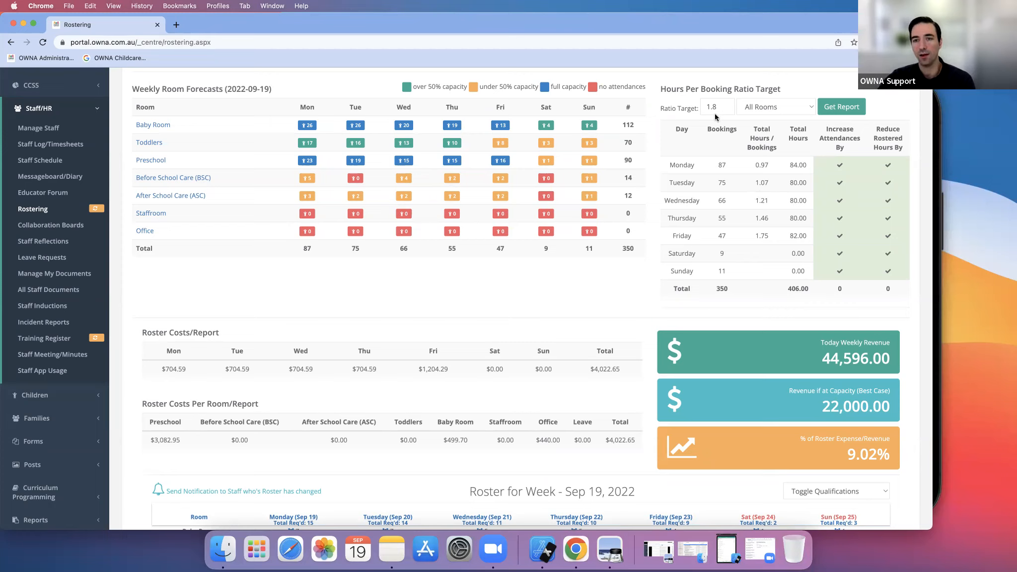
left_click(757, 108)
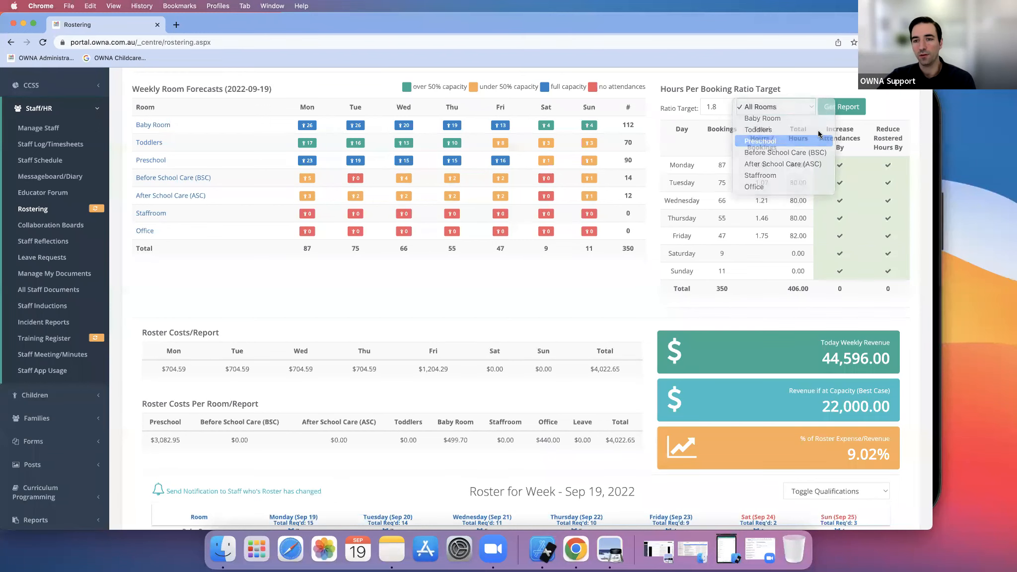
left_click(764, 142)
left_click(845, 111)
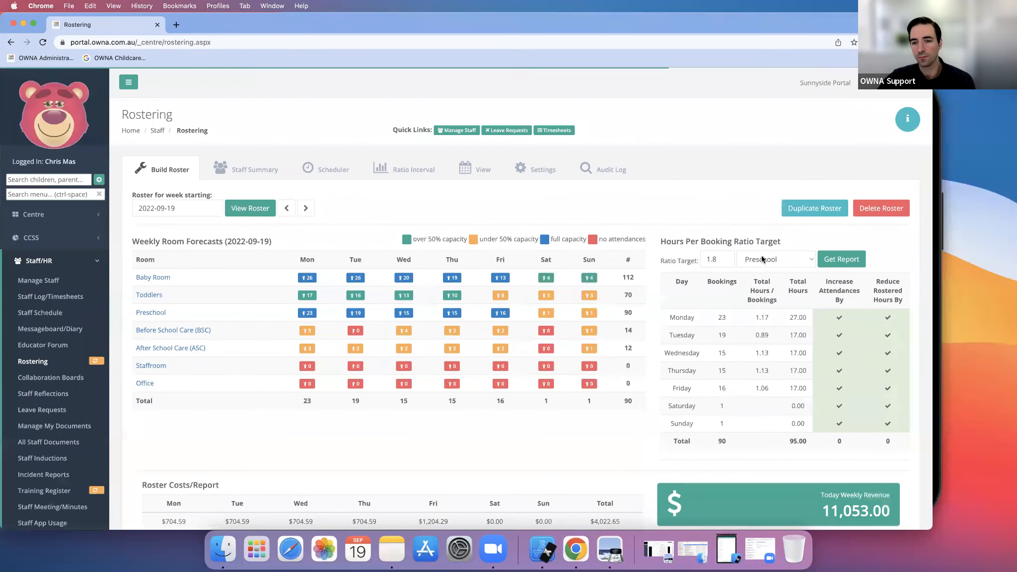
Set the ratio target to 1 and regenerate the Preschool hours per booking report.
scroll(735, 302, "down", 3)
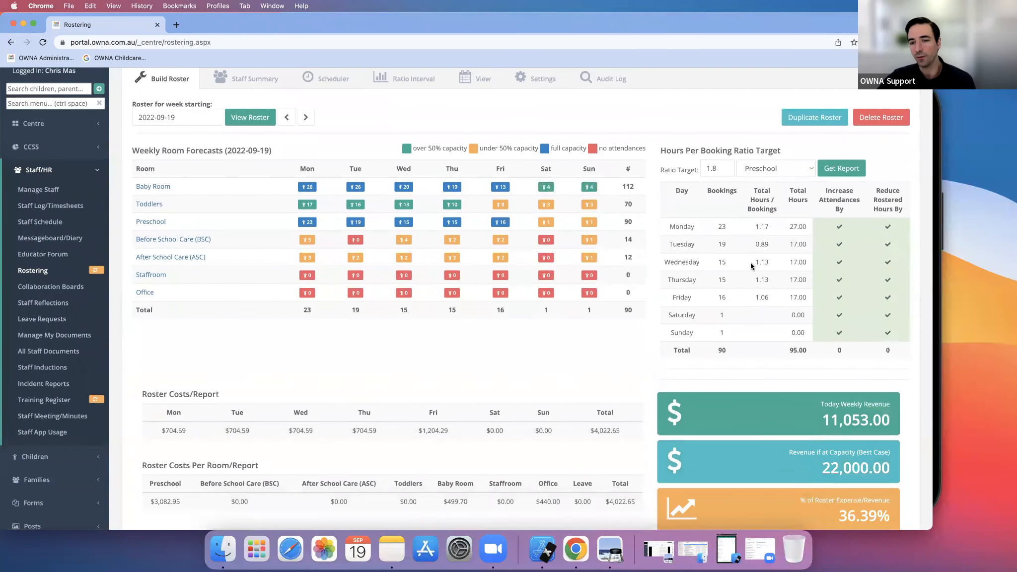
scroll(749, 263, "down", 1)
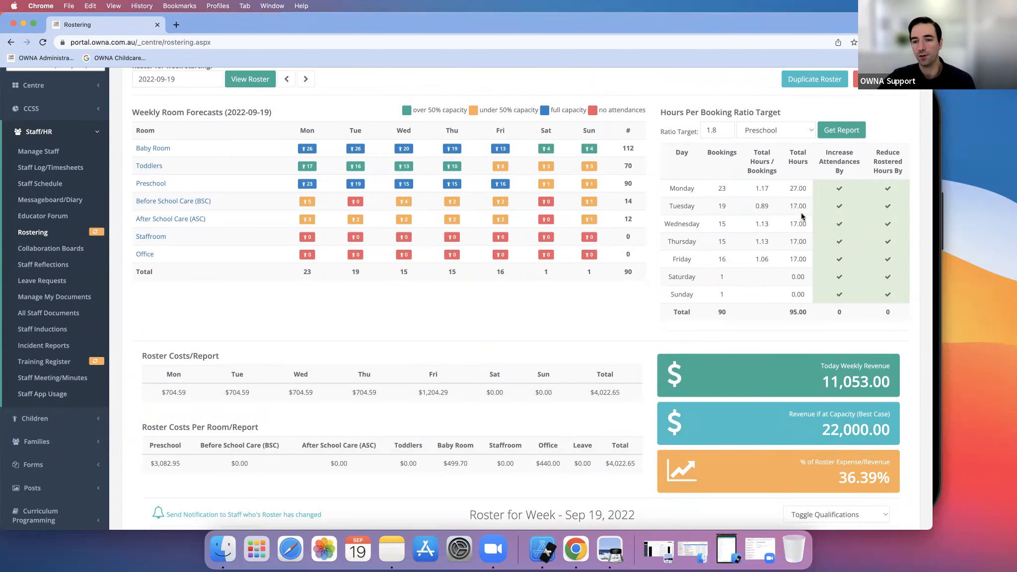
scroll(802, 218, "up", 2)
scroll(801, 217, "down", 1)
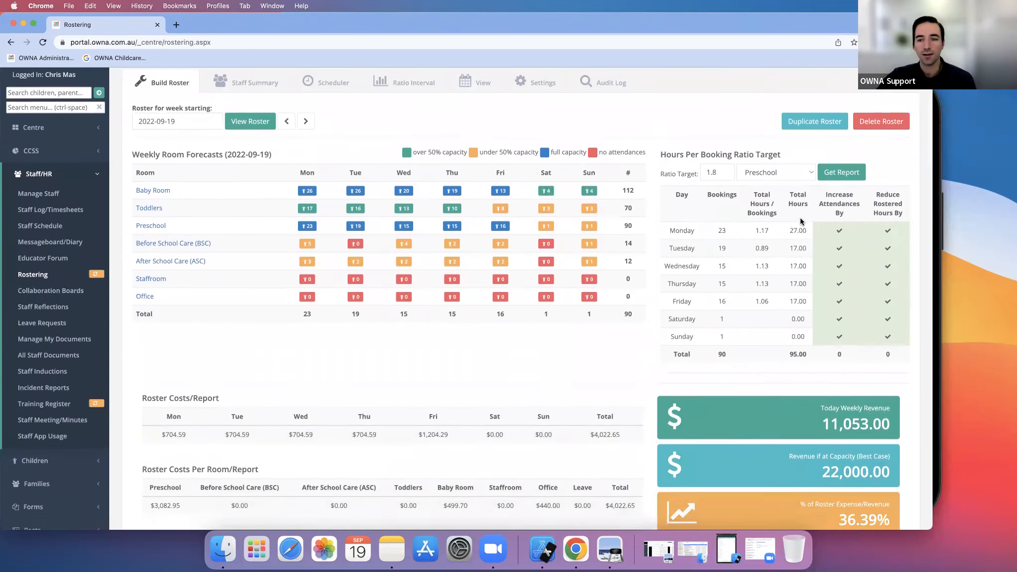
left_click(713, 173)
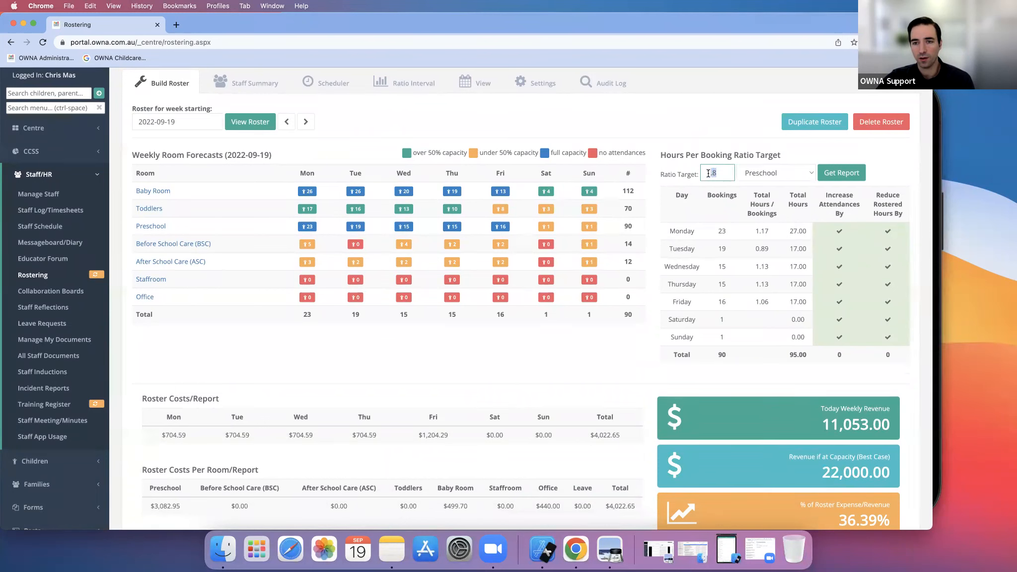
double_click(710, 172)
left_click_drag(701, 172, 710, 174)
key("BackSpace")
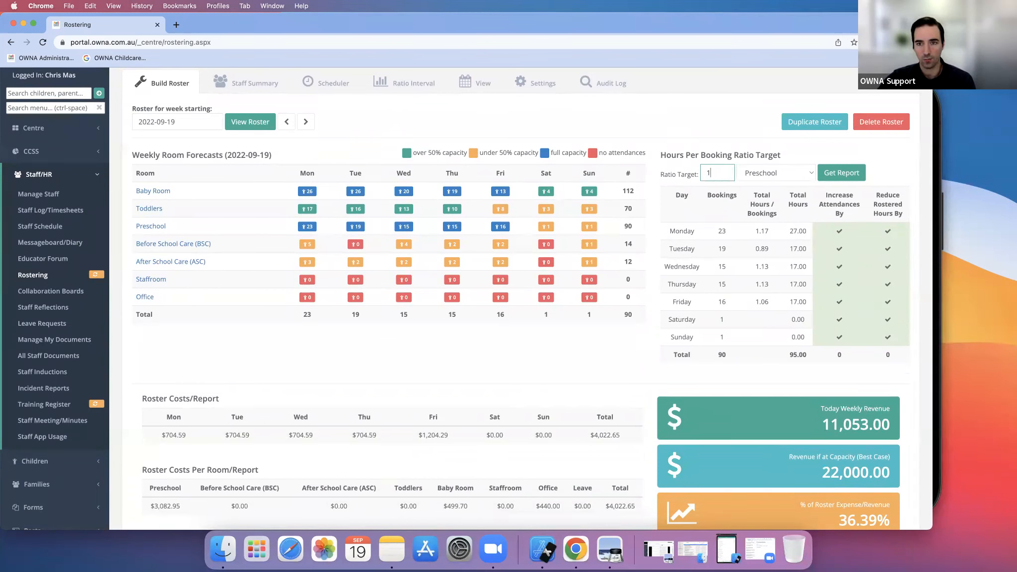
left_click(845, 179)
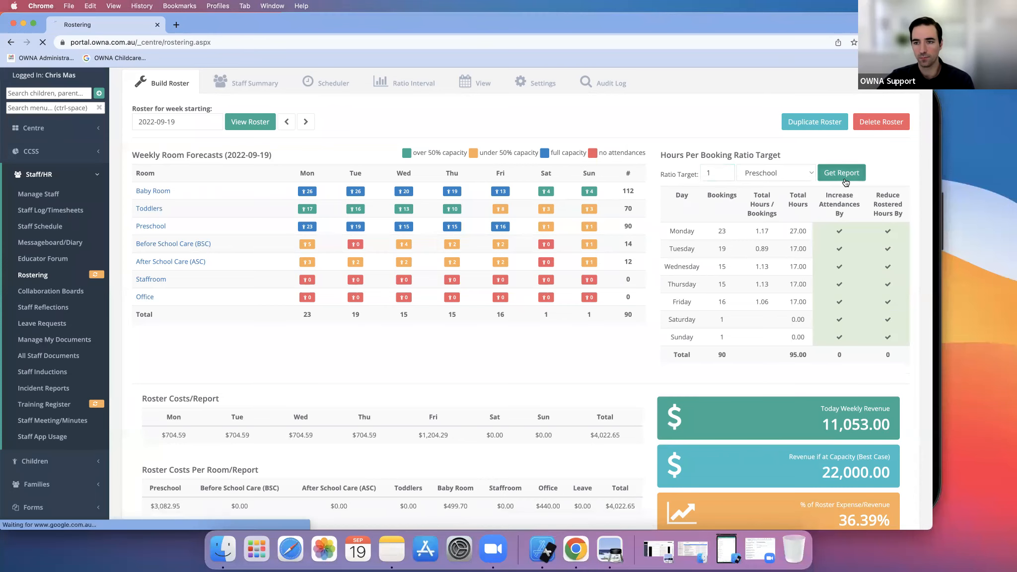
Set the ratio target to 1.8 and rerun the hours per booking report for Preschool.
scroll(845, 221, "down", 3)
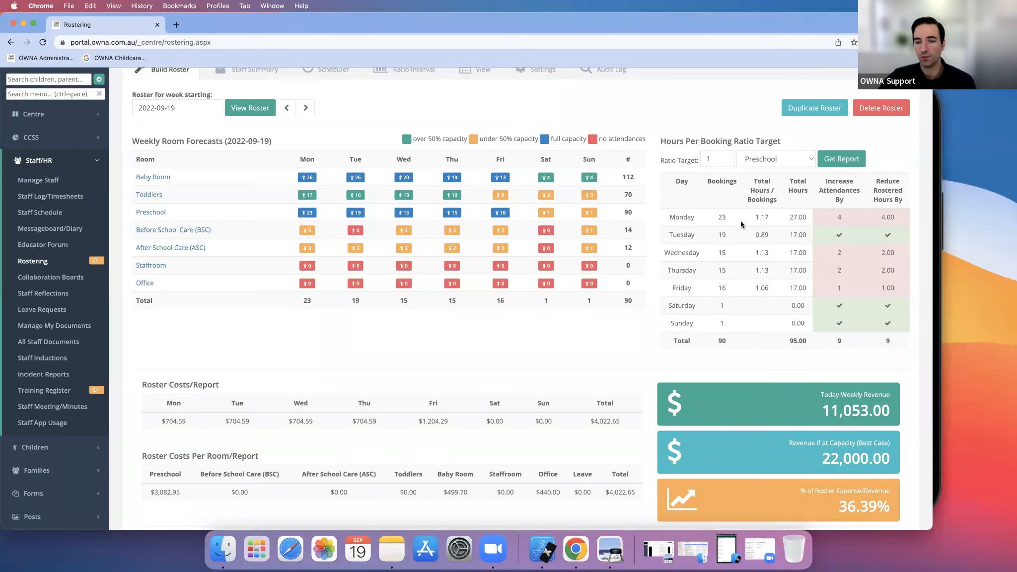
left_click(720, 159)
type(".8")
left_click(823, 160)
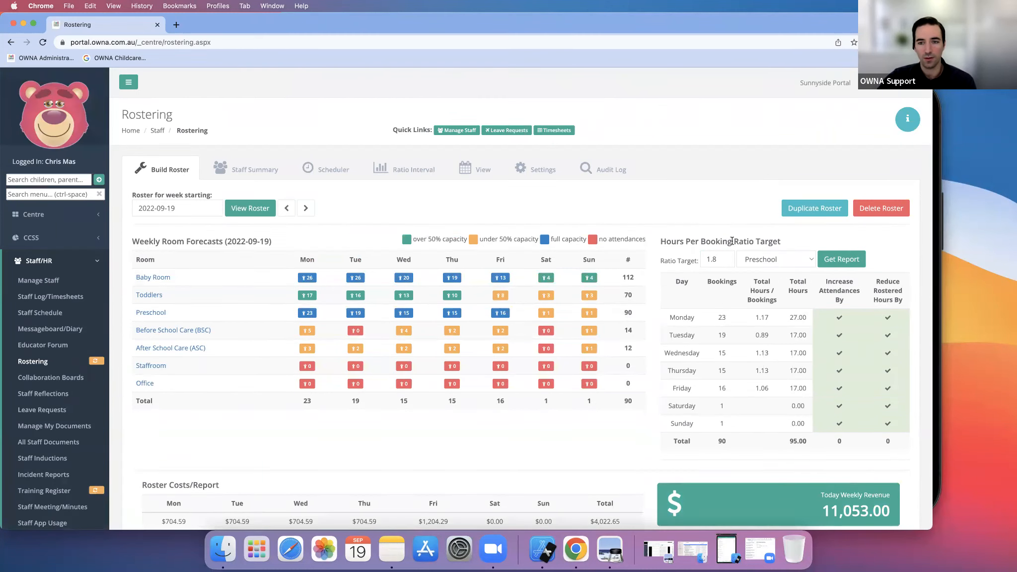
Examine the daily and per-room roster costs, the revenue figures and the room-by-room weekly roster.
scroll(711, 278, "down", 3)
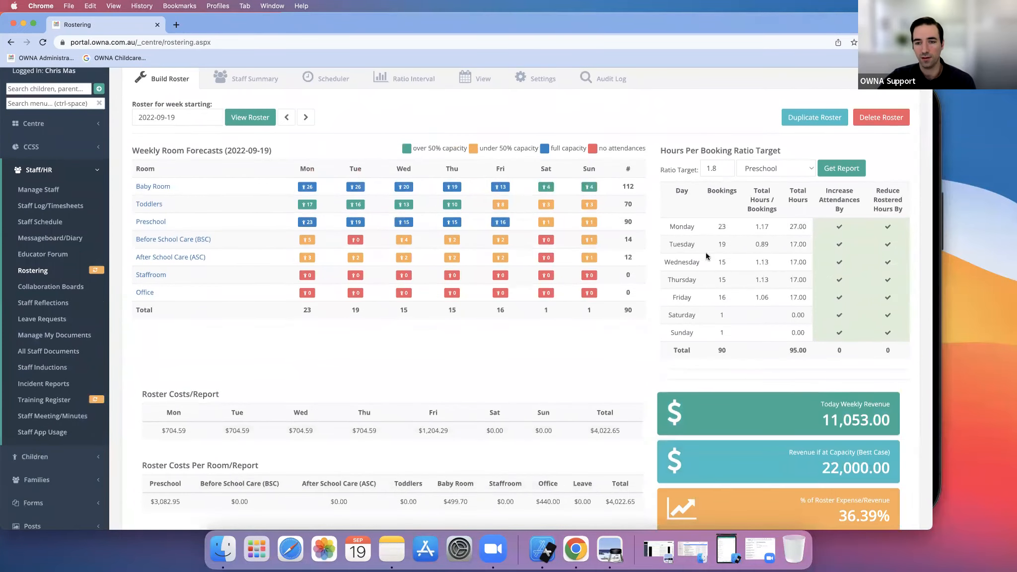
scroll(710, 243, "down", 5)
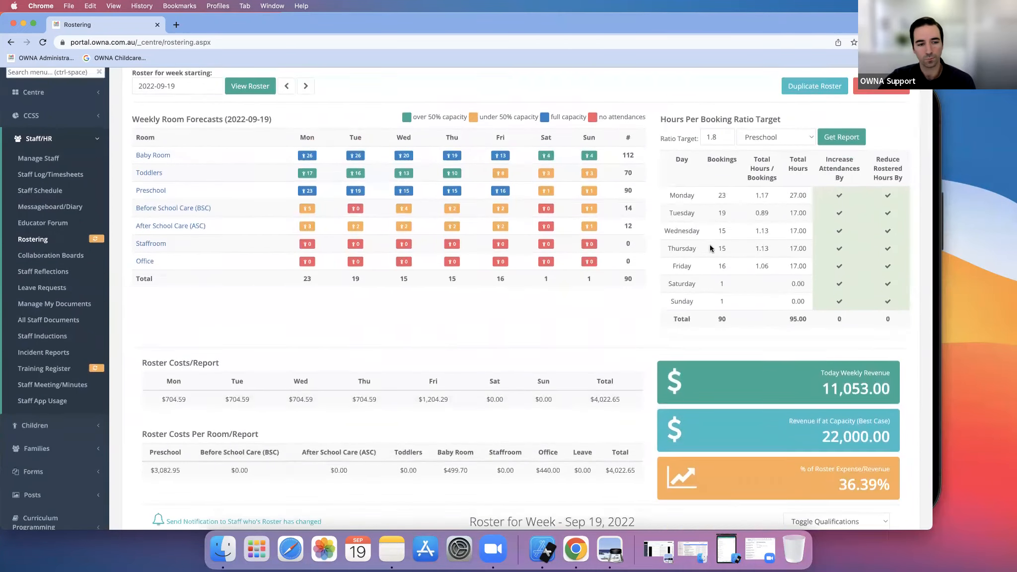
scroll(710, 246, "down", 3)
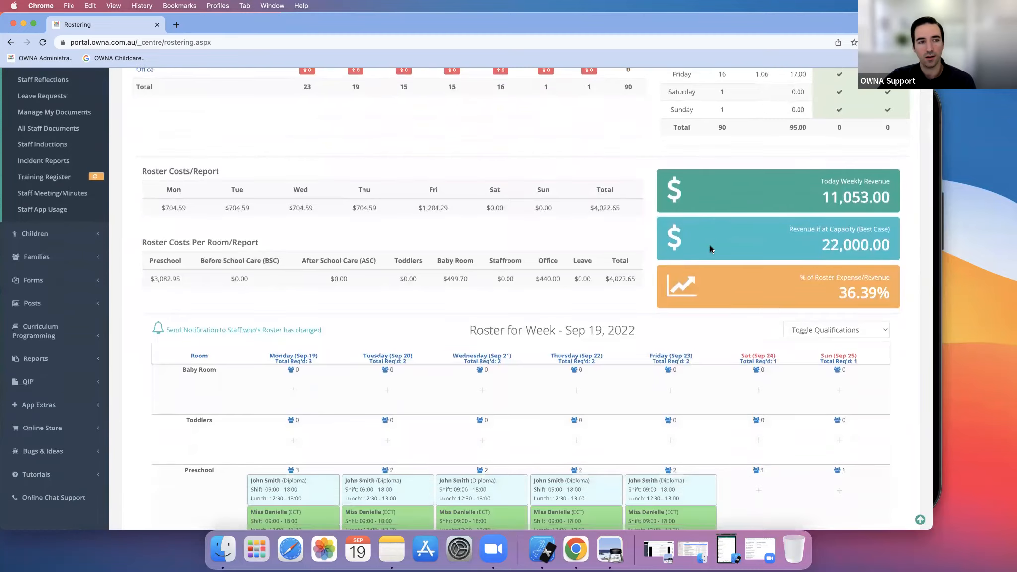
scroll(710, 247, "down", 1)
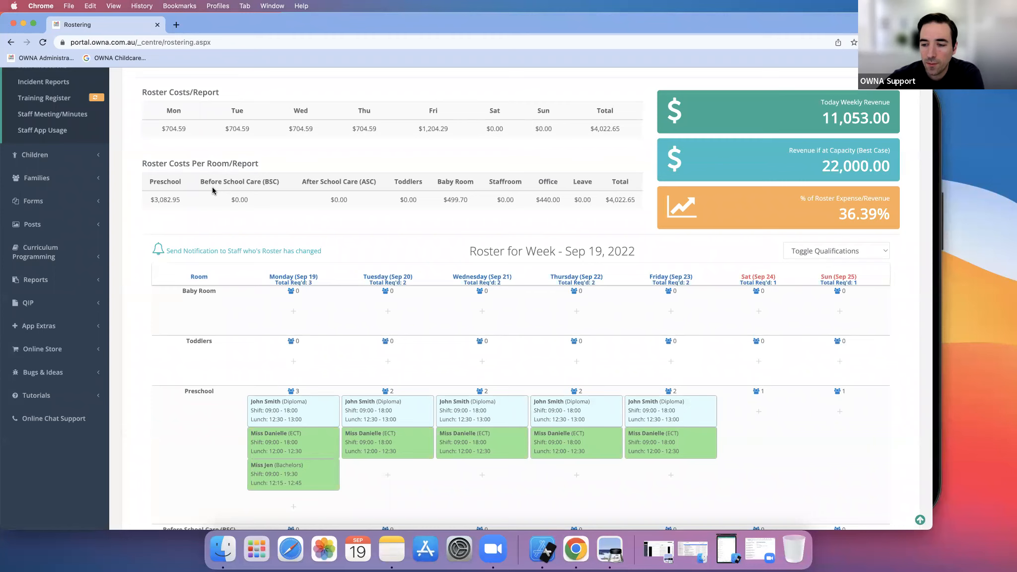
scroll(481, 263, "up", 3)
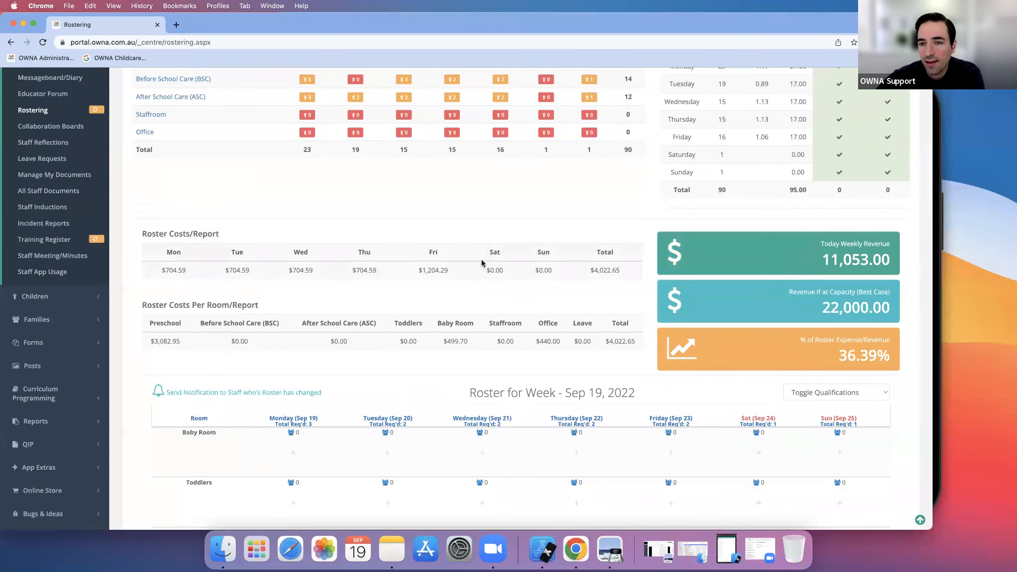
scroll(502, 259, "up", 3)
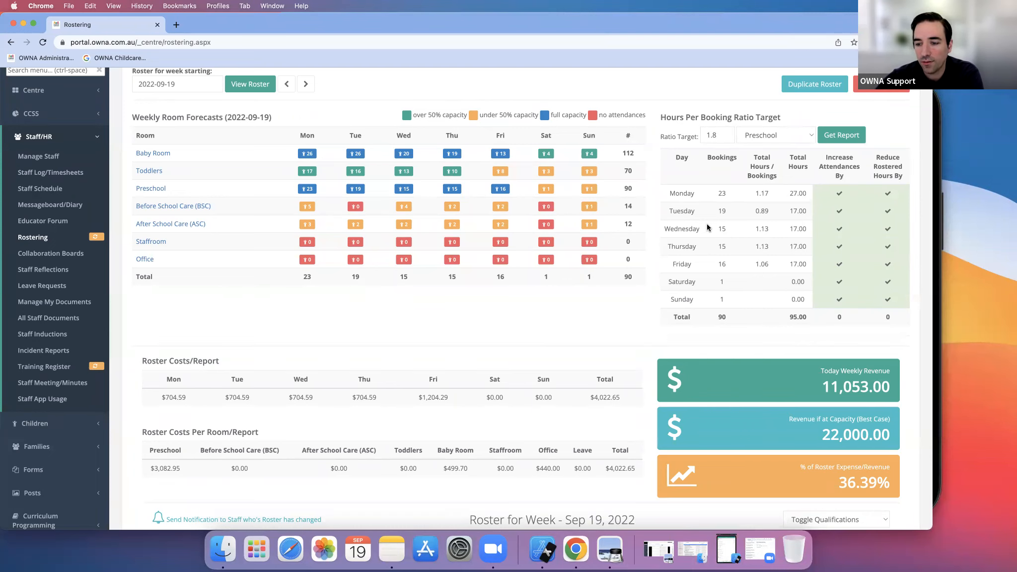
scroll(598, 244, "down", 3)
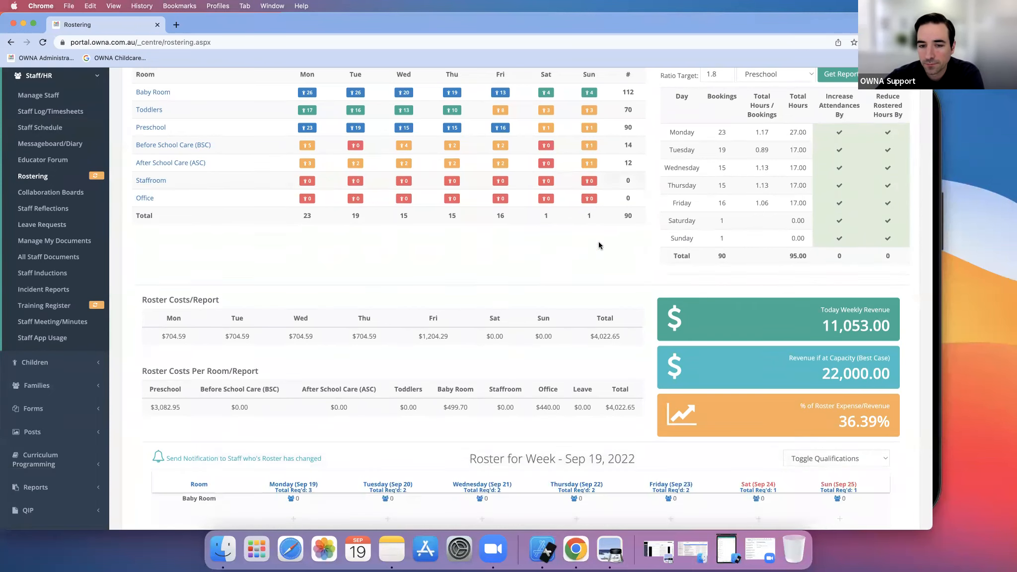
scroll(598, 243, "down", 5)
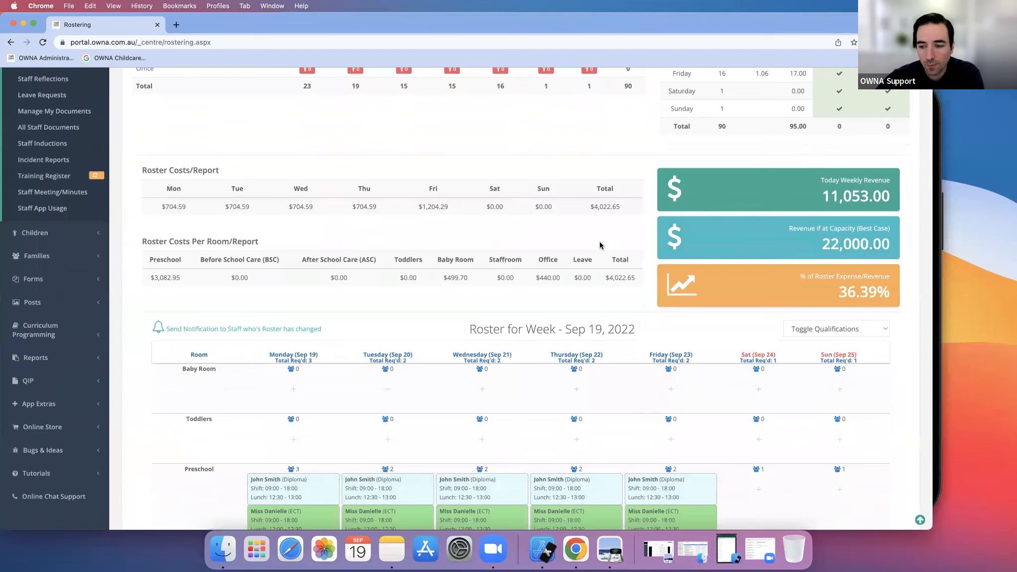
scroll(599, 244, "down", 1)
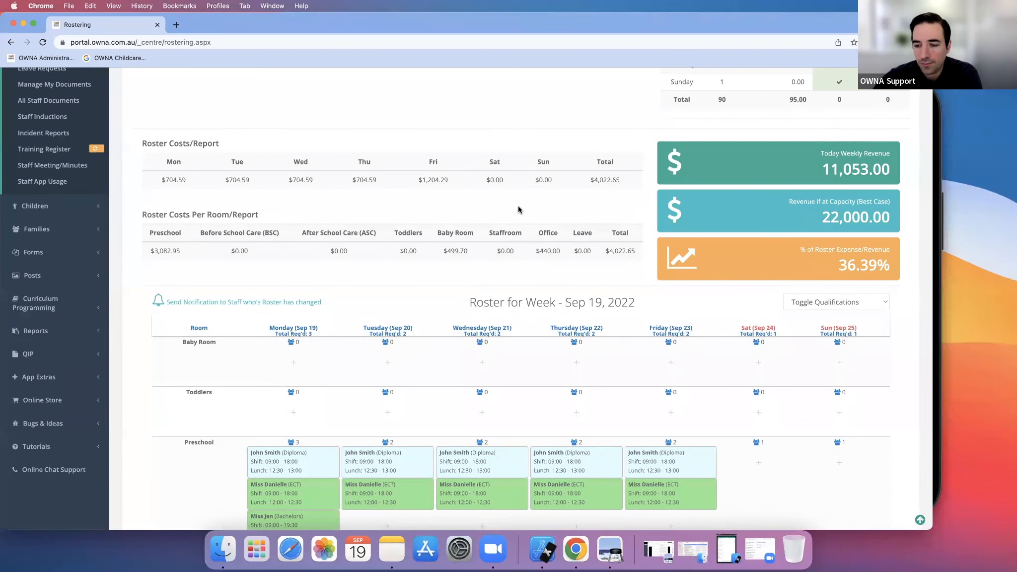
scroll(523, 205, "down", 3)
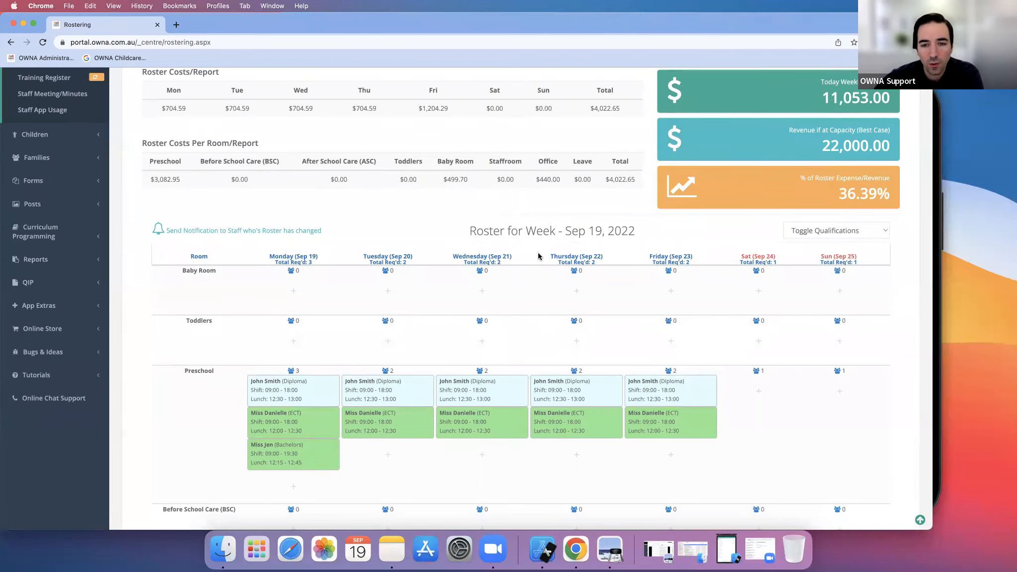
scroll(578, 236, "down", 2)
scroll(580, 236, "down", 1)
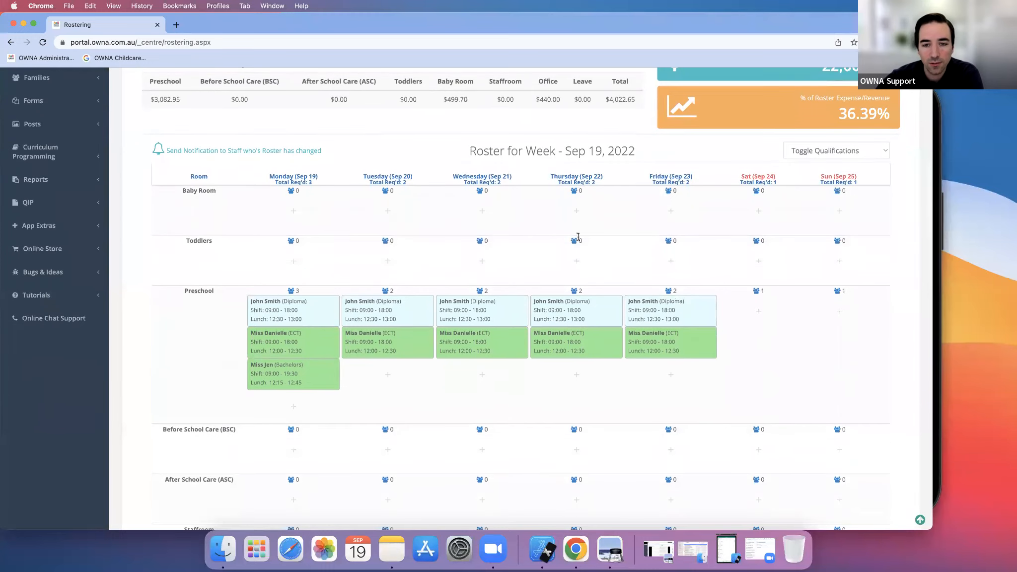
Move the Diploma-qualified staff member's Thursday (Sep 22) Preschool shift to leave with the type Public Holiday.
mouse_move(576, 310)
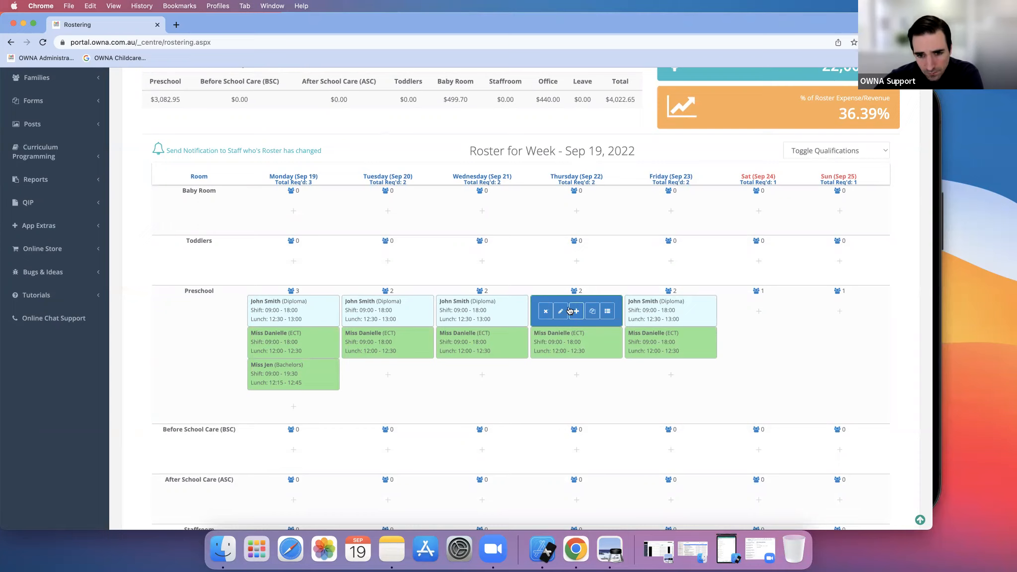
scroll(465, 274, "down", 1)
scroll(469, 274, "up", 1)
scroll(896, 258, "up", 2)
scroll(894, 258, "down", 3)
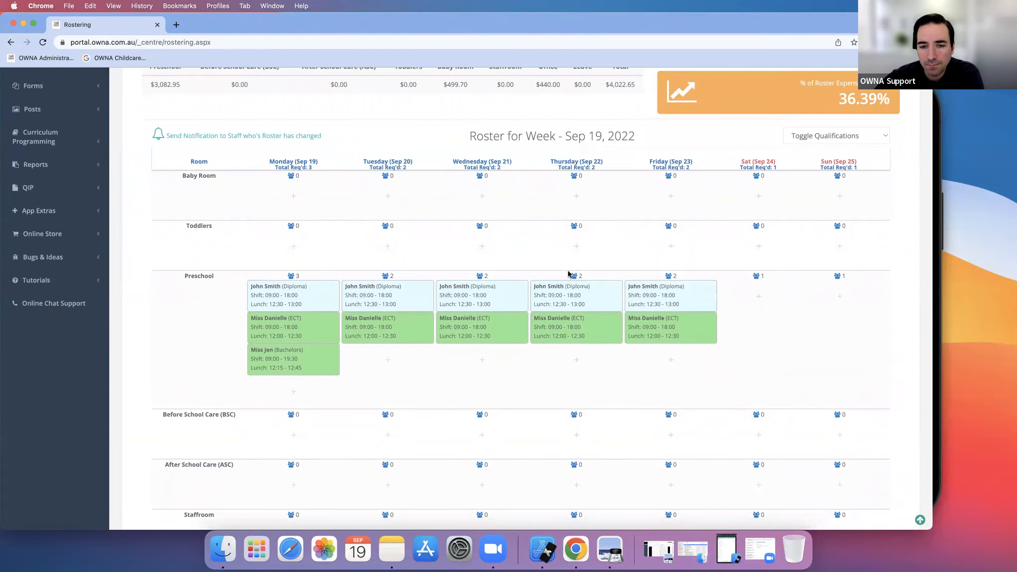
mouse_move(566, 288)
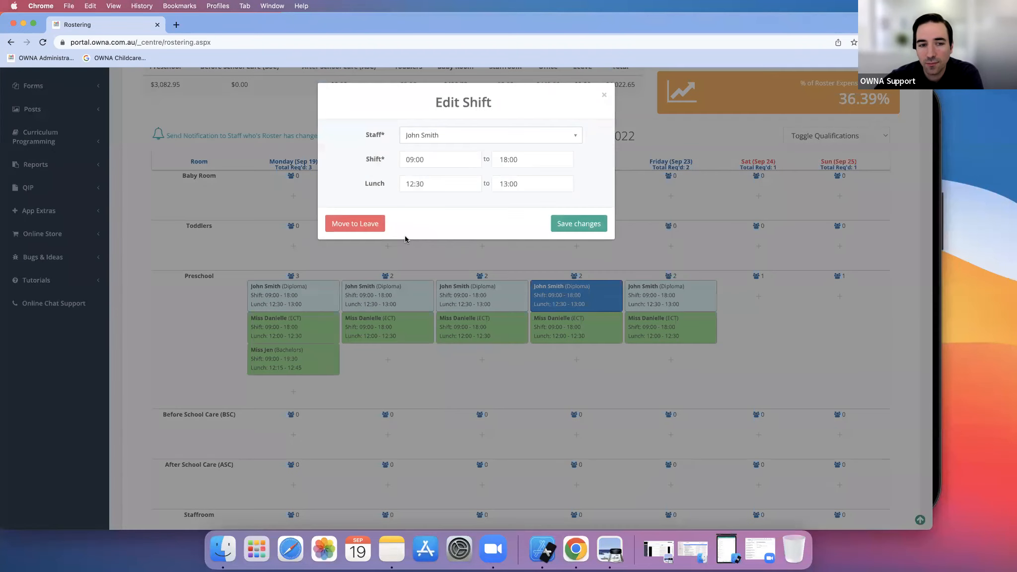
left_click(362, 226)
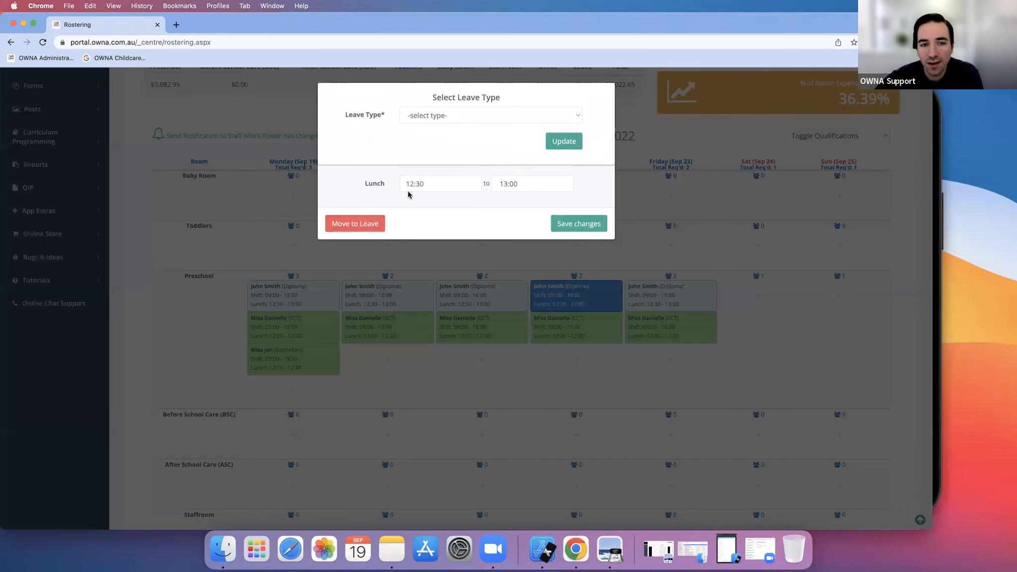
left_click(486, 118)
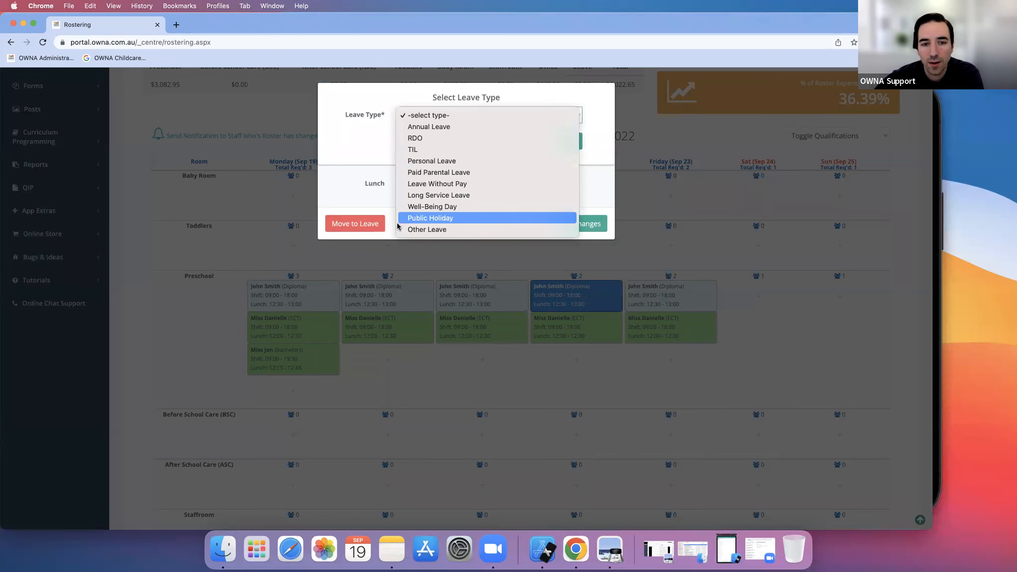
left_click(427, 219)
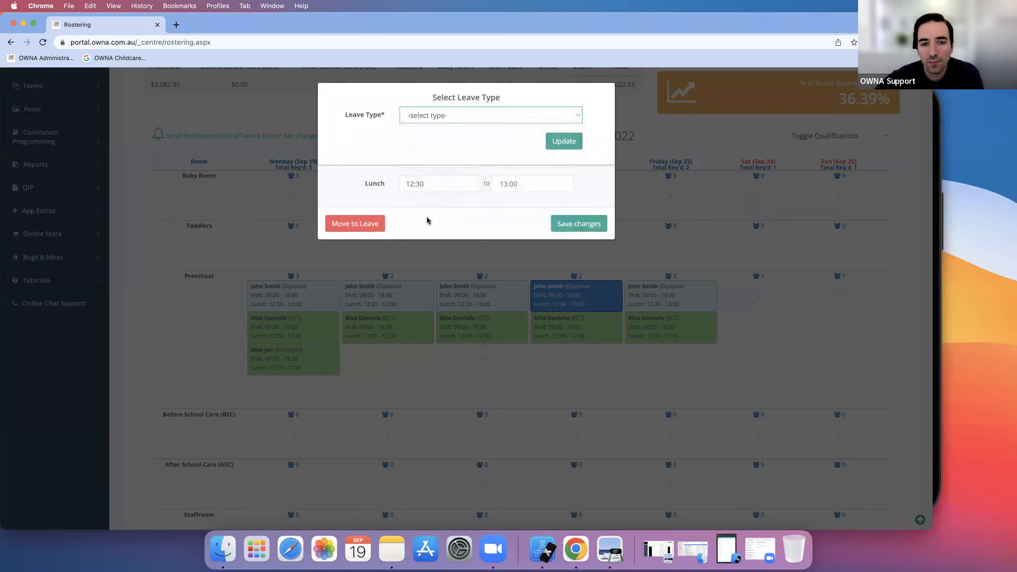
left_click(565, 142)
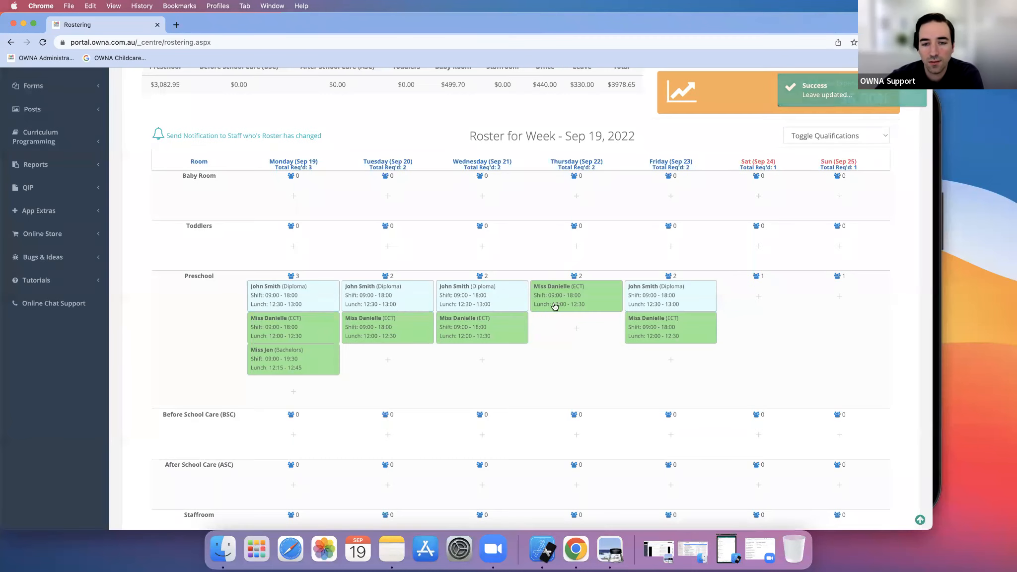
Move the ECT-qualified staff member's Thursday (Sep 22) Preschool shift to Public Holiday leave.
left_click(561, 297)
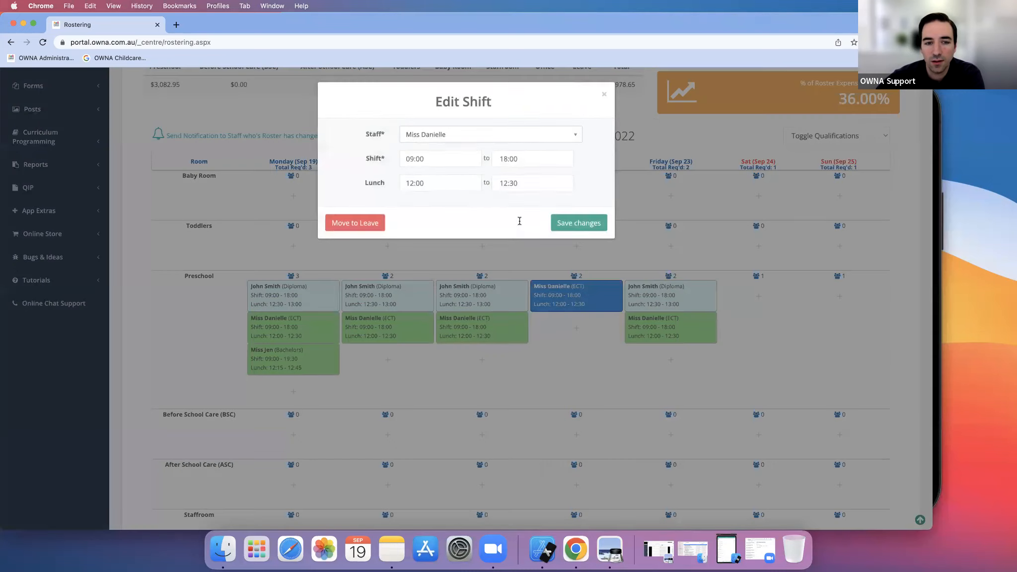
left_click(366, 224)
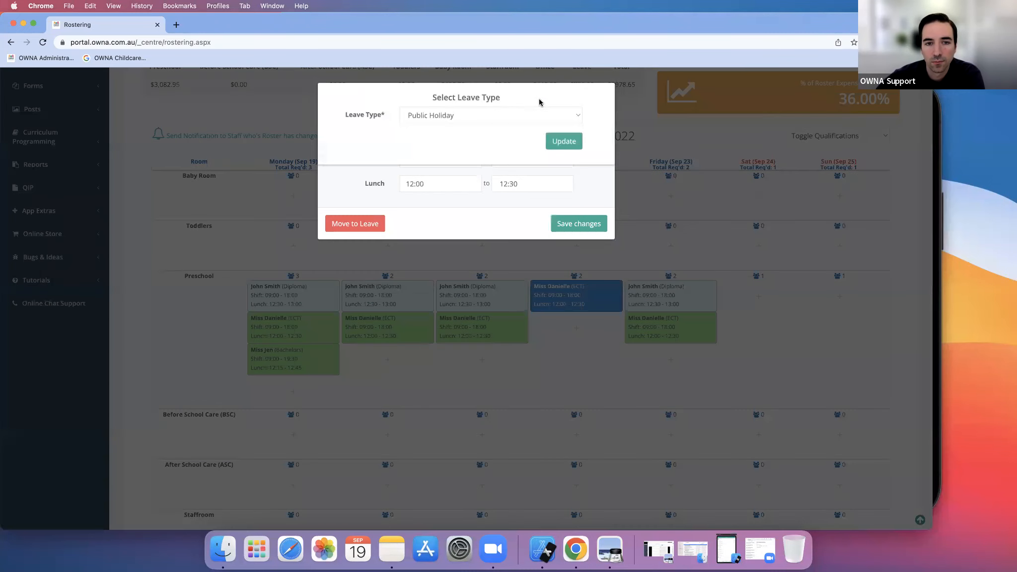
left_click(556, 149)
Examine the Thursday entries under Staff on Leave, the room forecasts and the recalculated roster costs.
scroll(580, 351, "down", 3)
scroll(579, 350, "down", 10)
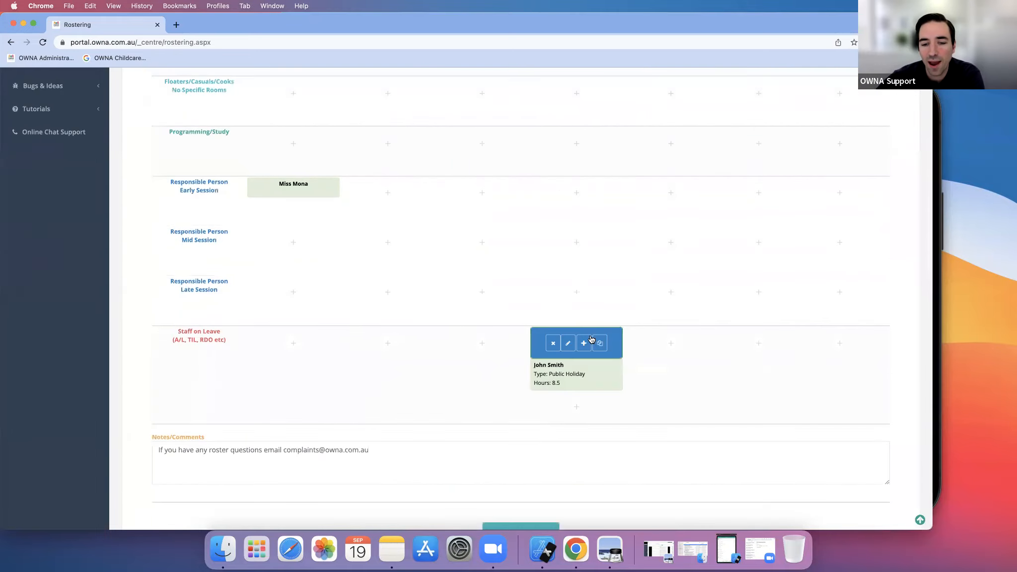
scroll(591, 335, "down", 2)
scroll(591, 334, "up", 1)
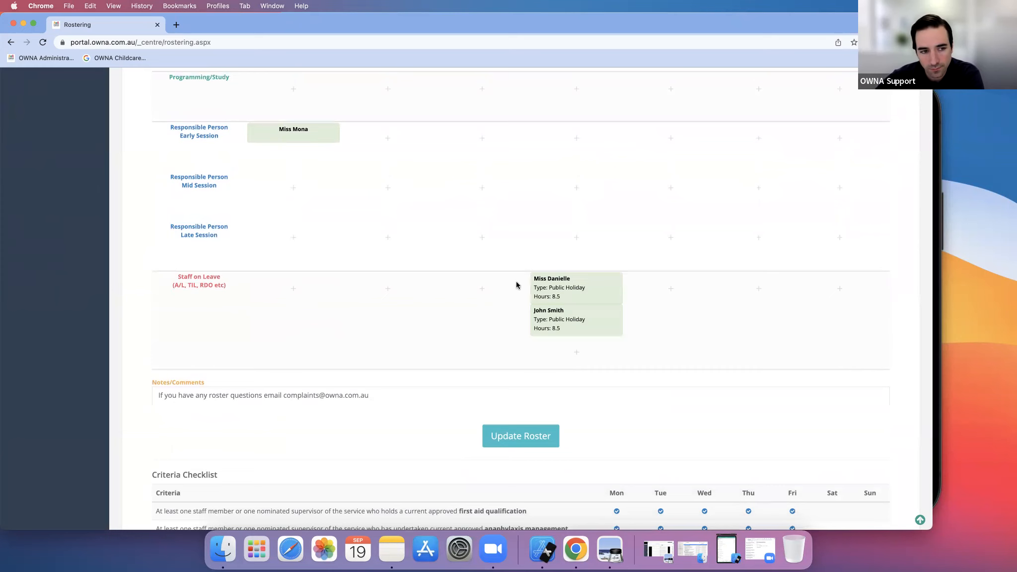
scroll(488, 250, "up", 6)
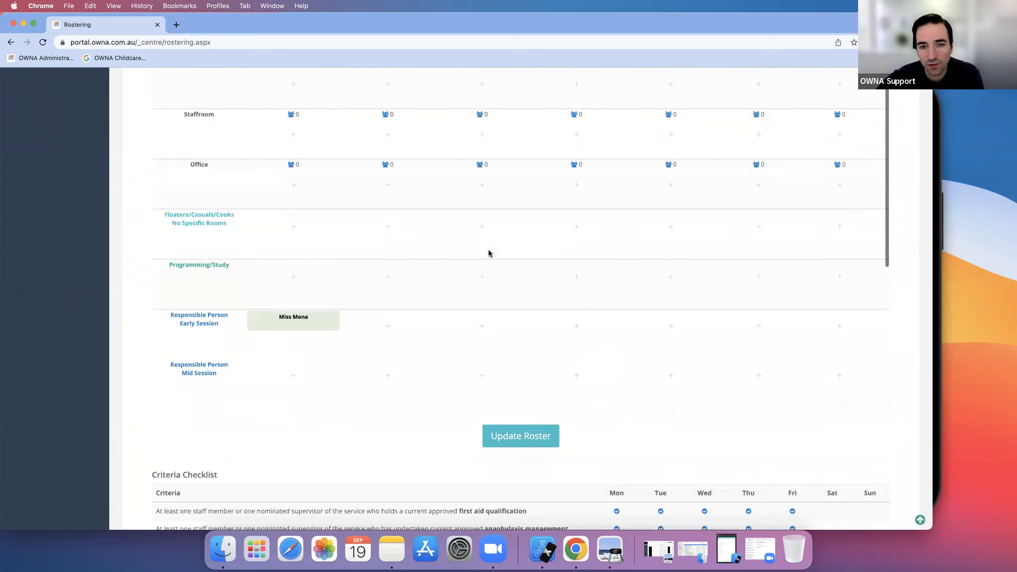
scroll(488, 249, "up", 15)
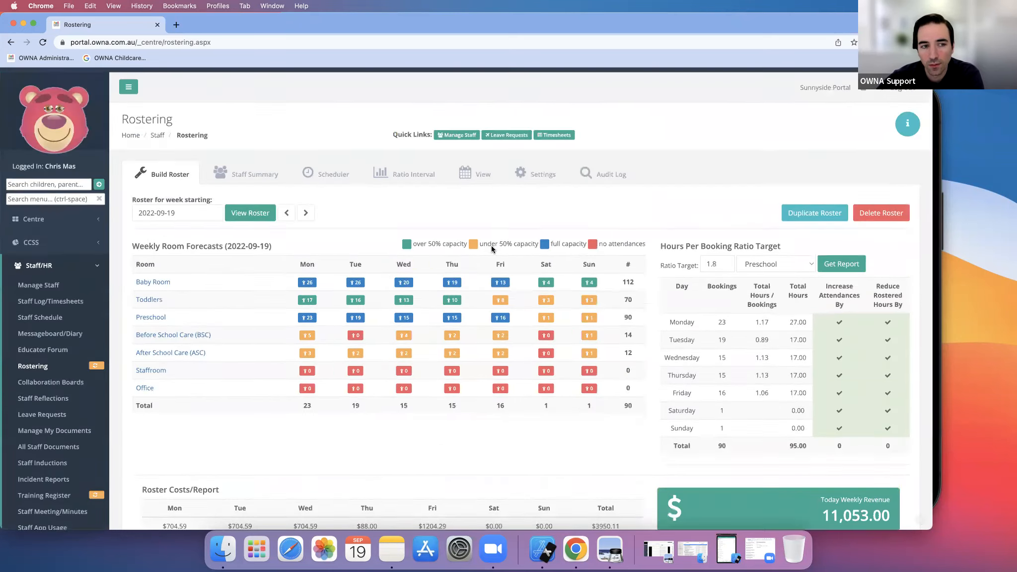
scroll(480, 247, "down", 5)
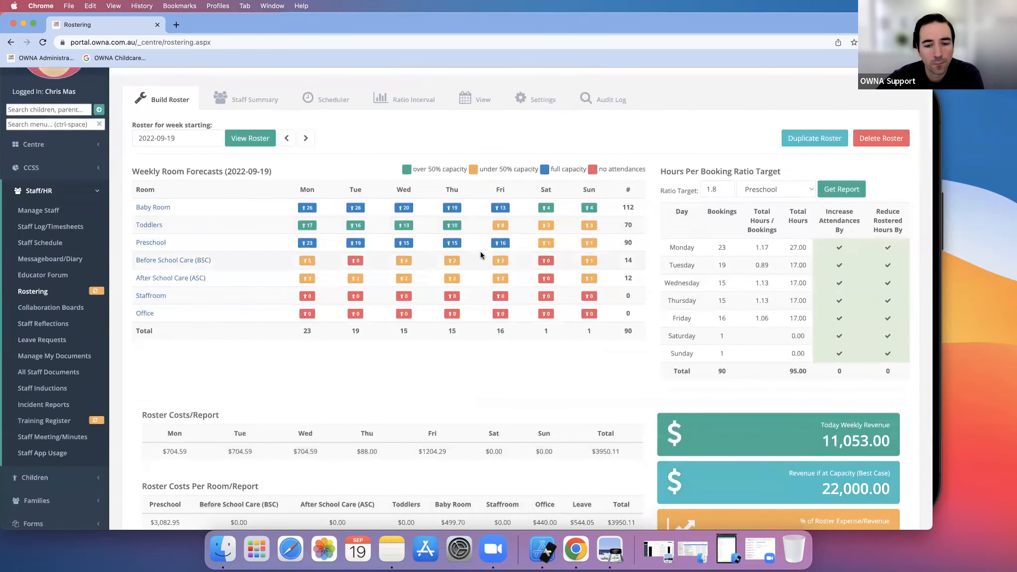
scroll(481, 252, "down", 8)
scroll(481, 251, "up", 14)
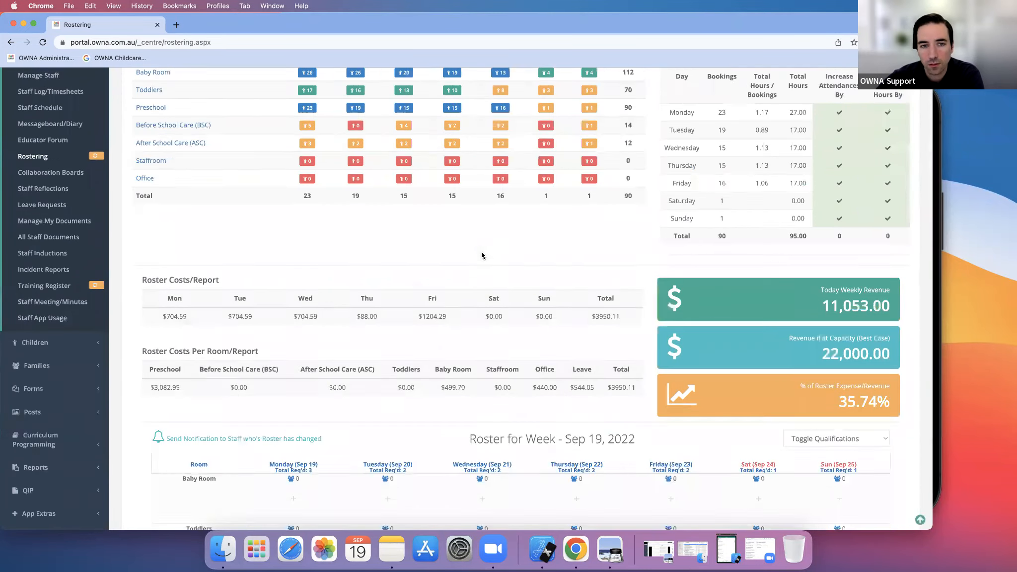
Update the roster for the week of Sep 19, 2022 to publish the leave changes.
scroll(482, 256, "down", 20)
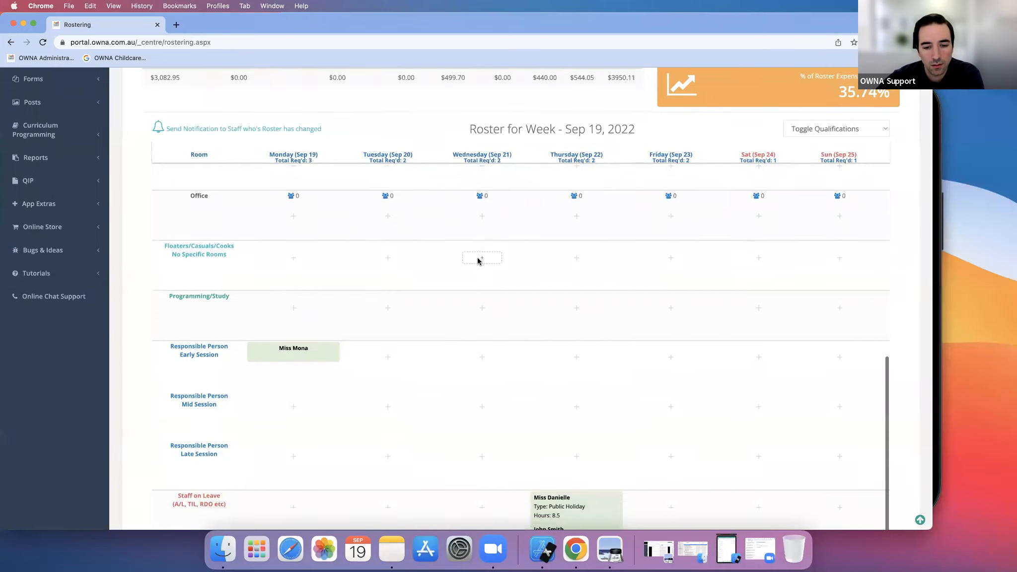
scroll(479, 258, "down", 1)
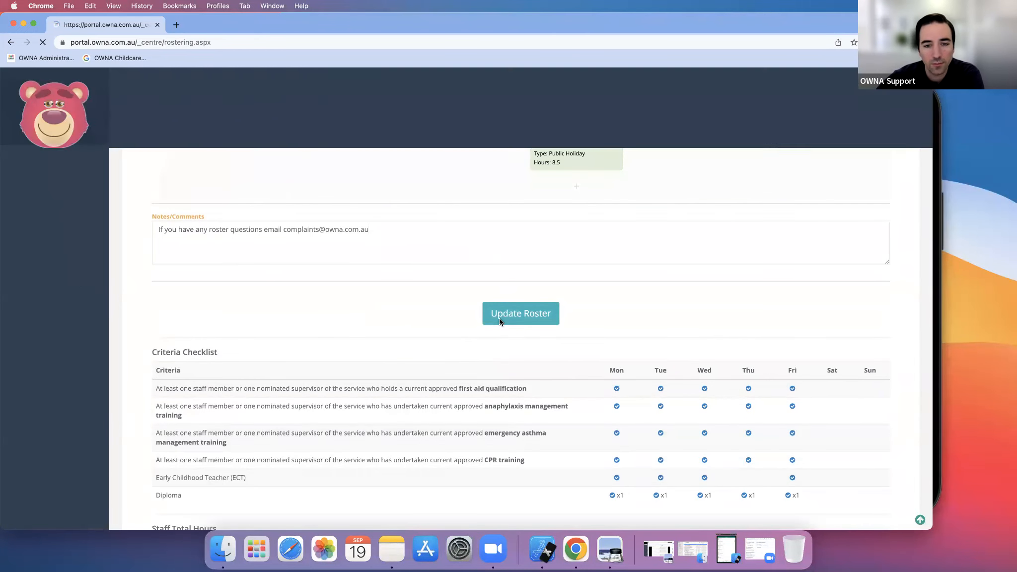
scroll(529, 274, "up", 20)
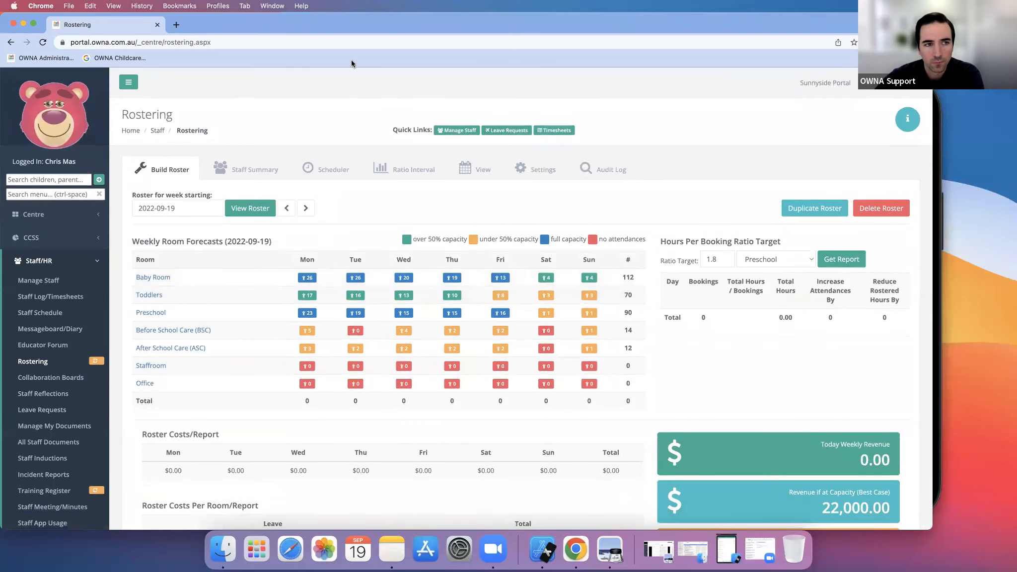
Examine the published roster's cost reports, Preschool shifts, Staff on Leave entries and criteria checklist.
scroll(482, 336, "down", 8)
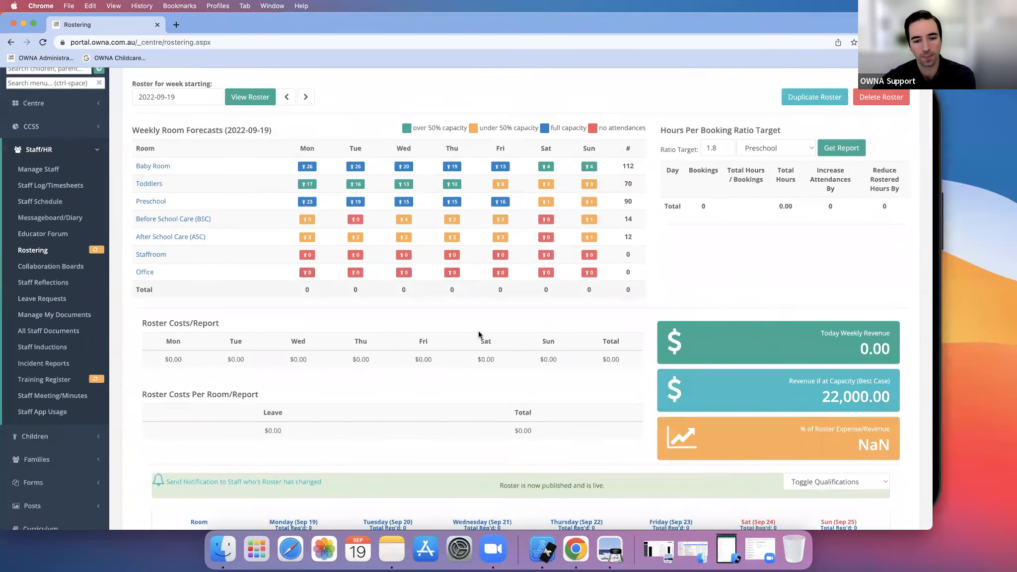
scroll(479, 336, "down", 1)
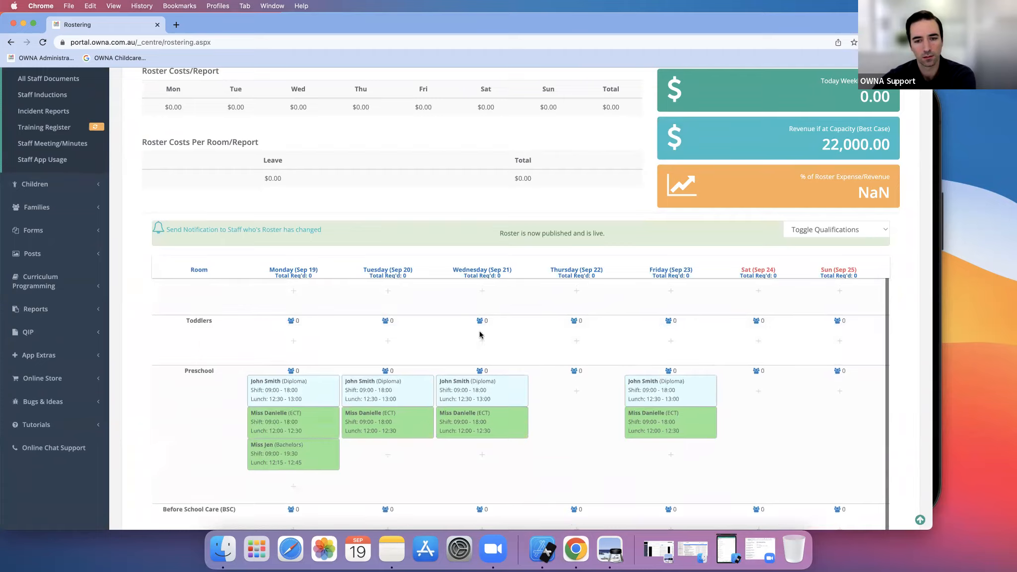
scroll(480, 335, "up", 3)
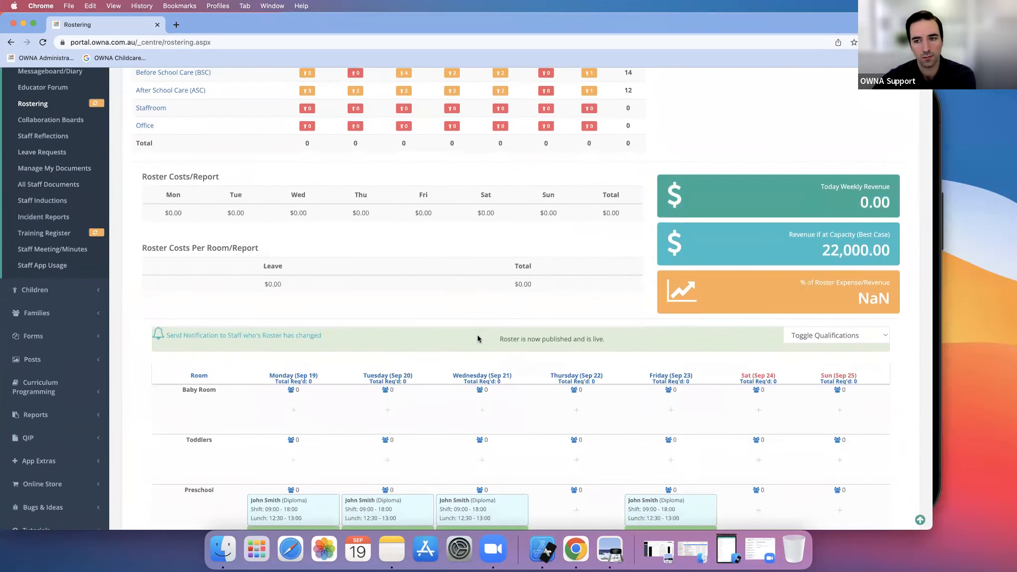
scroll(479, 333, "down", 5)
scroll(478, 335, "down", 10)
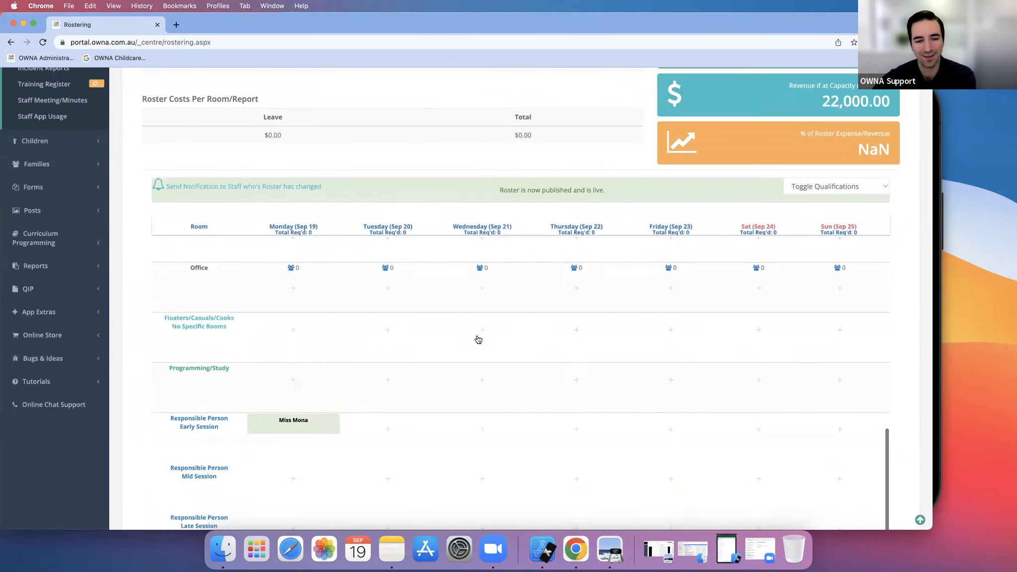
scroll(479, 335, "up", 8)
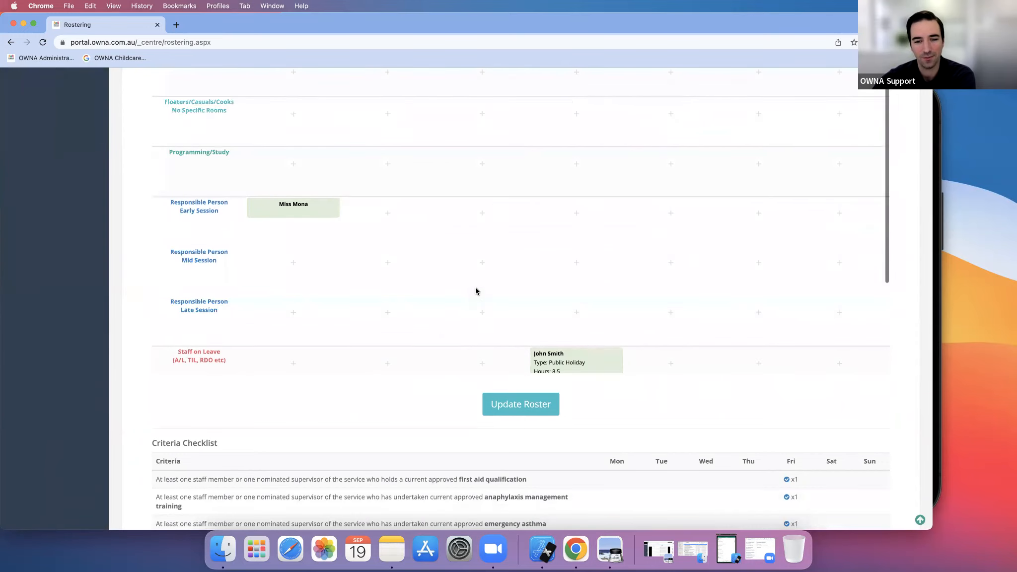
scroll(480, 282, "up", 15)
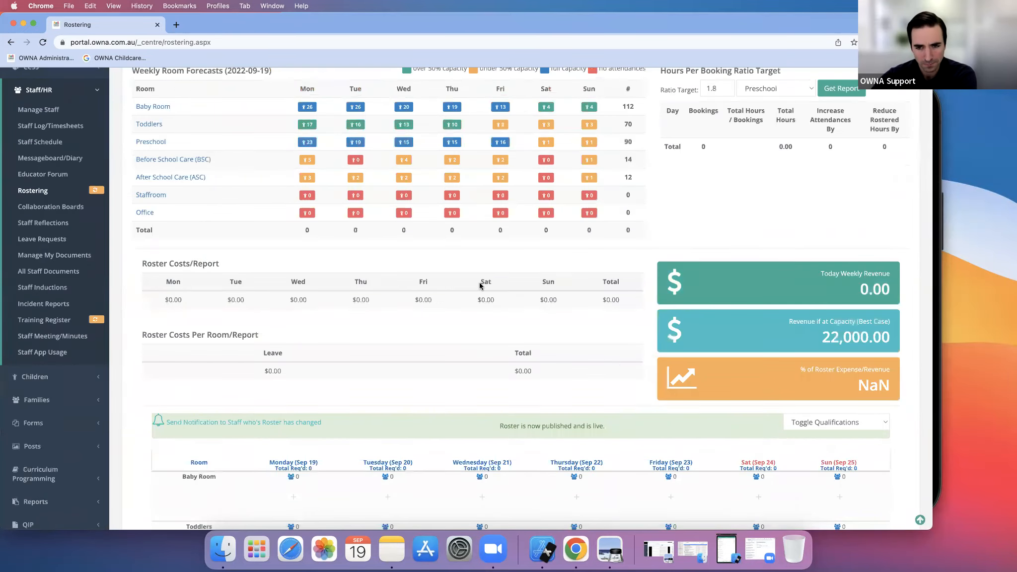
scroll(479, 285, "down", 10)
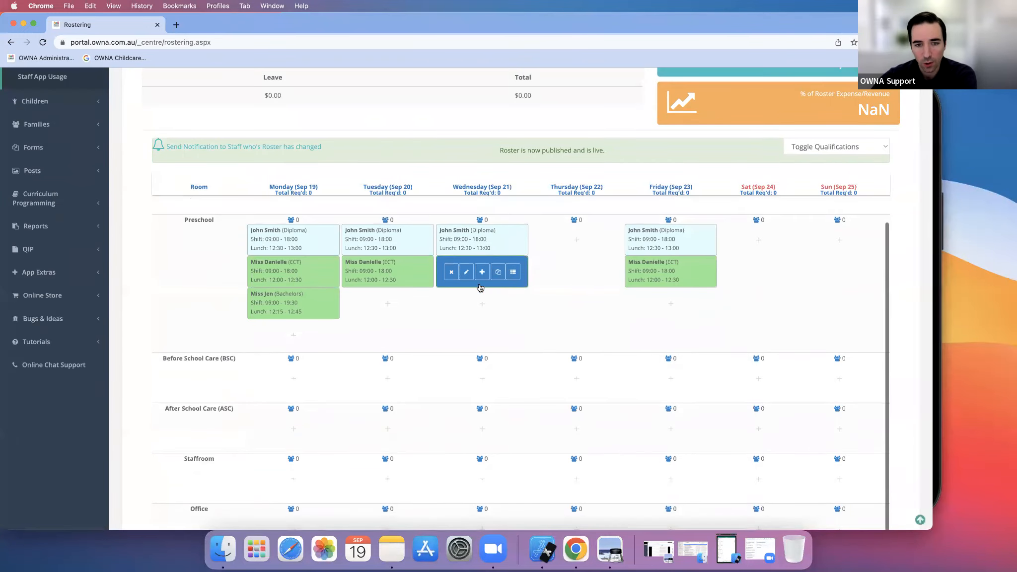
scroll(481, 287, "up", 2)
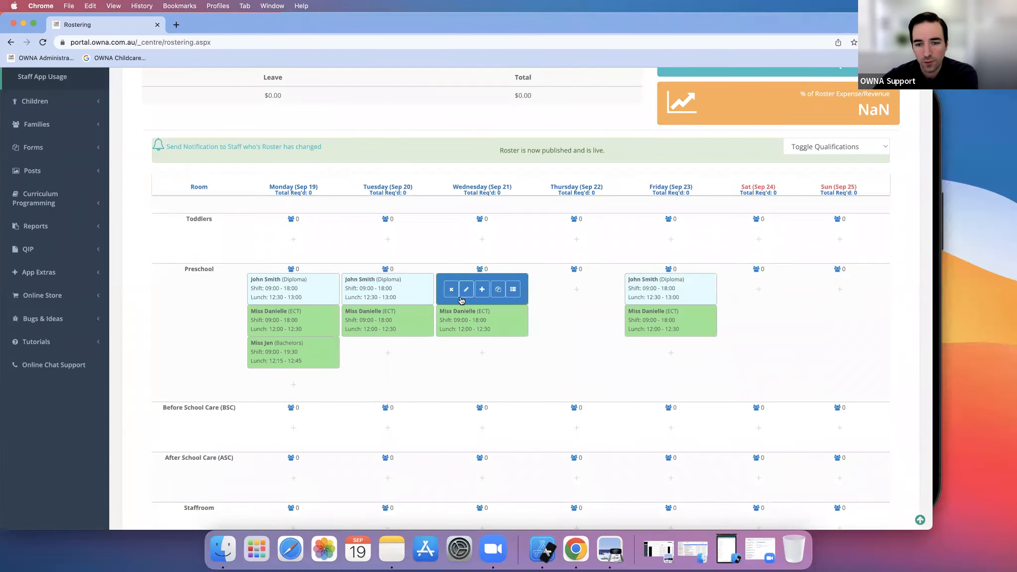
scroll(521, 327, "down", 12)
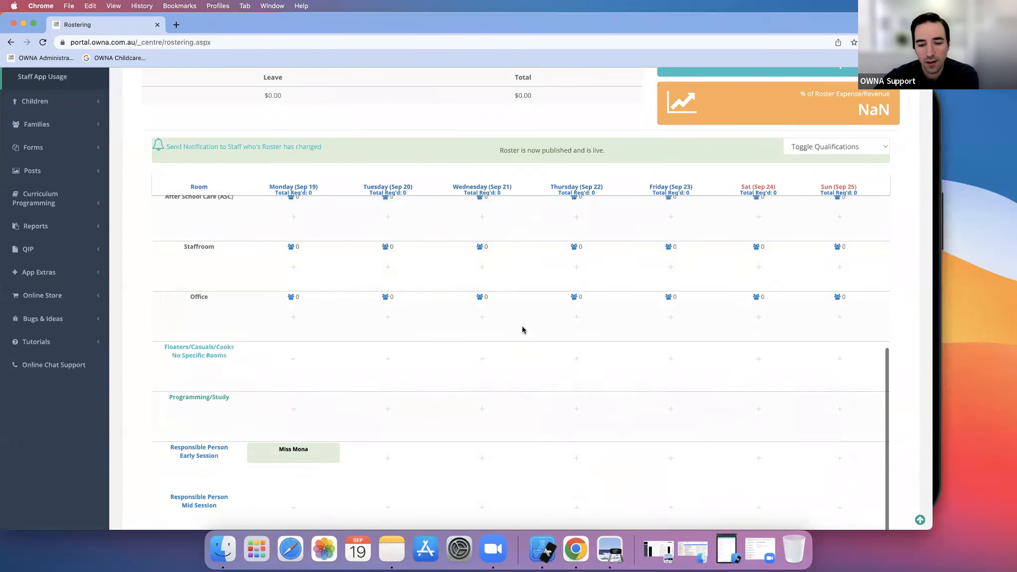
scroll(539, 316, "down", 3)
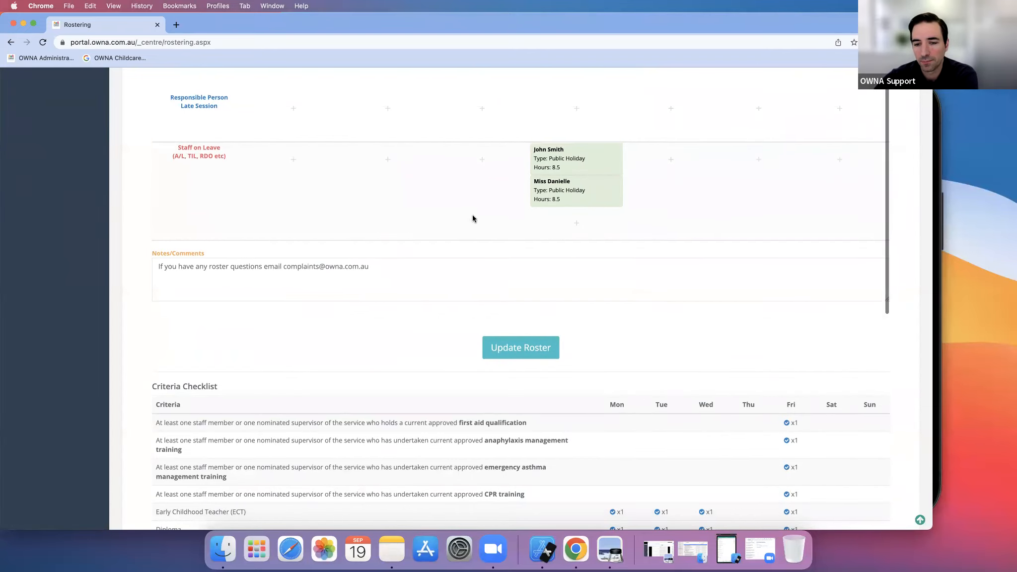
scroll(472, 214, "up", 10)
scroll(474, 214, "up", 15)
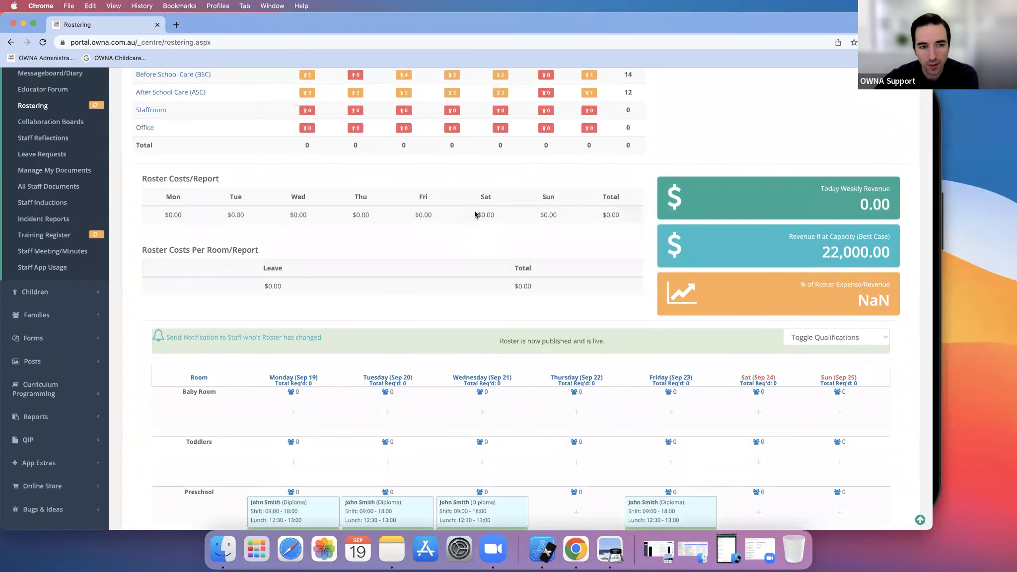
scroll(474, 214, "up", 3)
scroll(471, 217, "down", 2)
scroll(472, 219, "down", 2)
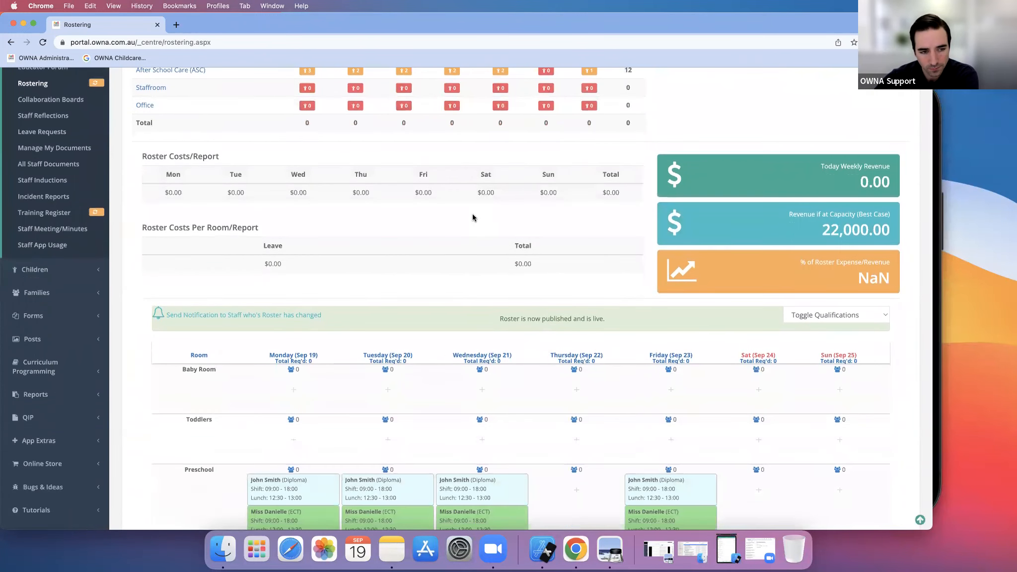
scroll(472, 217, "down", 3)
mouse_move(278, 415)
scroll(241, 364, "down", 4)
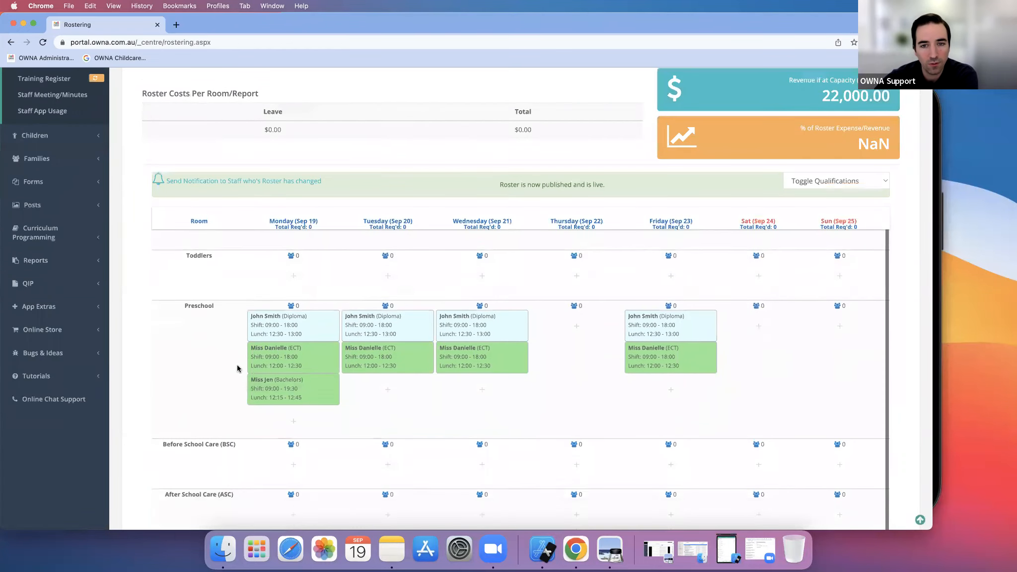
scroll(234, 366, "up", 1)
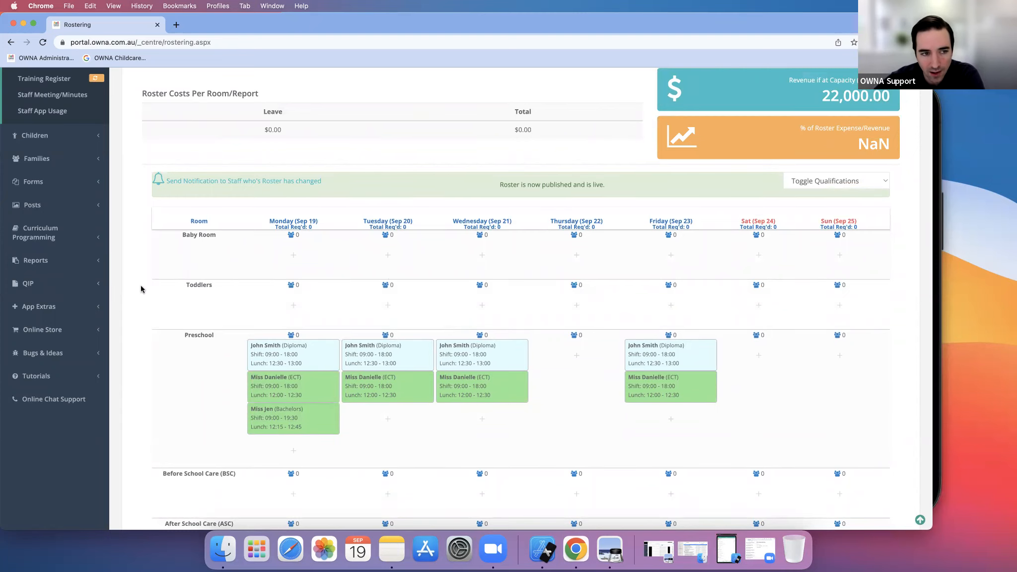
scroll(142, 289, "down", 4)
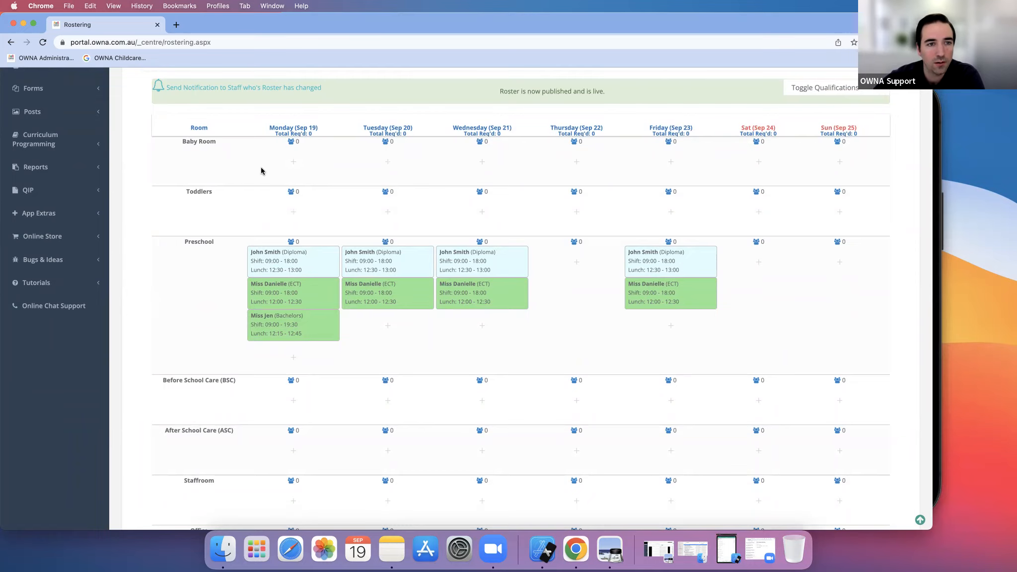
Reload the roster for the week starting 2022-09-19 and bring its room-by-room shifts into view.
scroll(258, 172, "up", 3)
scroll(258, 169, "up", 10)
left_click(241, 194)
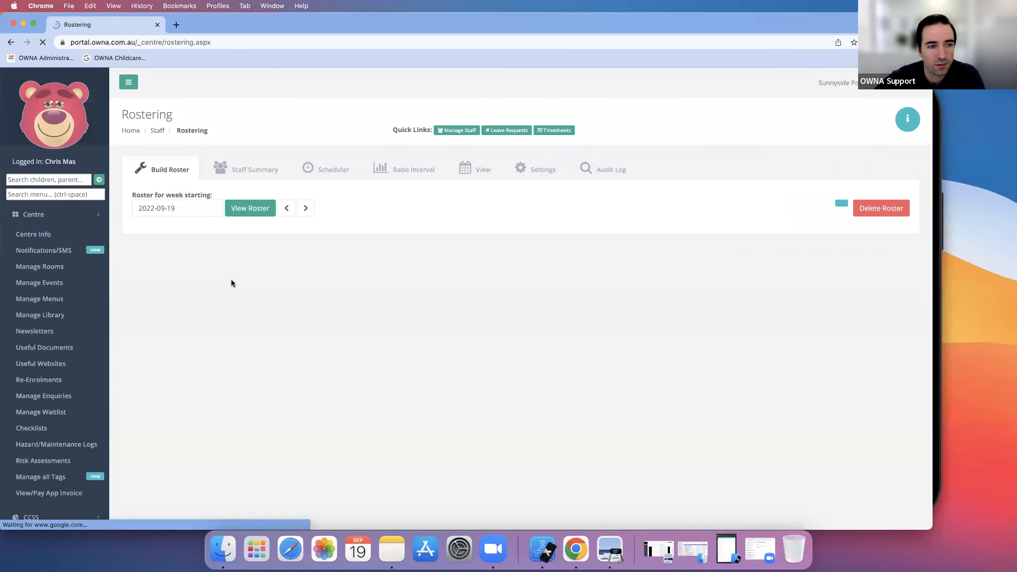
scroll(232, 282, "down", 15)
scroll(231, 283, "up", 4)
scroll(214, 358, "down", 4)
scroll(216, 362, "down", 1)
scroll(216, 361, "up", 1)
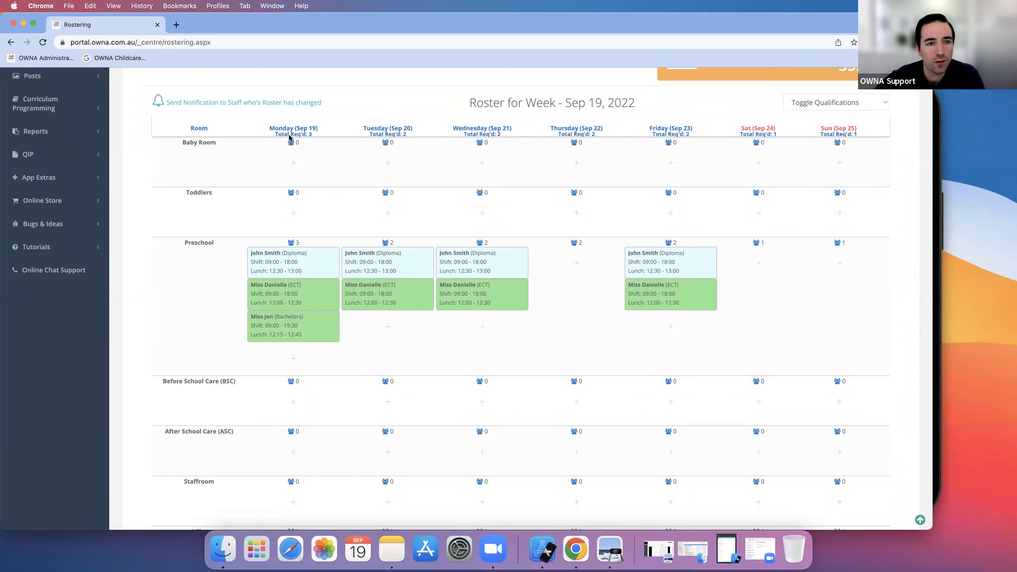
Examine the Preschool shifts, room forecasts, booking ratio table and roster costs for the week of Sep 19, 2022.
scroll(261, 159, "up", 4)
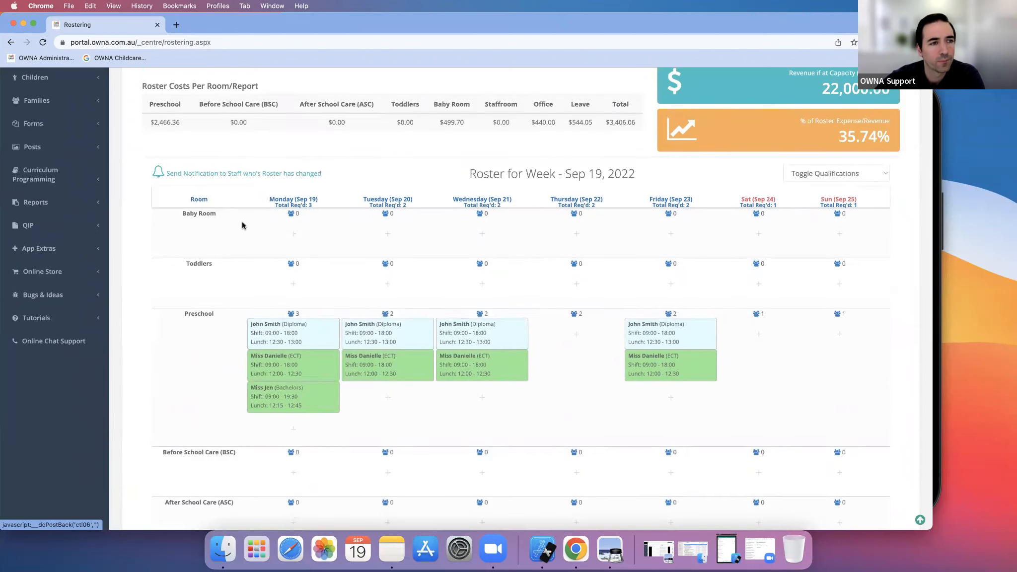
scroll(243, 225, "up", 7)
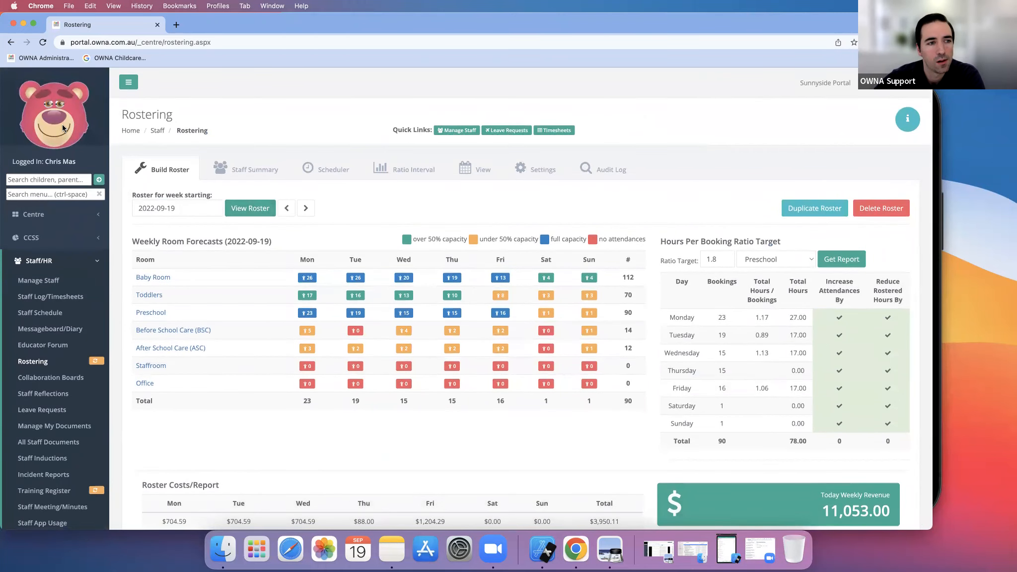
scroll(190, 277, "down", 14)
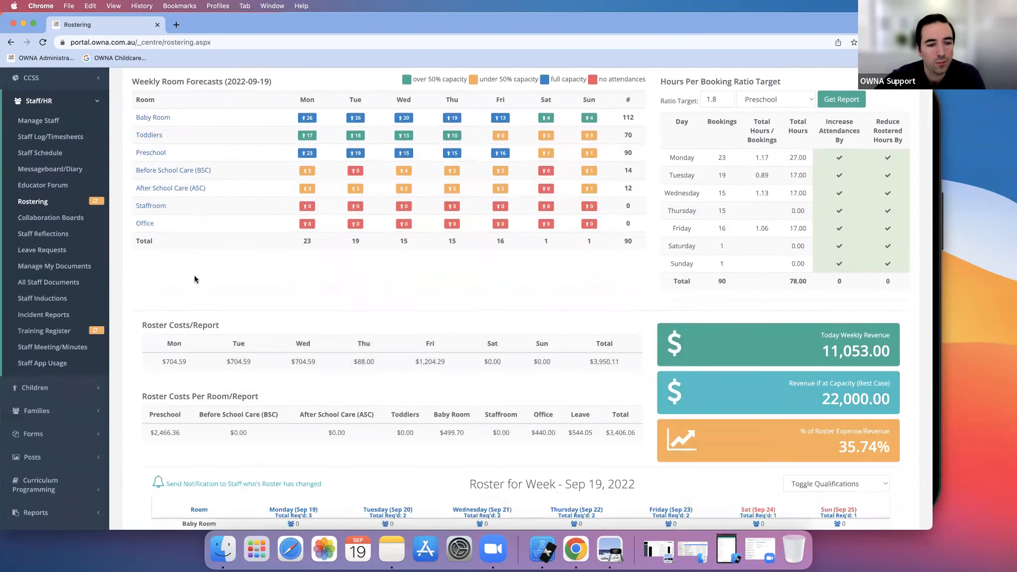
scroll(196, 274, "up", 5)
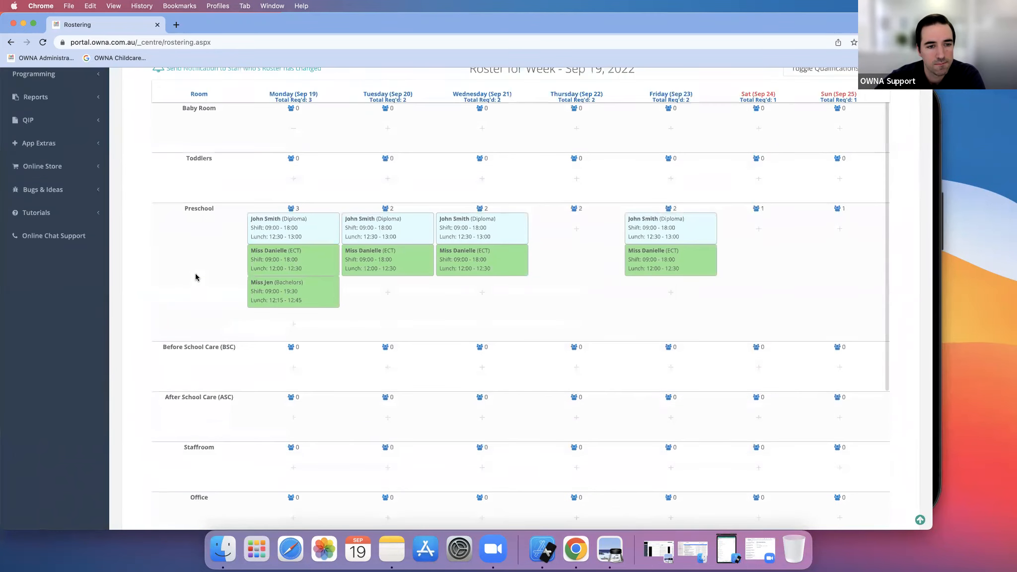
scroll(196, 275, "down", 1)
scroll(195, 274, "up", 1)
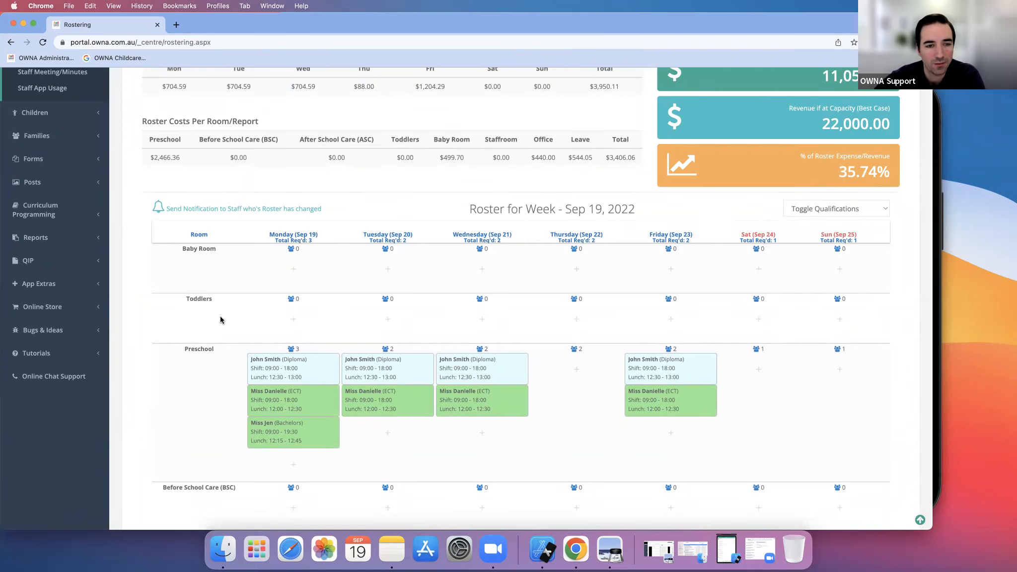
scroll(203, 319, "up", 1)
scroll(204, 319, "down", 4)
scroll(204, 319, "up", 1)
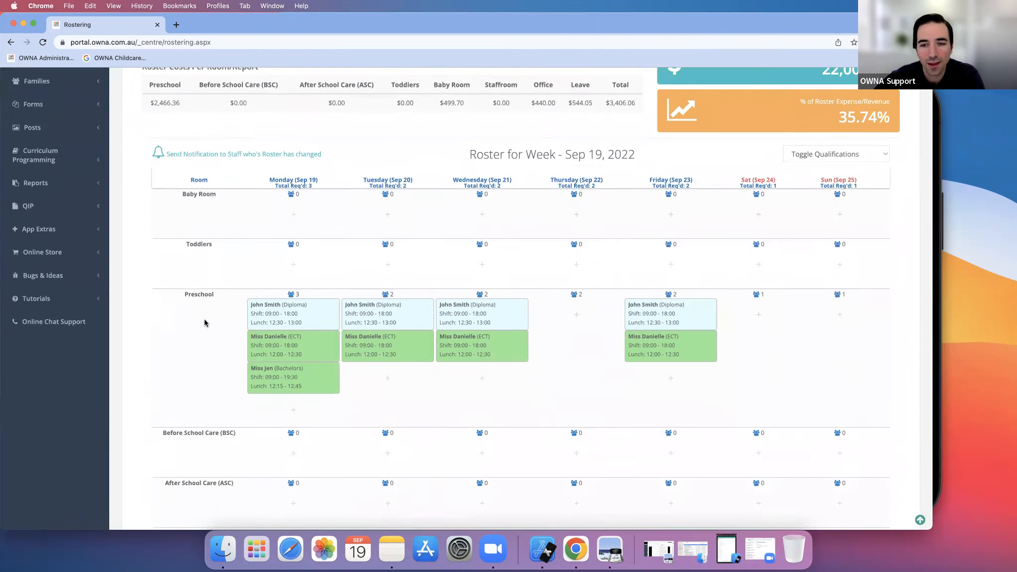
scroll(205, 318, "up", 1)
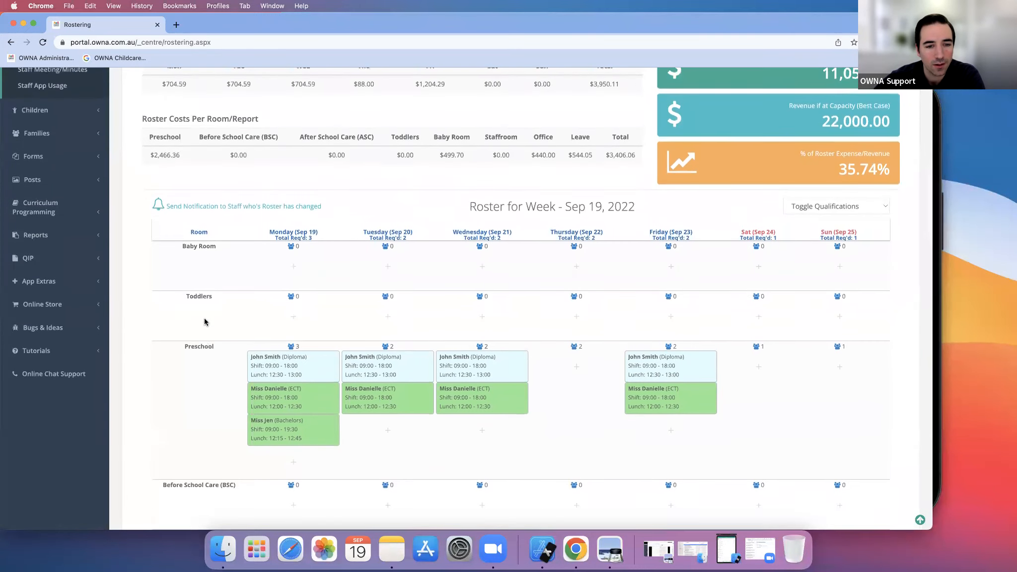
scroll(210, 274, "up", 8)
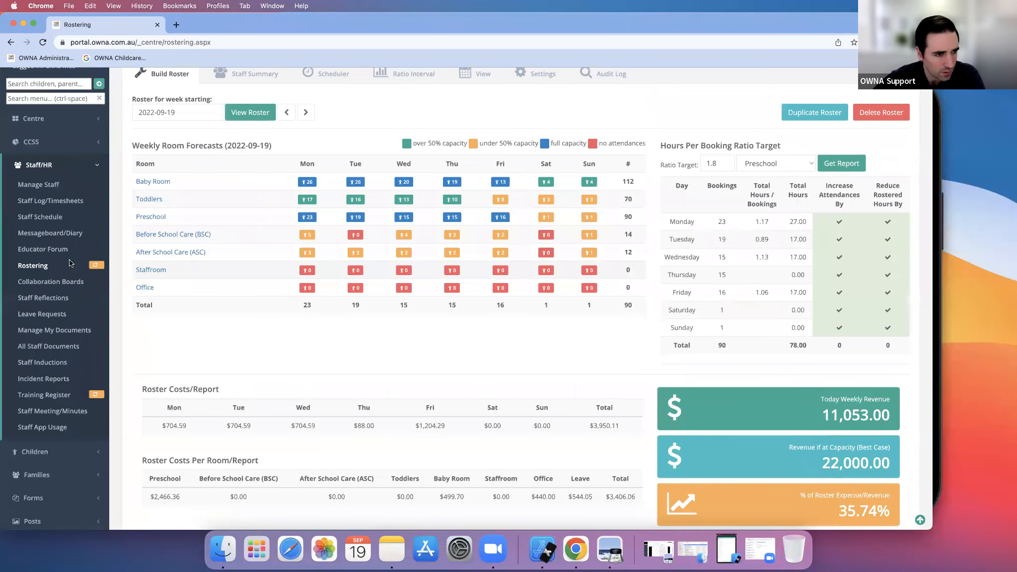
Open the weekly attendances report and examine the room bookings and revenue for the week starting 2022-09-19.
left_click(50, 261)
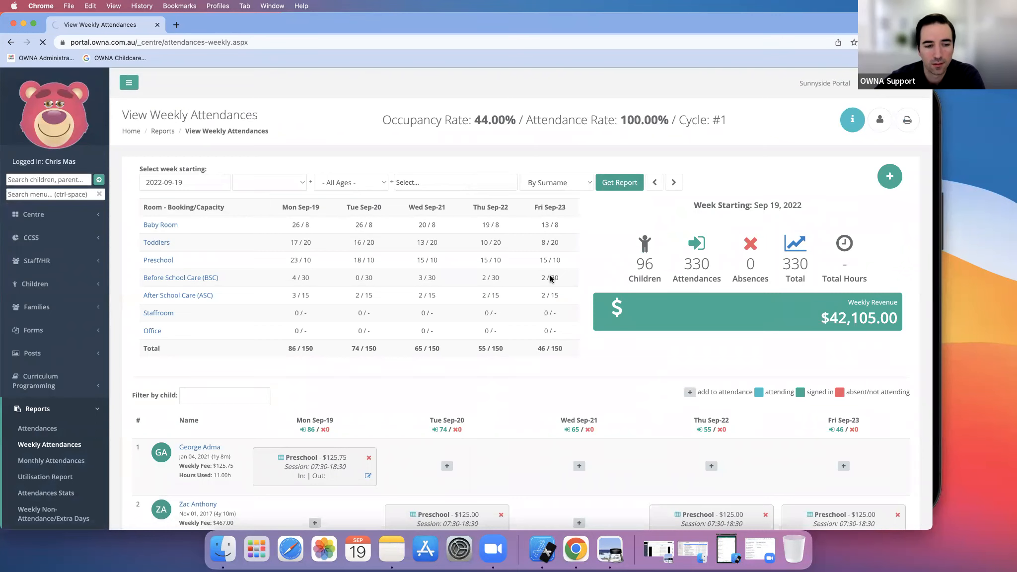
scroll(551, 275, "down", 2)
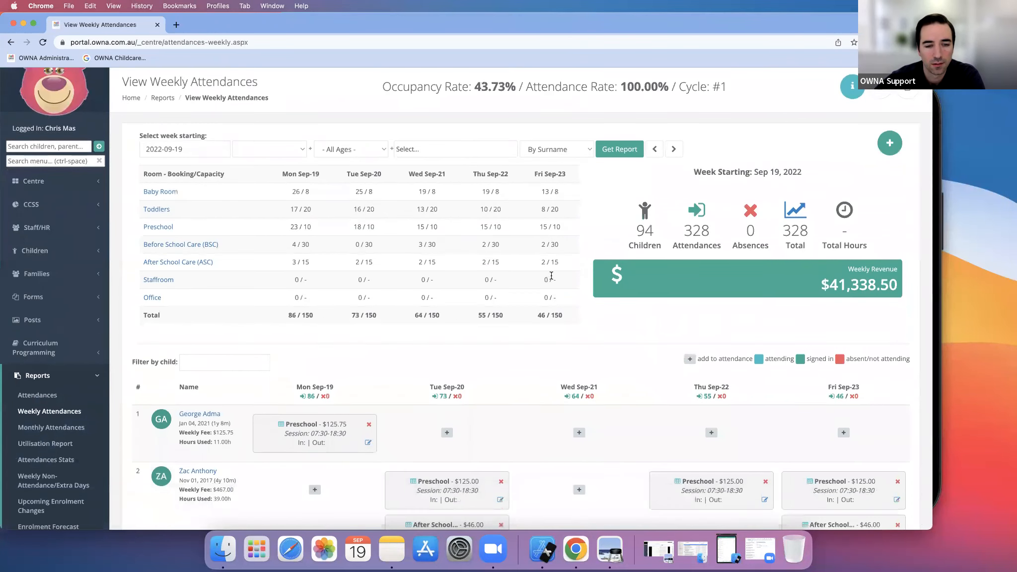
scroll(551, 276, "down", 1)
scroll(550, 277, "up", 3)
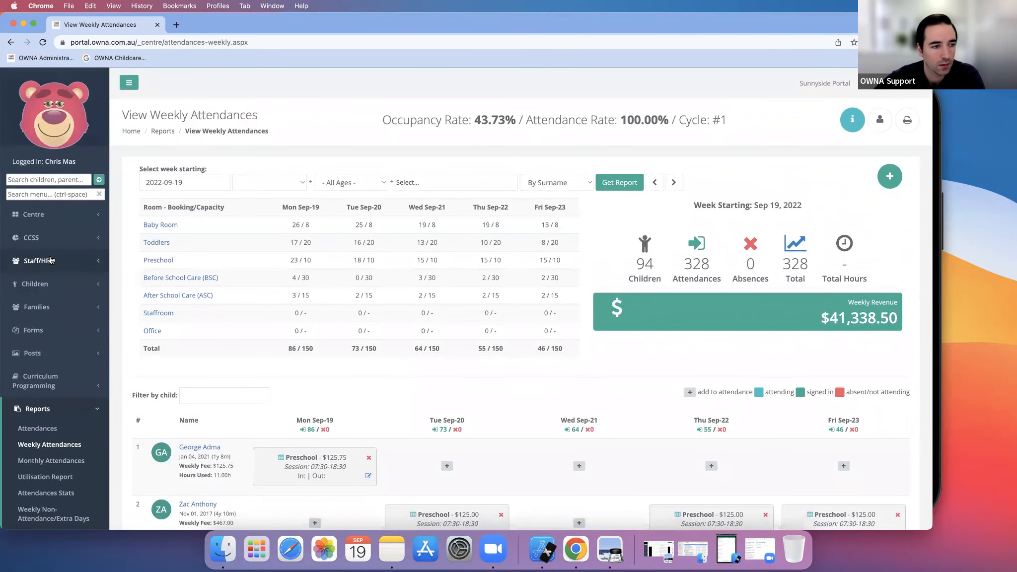
Return to the Rostering page and load the 2022-09-19 week for all rooms.
left_click(51, 260)
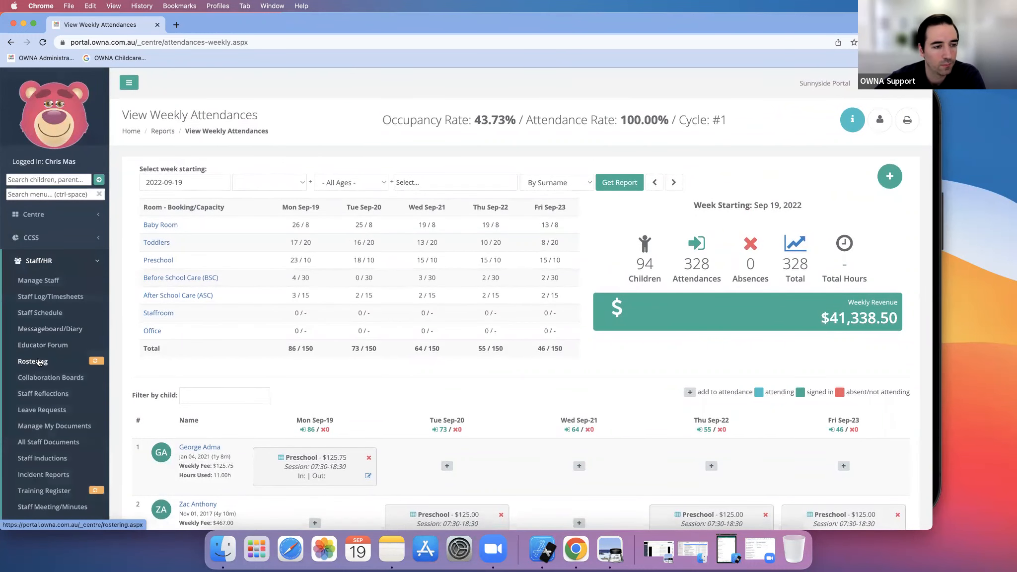
left_click(39, 362)
scroll(380, 327, "down", 3)
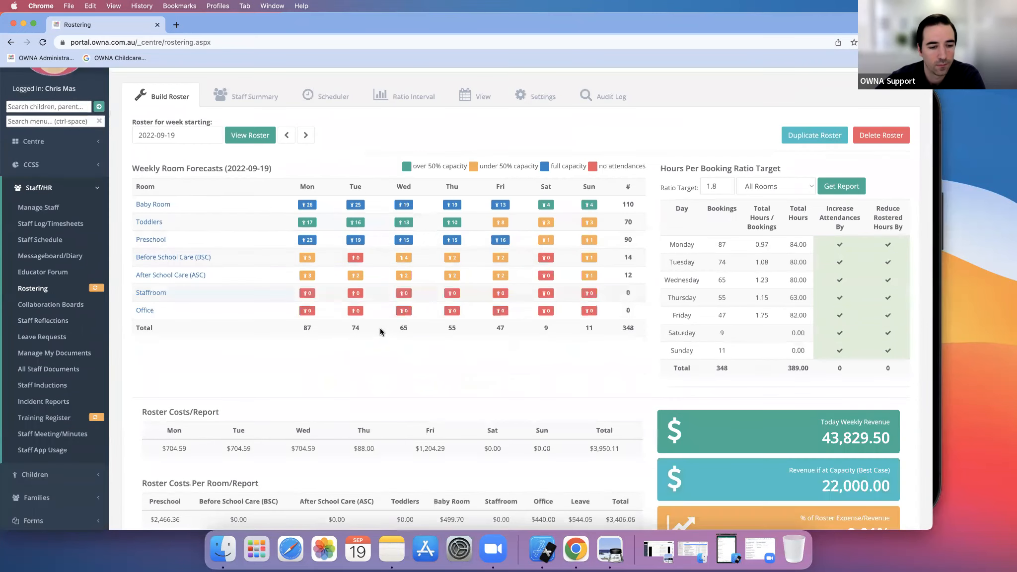
scroll(380, 332, "down", 10)
scroll(378, 331, "up", 11)
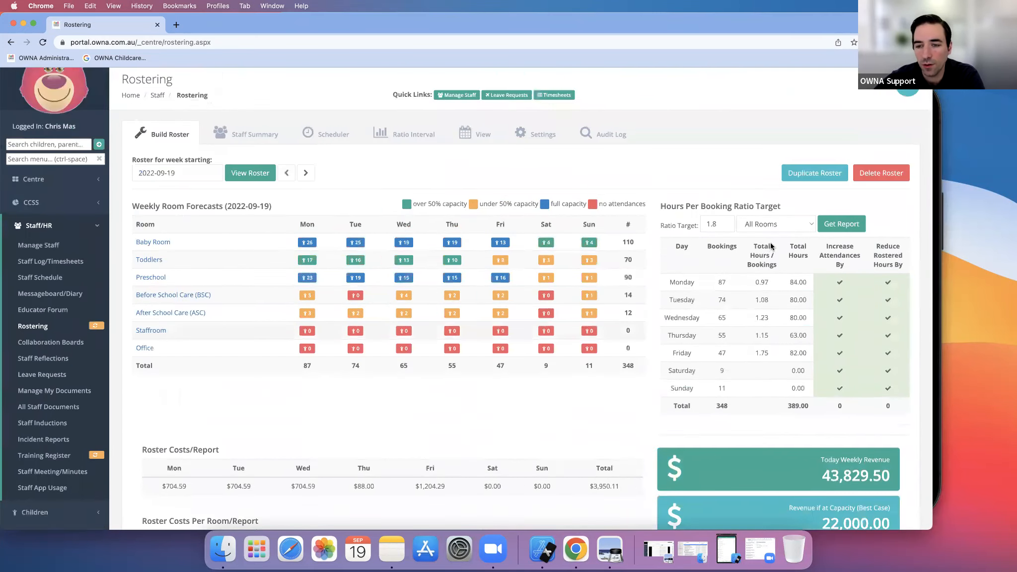
Review the room choices for the Hours Per Booking Ratio Target, leaving All Rooms selected.
scroll(771, 246, "up", 1)
left_click(770, 246)
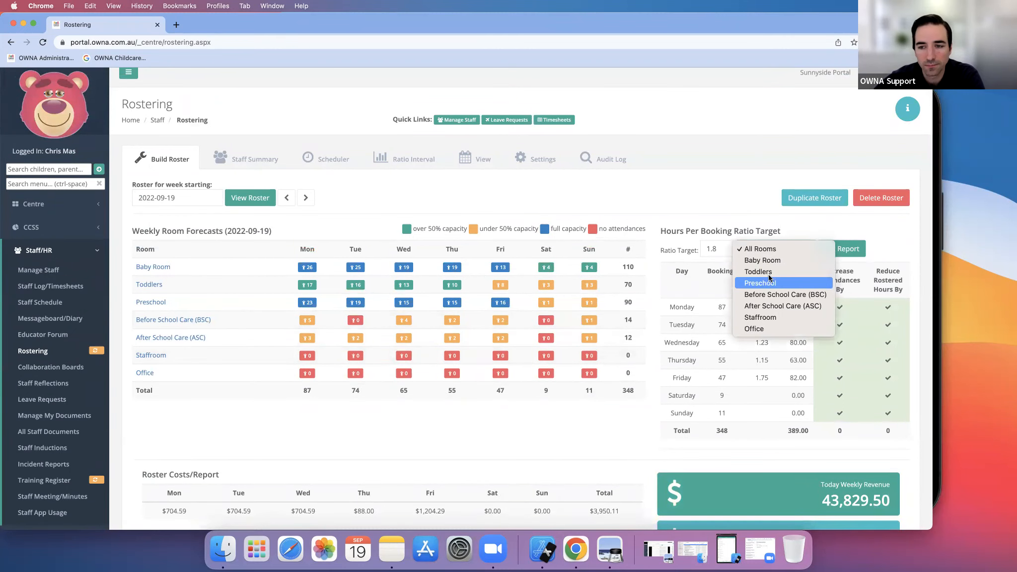
left_click(747, 223)
scroll(531, 369, "down", 4)
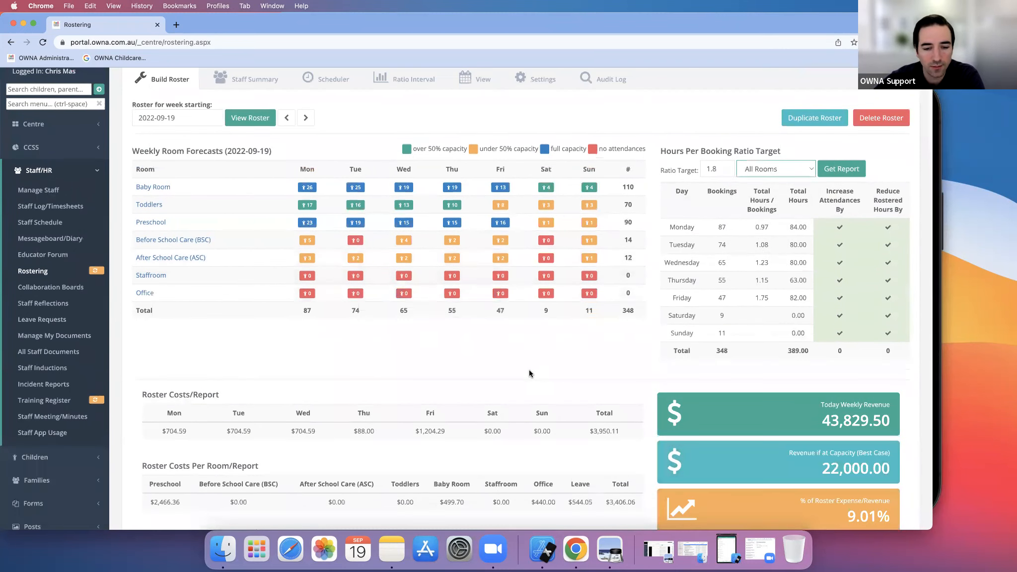
scroll(763, 231, "up", 3)
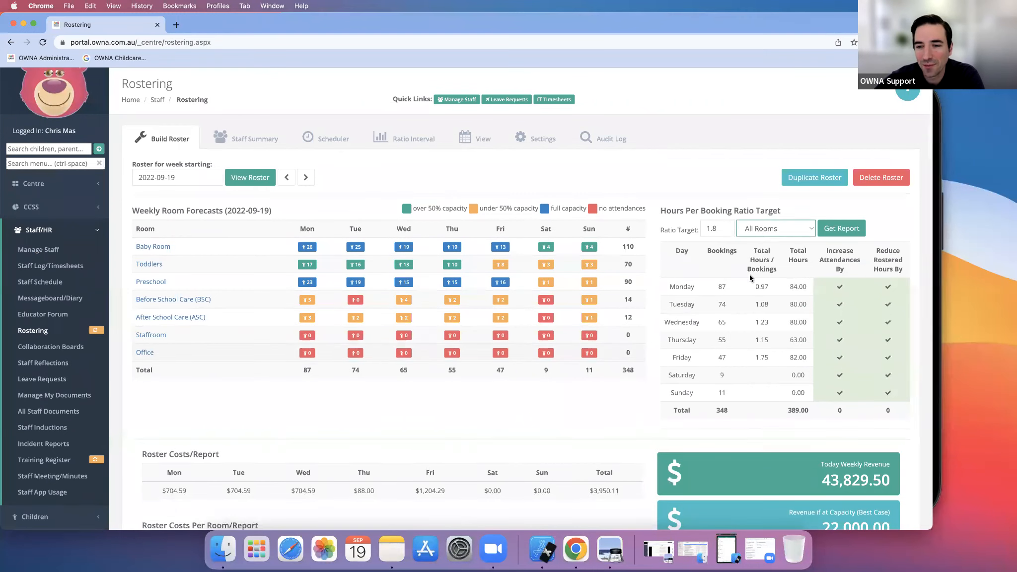
left_click(762, 230)
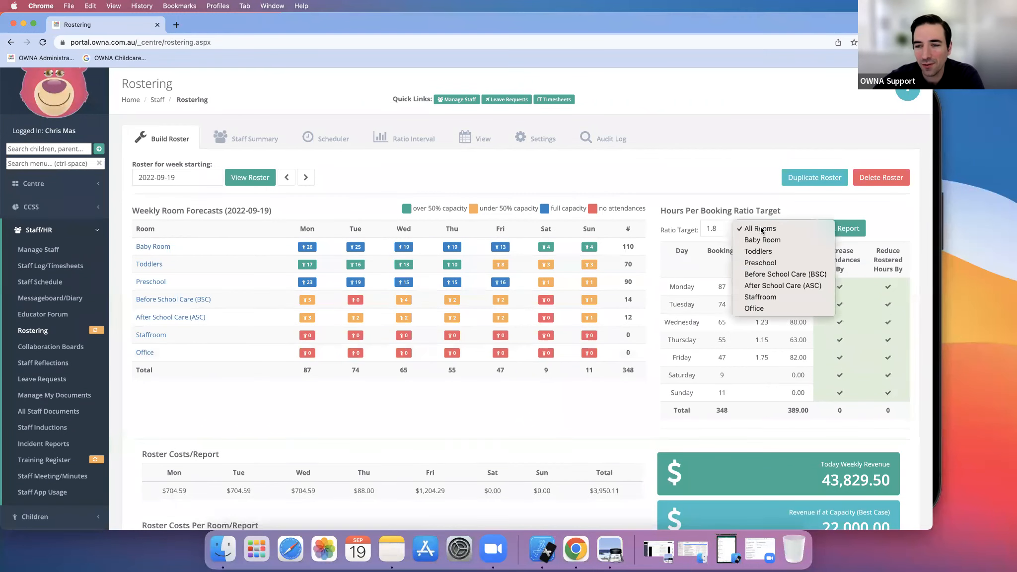
left_click(717, 205)
Move the 08:30 - 17:00 Baby Room shift on Thursday (Sep 22) to Public Holiday leave.
scroll(555, 348, "down", 10)
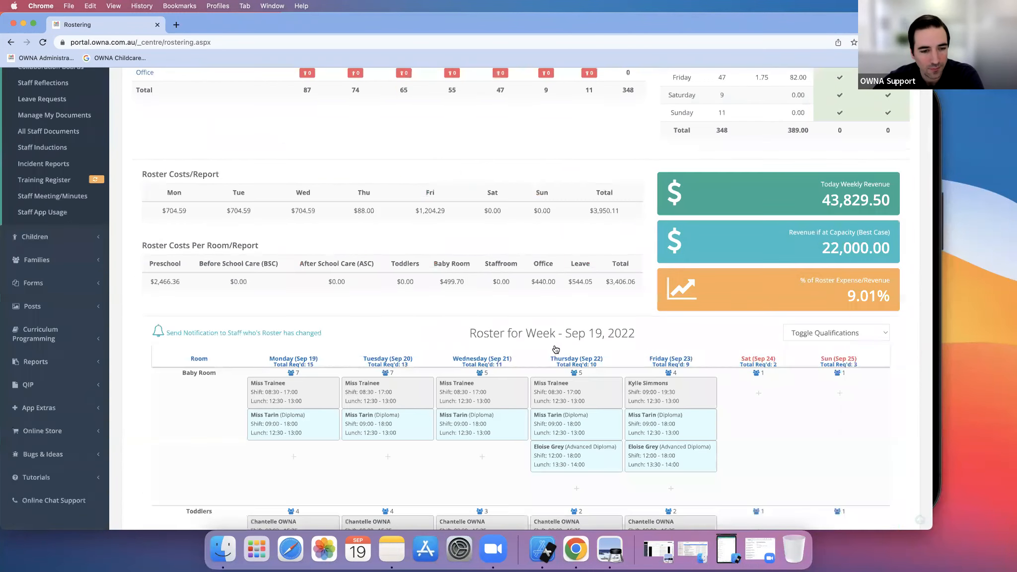
scroll(555, 348, "down", 6)
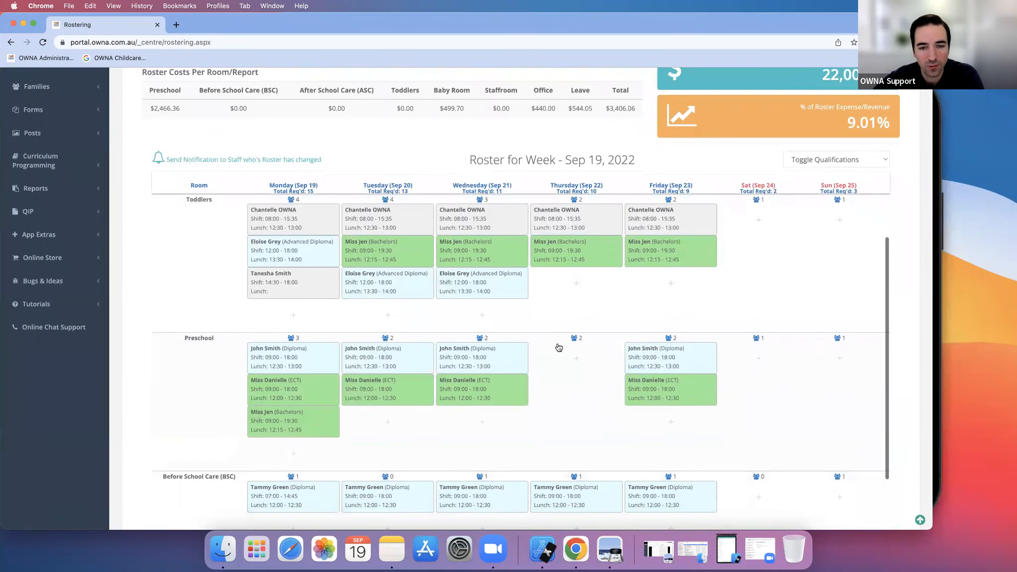
scroll(559, 348, "up", 3)
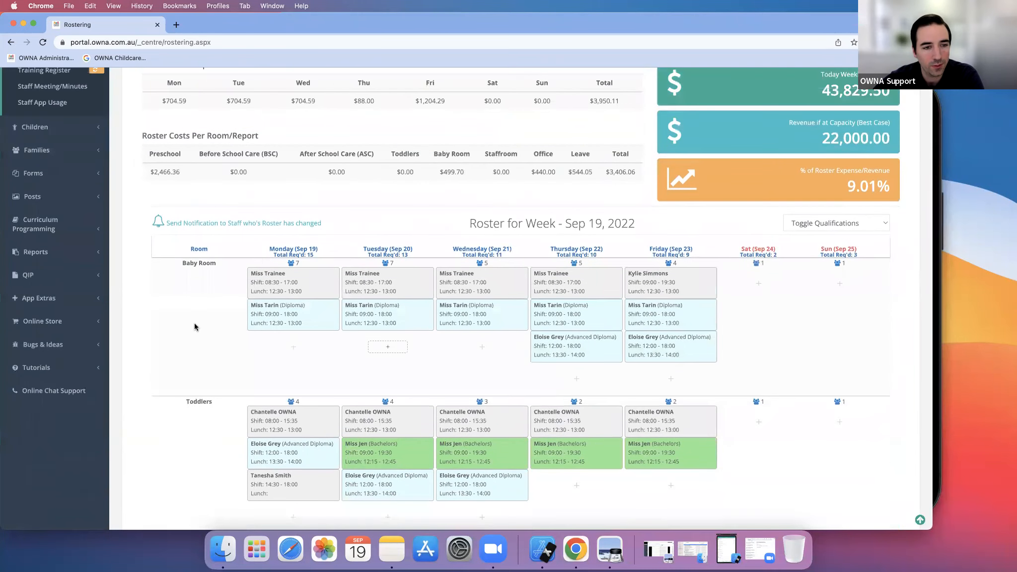
scroll(194, 326, "down", 3)
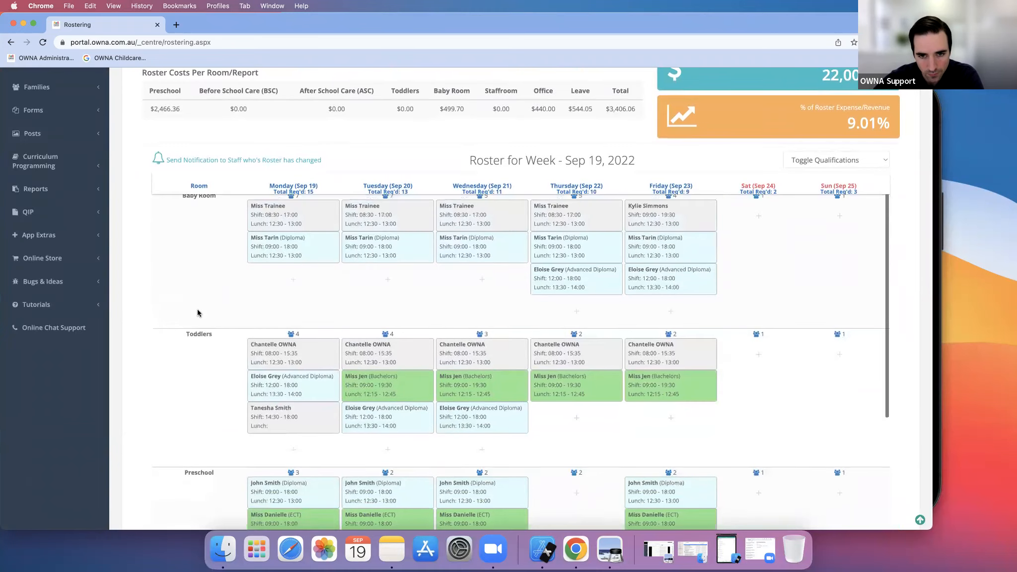
mouse_move(590, 230)
left_click(560, 222)
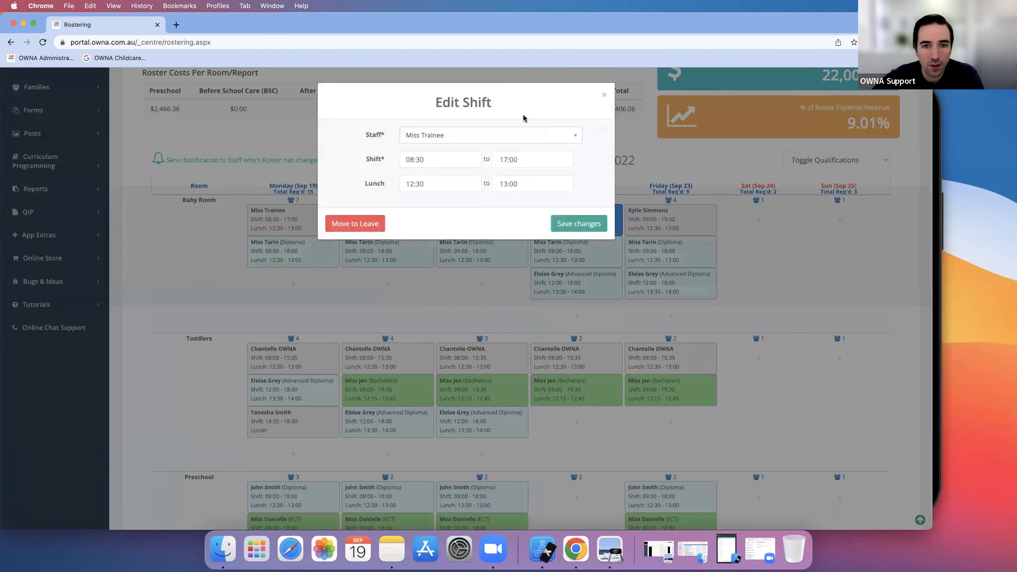
left_click(355, 223)
left_click(461, 117)
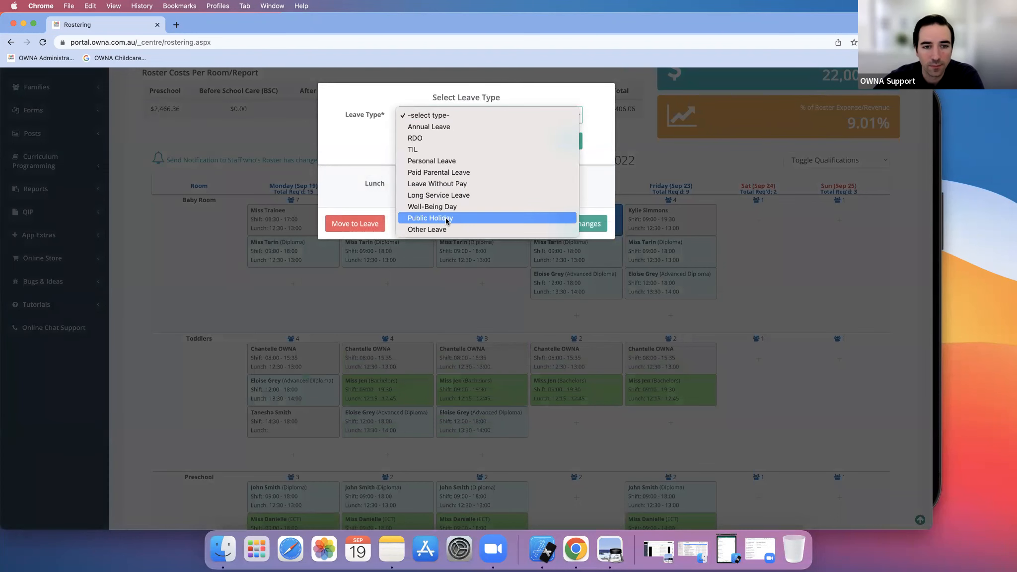
left_click(446, 219)
left_click(561, 144)
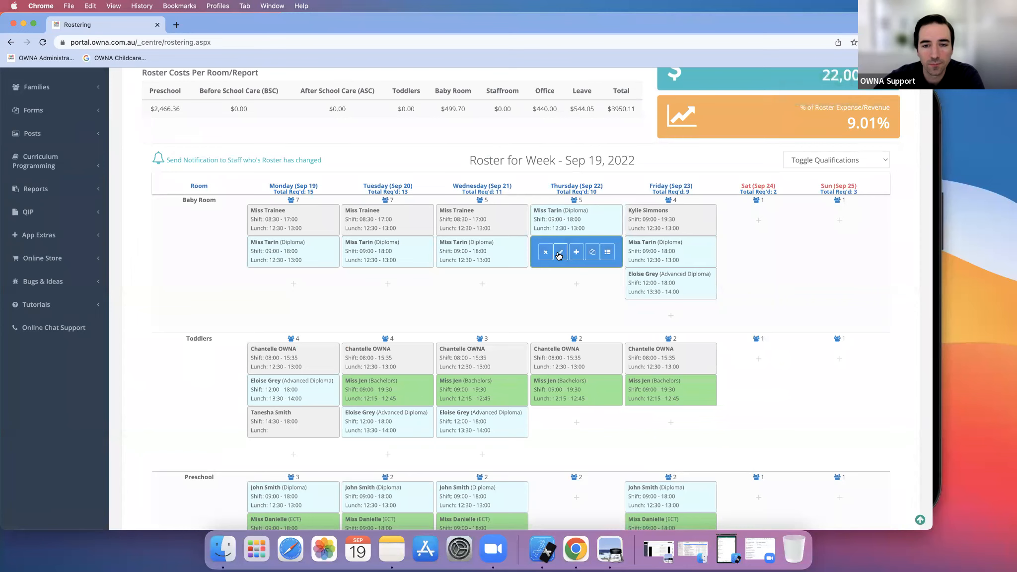
Move the 12:00 - 18:00 and 09:00 - 18:00 Thursday shifts in the Baby Room to Public Holiday leave.
left_click(538, 254)
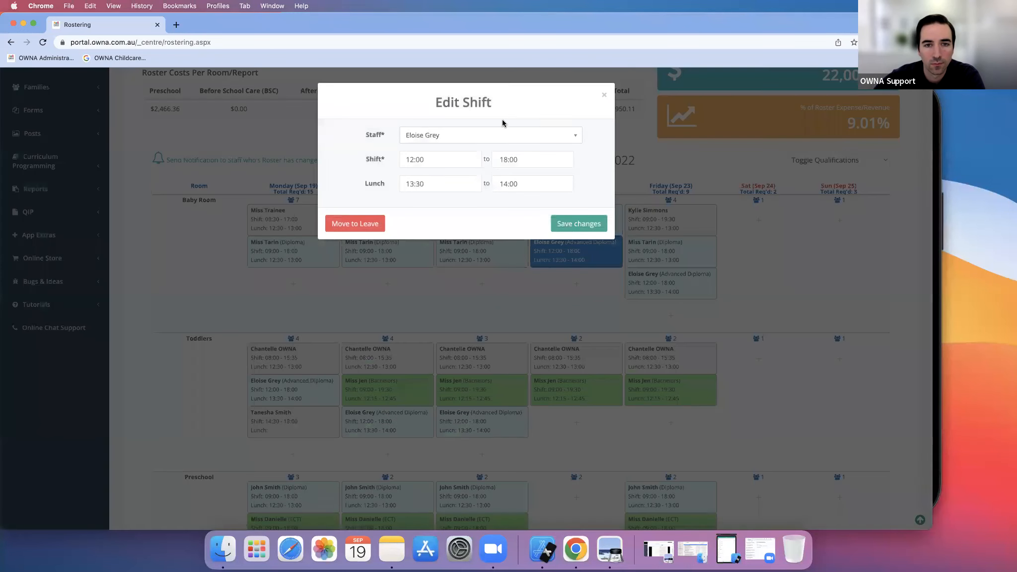
left_click(502, 119)
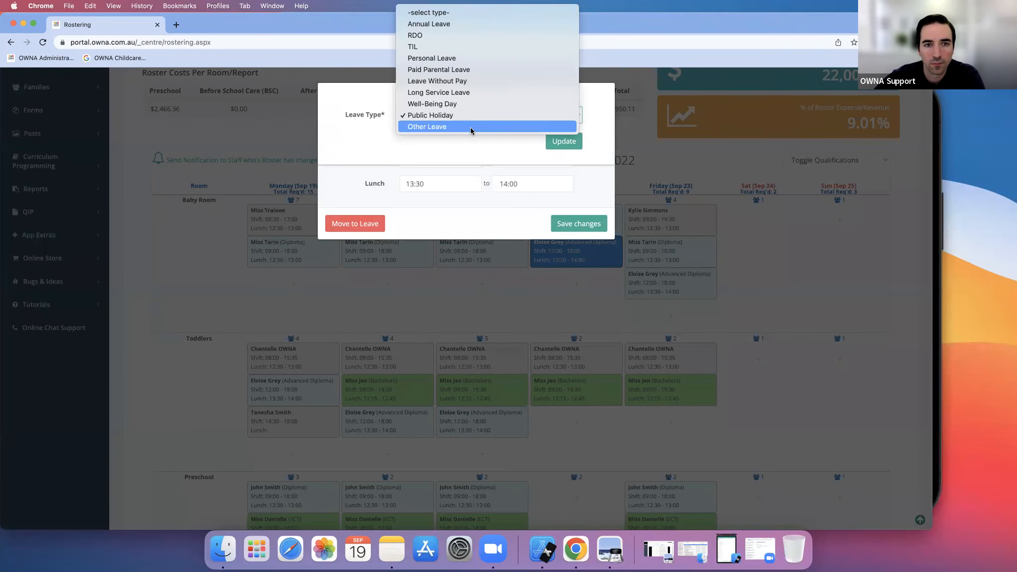
left_click(481, 115)
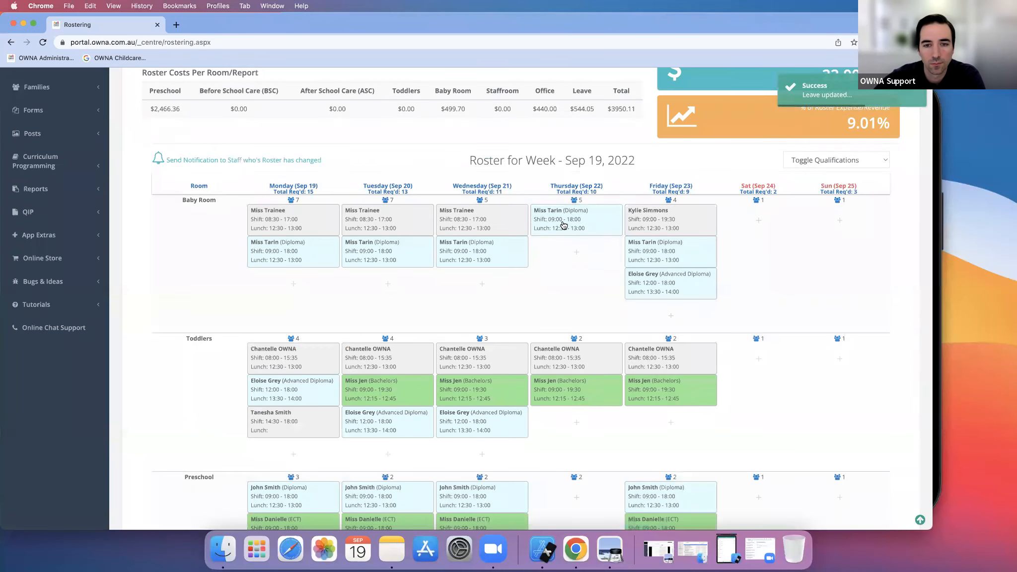
left_click(561, 221)
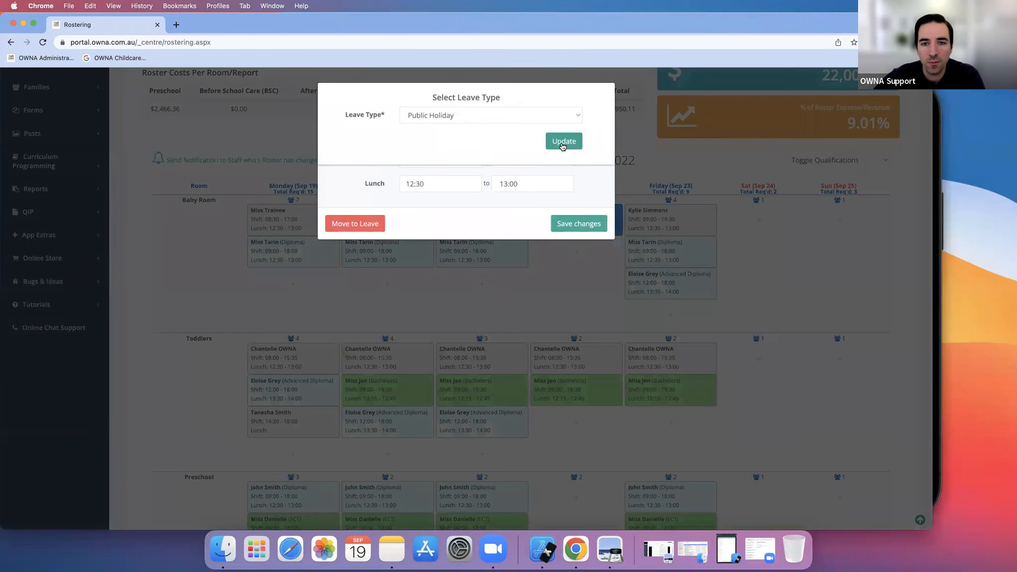
left_click(563, 141)
Move the 08:00 - 15:35 and 09:00 - 19:30 Thursday shifts in Toddlers to Public Holiday leave.
mouse_move(637, 275)
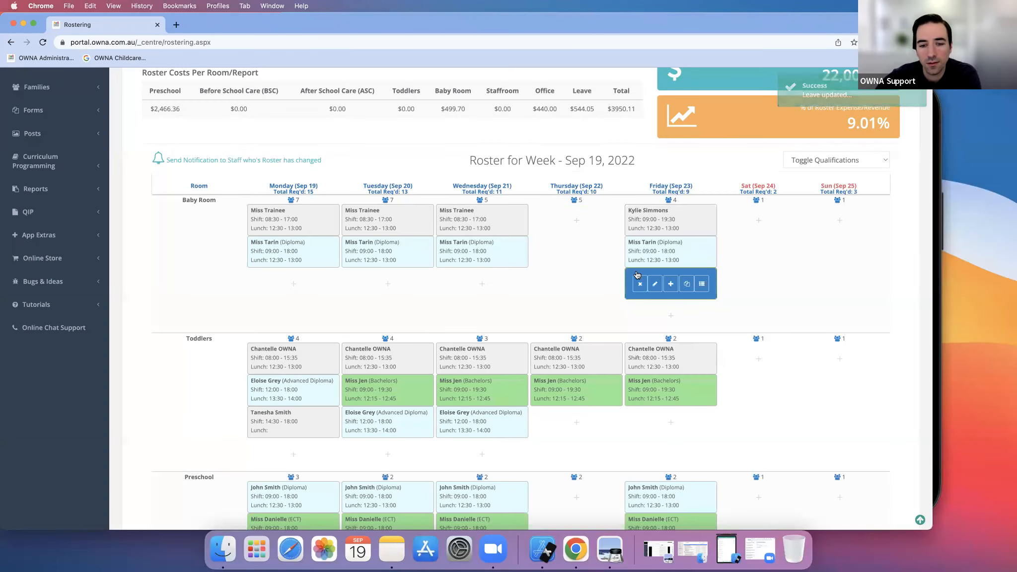
scroll(569, 287, "down", 2)
mouse_move(557, 317)
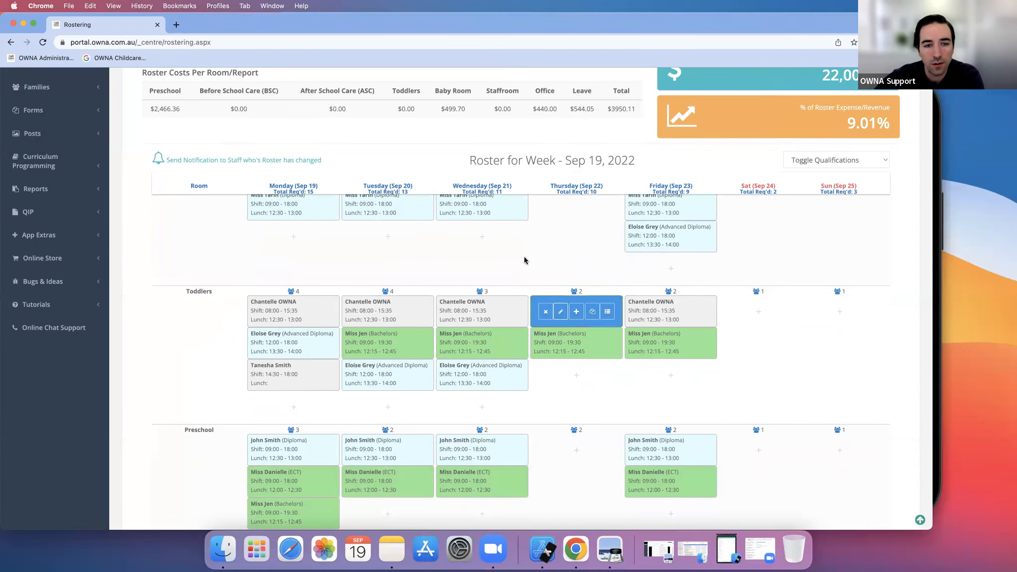
left_click(560, 312)
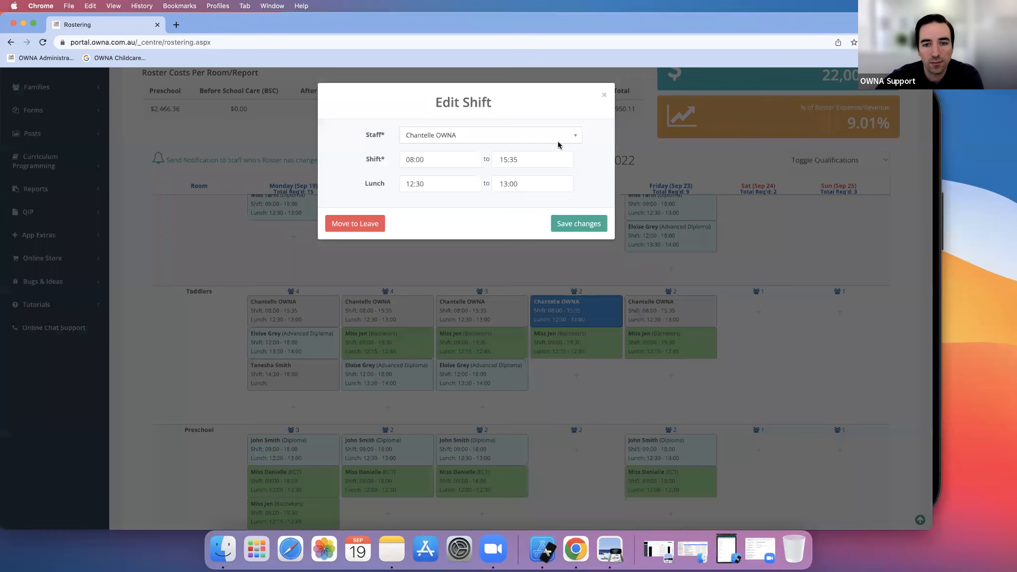
left_click(558, 141)
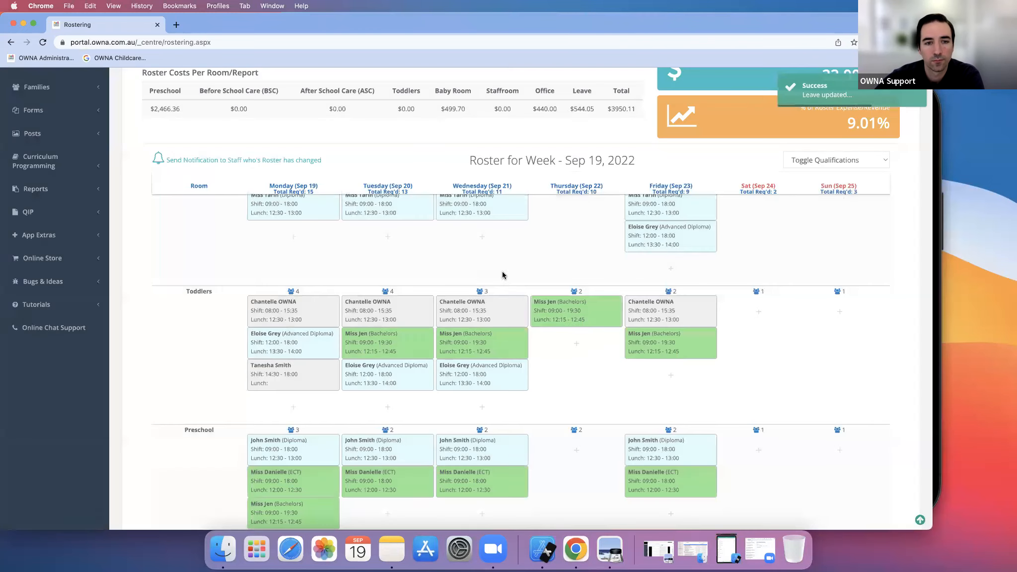
left_click(553, 310)
left_click(364, 226)
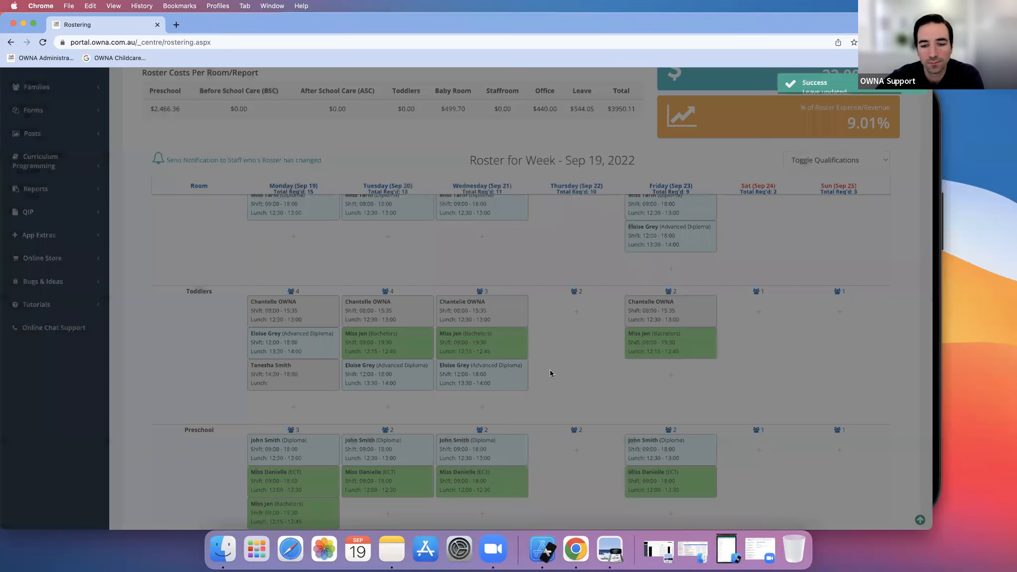
scroll(550, 368, "down", 10)
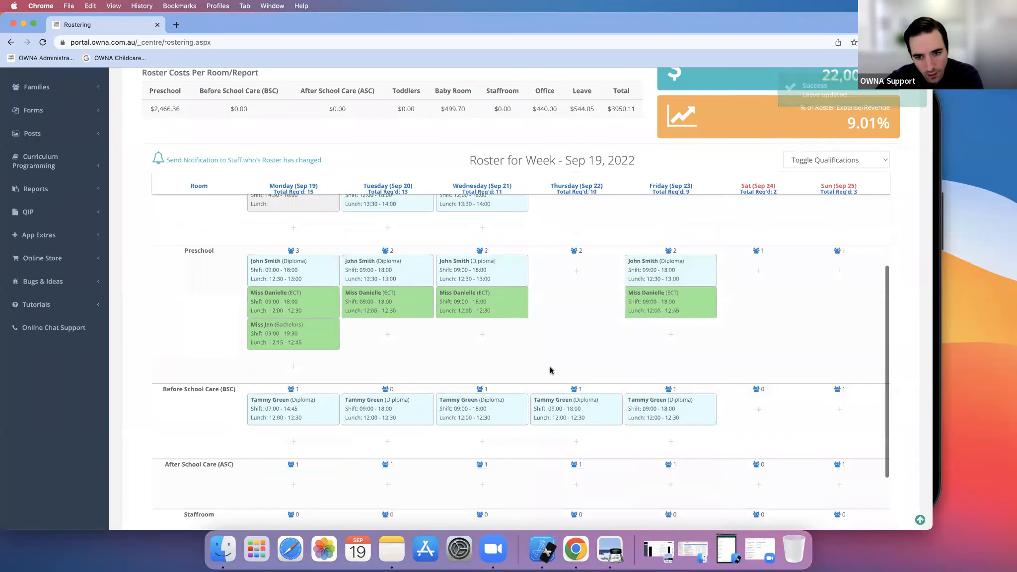
Start a Monday Baby Room roster entry with an available staff member, a 09:00 - 18:00 shift and a 12:00 - 12:30 lunch.
scroll(458, 330, "up", 15)
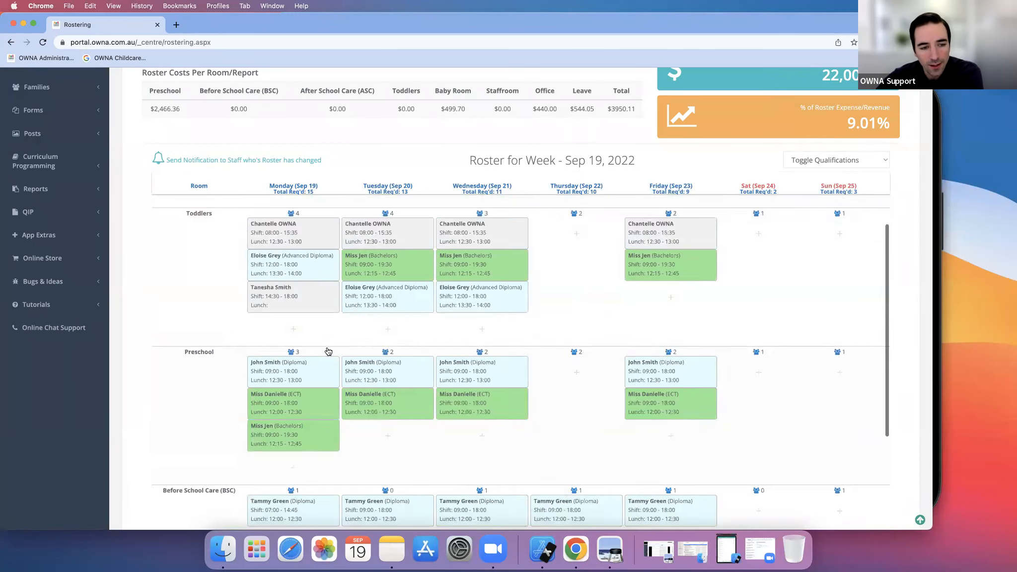
left_click(294, 367)
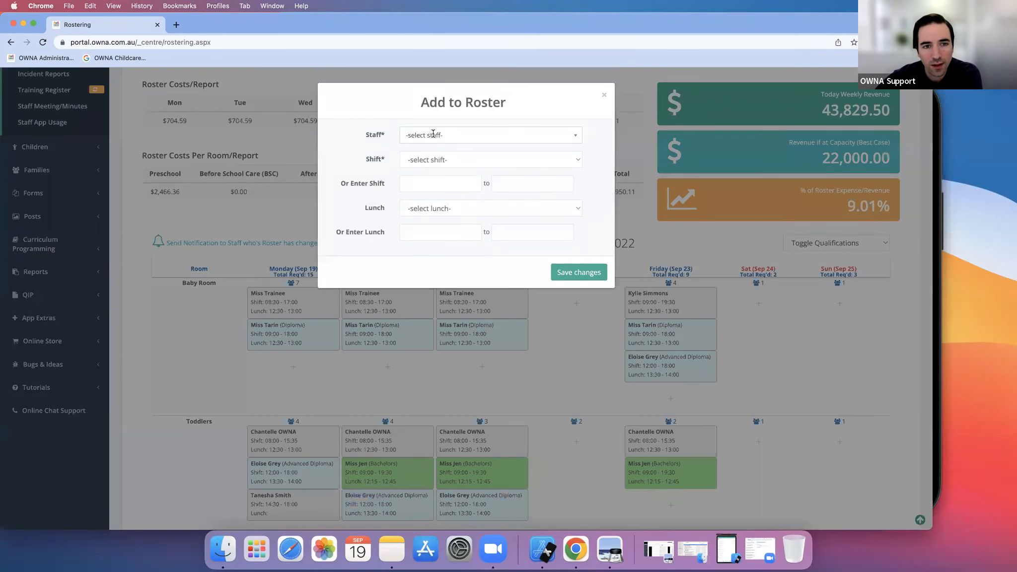
left_click(436, 136)
scroll(455, 220, "down", 3)
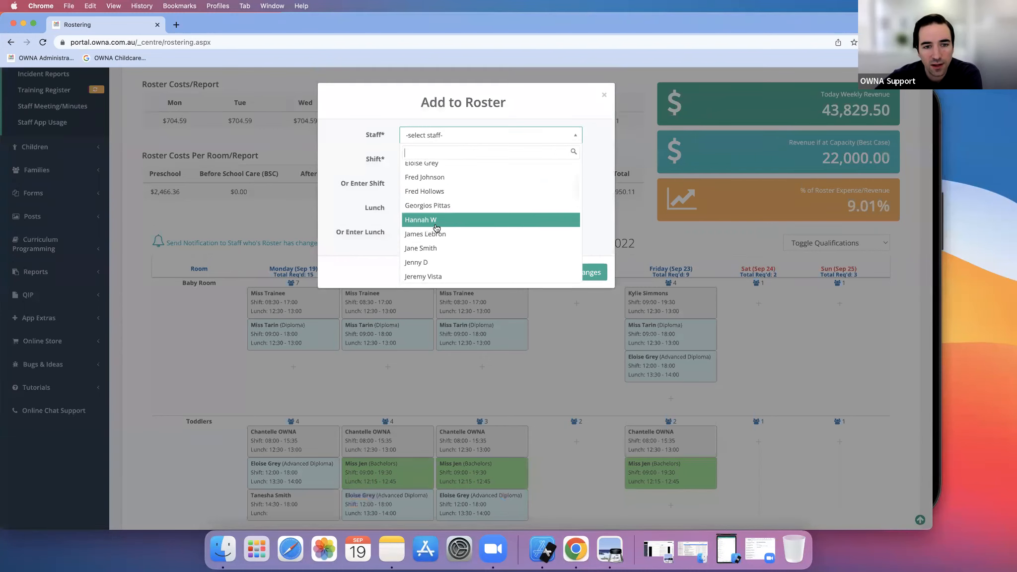
left_click(445, 236)
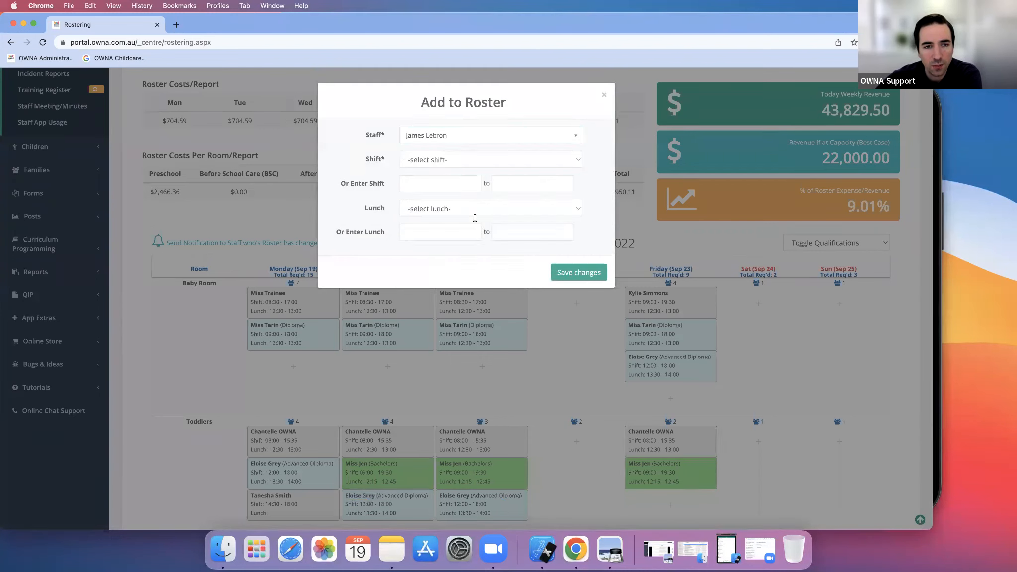
left_click(444, 163)
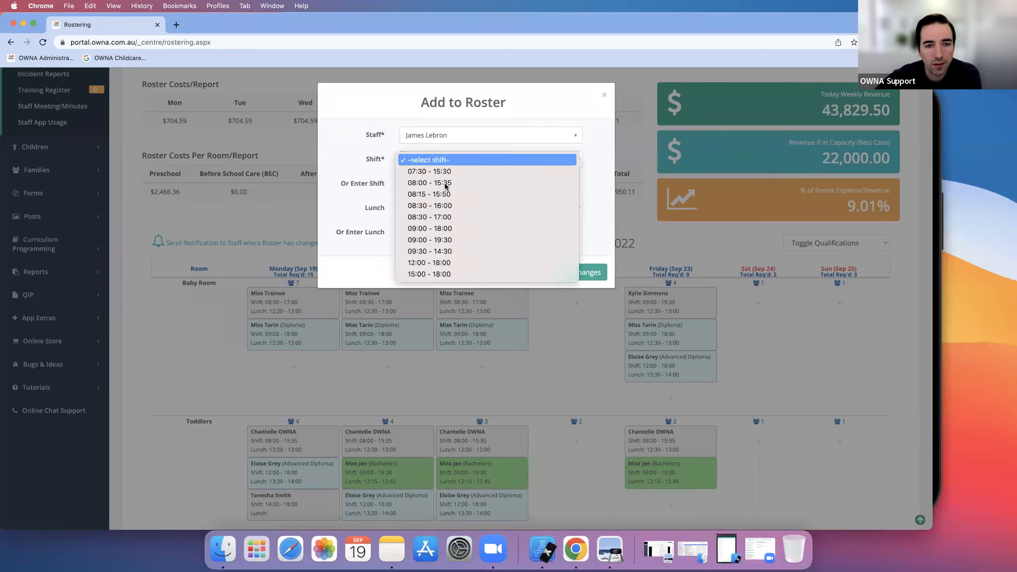
left_click(440, 230)
left_click(433, 208)
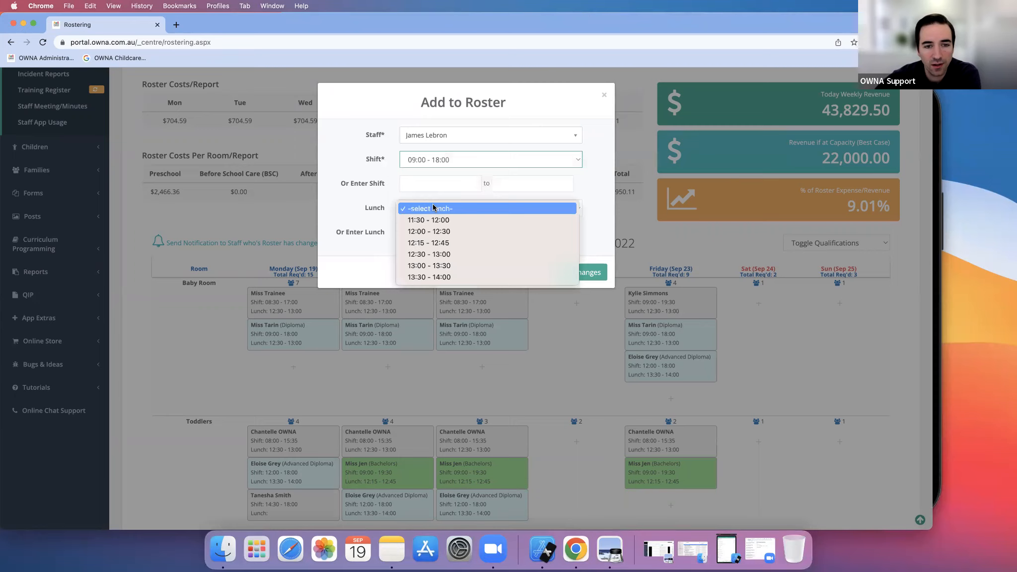
left_click(447, 232)
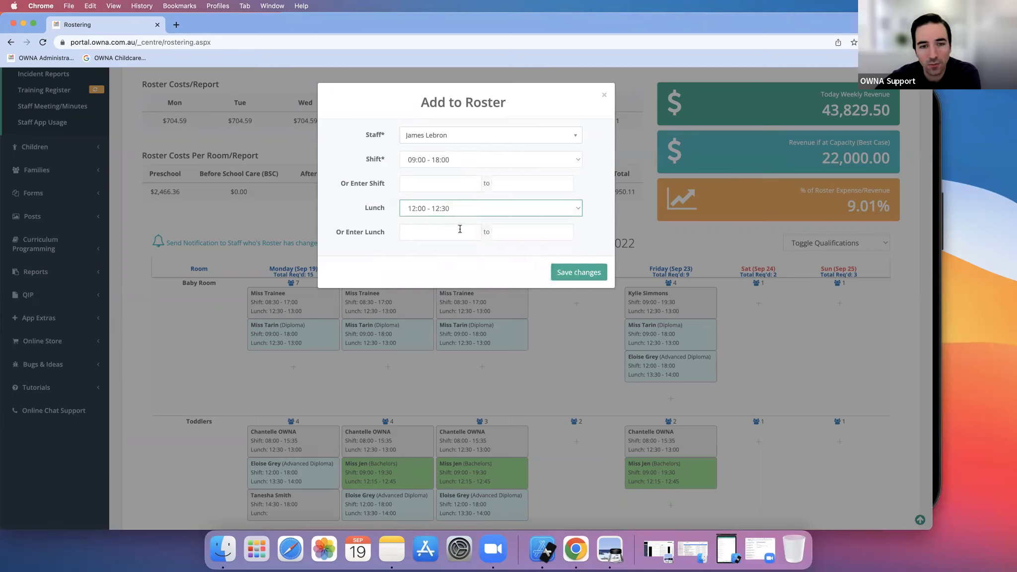
left_click(436, 162)
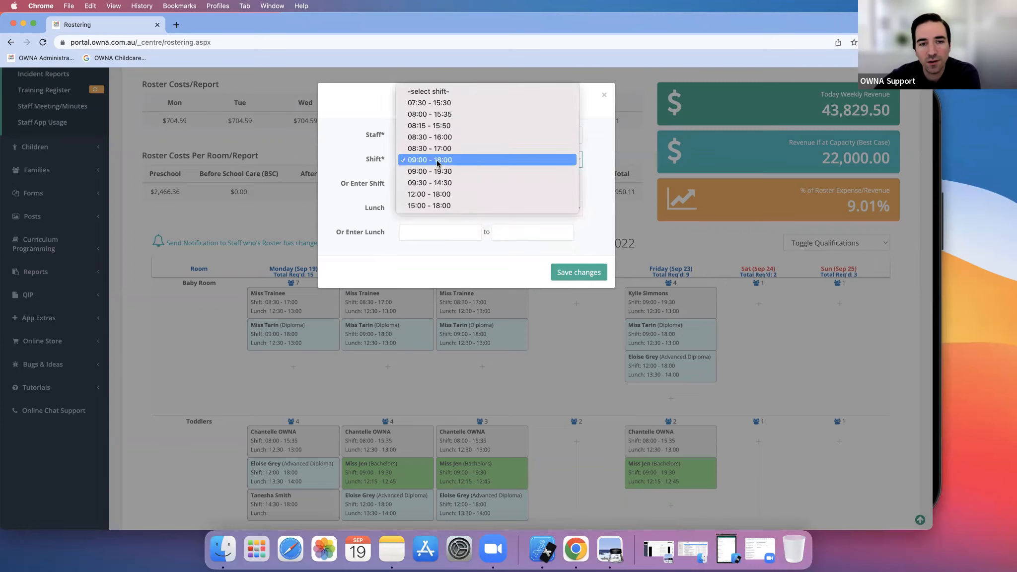
left_click(380, 163)
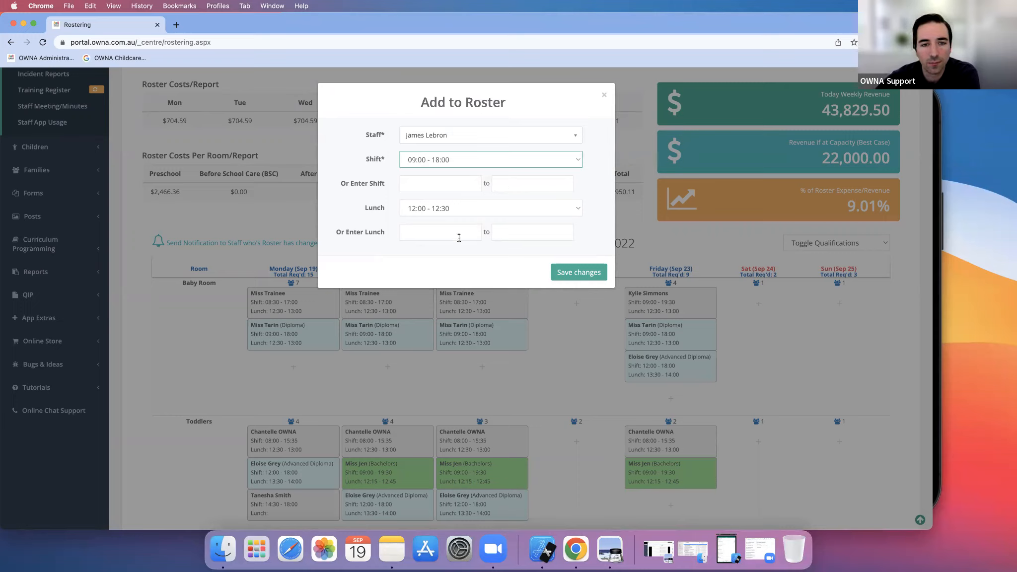
Enter a custom shift of 07:15 to 14:15 for the new Monday Baby Room entry and save it.
left_click(425, 179)
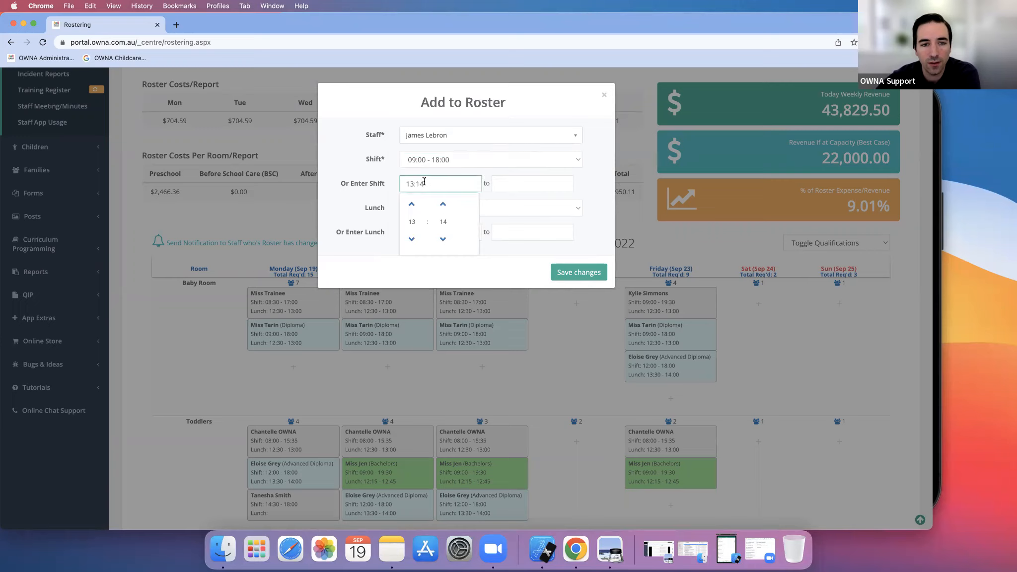
left_click(411, 239)
left_click(412, 239)
left_click(412, 239)
left_click(412, 239)
left_click(411, 239)
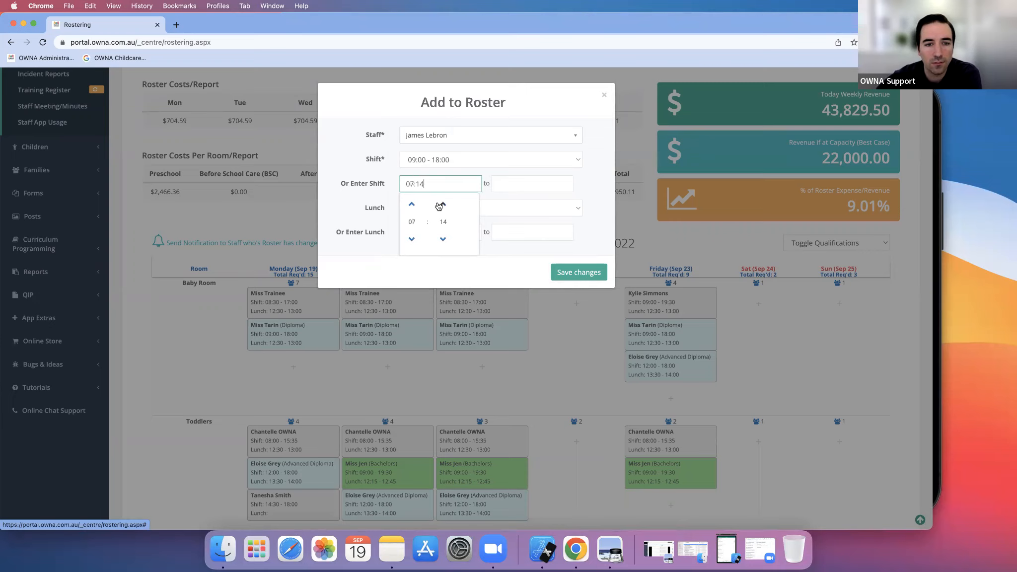
left_click(507, 186)
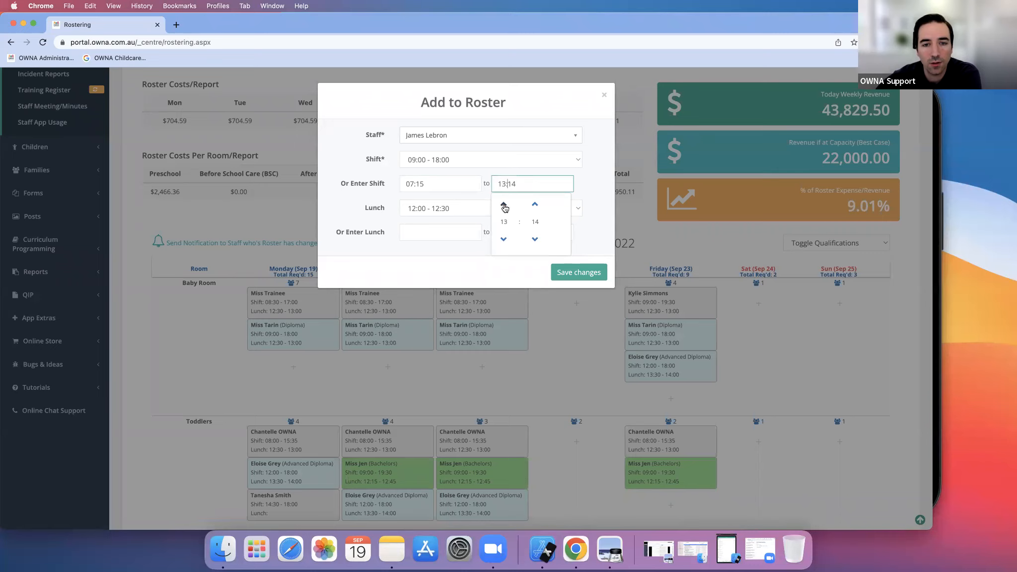
left_click(504, 205)
left_click(534, 204)
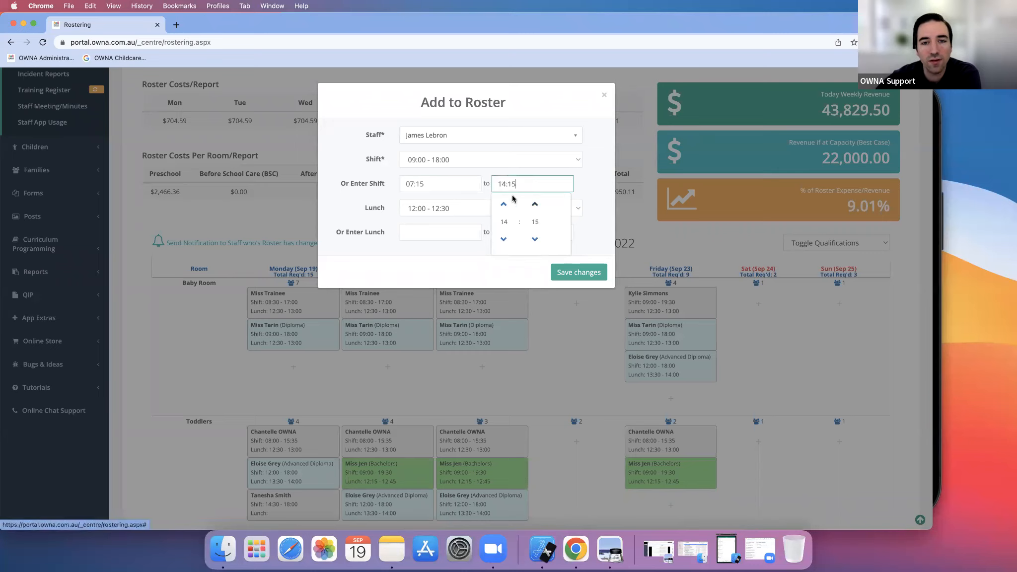
left_click(593, 182)
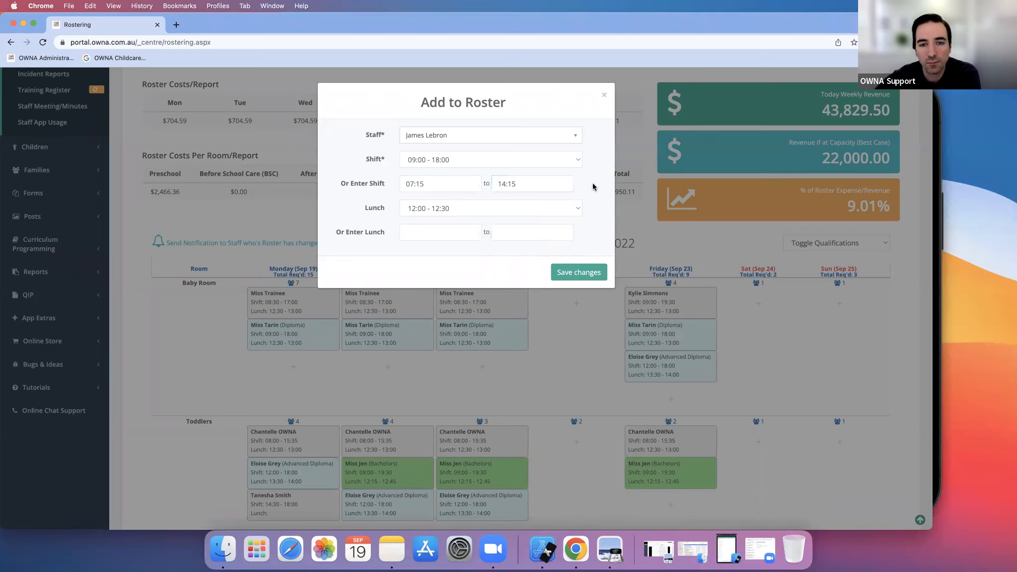
left_click(585, 278)
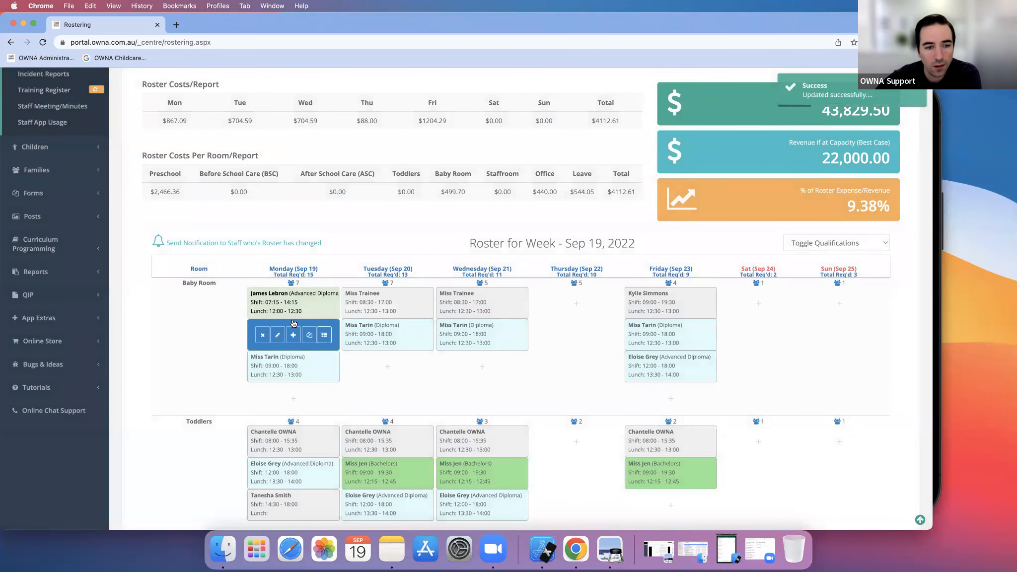
Move the 07:15 - 14:15 Baby Room shift from Monday to Tuesday.
mouse_move(248, 316)
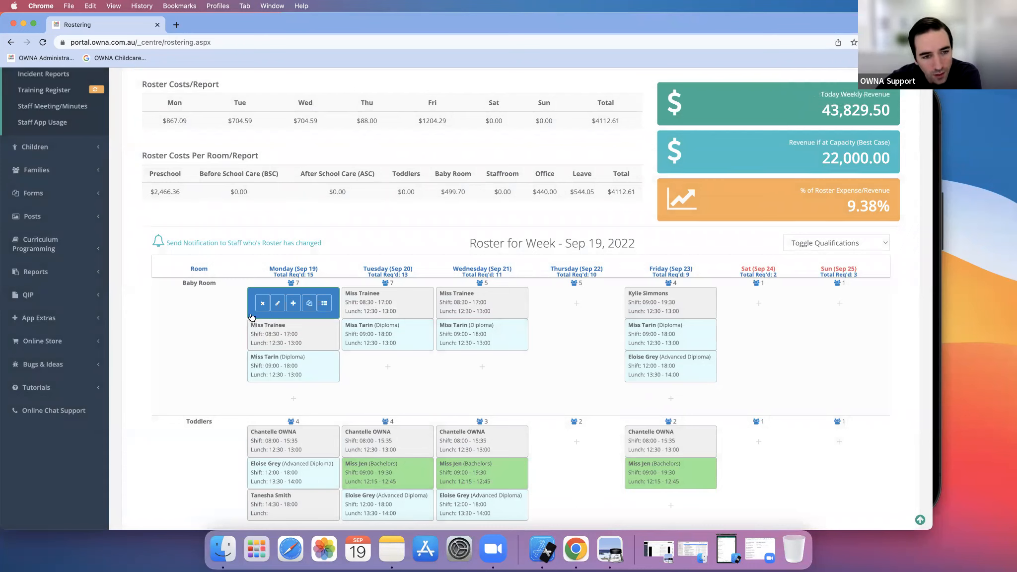
scroll(212, 348, "down", 2)
scroll(218, 349, "up", 2)
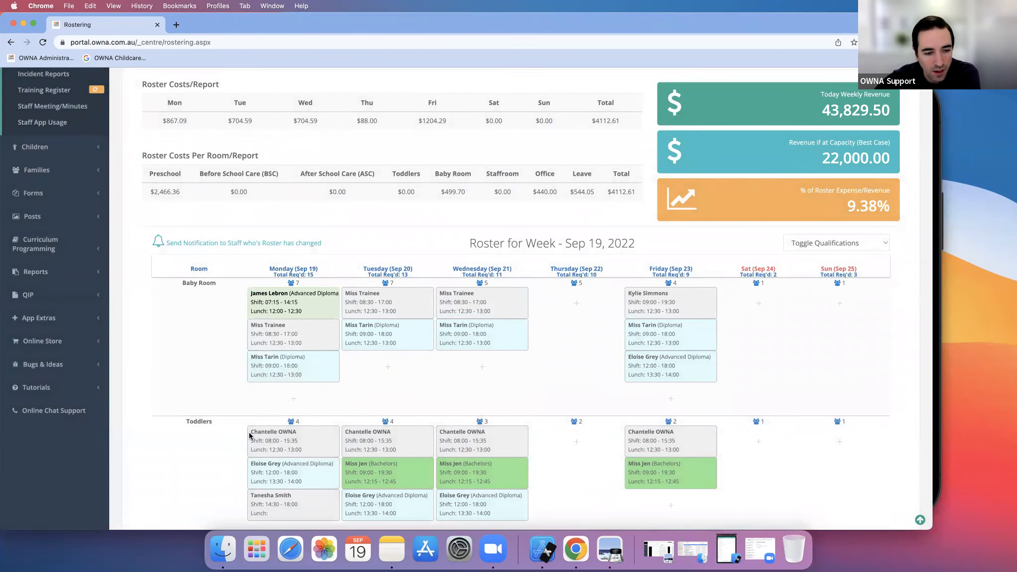
left_click_drag(323, 312, 425, 386)
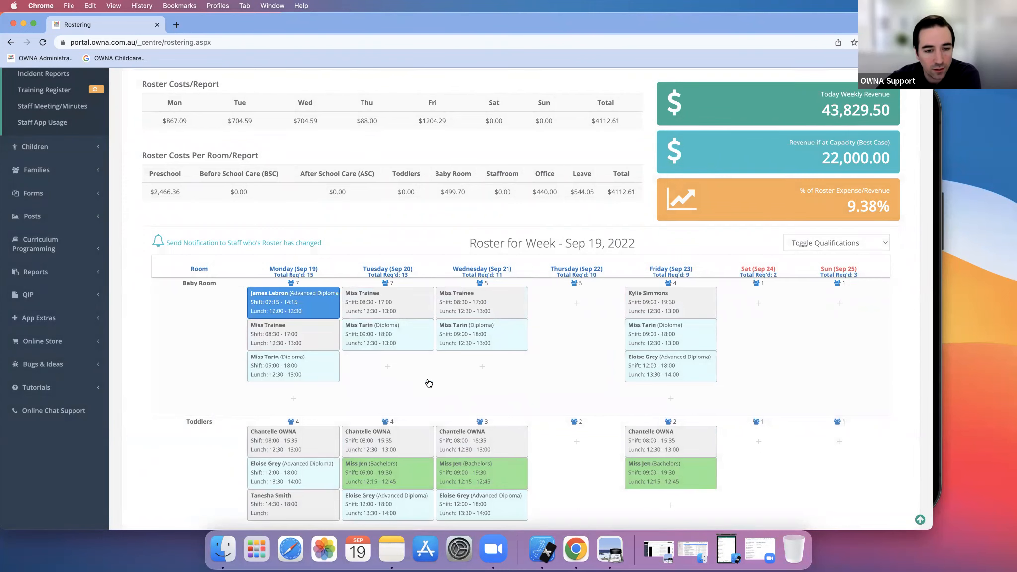
Copy the Tuesday 07:15 - 14:15 Baby Room shift to Monday and Wednesday.
mouse_move(376, 373)
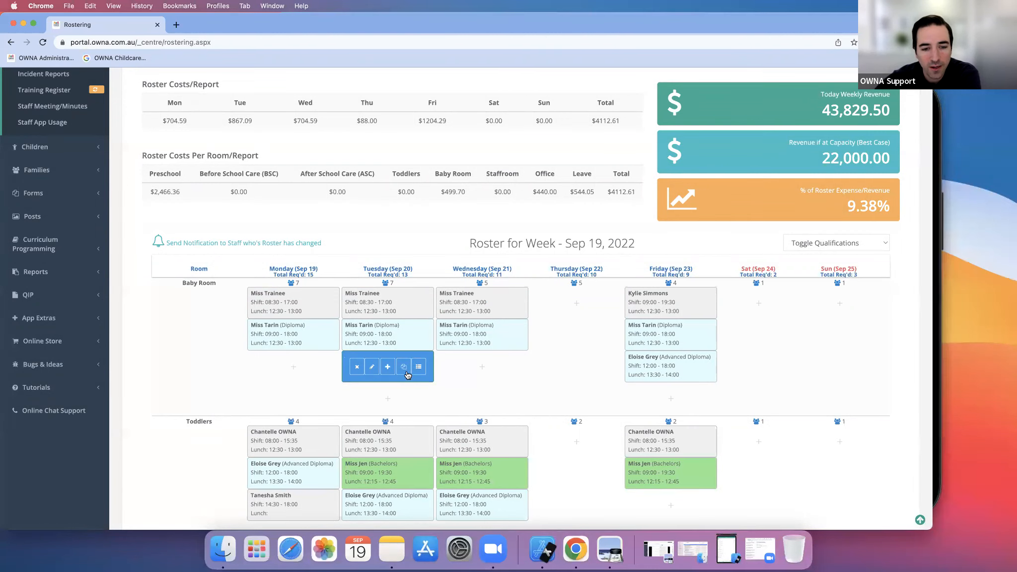
left_click(405, 369)
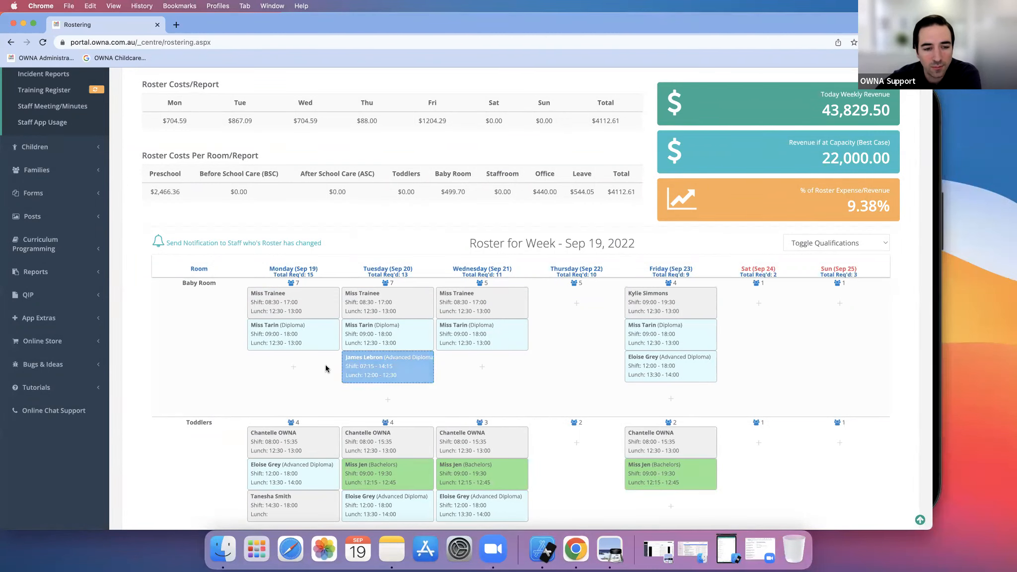
left_click(300, 369)
left_click(309, 369)
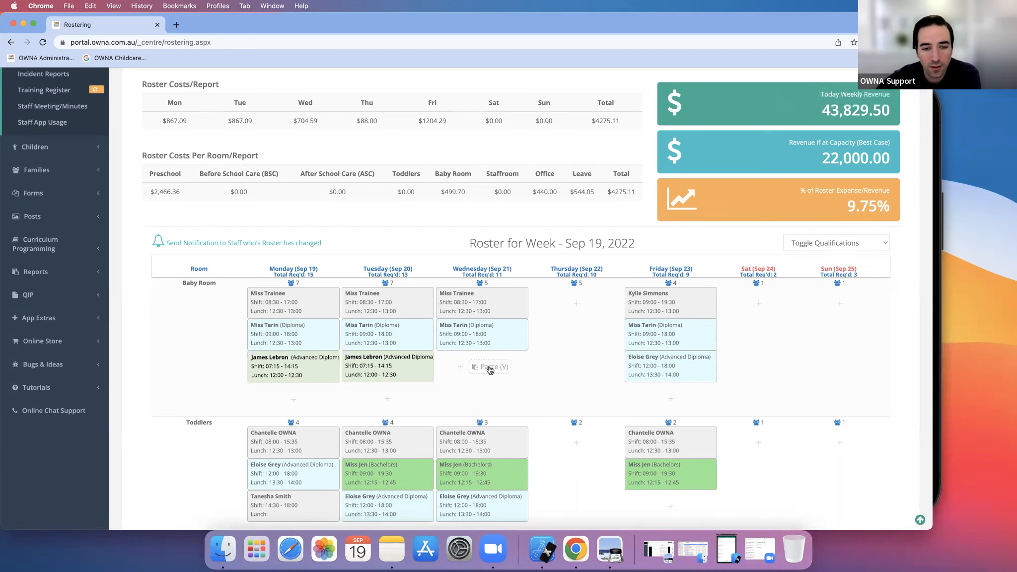
left_click(483, 368)
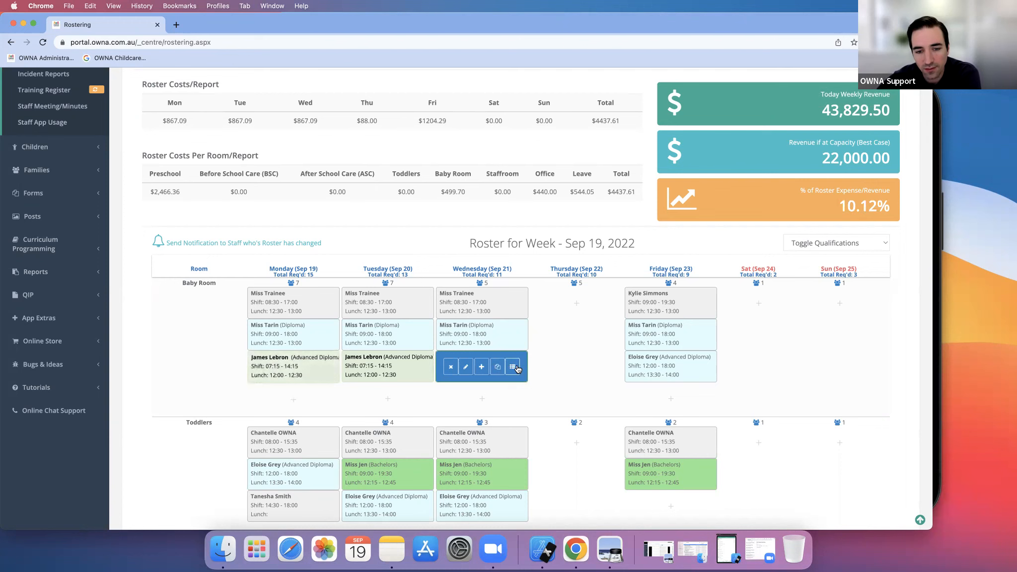
View the weekly shift summary of the staff member on the Wednesday 07:15 - 14:15 Baby Room shift.
left_click(516, 367)
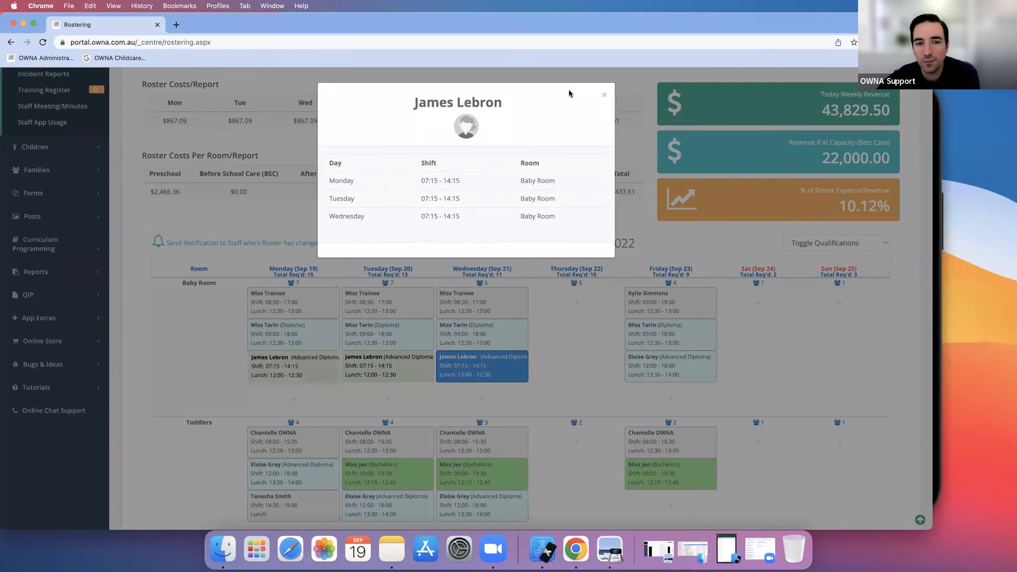
left_click(604, 94)
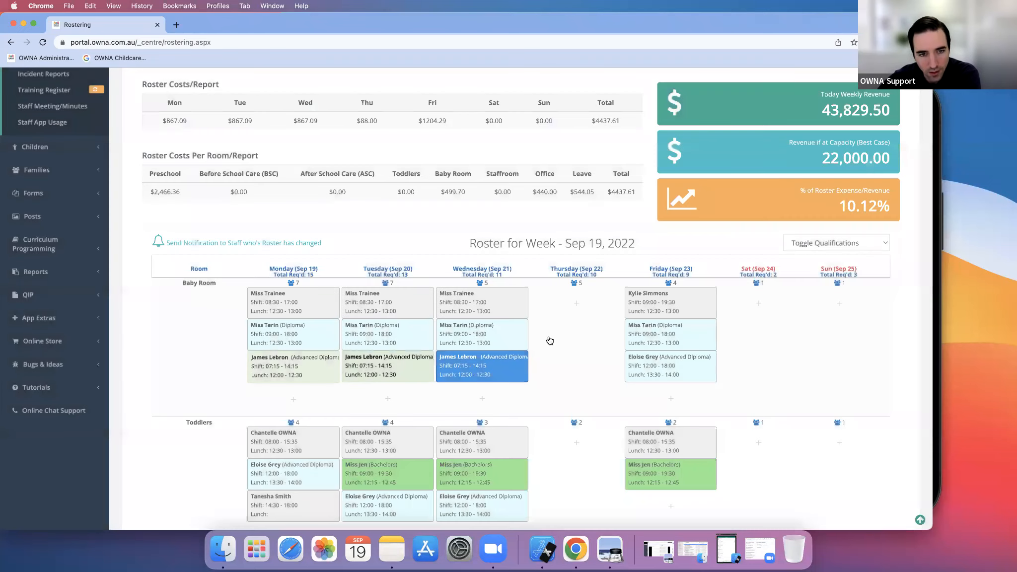
Update the roster for the week of Sep 19, 2022 to publish the shift changes.
scroll(547, 335, "up", 3)
scroll(515, 346, "down", 10)
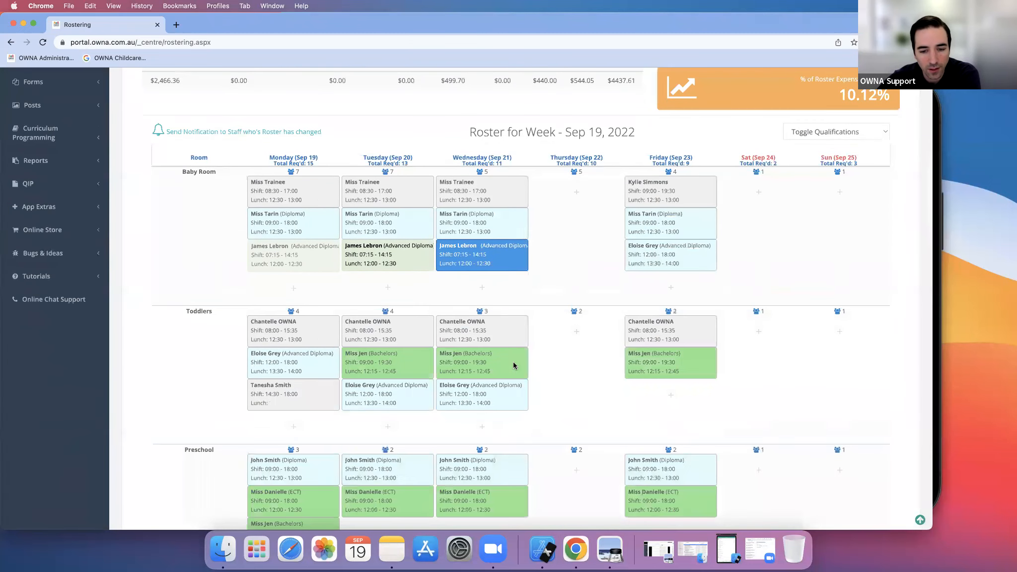
scroll(535, 394, "down", 14)
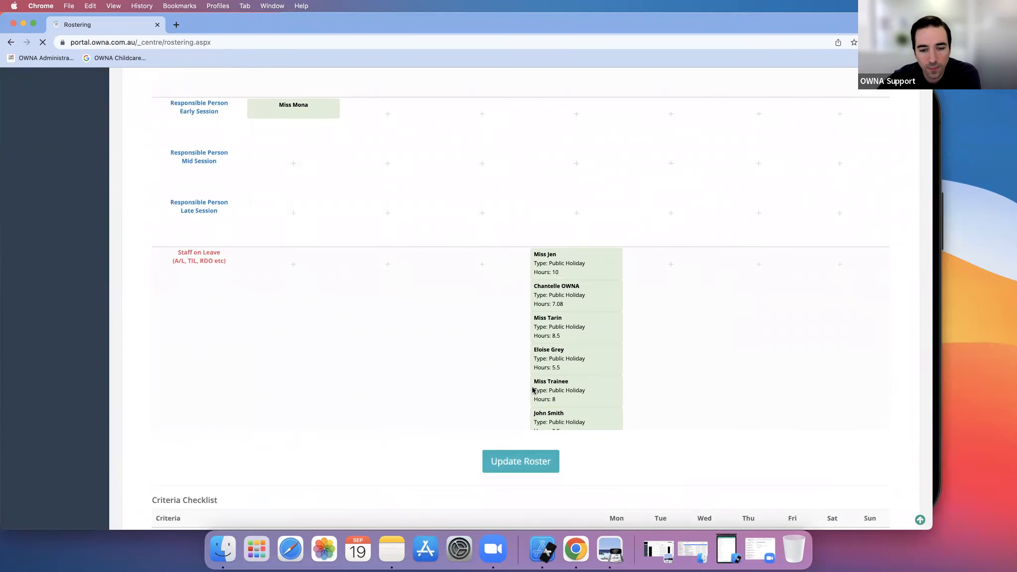
key("super+r")
Review the published roster, the staff hours listed beneath it and the employment type and qualification keys.
scroll(535, 387, "down", 15)
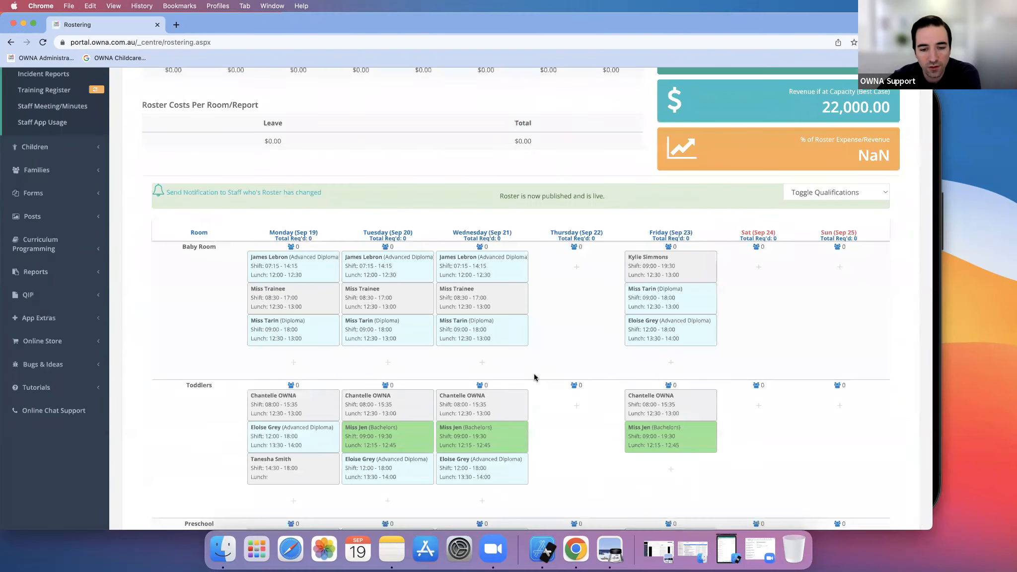
scroll(533, 376, "up", 13)
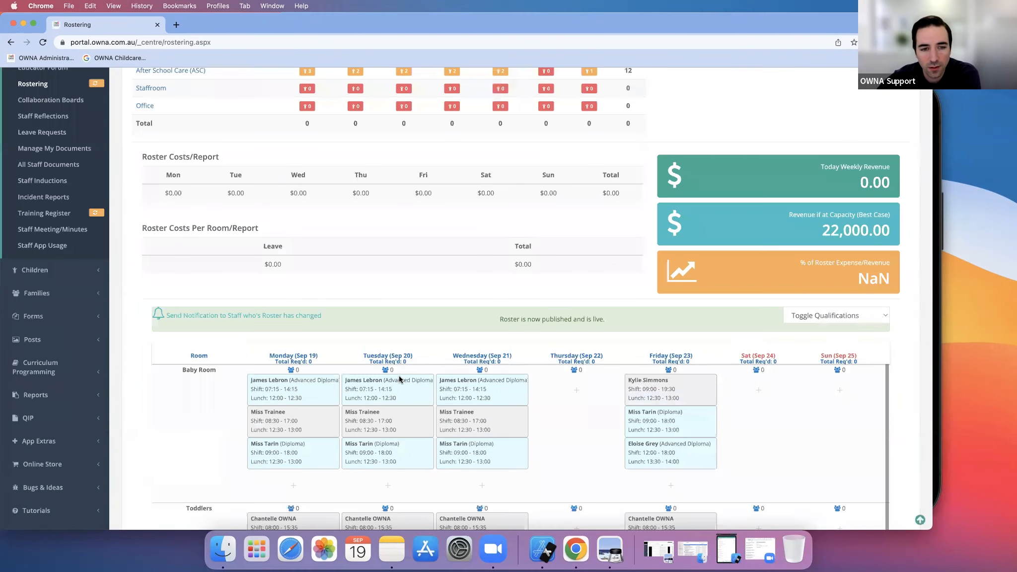
scroll(678, 293, "down", 4)
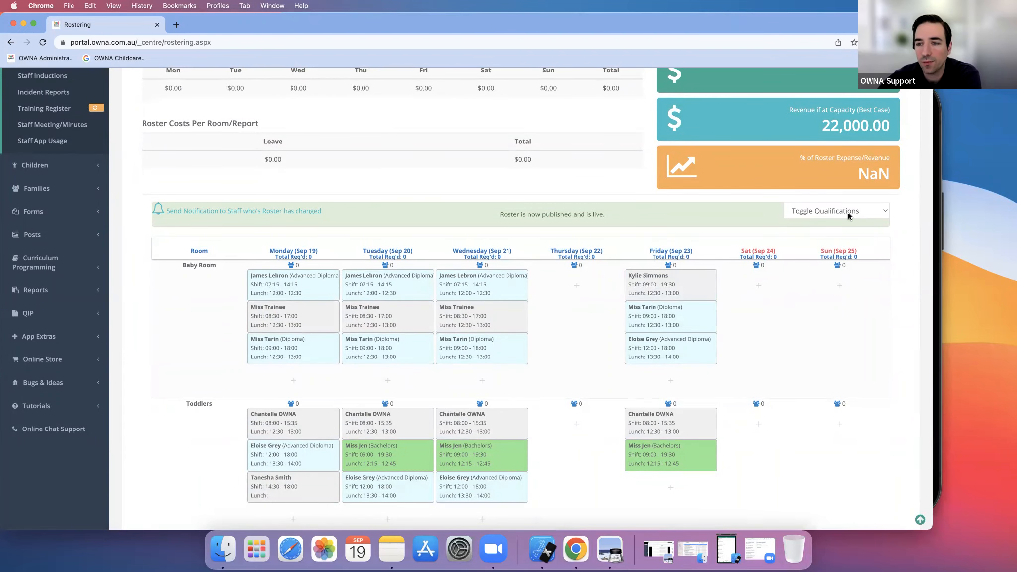
scroll(897, 236, "down", 20)
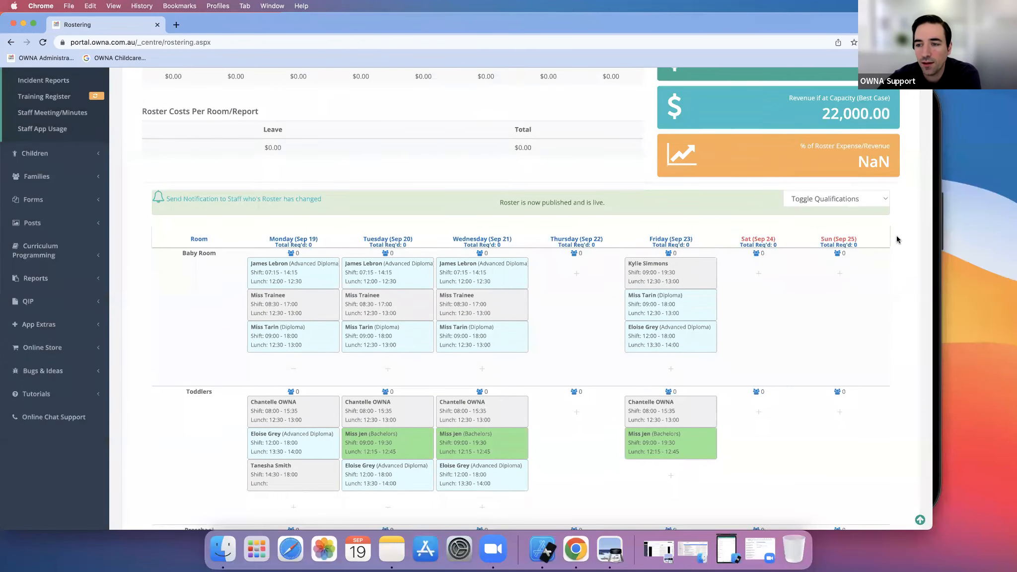
scroll(897, 242, "down", 5)
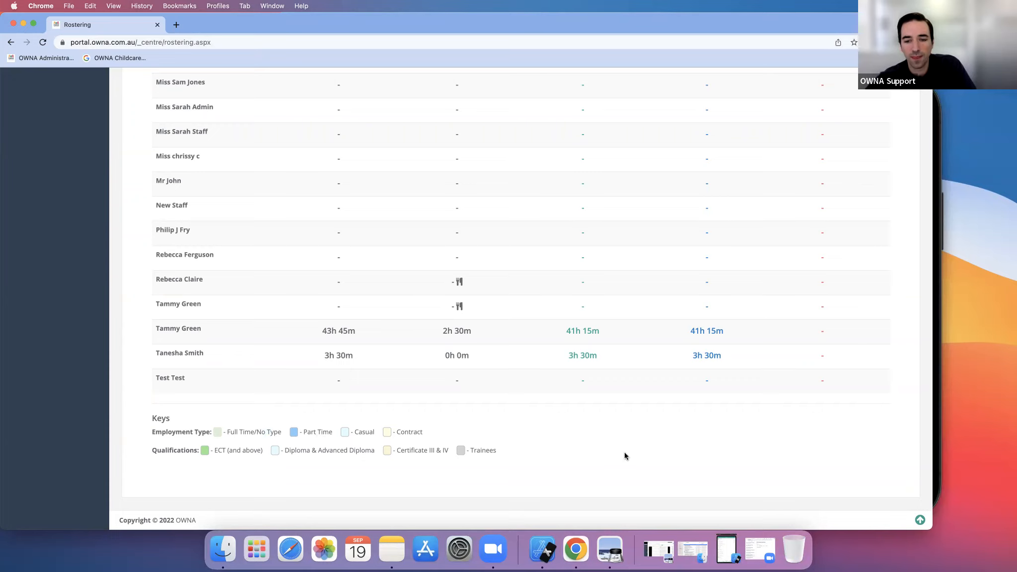
scroll(624, 456, "up", 20)
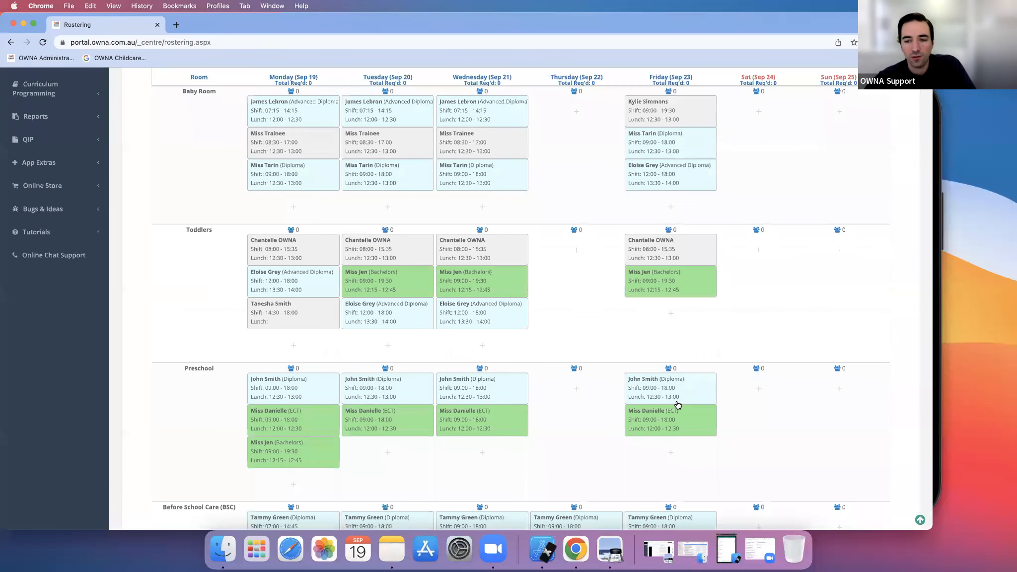
scroll(678, 404, "up", 5)
scroll(832, 335, "up", 3)
Switch the roster's display from Toggle Qualifications to Toggle Default.
scroll(907, 303, "down", 4)
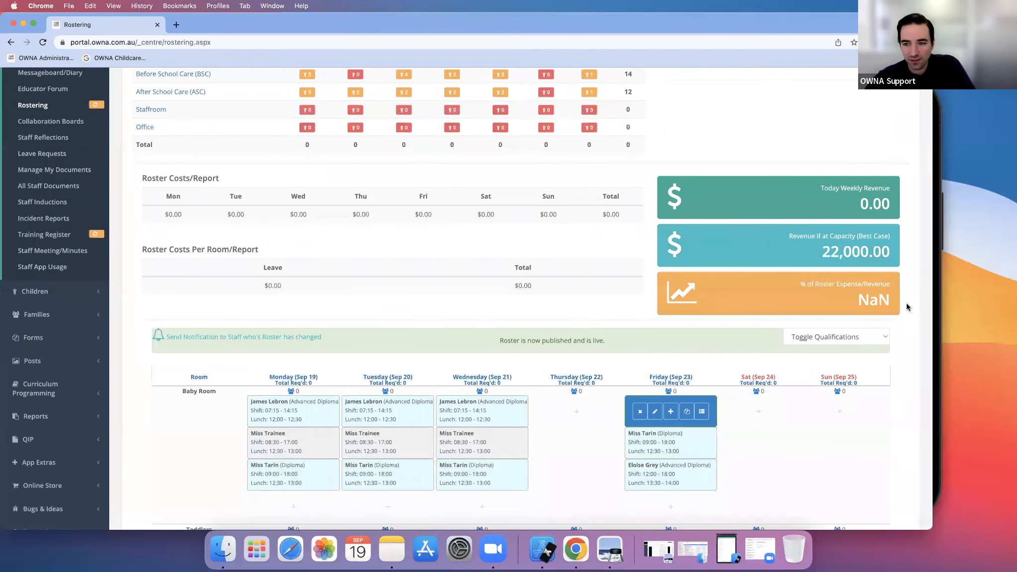
scroll(817, 152, "down", 2)
left_click(824, 155)
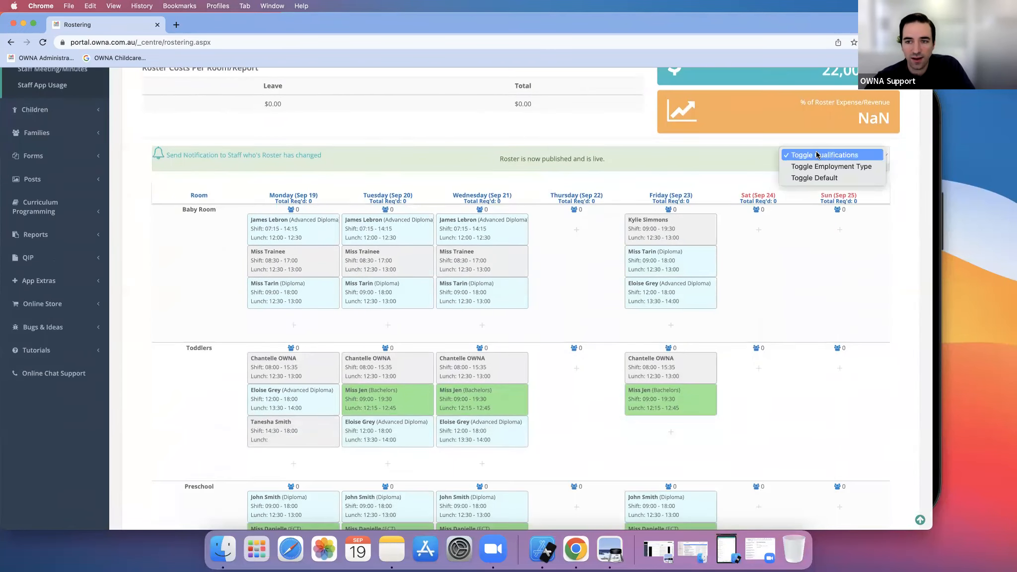
left_click(801, 178)
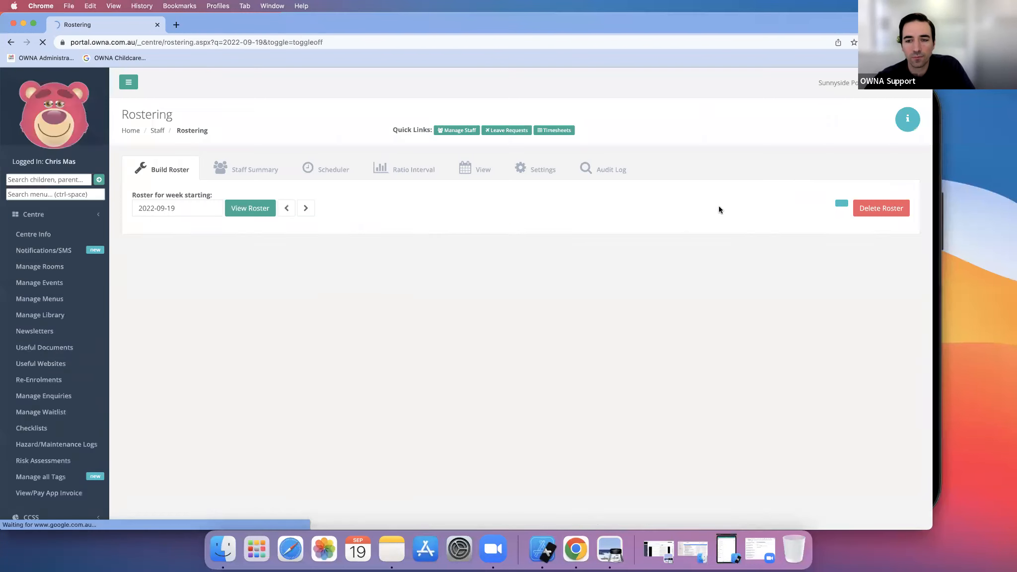
Switch the display of the Sep 19, 2022 roster to Toggle Employment Type.
scroll(834, 409, "down", 6)
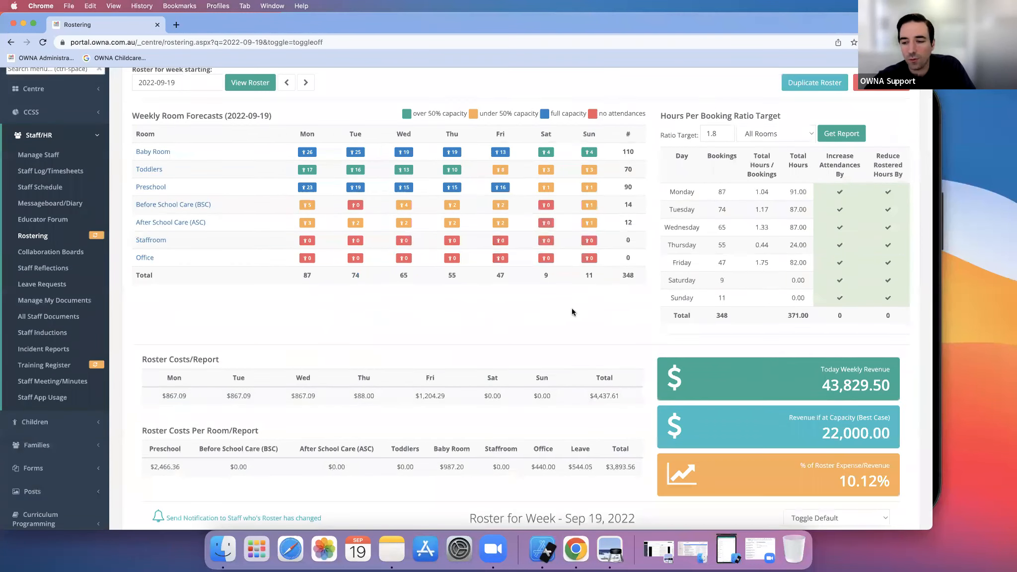
scroll(883, 484, "down", 4)
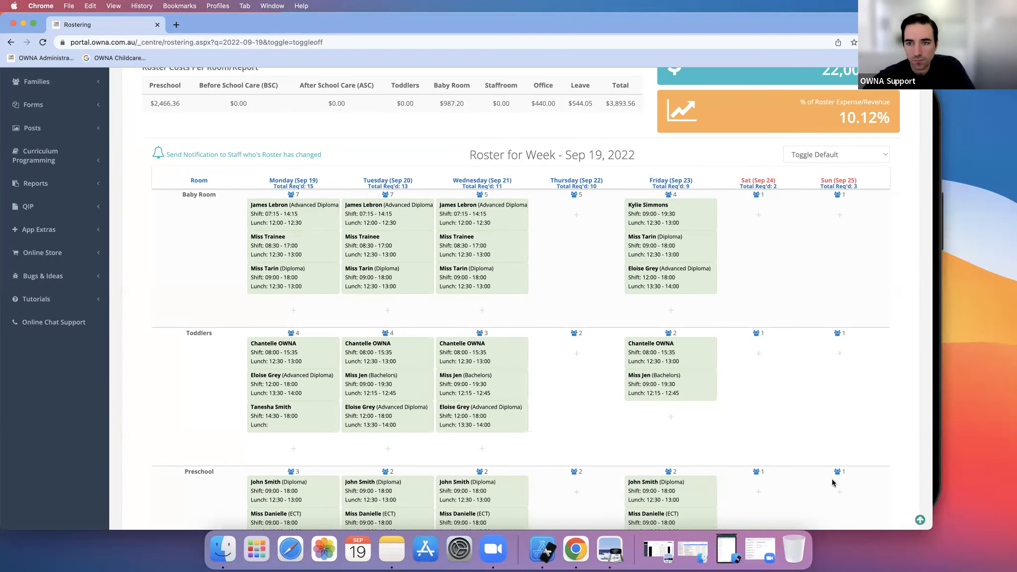
left_click(810, 151)
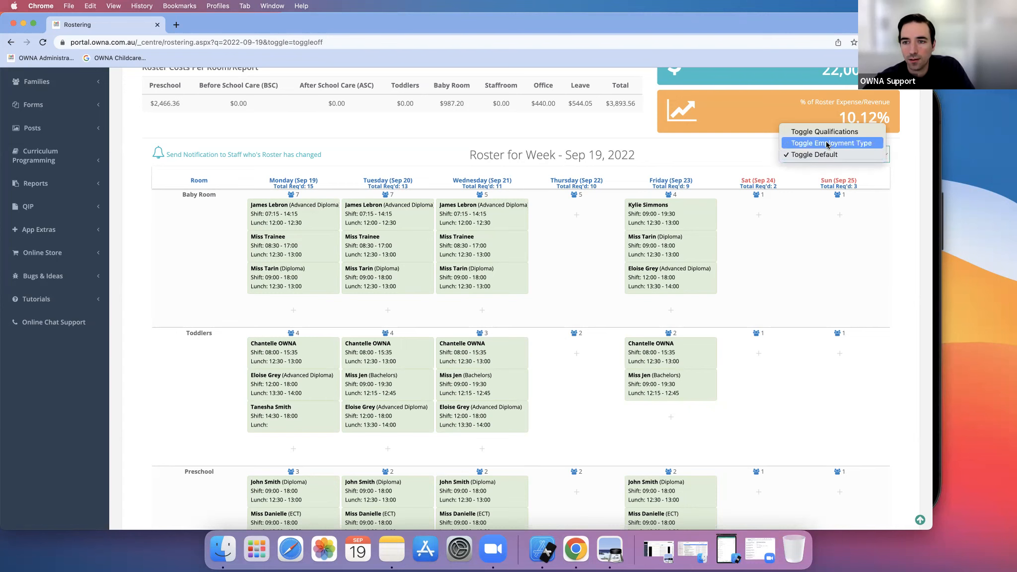
left_click(828, 143)
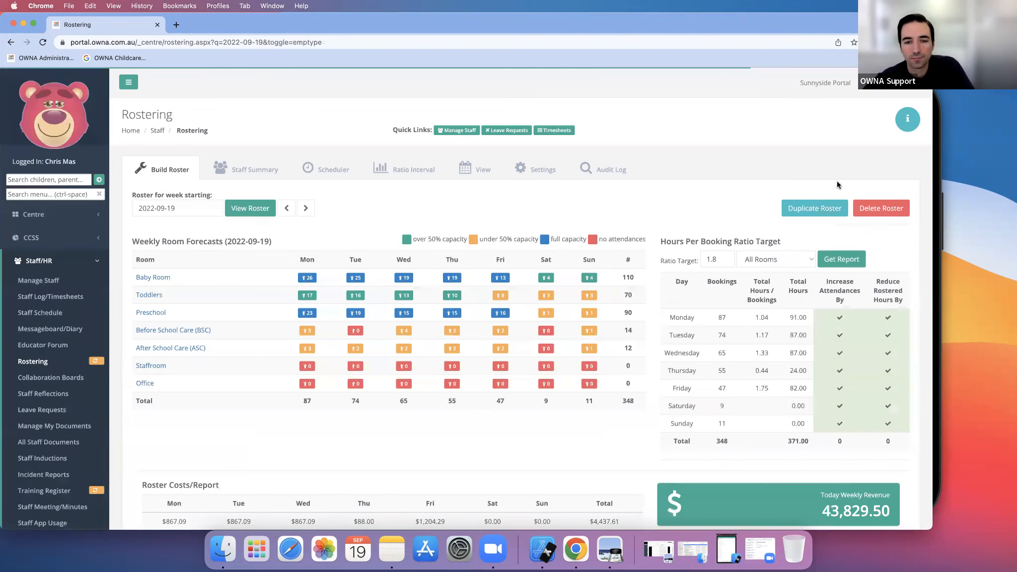
Review the room shifts coloured by employment type and the roster cost and revenue figures above them.
scroll(837, 185, "down", 10)
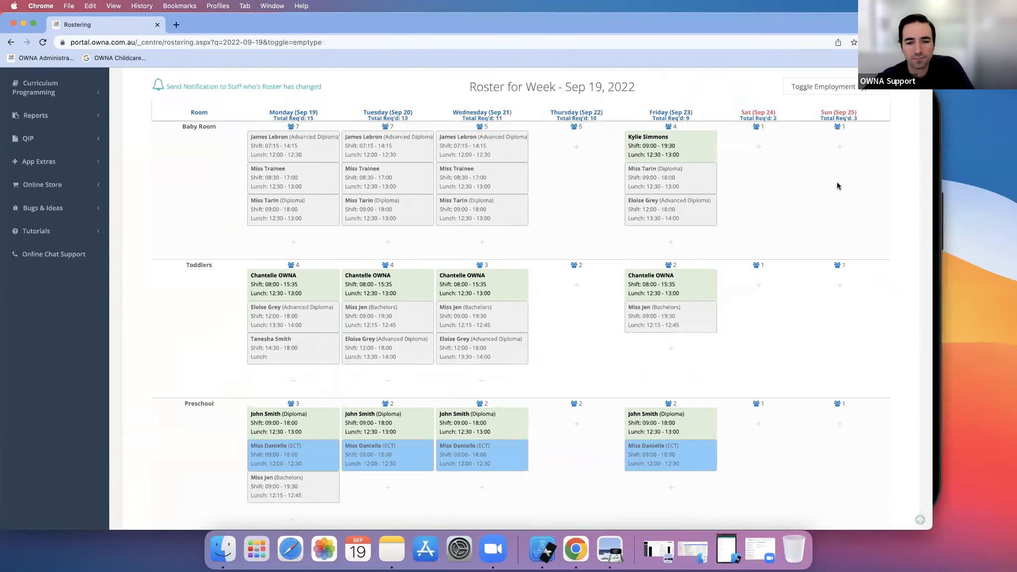
scroll(837, 186, "down", 8)
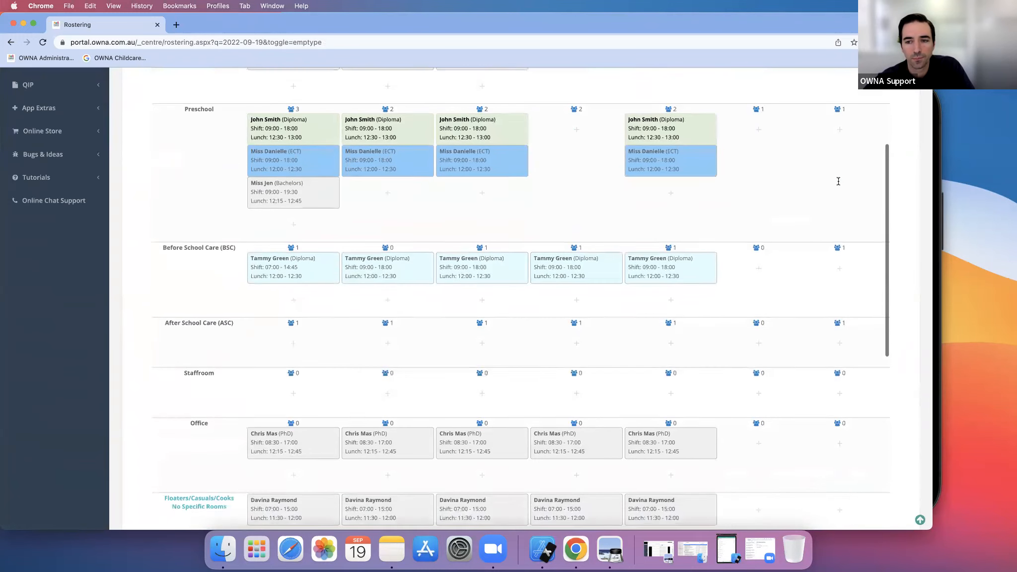
scroll(837, 184, "up", 10)
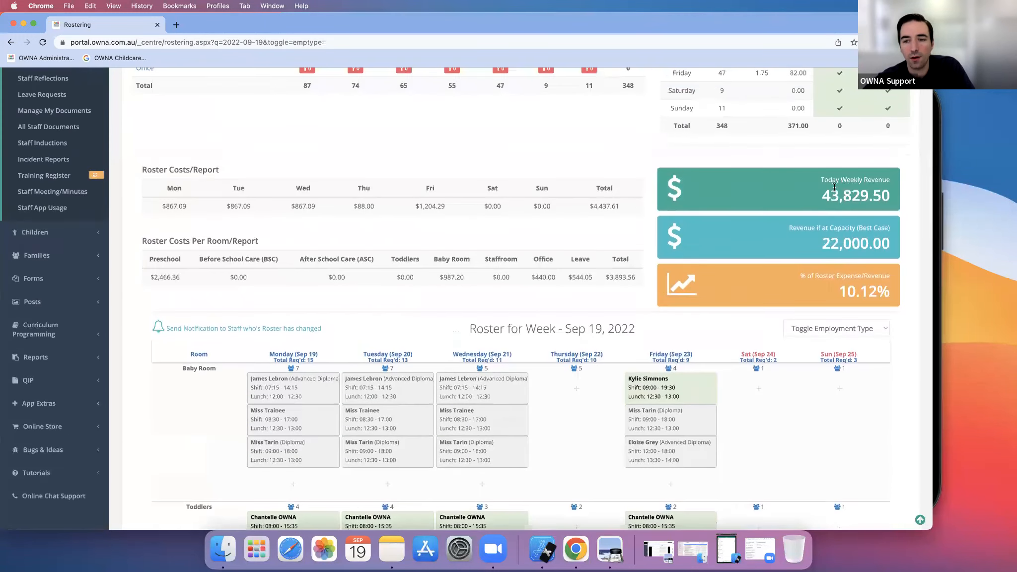
scroll(804, 268, "down", 2)
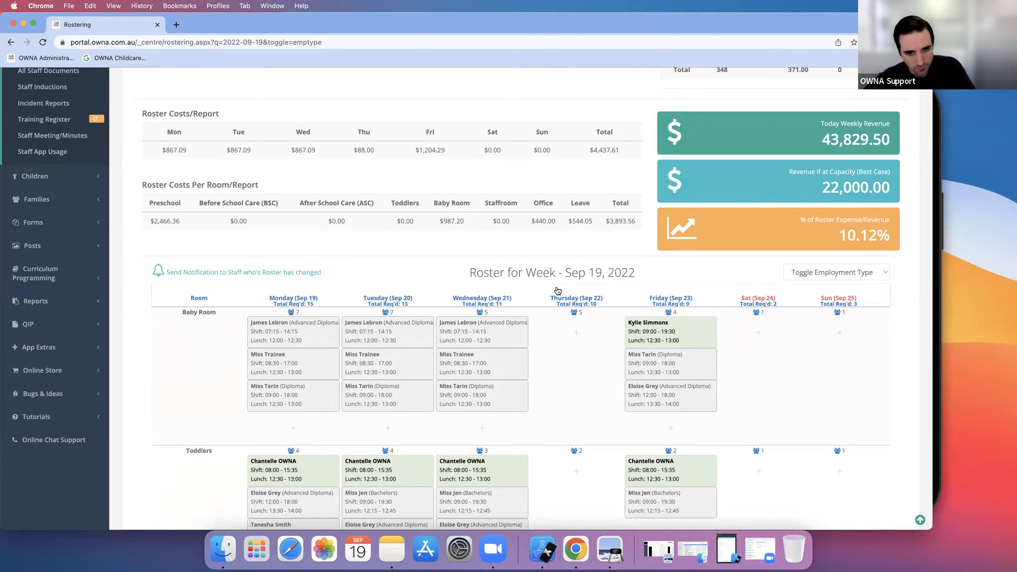
scroll(531, 278, "up", 5)
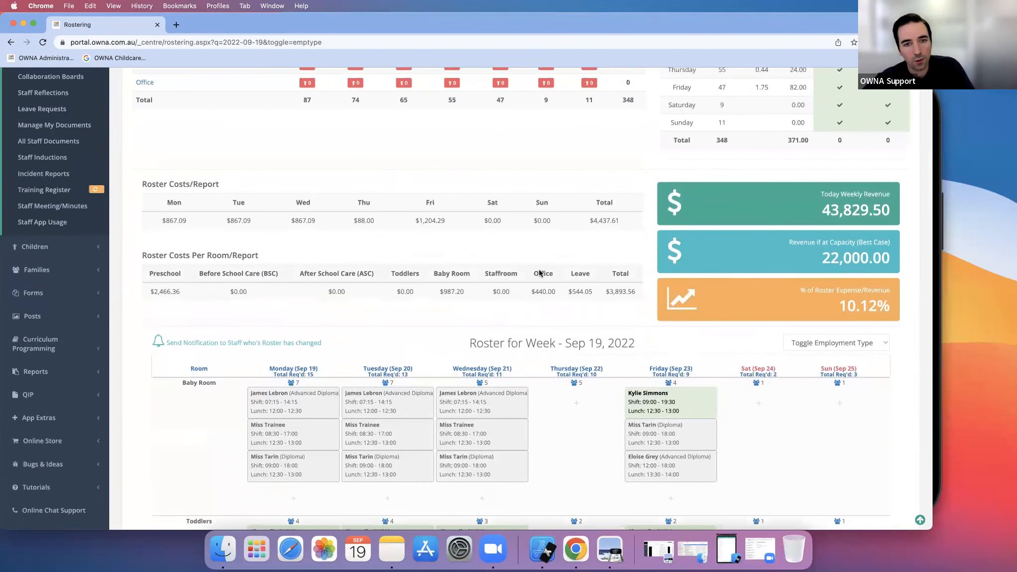
View the staff summary for the week starting 2022-09-19 and return to the roster builder.
scroll(539, 274, "up", 6)
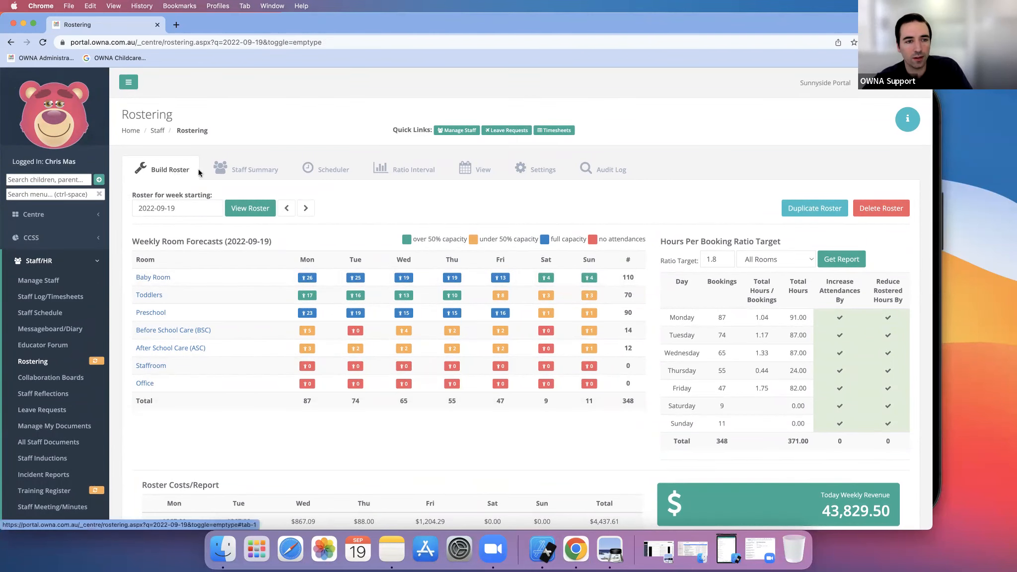
left_click(255, 171)
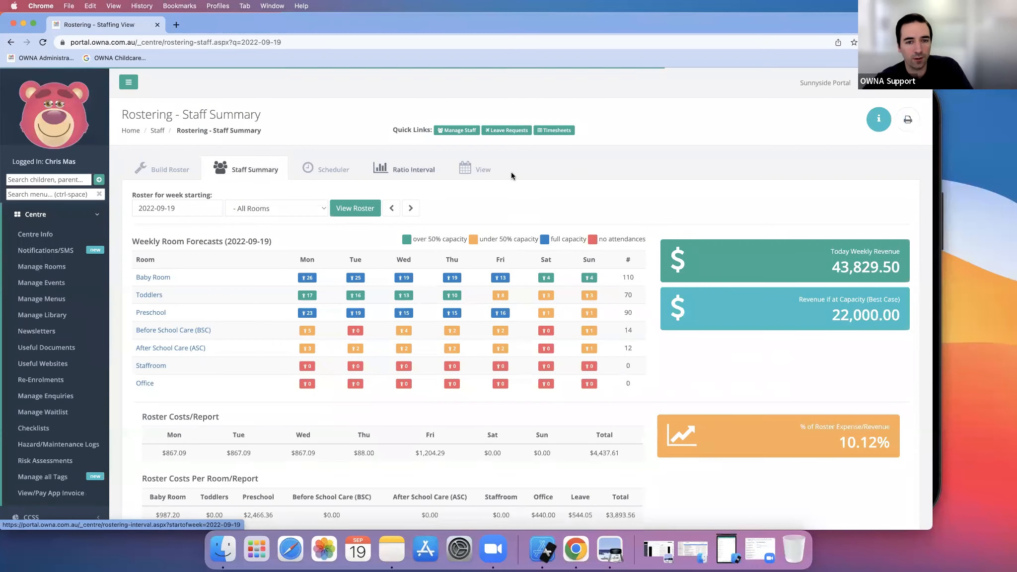
left_click(167, 174)
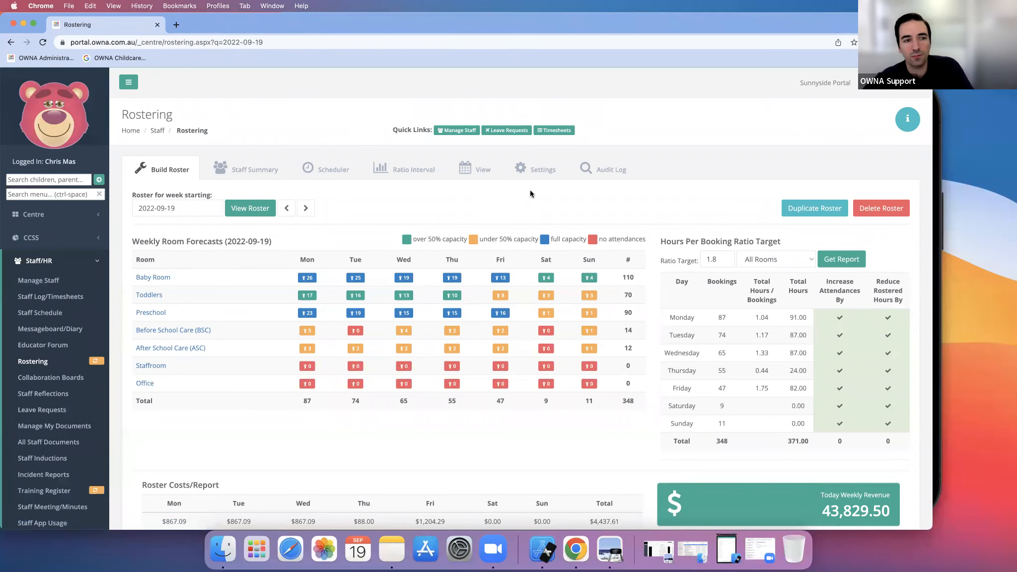
Add a new shift time from 07:00 to 14:30 in the rostering settings.
left_click(537, 170)
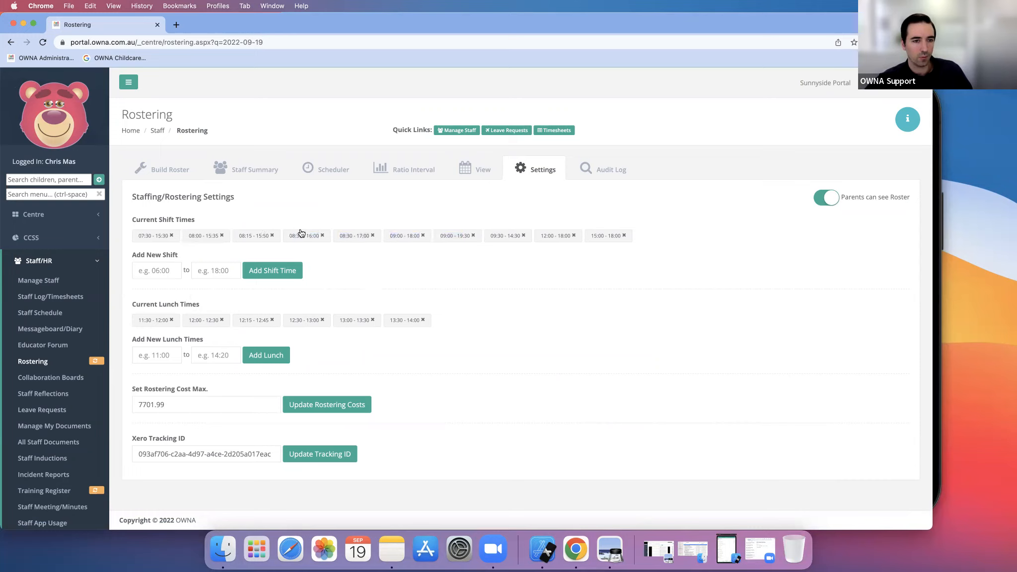
left_click(154, 271)
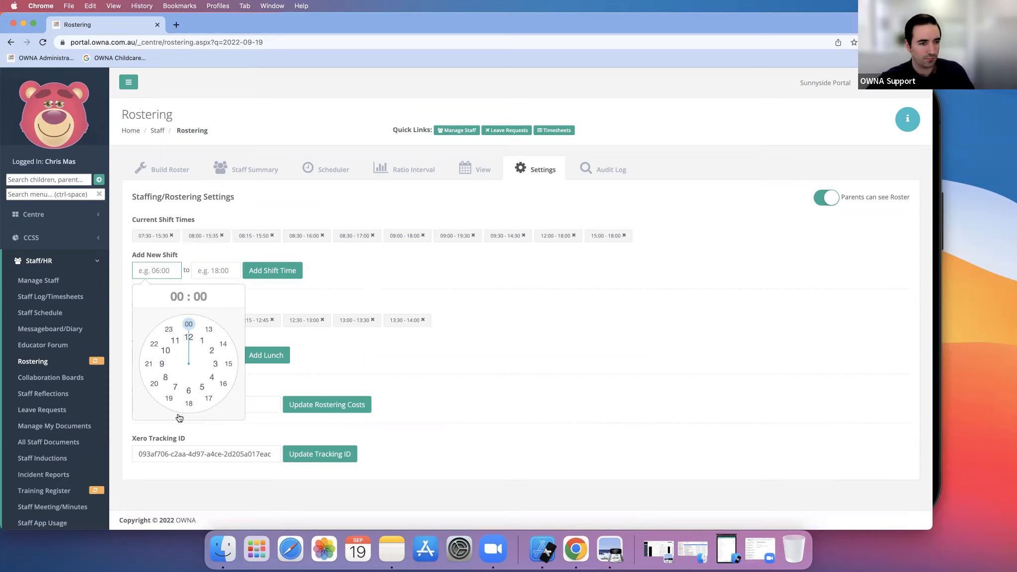
left_click(175, 388)
left_click(189, 326)
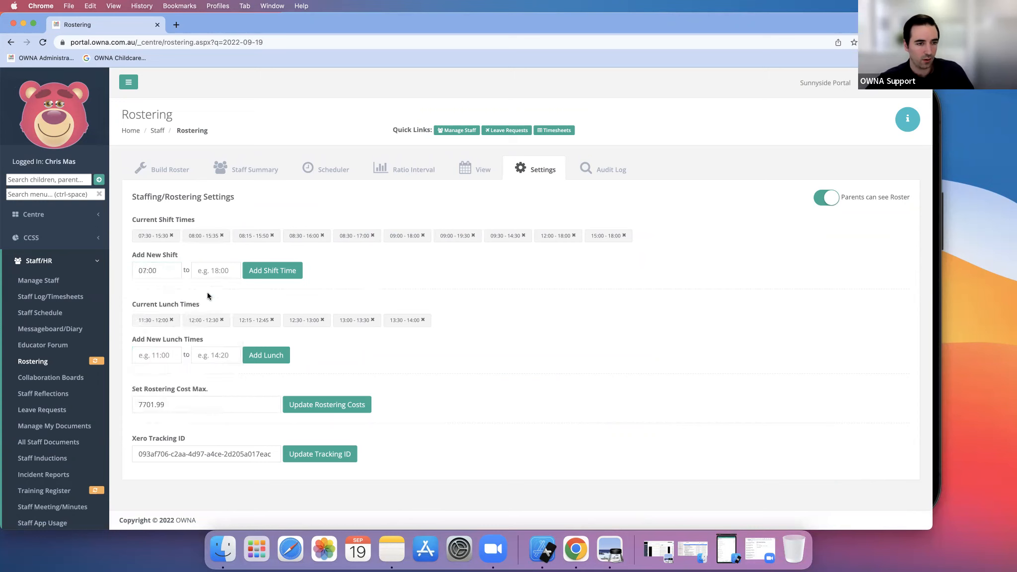
left_click(216, 272)
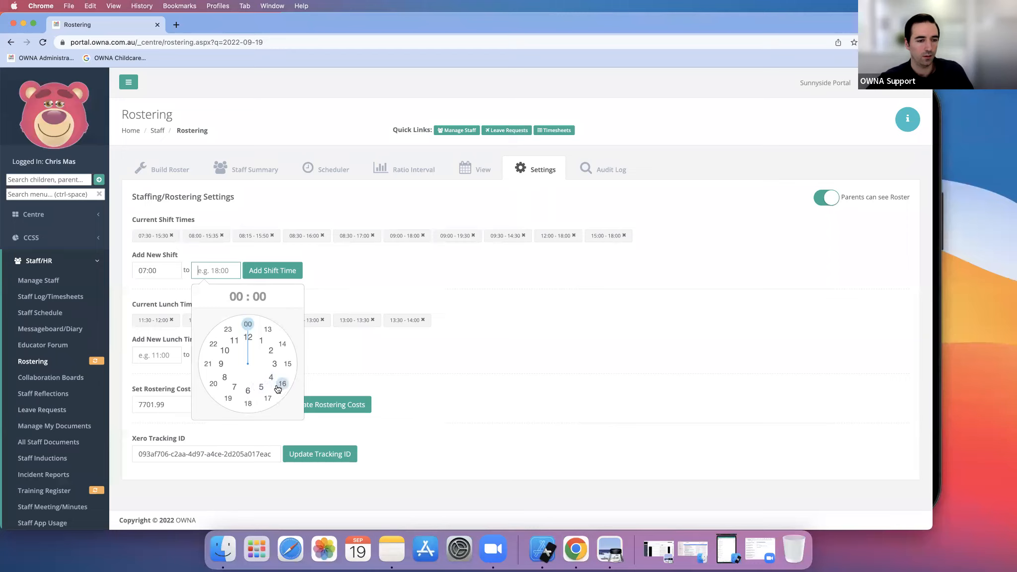
left_click(284, 346)
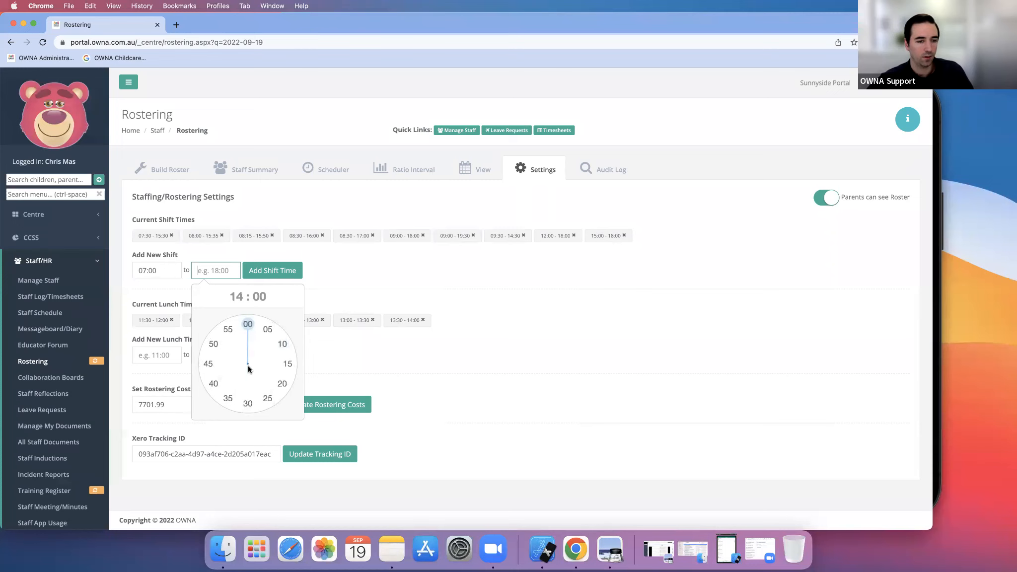
left_click(249, 405)
left_click(286, 271)
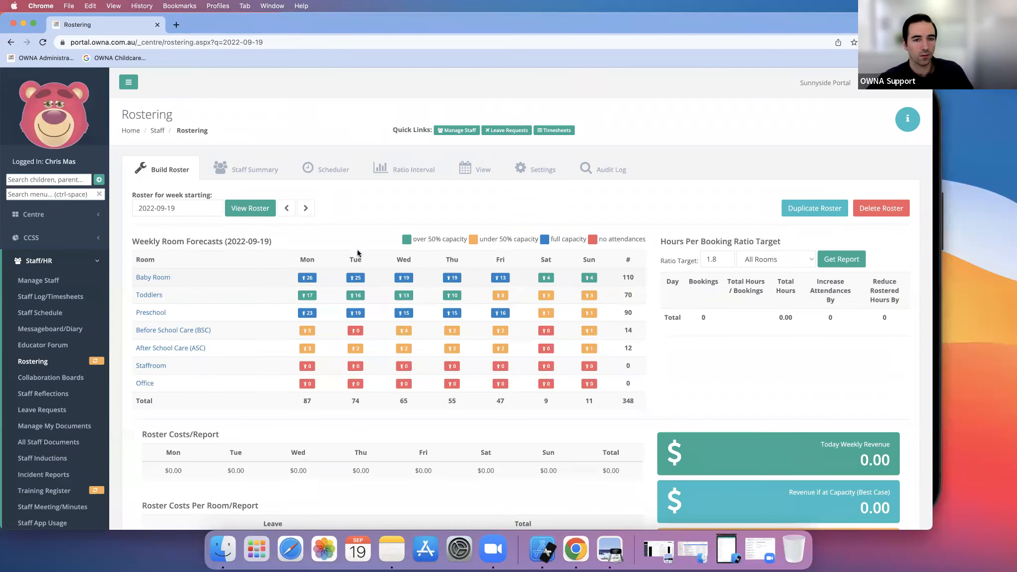
Set the maximum rostering cost to 1000 in the rostering settings and save it.
left_click(543, 168)
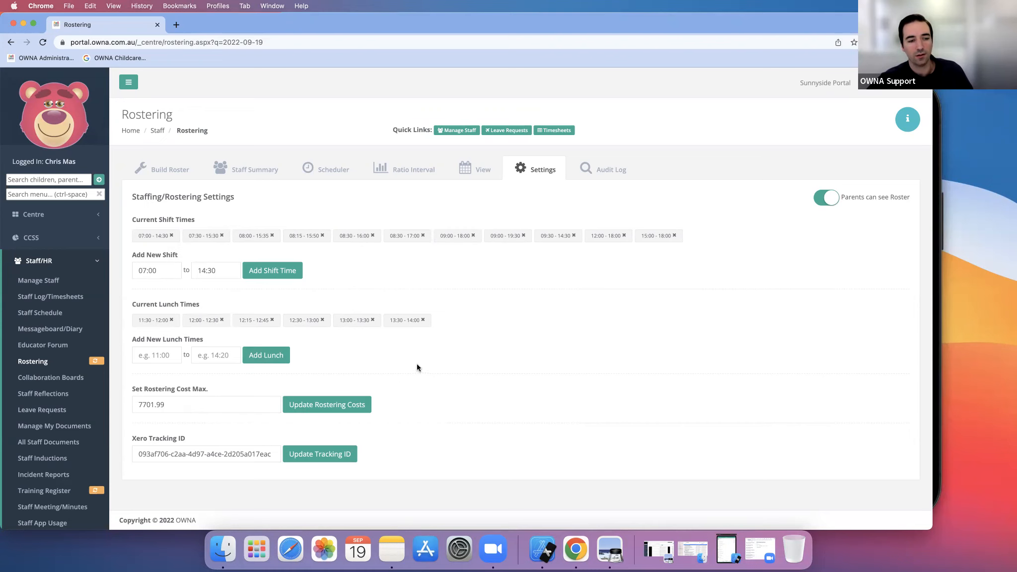
scroll(417, 368, "down", 3)
scroll(418, 369, "up", 2)
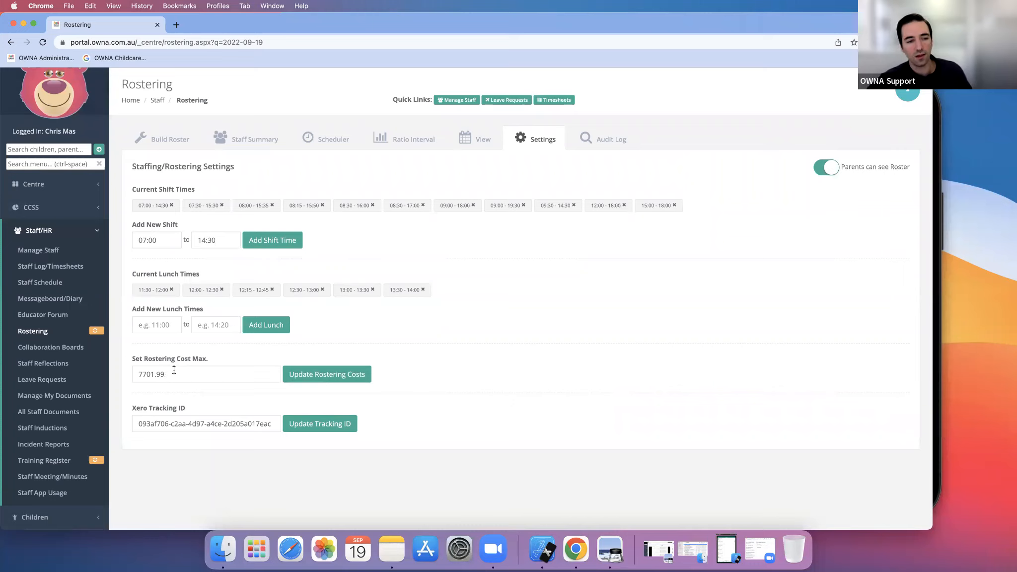
left_click(166, 374)
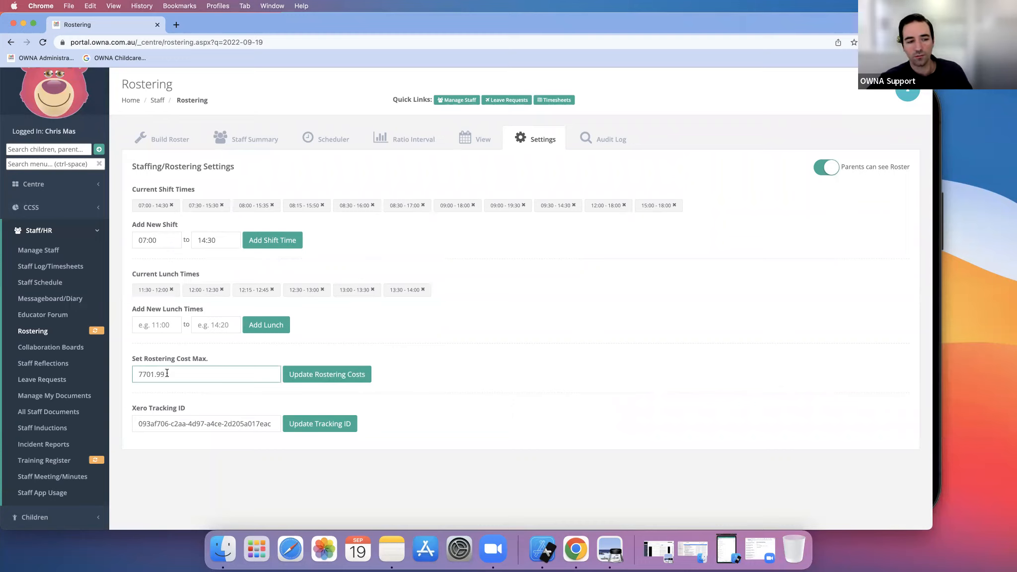
key("super+a")
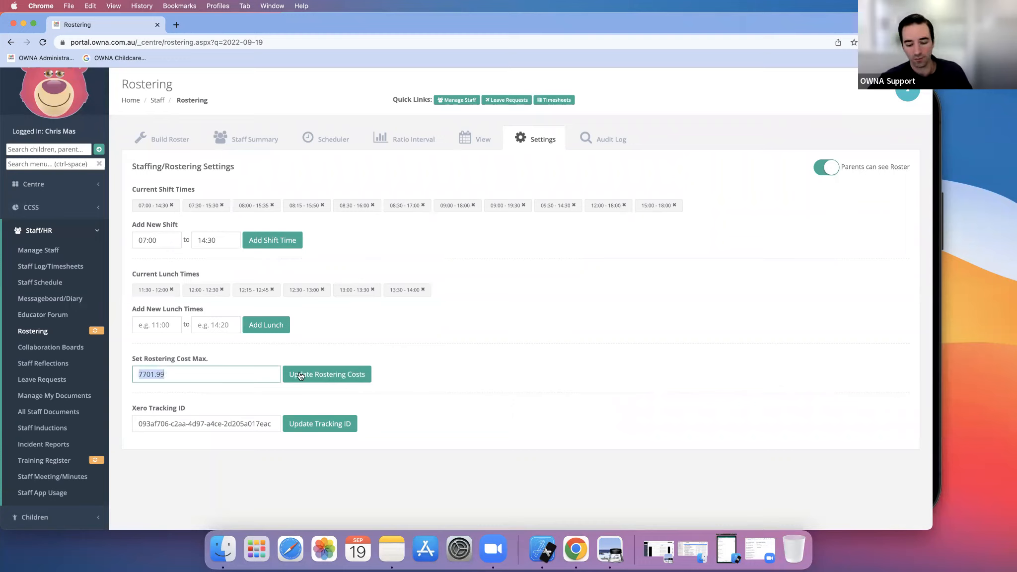
type("1000")
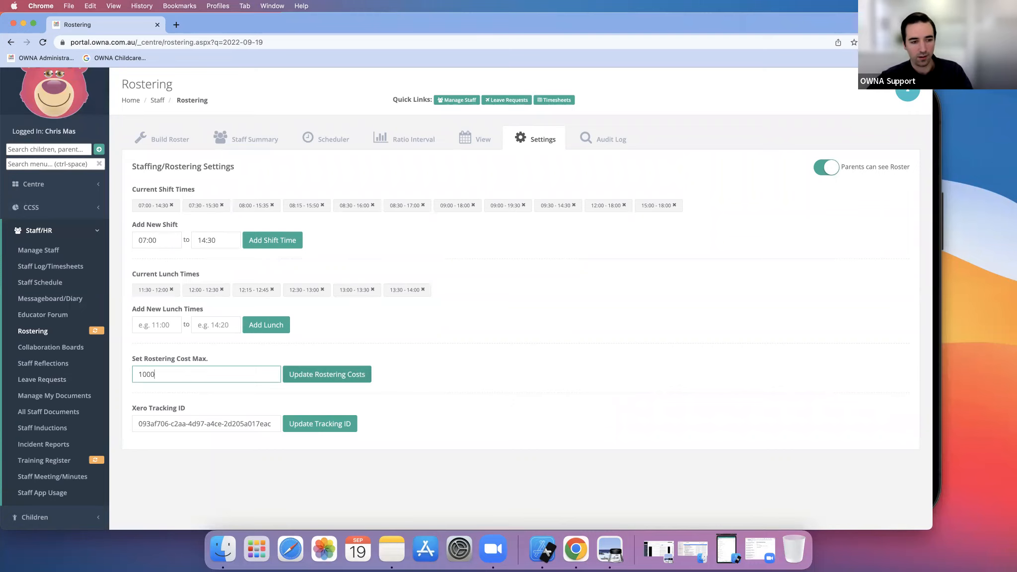
left_click(314, 377)
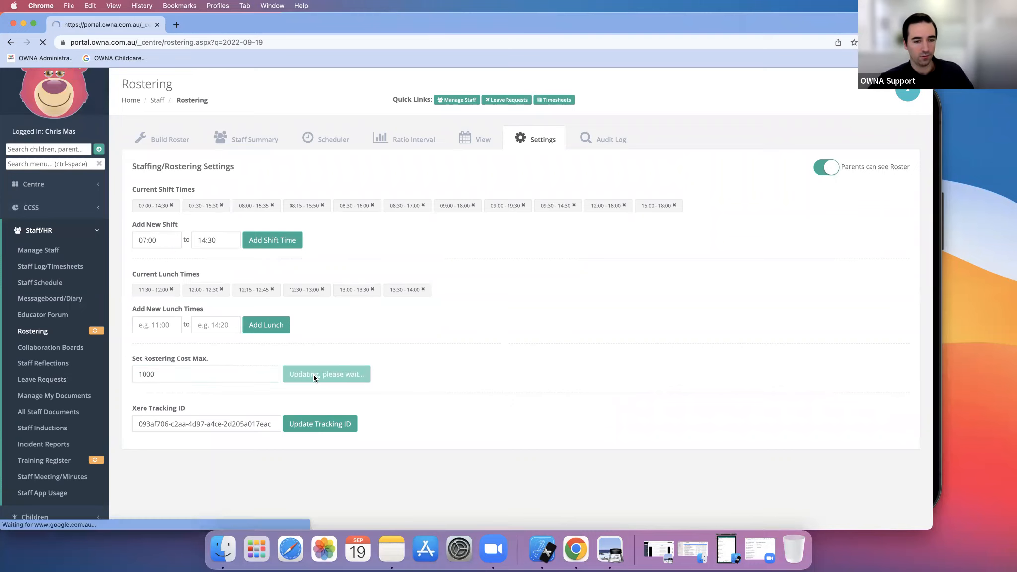
Check the roster expense to revenue percentage against the cost limit, along with the roster cost reports.
scroll(577, 359, "down", 3)
scroll(578, 359, "up", 10)
scroll(422, 349, "down", 1)
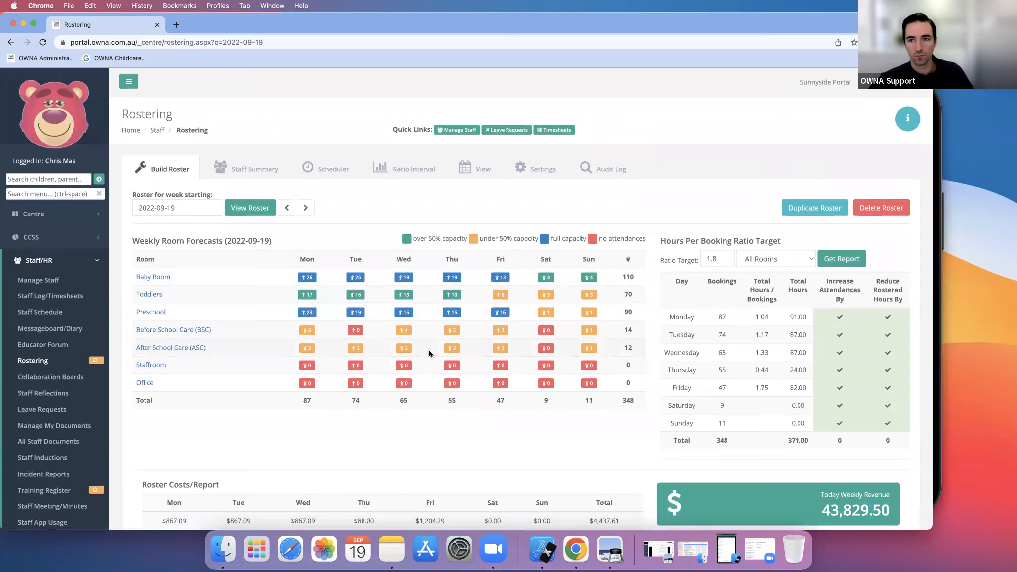
scroll(428, 352, "down", 10)
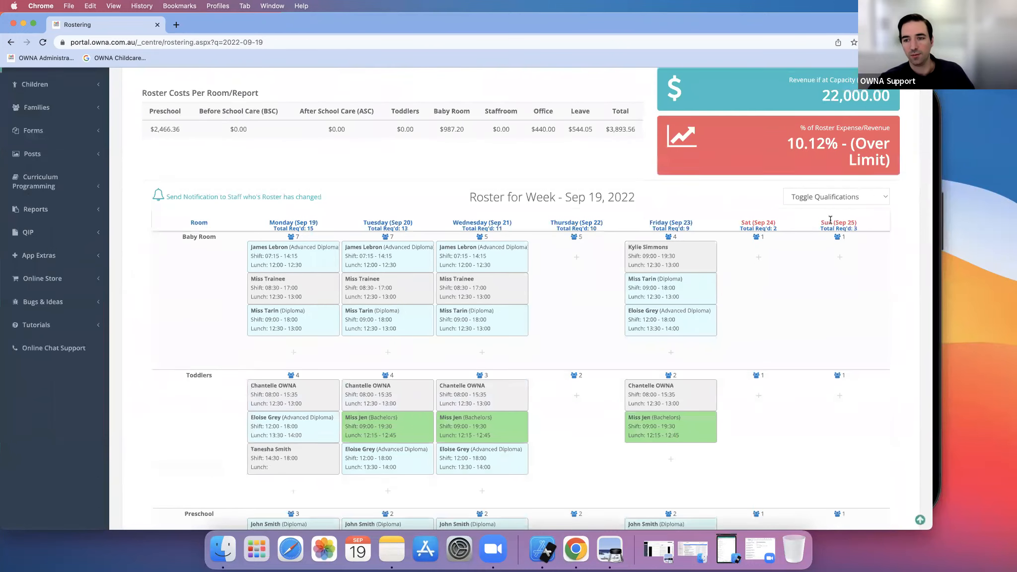
scroll(828, 221, "up", 2)
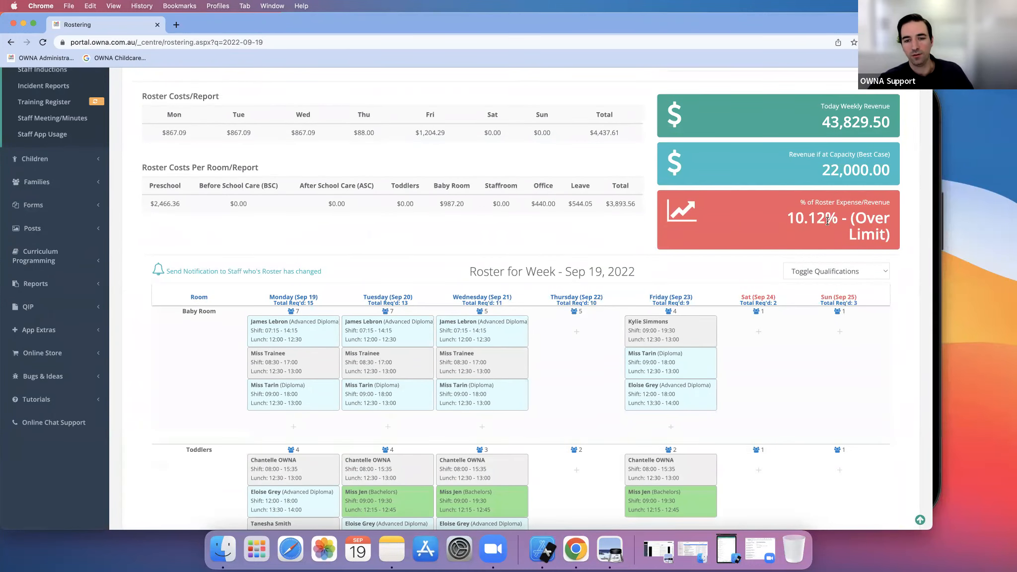
scroll(595, 250, "up", 3)
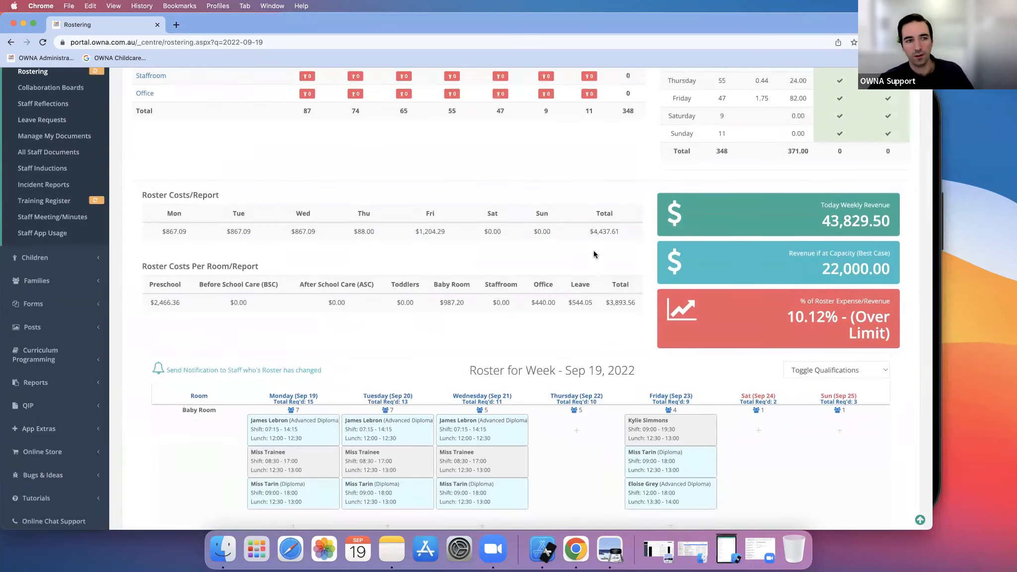
scroll(586, 251, "up", 3)
scroll(478, 219, "up", 1)
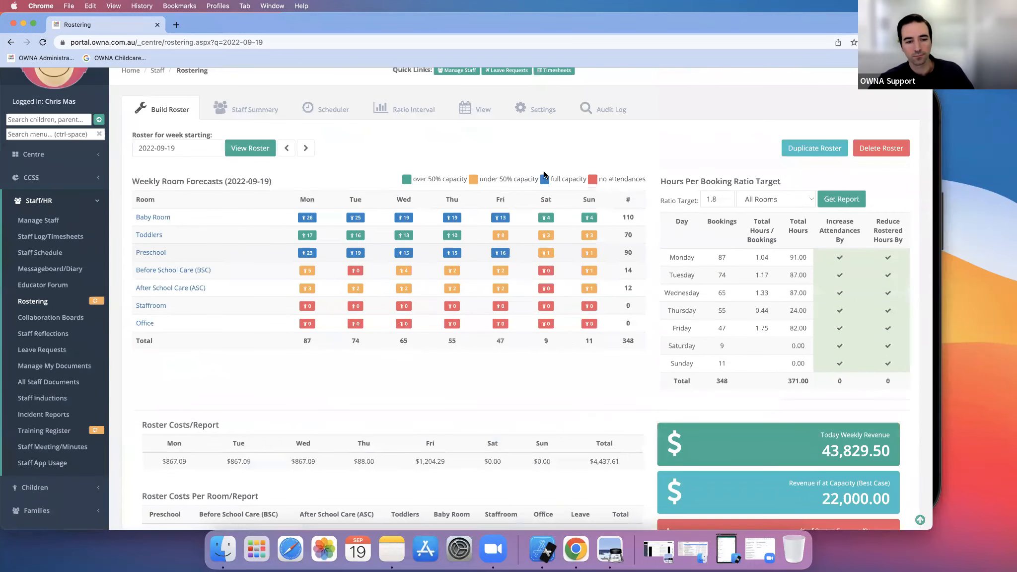
Look over the rostering settings again and return to the roster builder.
scroll(478, 219, "up", 1)
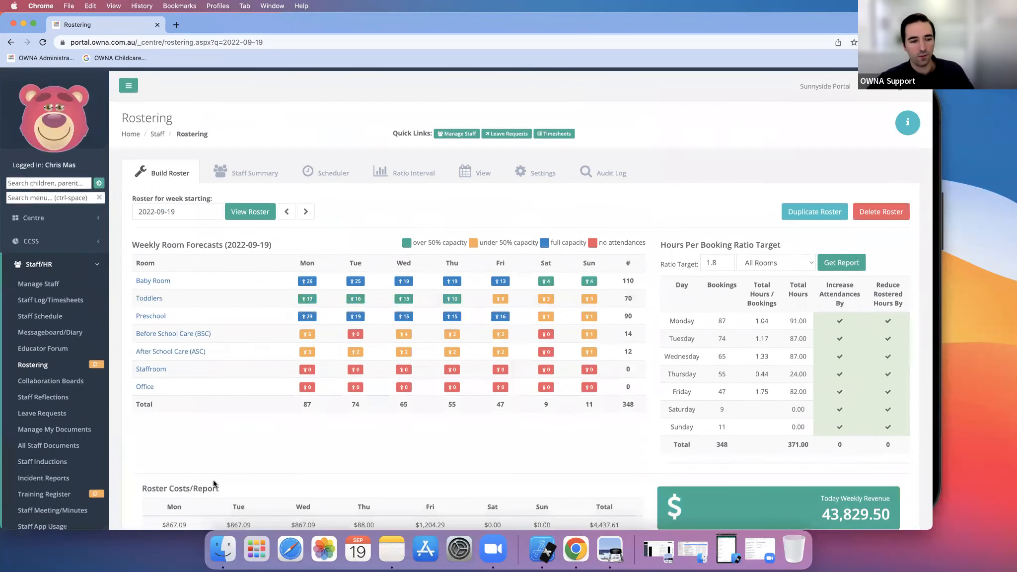
left_click(536, 171)
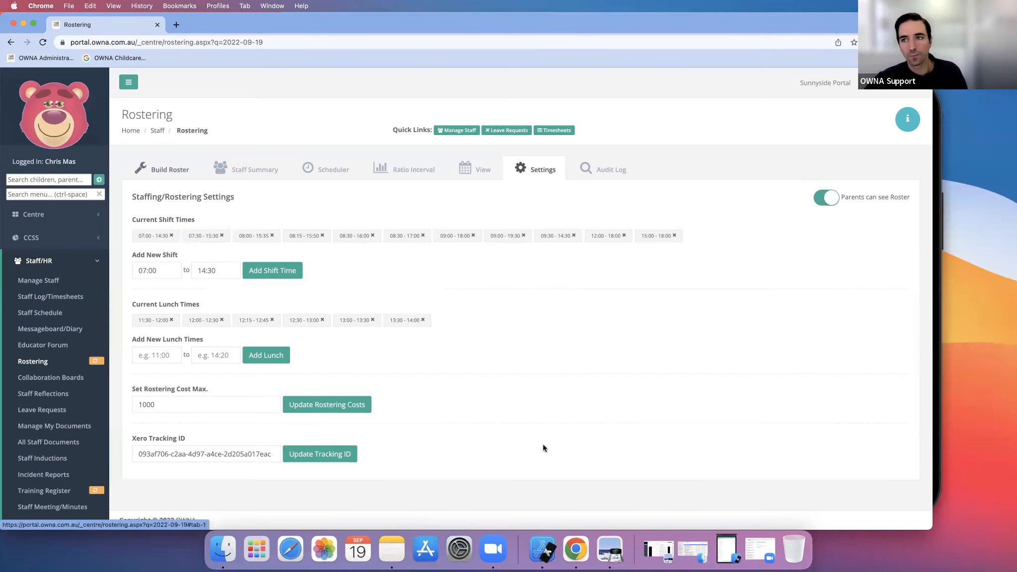
left_click(144, 161)
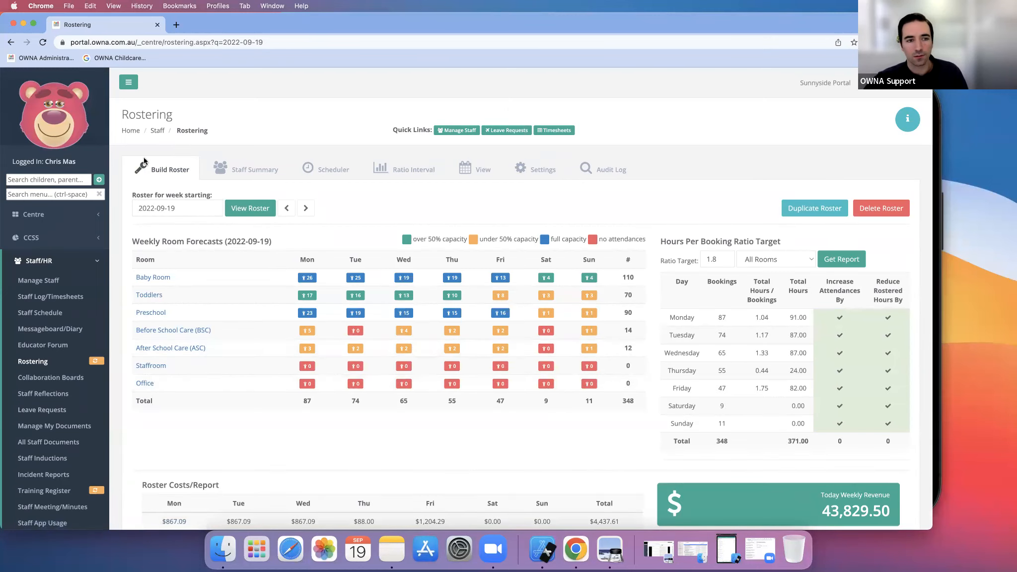
Review the room rows in the roster for the week of Sep 19, 2022 and their order in the weekly room forecasts.
scroll(583, 422, "down", 5)
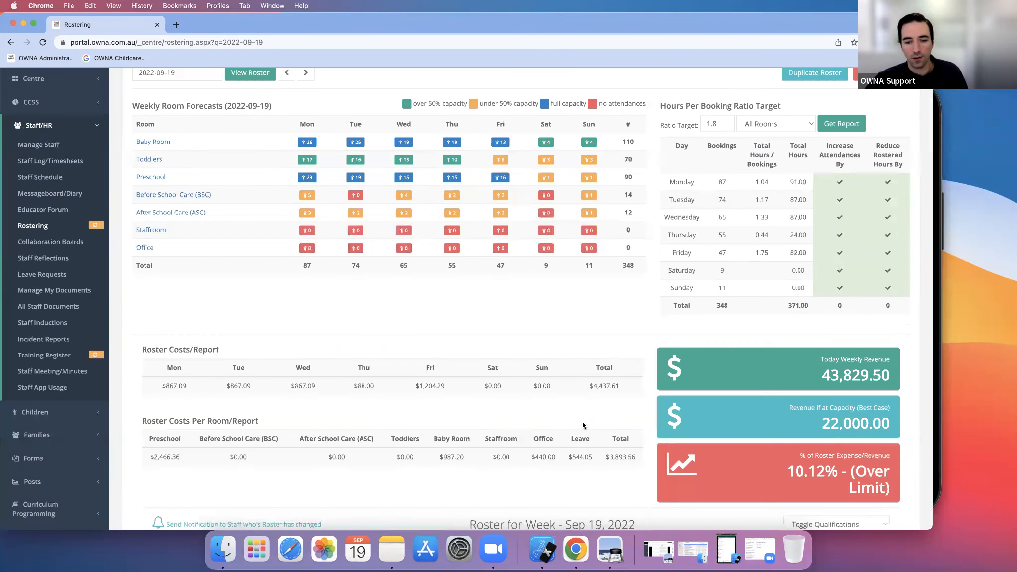
scroll(594, 410, "down", 8)
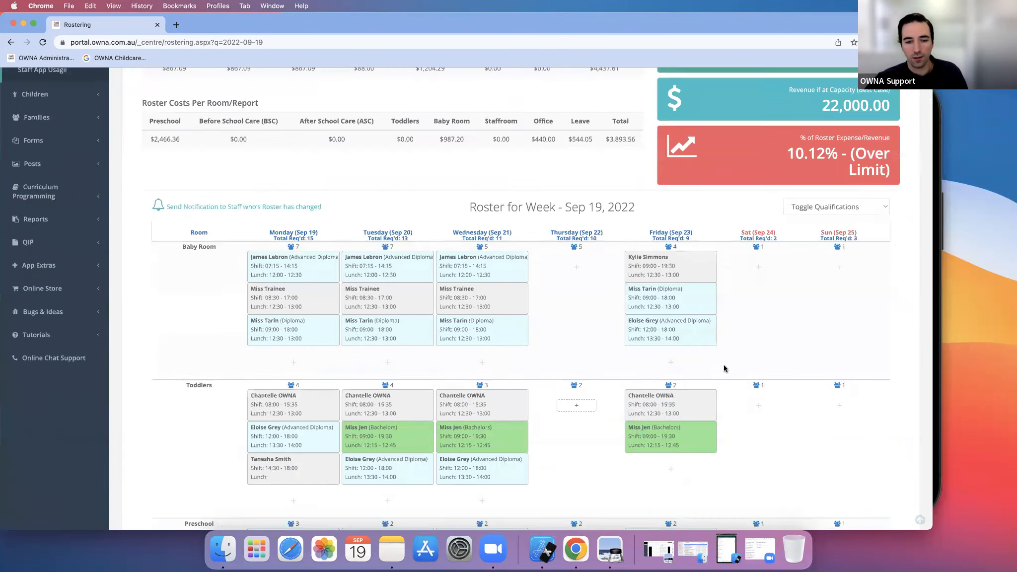
scroll(697, 329, "down", 12)
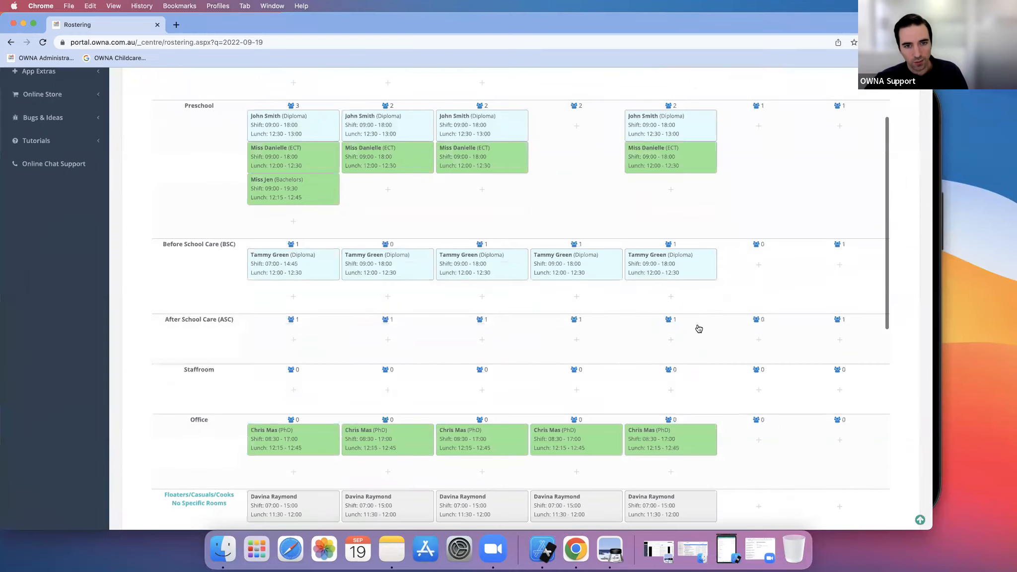
scroll(633, 224, "up", 4)
scroll(221, 132, "up", 3)
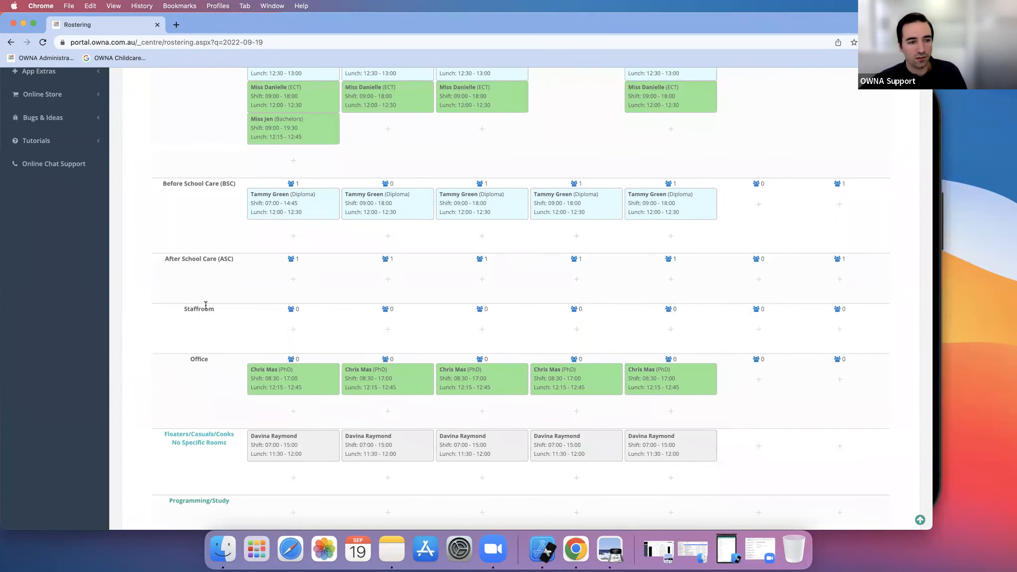
scroll(192, 224, "up", 4)
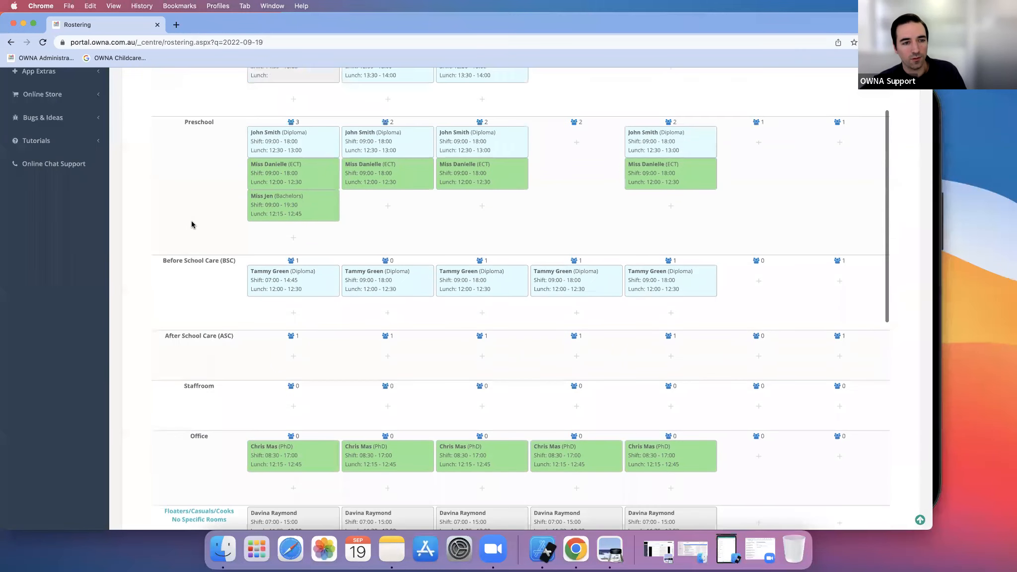
scroll(187, 227, "up", 2)
scroll(186, 227, "down", 2)
scroll(186, 227, "down", 7)
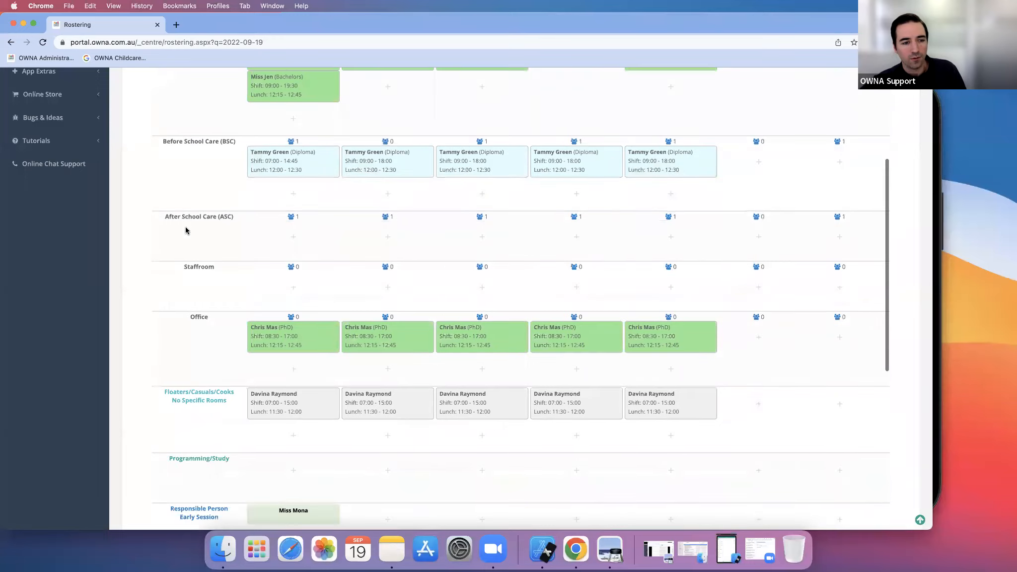
scroll(188, 223, "up", 5)
scroll(165, 250, "up", 4)
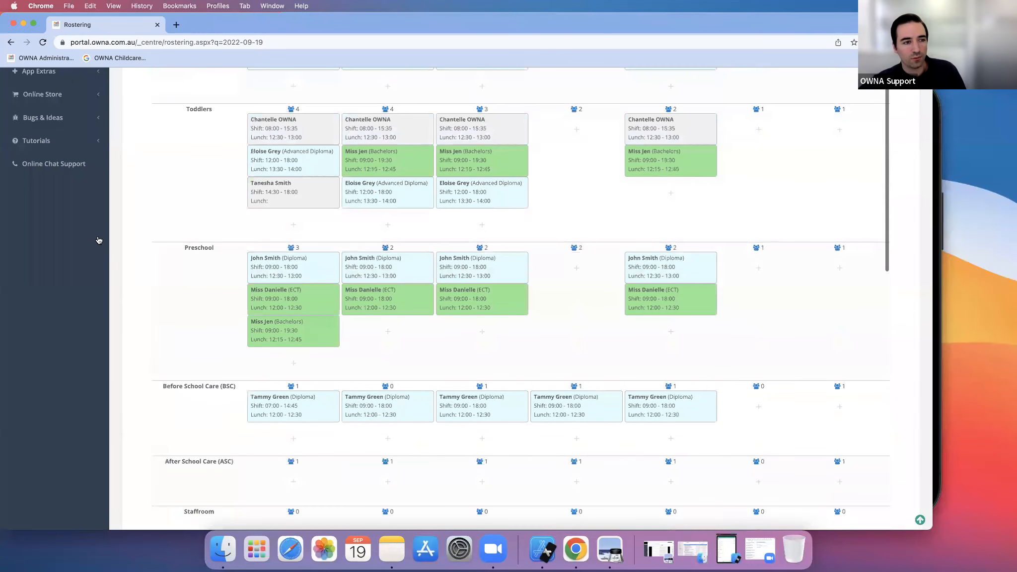
scroll(31, 123, "up", 6)
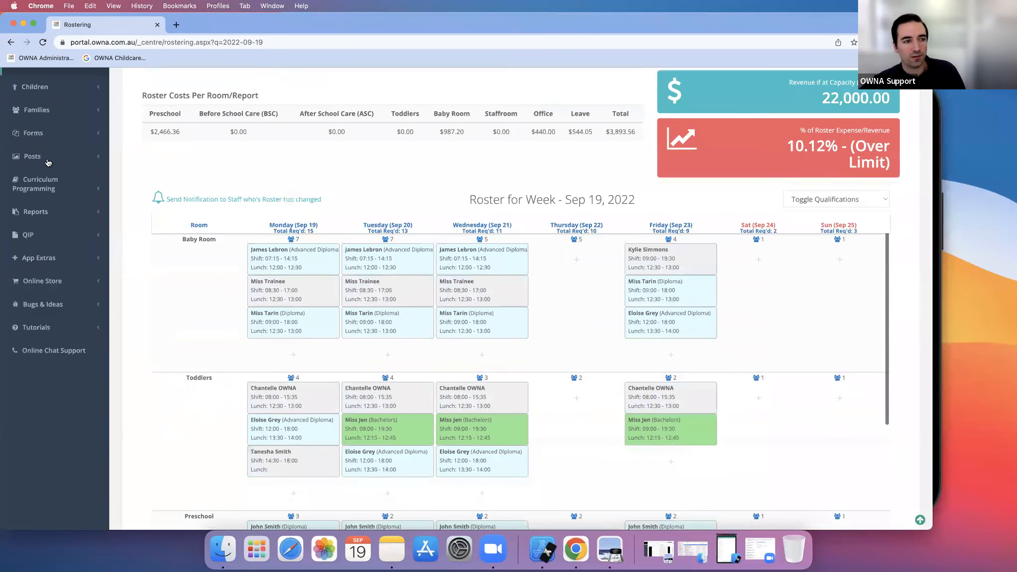
scroll(46, 176, "up", 3)
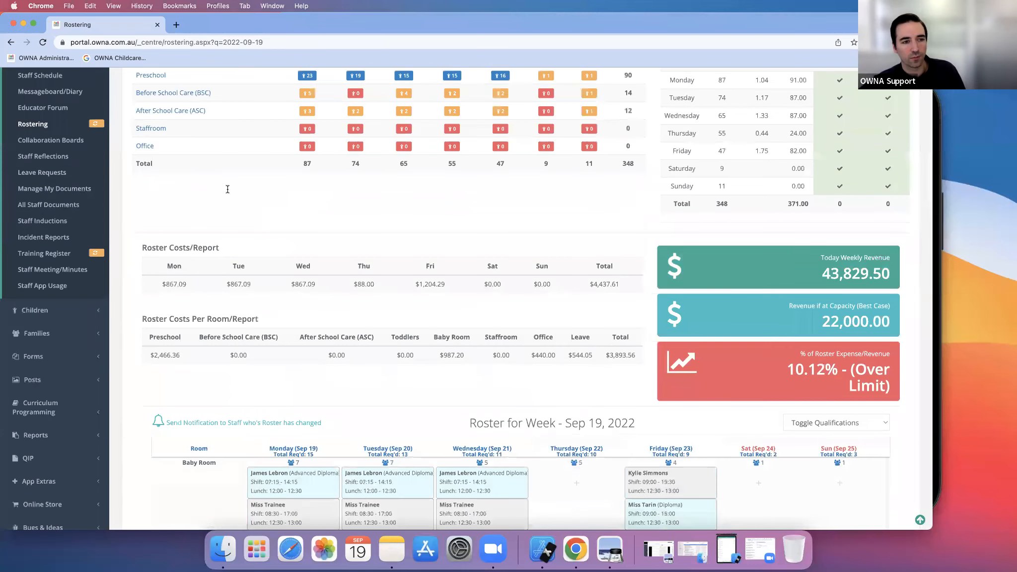
scroll(227, 188, "up", 2)
scroll(204, 284, "up", 1)
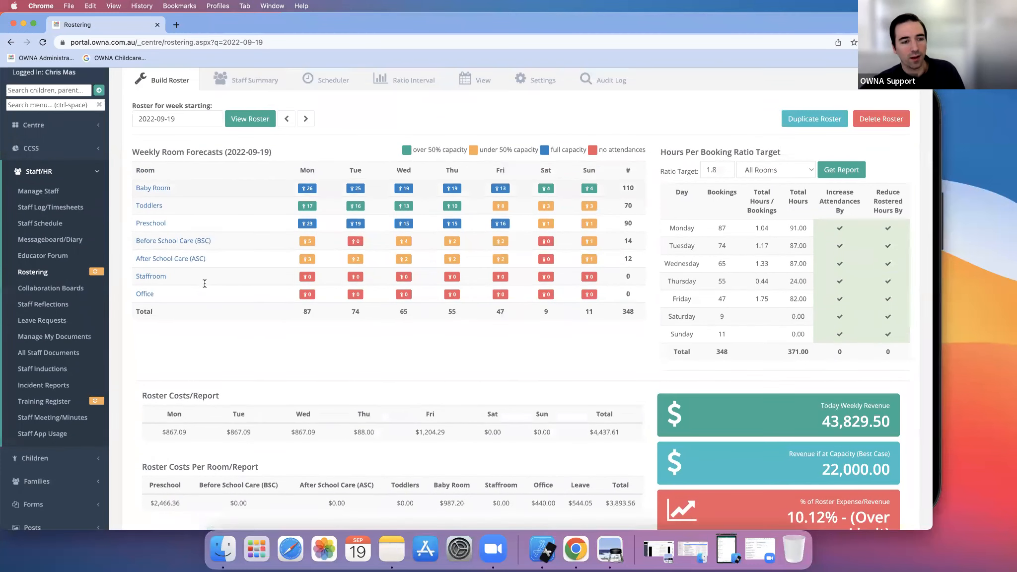
Open the service's room management page and move the Office room above the Staffroom in the sort order.
left_click(172, 184)
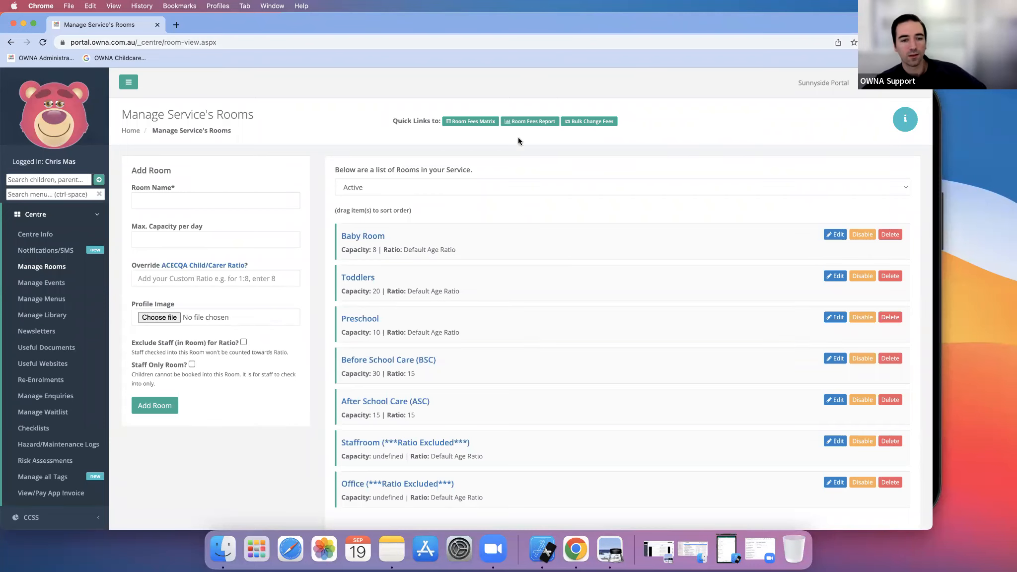
scroll(430, 379, "down", 2)
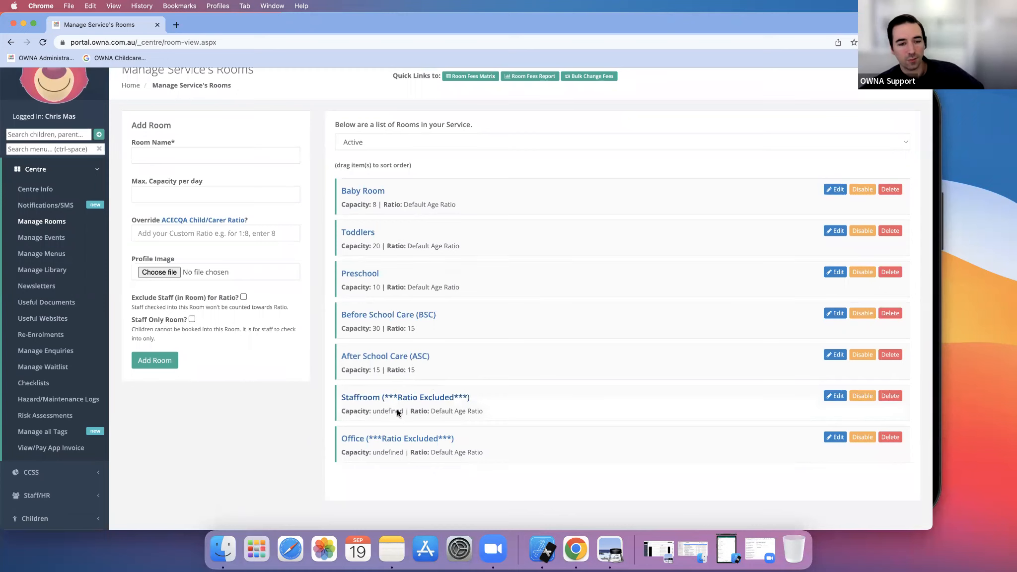
left_click_drag(363, 441, 356, 418)
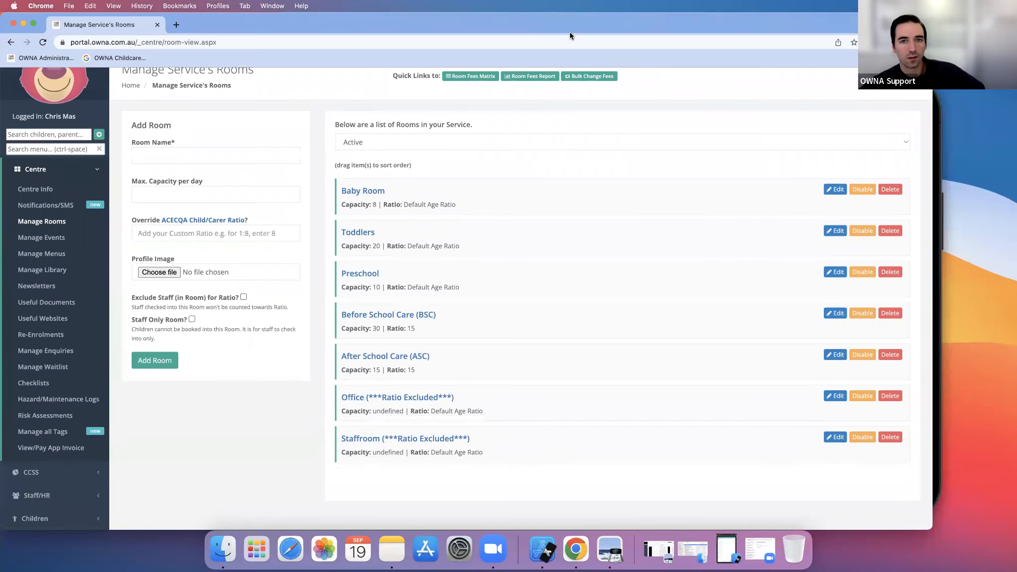
Return to the staff rostering page and check the order of the Office and Staffroom rows in the weekly roster.
left_click(99, 173)
left_click(40, 215)
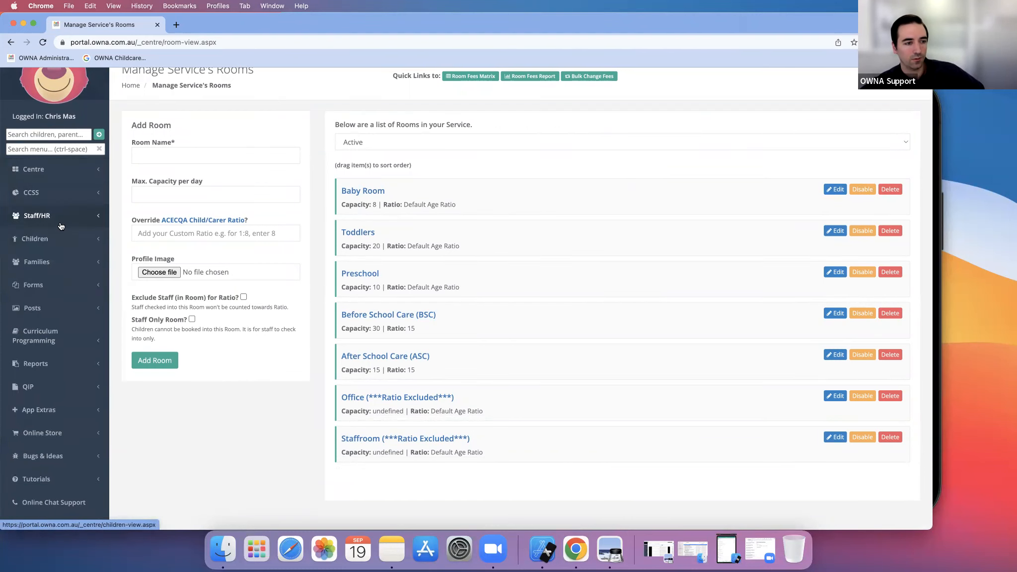
left_click(33, 316)
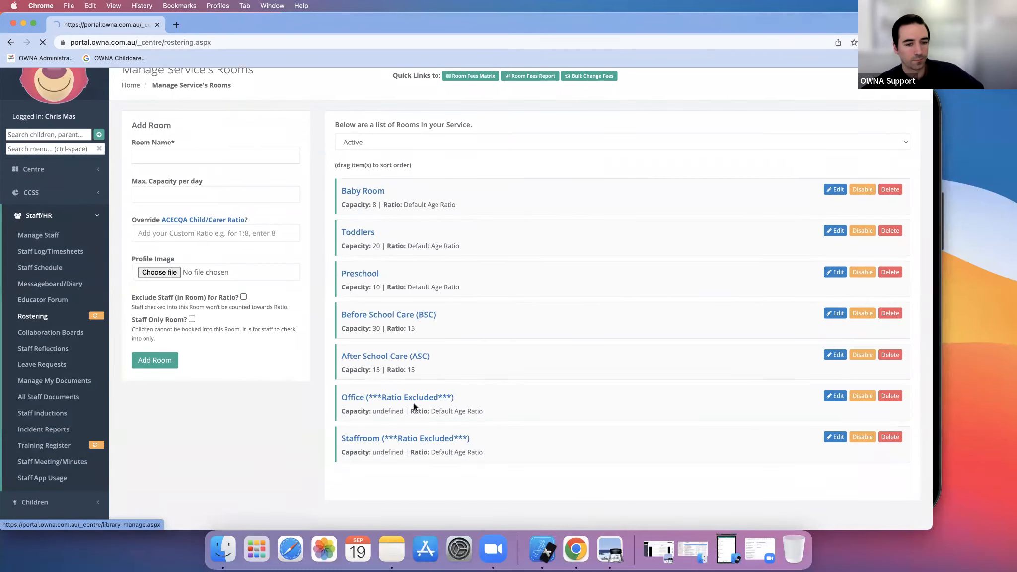
scroll(322, 383, "down", 5)
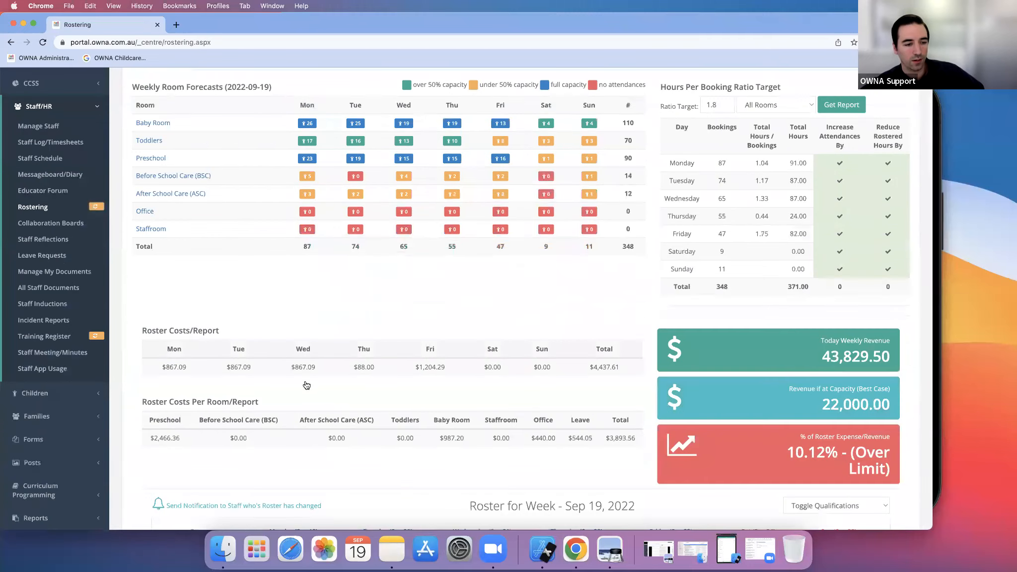
scroll(305, 386, "down", 7)
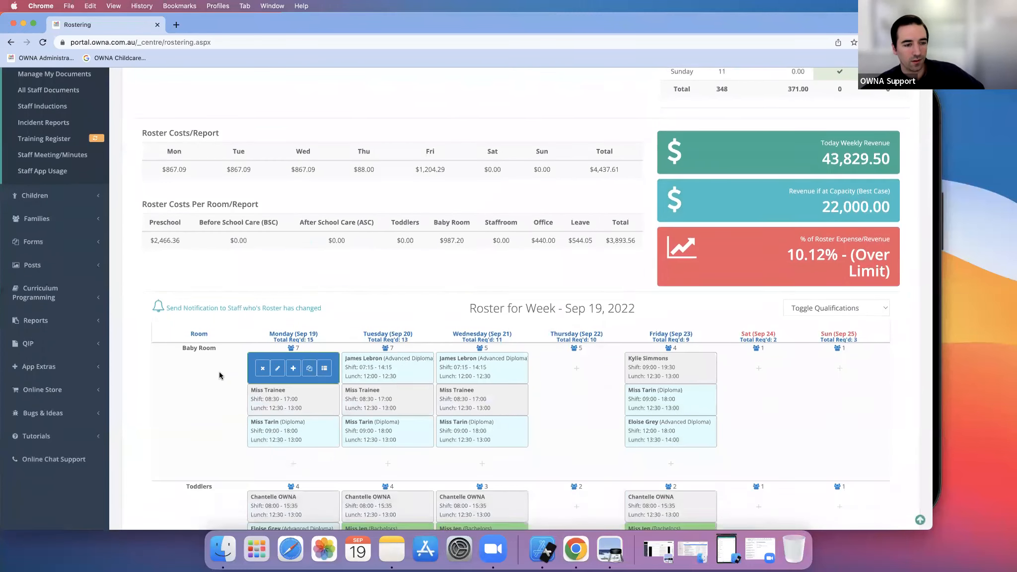
scroll(217, 366, "down", 10)
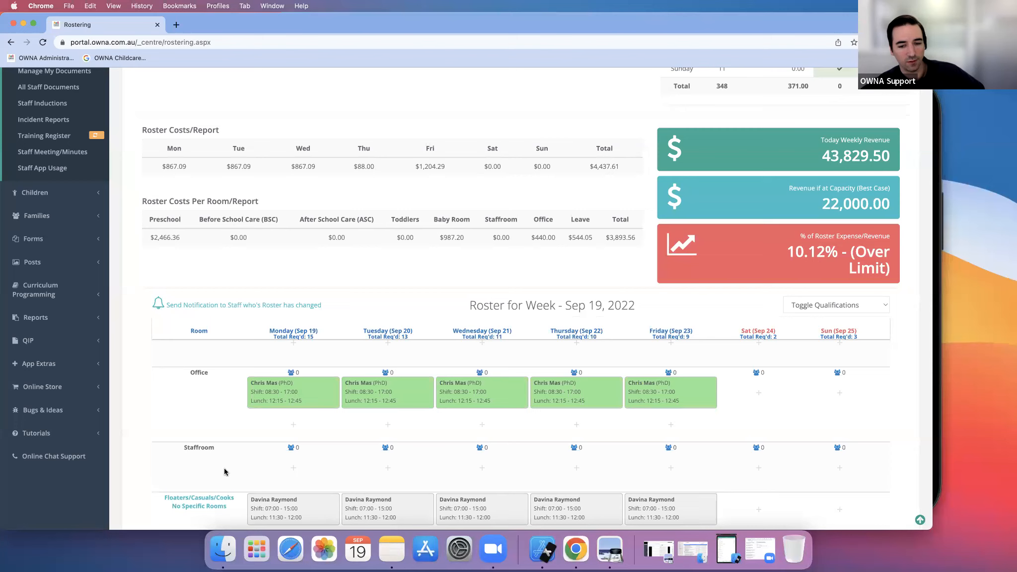
scroll(224, 452, "down", 3)
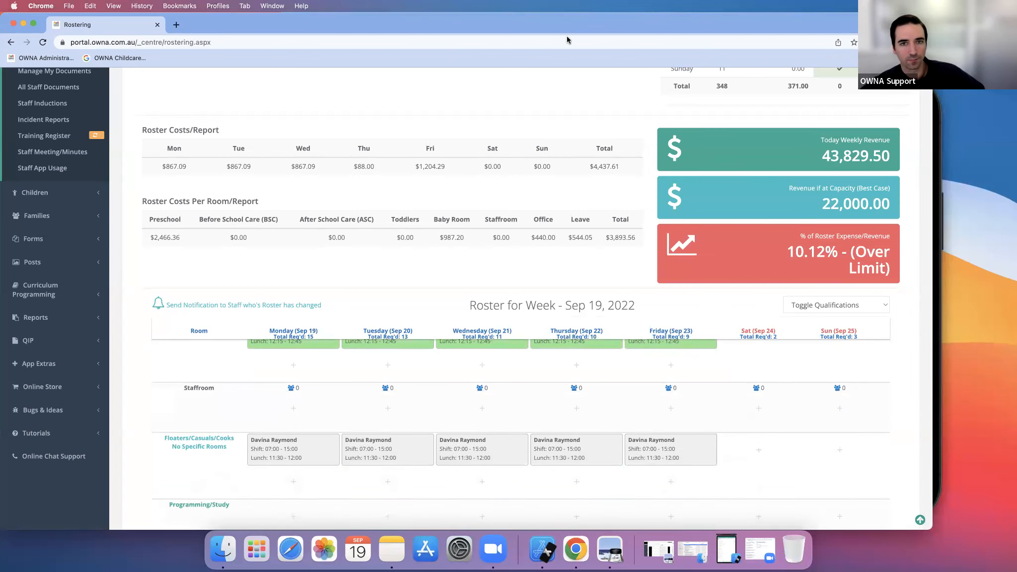
Look over the Floaters/Casuals/Cooks and Programming/Study rows below the room rows of the roster.
scroll(143, 379, "down", 5)
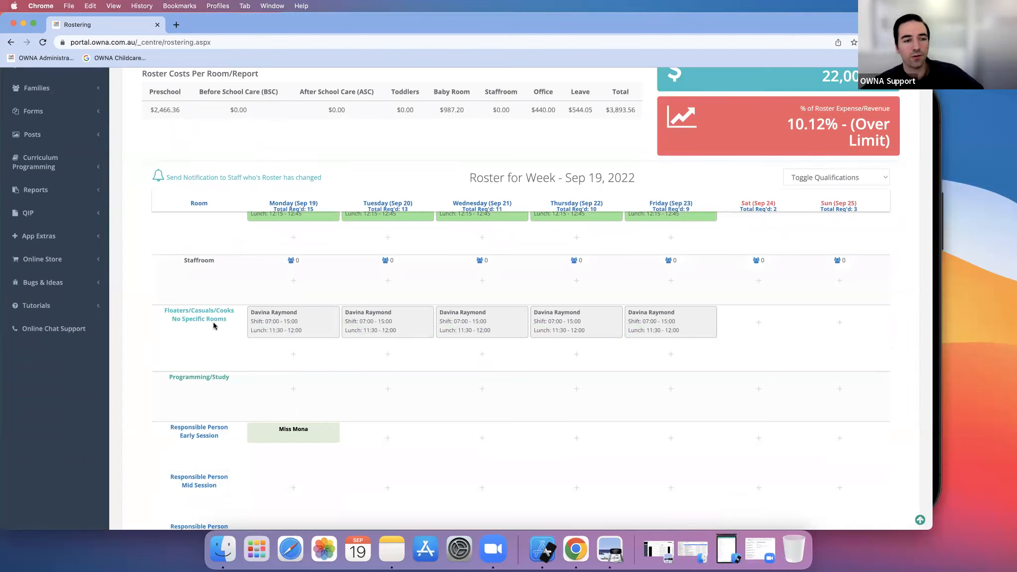
mouse_move(657, 330)
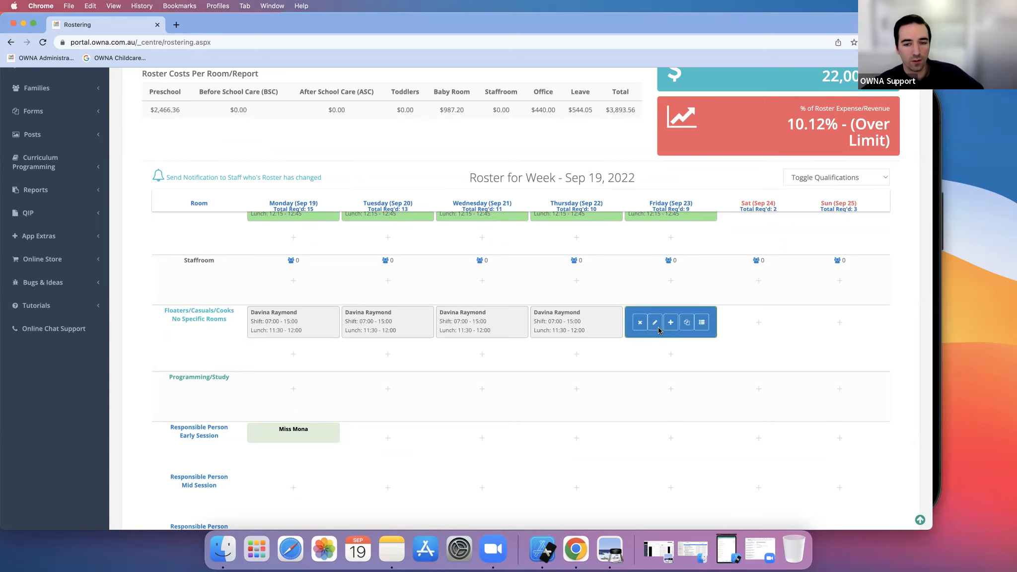
mouse_move(307, 332)
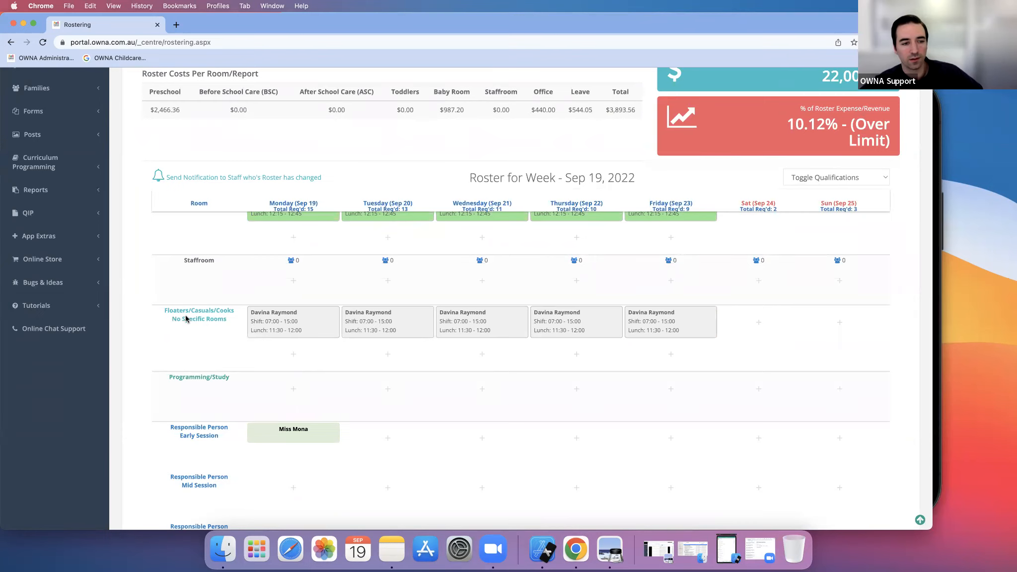
scroll(186, 319, "down", 3)
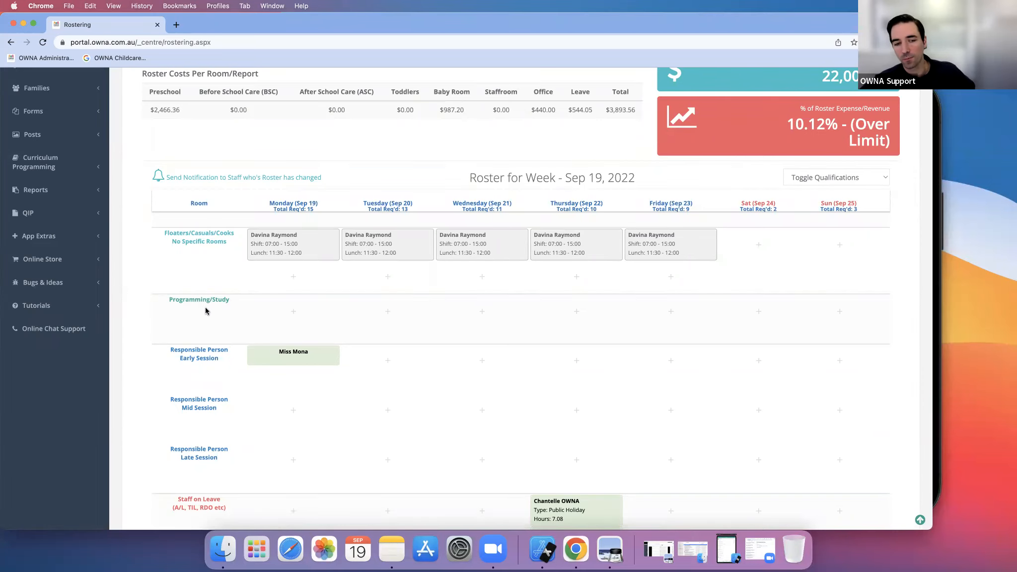
Assign a staff member as the Monday responsible person for the mid session and save the change.
scroll(207, 313, "down", 3)
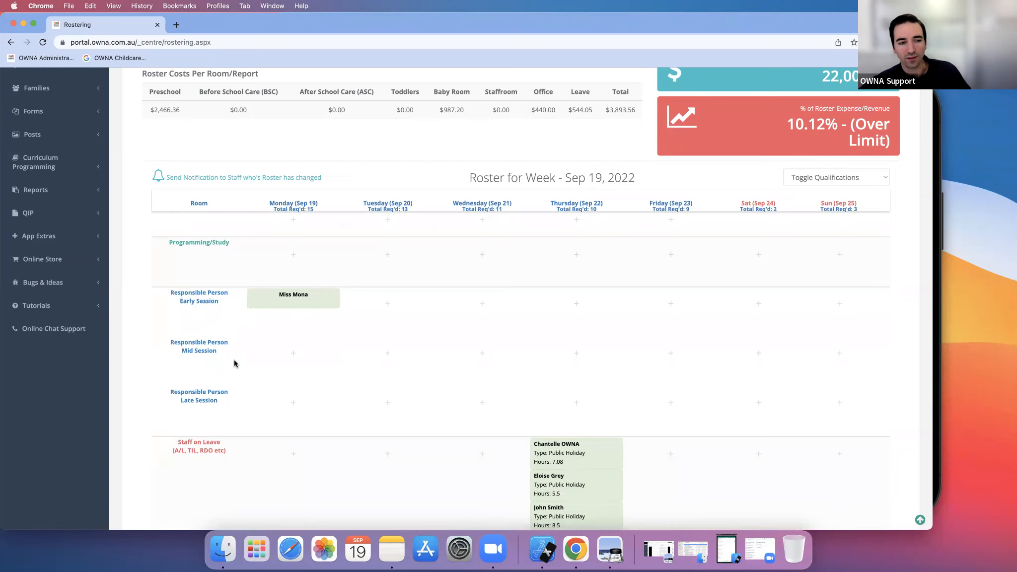
left_click(293, 353)
left_click(474, 133)
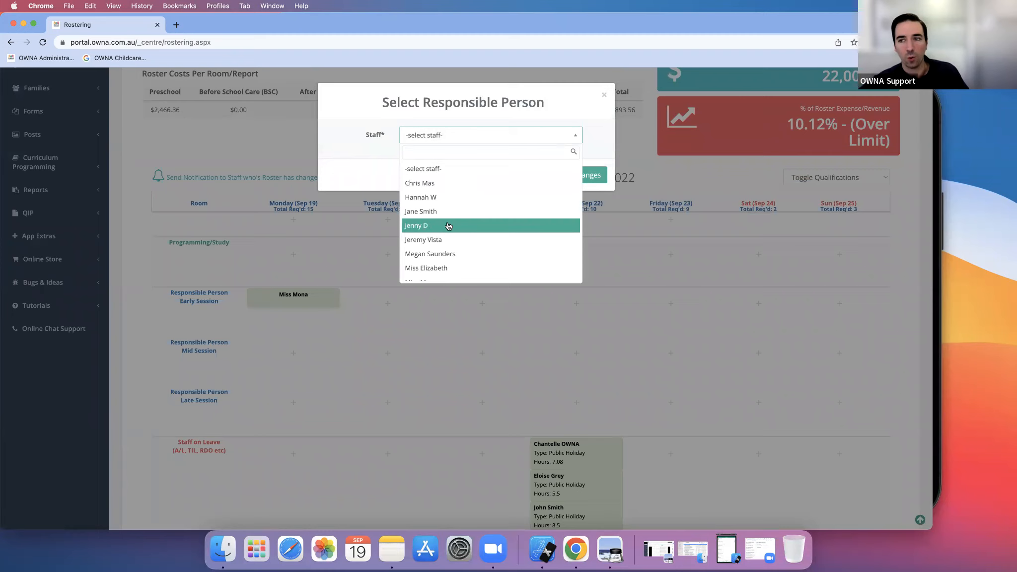
left_click(457, 178)
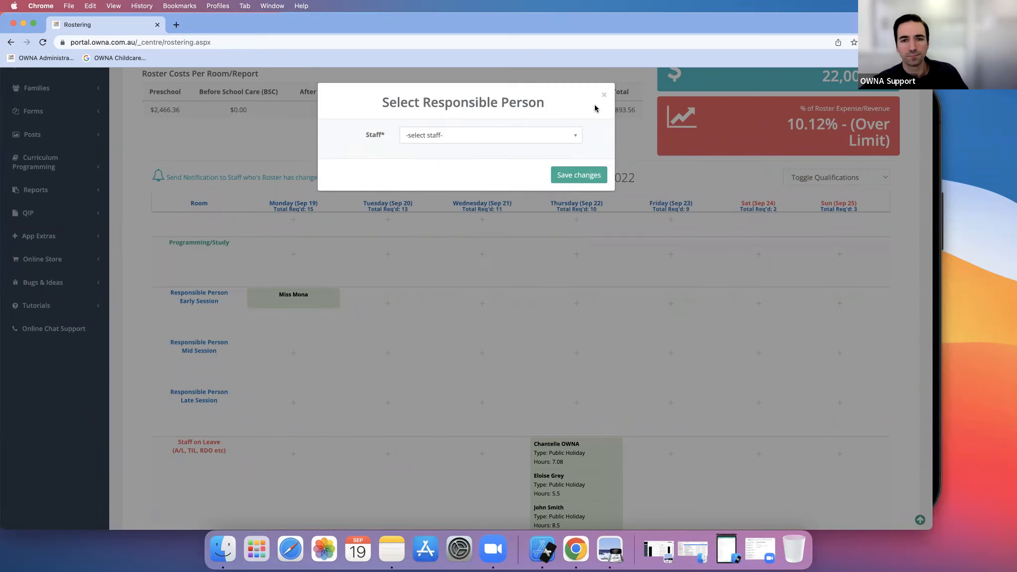
left_click(516, 137)
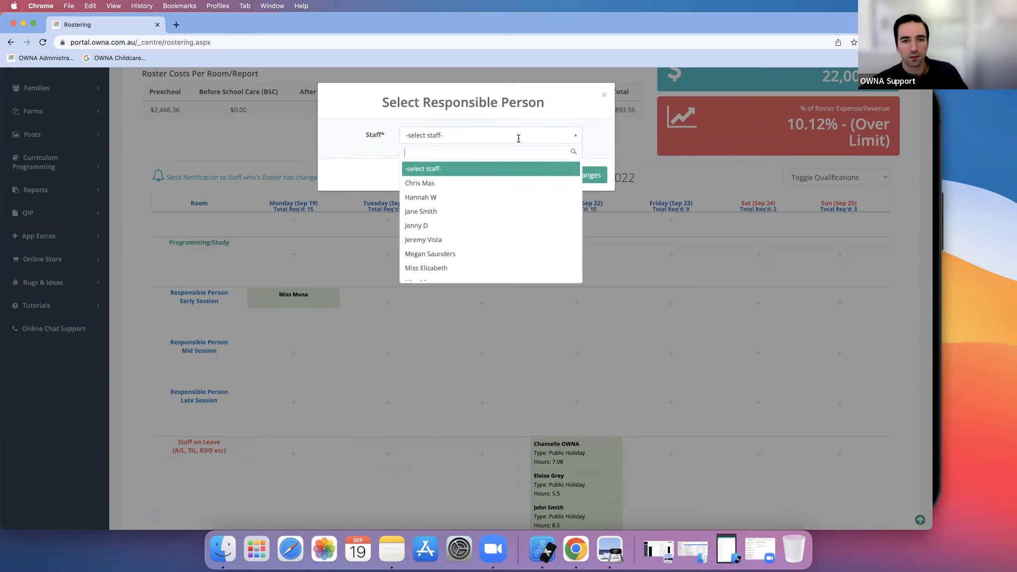
left_click(475, 196)
left_click(578, 178)
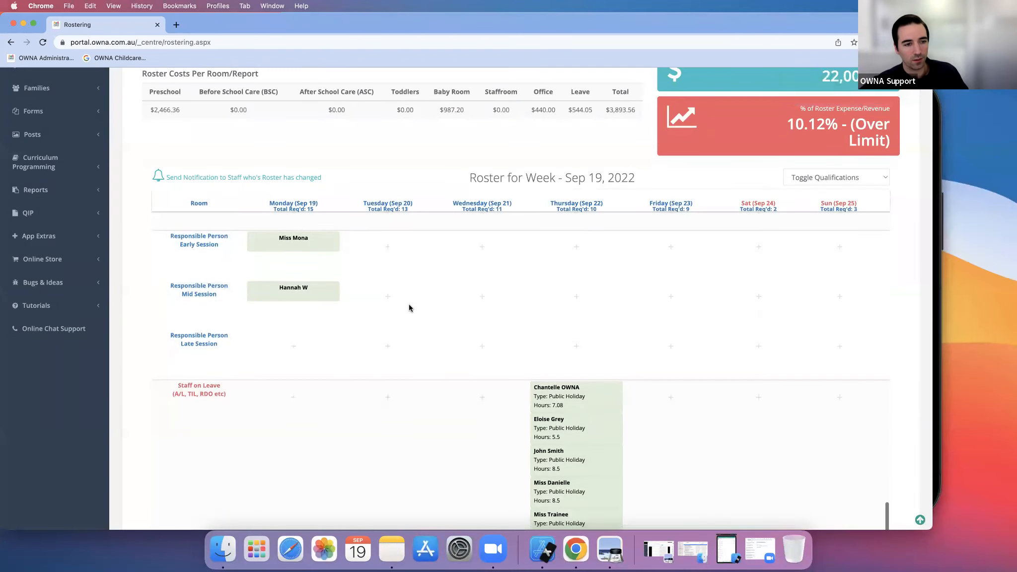
Review the responsible person rows, the Staff on Leave entries for Thursday and the roster notes.
scroll(407, 304, "down", 2)
scroll(407, 307, "down", 2)
mouse_move(311, 221)
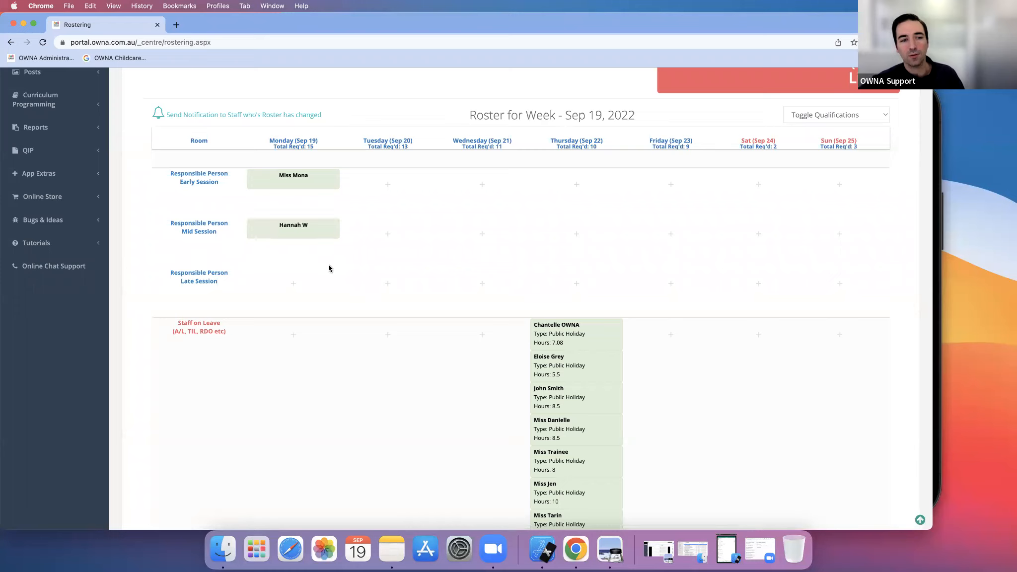
scroll(329, 268, "down", 5)
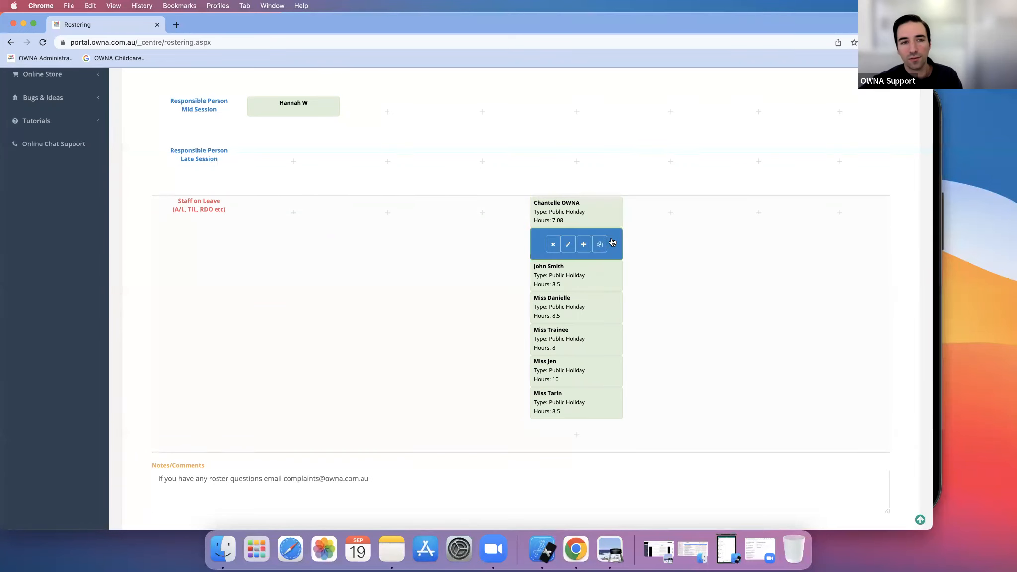
Move the Thursday Office shift to leave with the leave type Public Holiday.
scroll(611, 238, "up", 5)
scroll(612, 243, "up", 3)
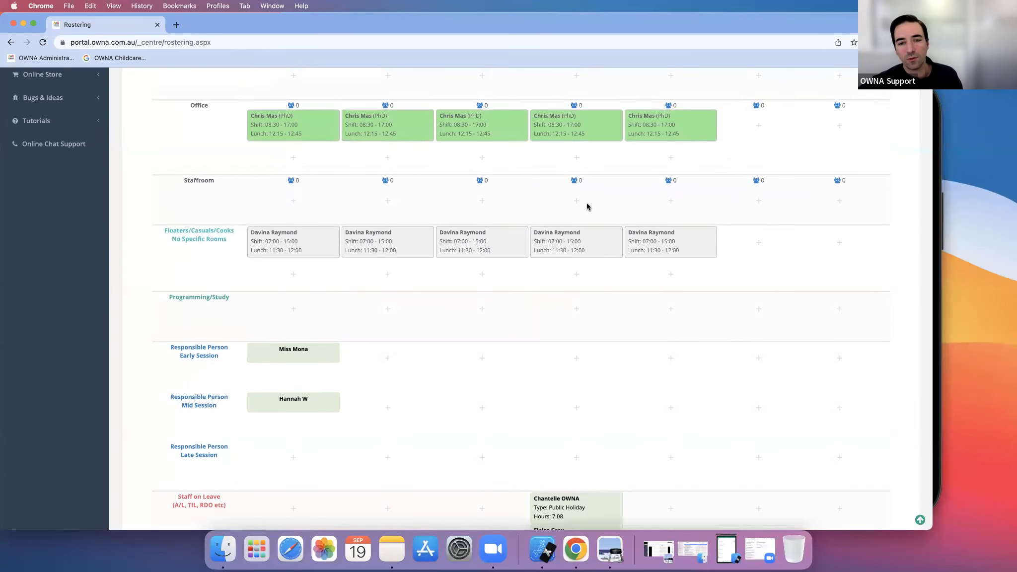
mouse_move(589, 203)
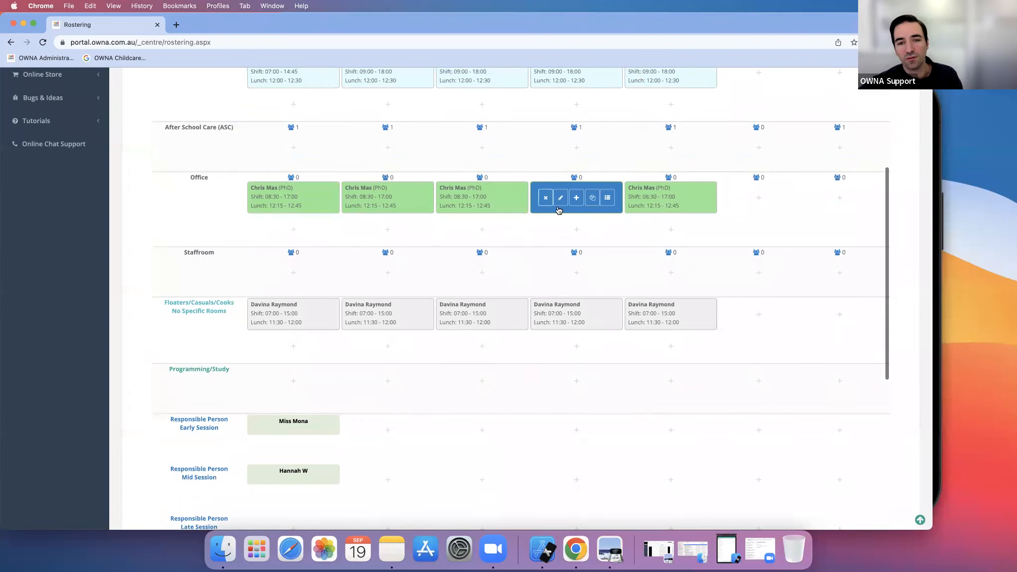
scroll(561, 202, "up", 1)
left_click(561, 199)
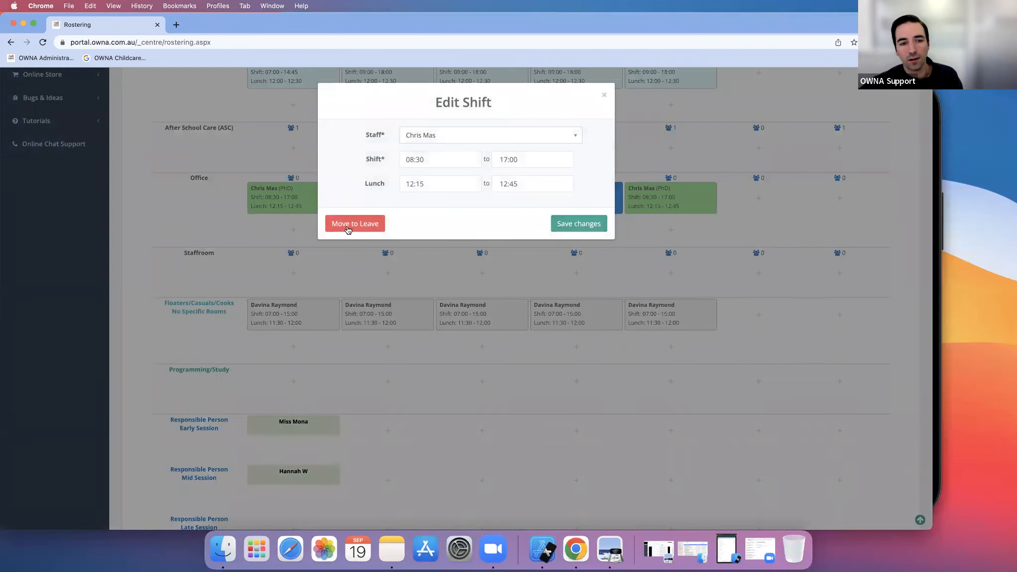
left_click(354, 224)
left_click(503, 116)
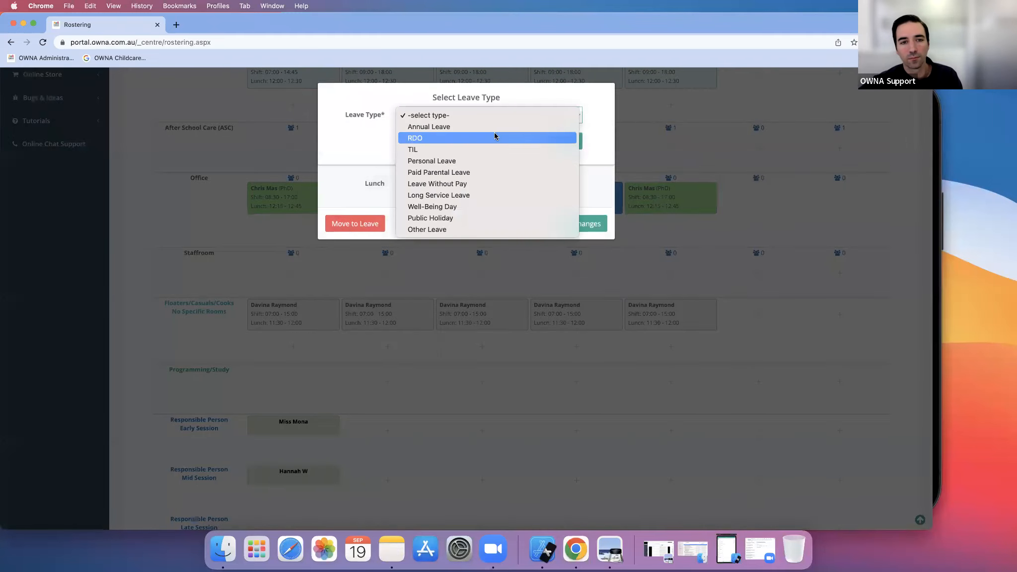
left_click(458, 217)
left_click(557, 143)
scroll(577, 420, "down", 4)
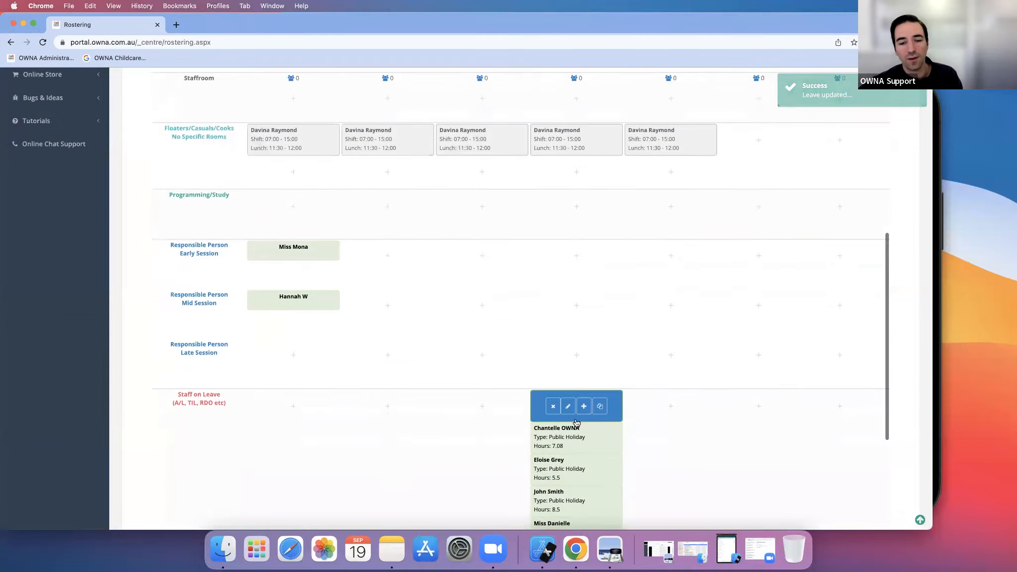
Try to add a Thursday 08:00 - 15:35 Office shift for the staff member just put on leave.
scroll(576, 422, "down", 3)
scroll(571, 343, "up", 2)
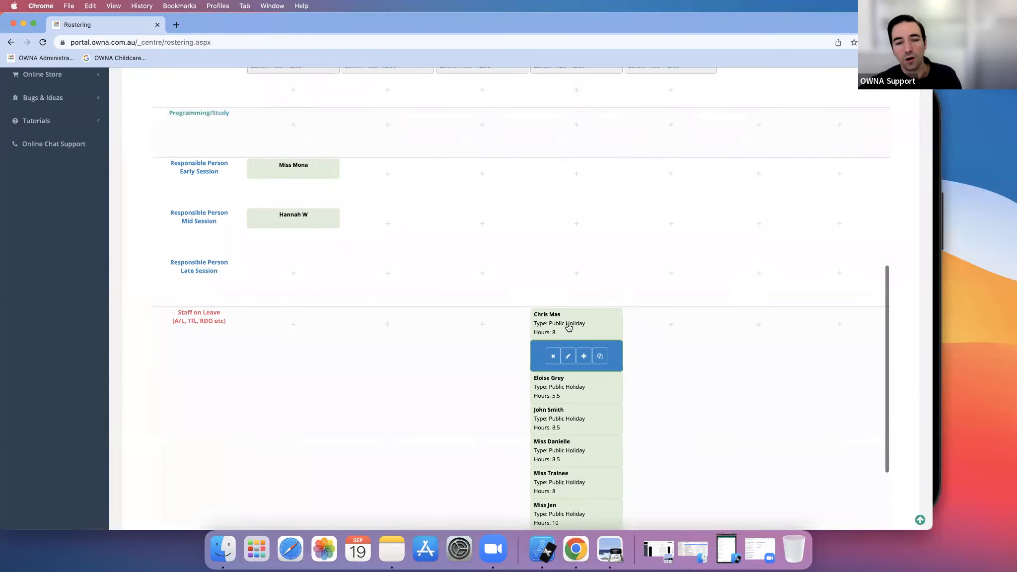
scroll(574, 303, "up", 3)
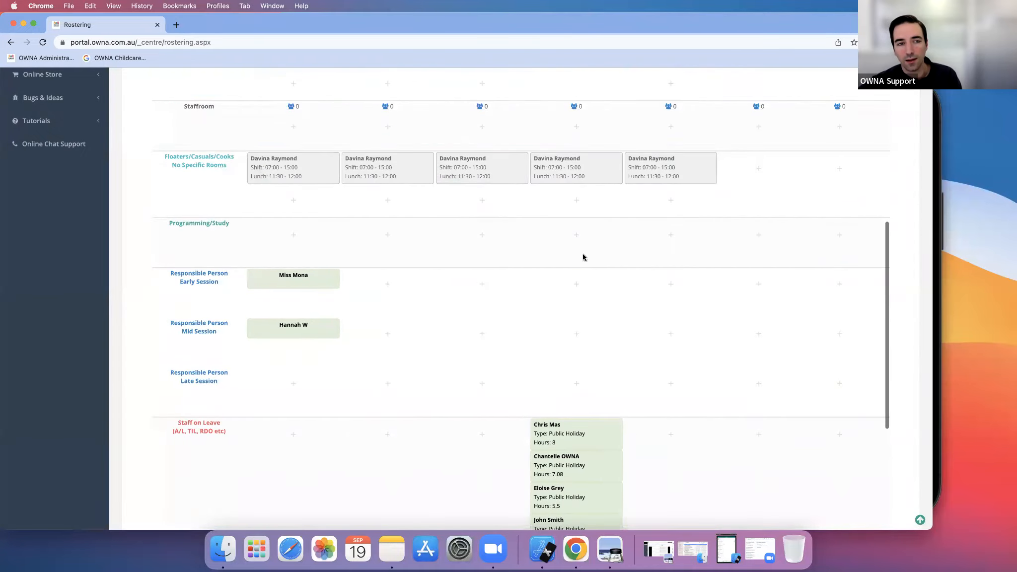
scroll(579, 234, "up", 2)
scroll(575, 206, "up", 2)
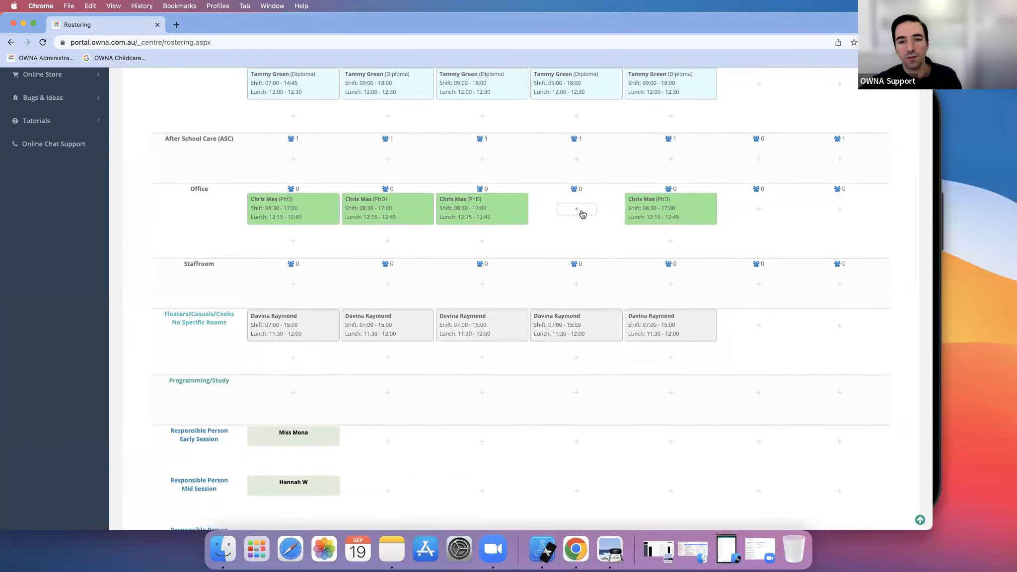
left_click(581, 209)
left_click(450, 135)
left_click(425, 197)
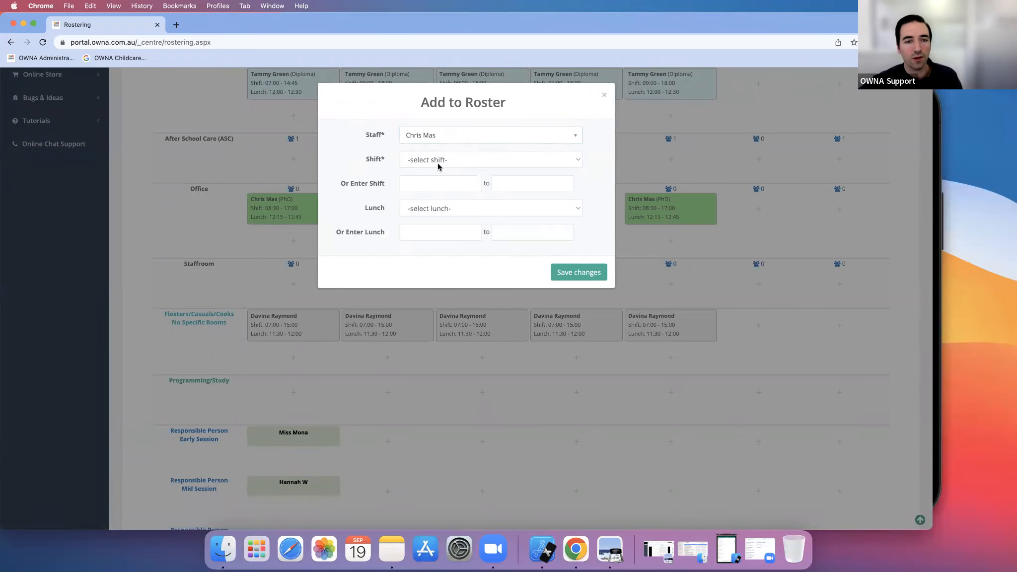
left_click(439, 162)
left_click(427, 194)
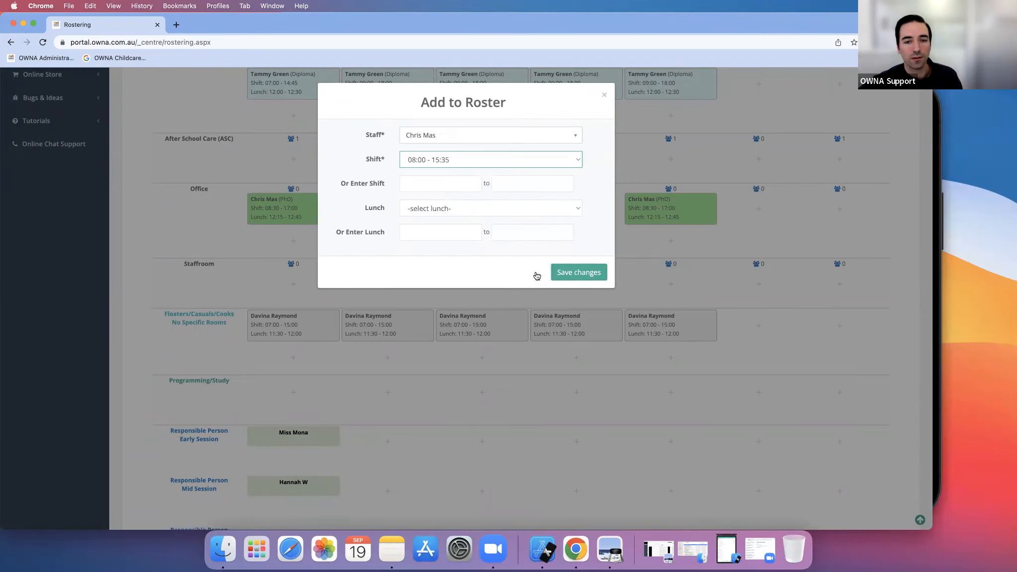
left_click(561, 276)
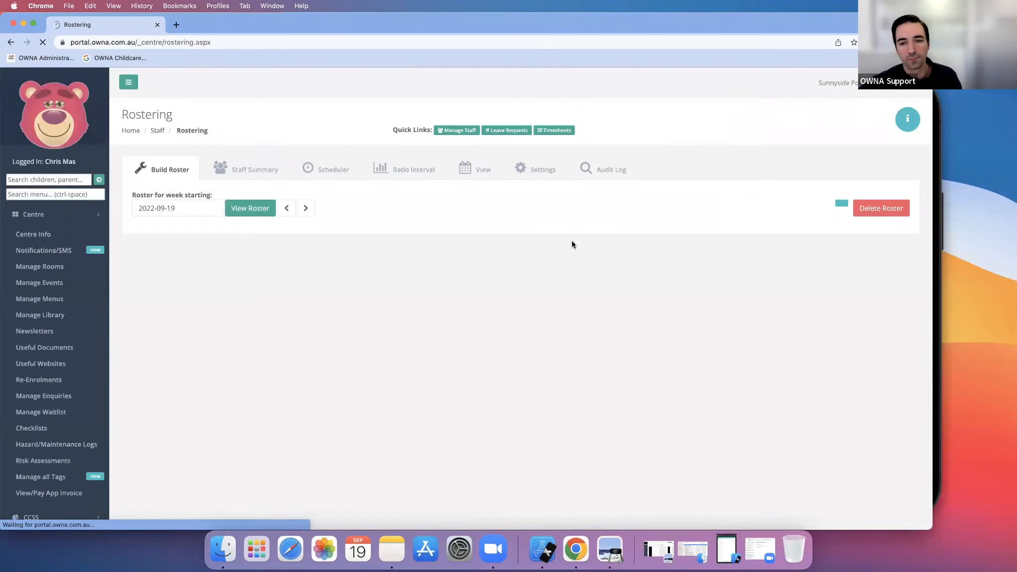
Check the Thursday Staff on Leave entries and the text in the roster's Notes/Comments.
scroll(573, 249, "down", 10)
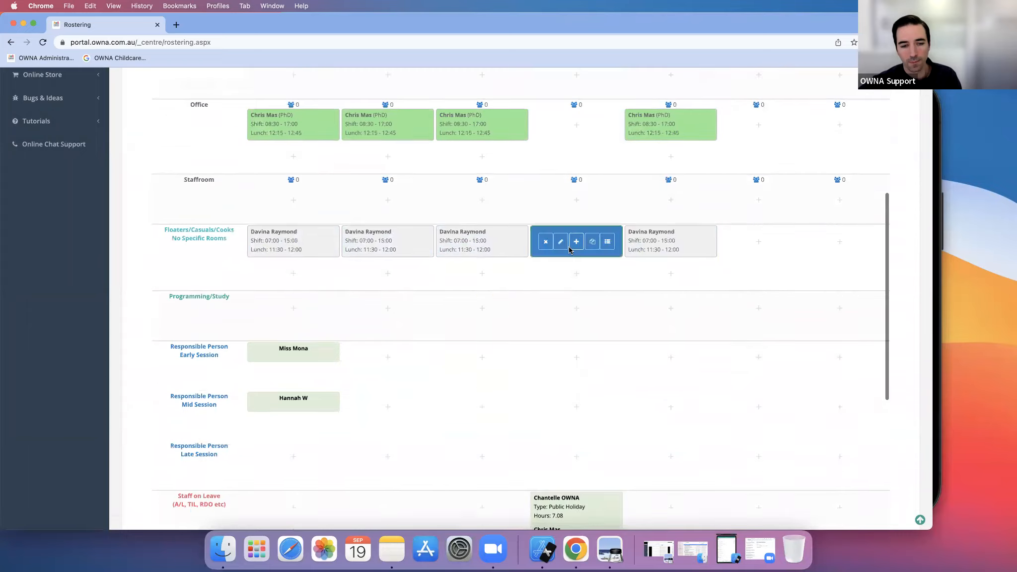
scroll(570, 252, "down", 3)
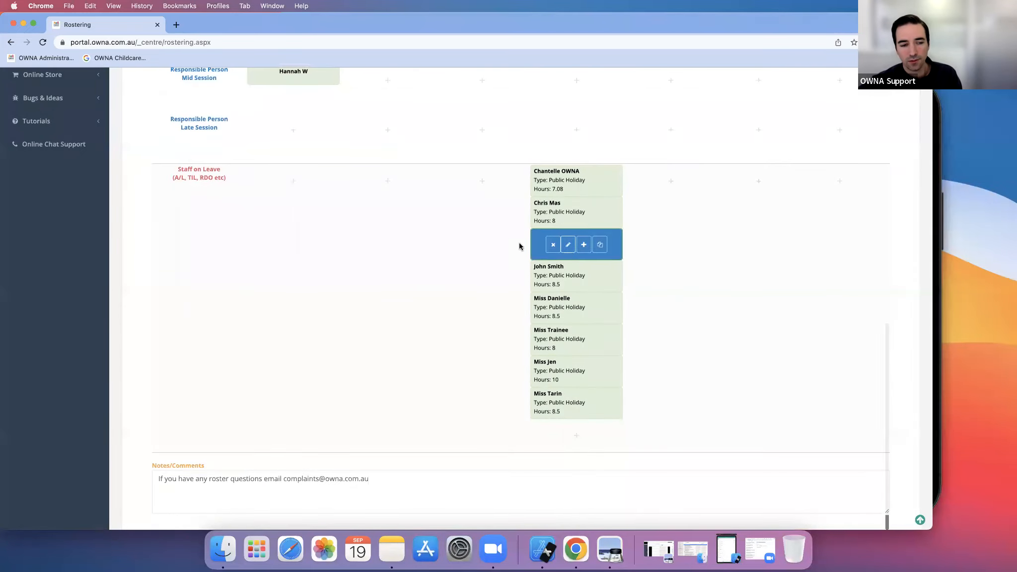
scroll(419, 169, "down", 2)
scroll(419, 172, "down", 1)
left_click(337, 408)
scroll(208, 398, "down", 1)
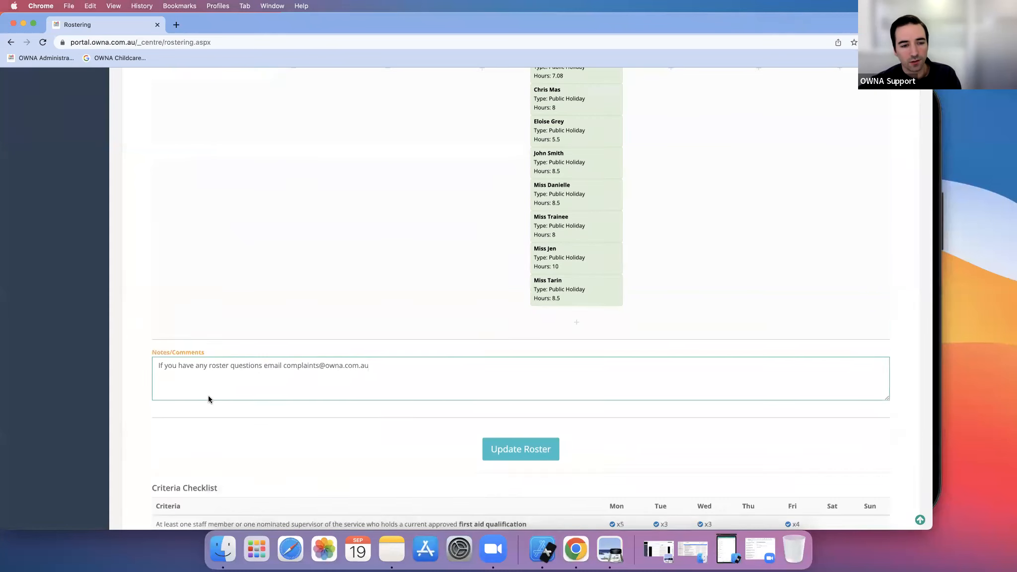
scroll(208, 396, "down", 1)
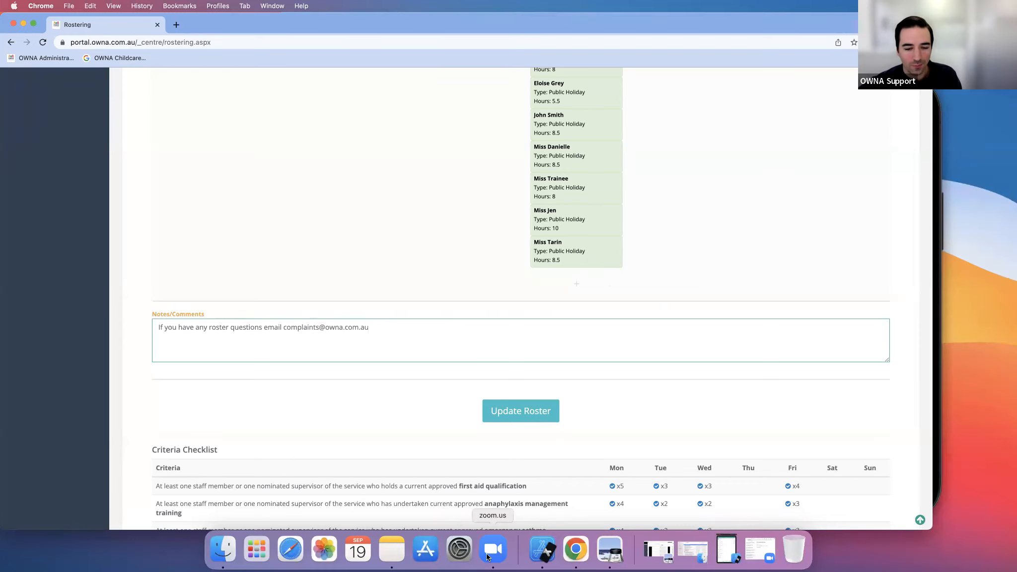
Switch to the OWNA mobile app in the iPhone simulator and open Show Roster.
left_click(540, 551)
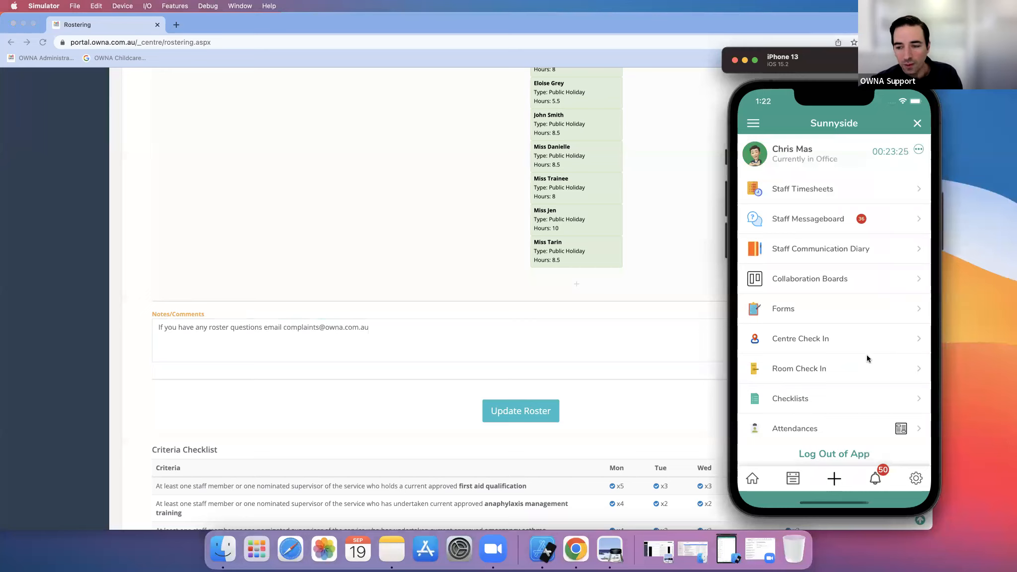
left_click_drag(812, 313, 844, 266)
left_click_drag(809, 353, 859, 245)
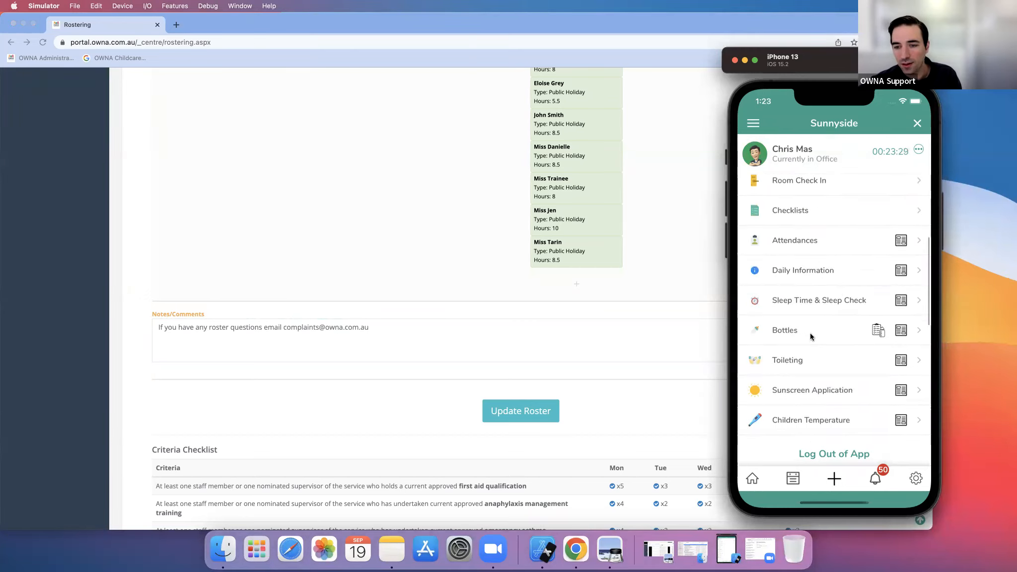
left_click_drag(808, 344, 829, 199)
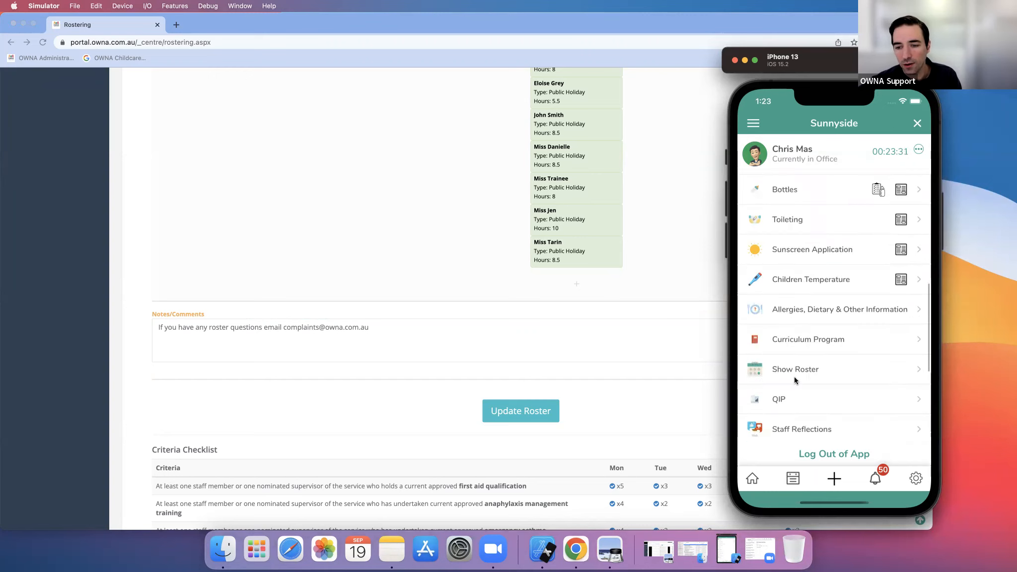
left_click(797, 372)
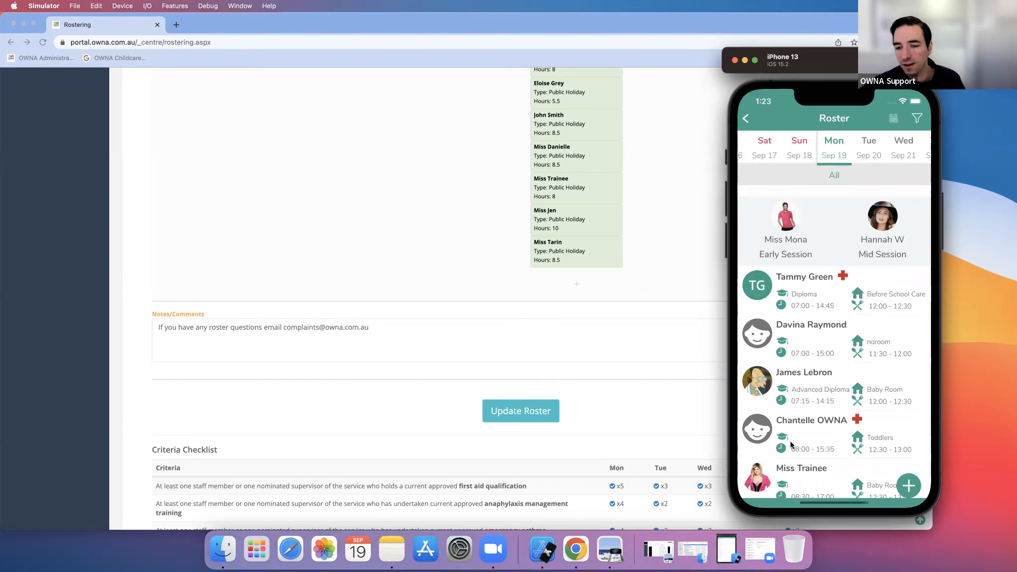
Look through the Monday Sep 19 shifts, responsible persons and roster note in the mobile roster.
scroll(814, 349, "down", 5)
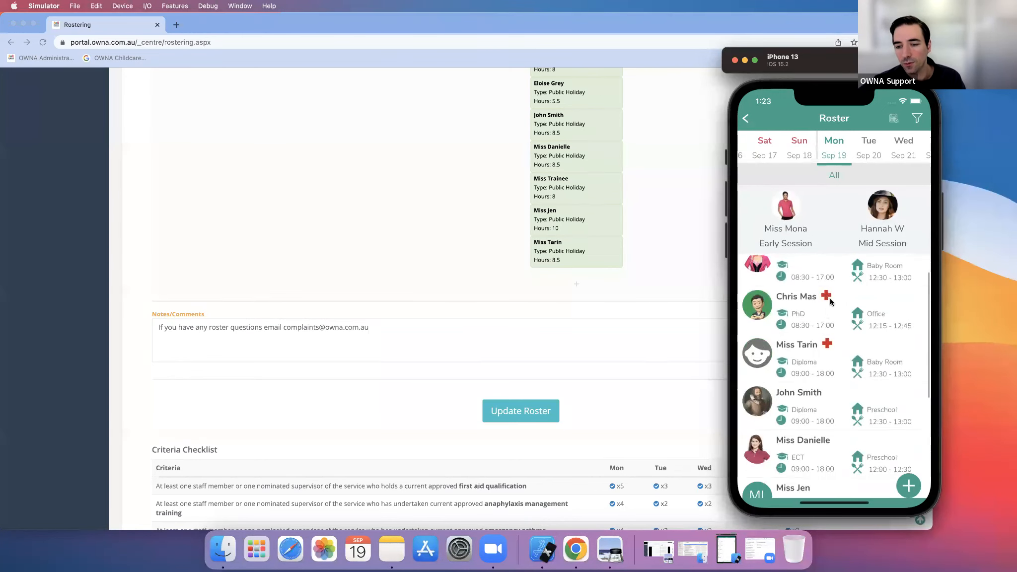
scroll(829, 298, "down", 2)
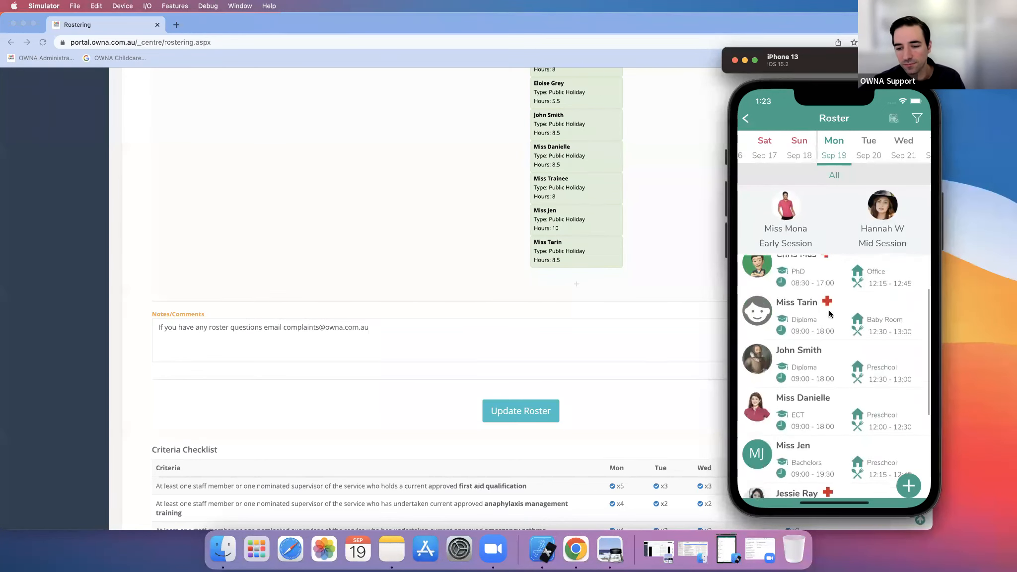
scroll(829, 310, "down", 5)
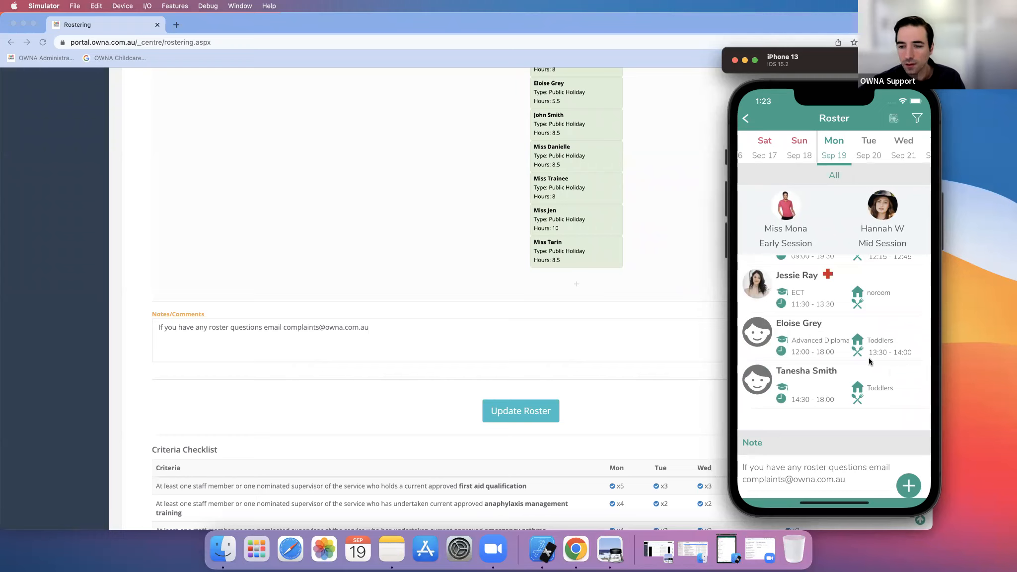
scroll(847, 349, "up", 10)
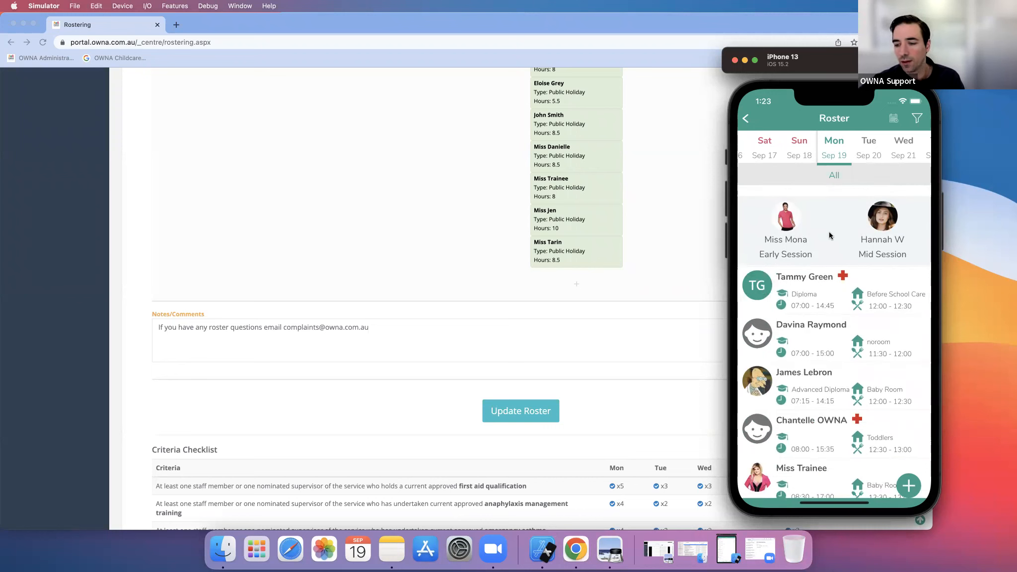
Look over the web roster's room rows, and check the Responsible Person on Duty in the mobile app's main menu.
left_click(284, 398)
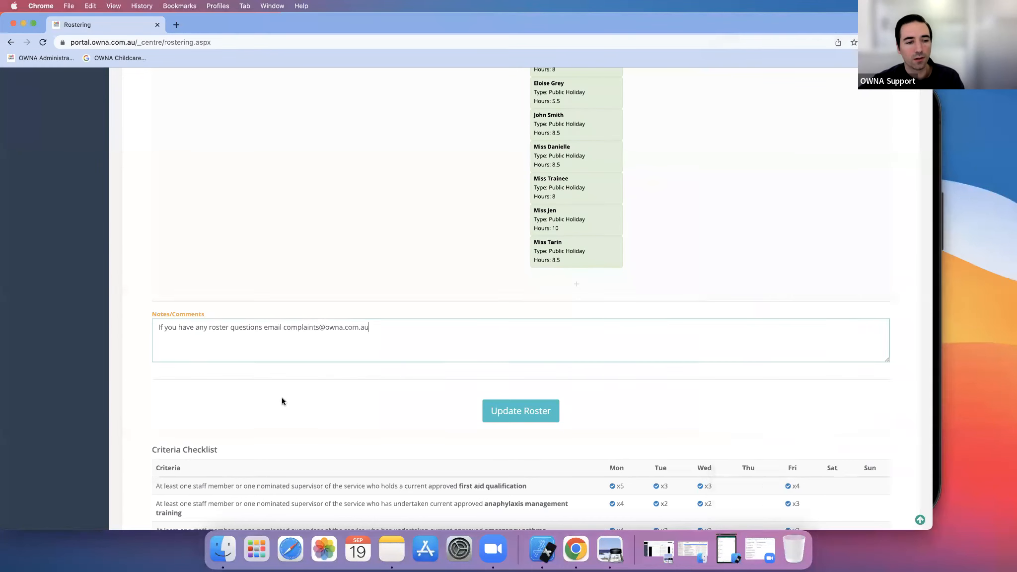
scroll(216, 335, "up", 3)
scroll(216, 338, "up", 10)
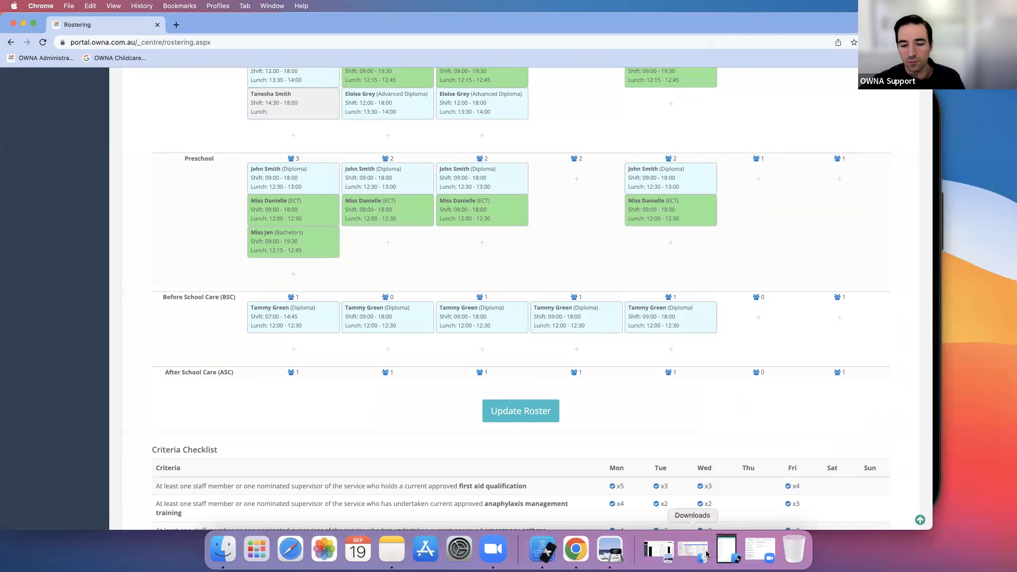
left_click(539, 553)
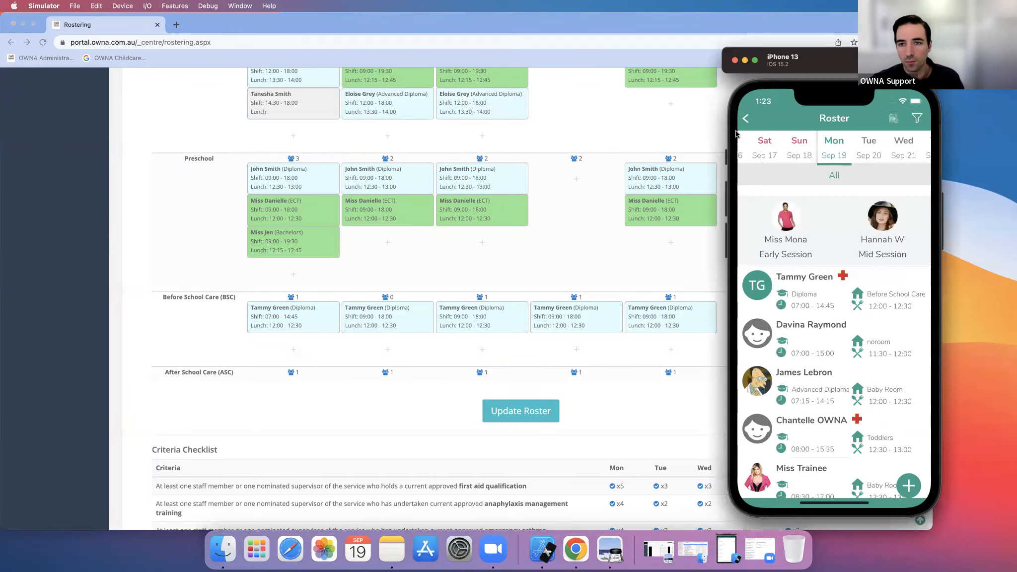
left_click(746, 119)
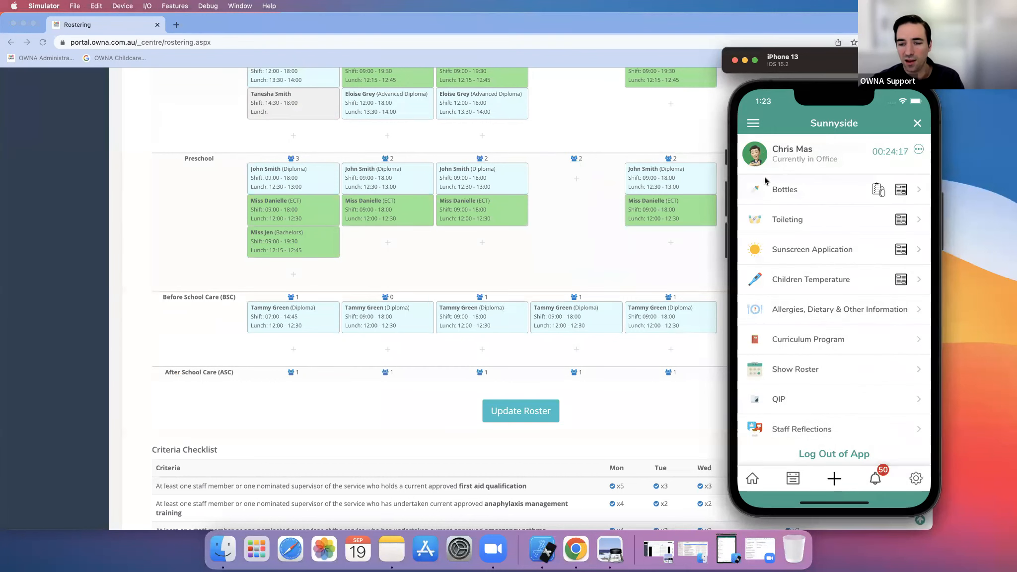
scroll(816, 217, "down", 2)
scroll(816, 217, "down", 5)
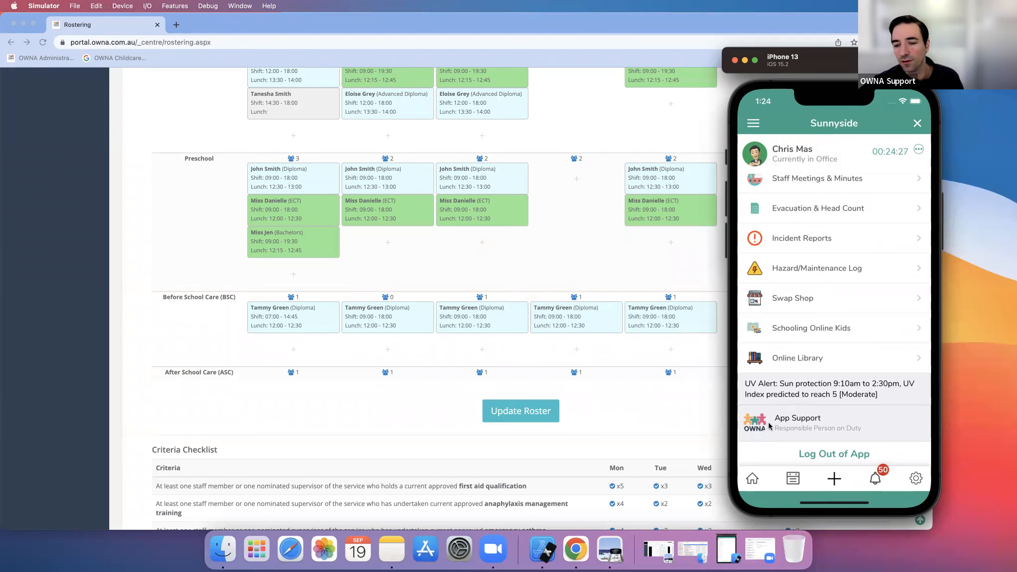
Switch back to the web portal in the browser and open the centre dashboard to view its Responsible Person.
left_click(132, 297)
scroll(132, 295, "up", 10)
scroll(156, 218, "up", 10)
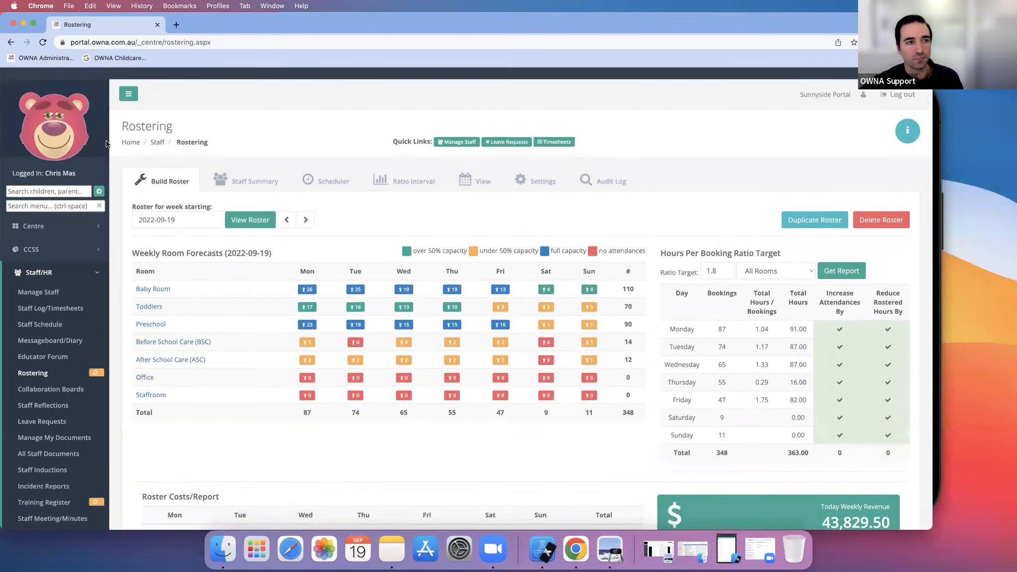
left_click(77, 127)
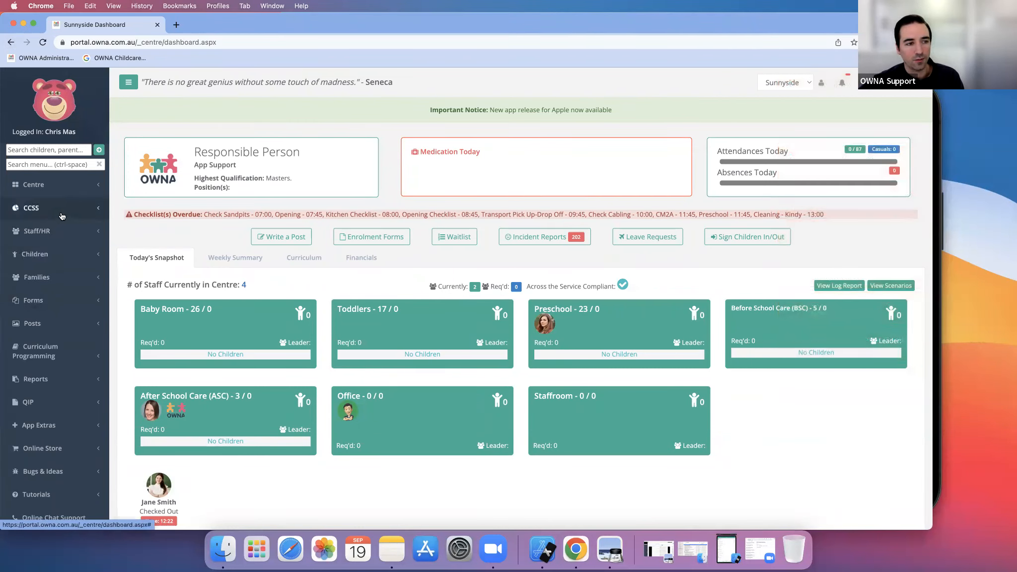
Reopen Staff/HR Rostering for the week starting 2022-09-19 and update the roster.
left_click(55, 237)
left_click(43, 333)
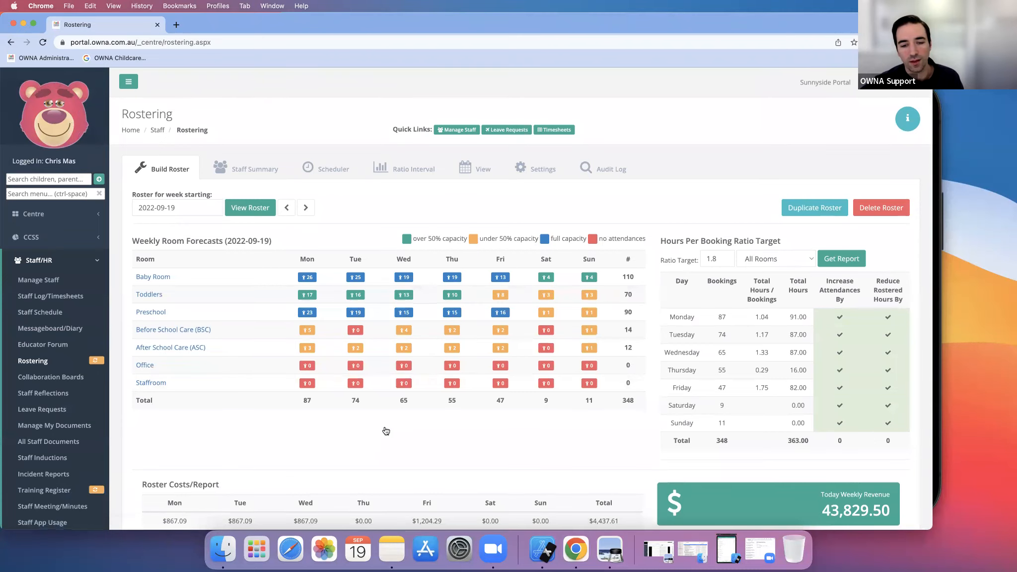
scroll(386, 431, "down", 15)
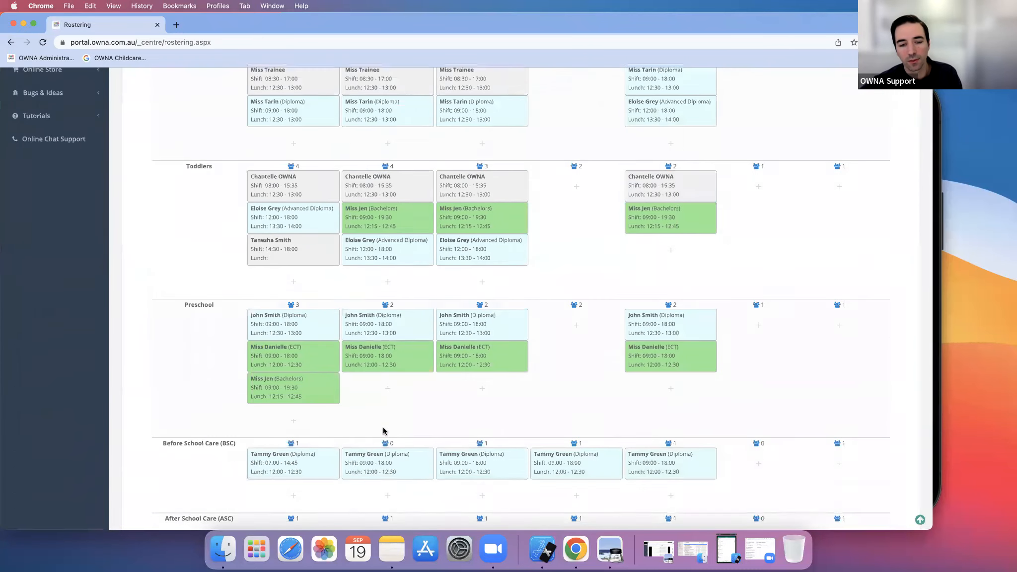
scroll(383, 431, "down", 20)
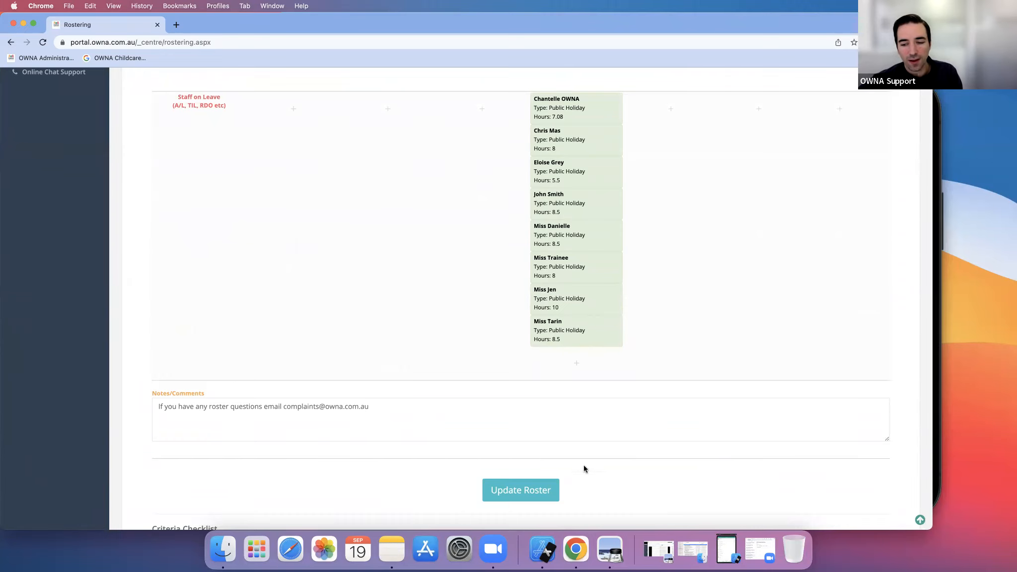
scroll(540, 452, "down", 2)
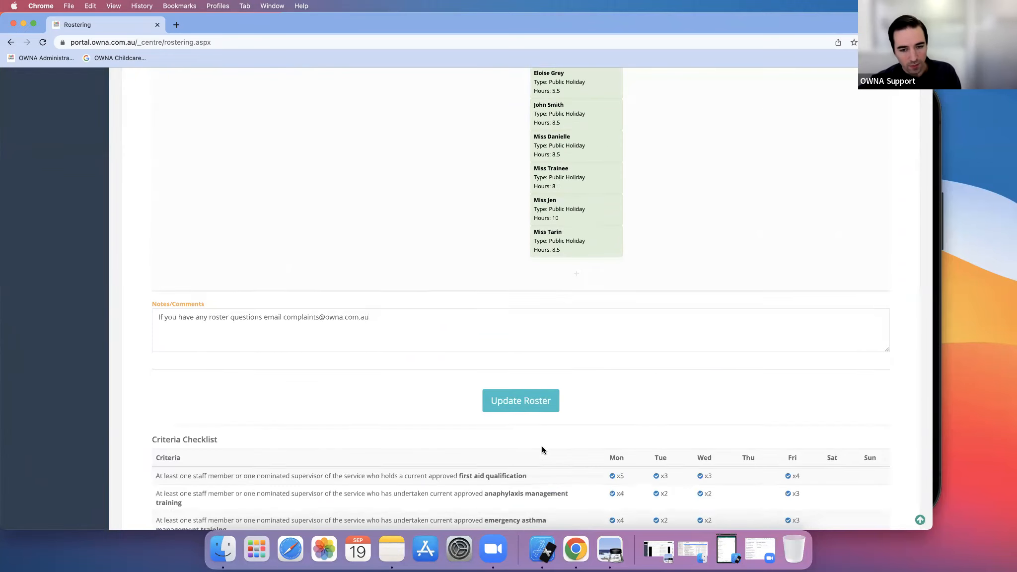
left_click(512, 397)
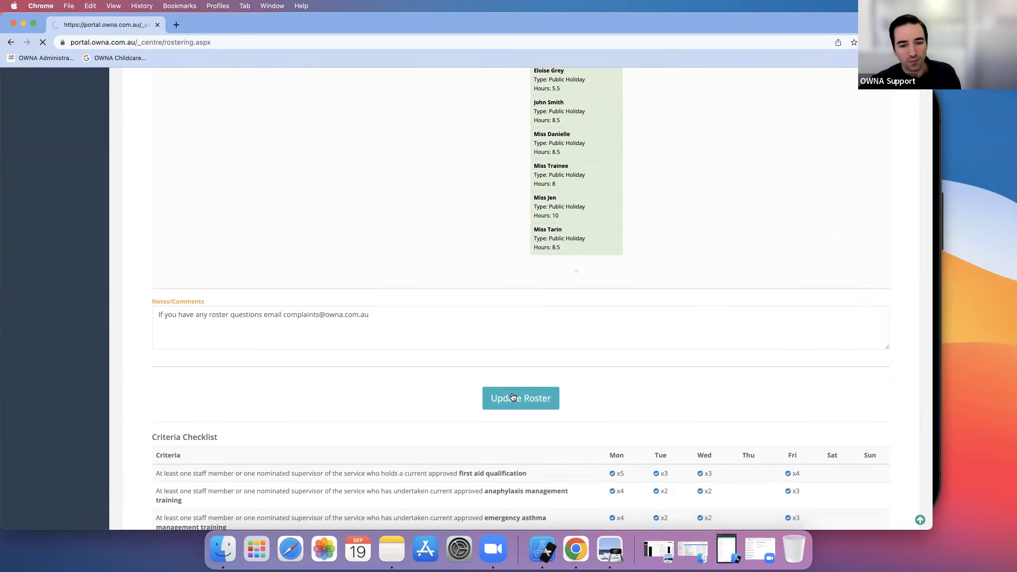
Send the notification to staff whose roster has changed and reload the roster for the week starting 2022-09-19.
scroll(342, 400, "down", 5)
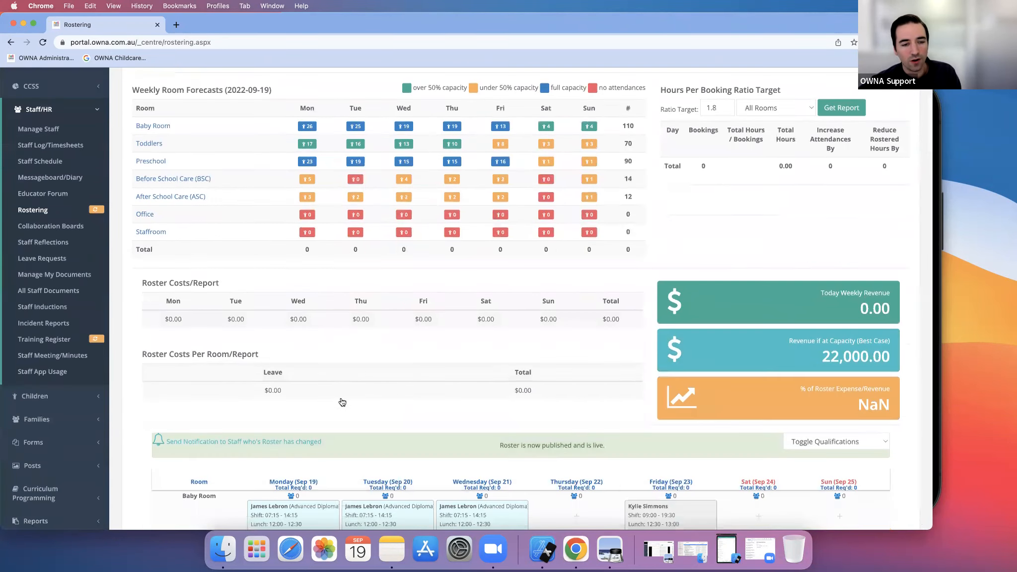
scroll(347, 397, "up", 2)
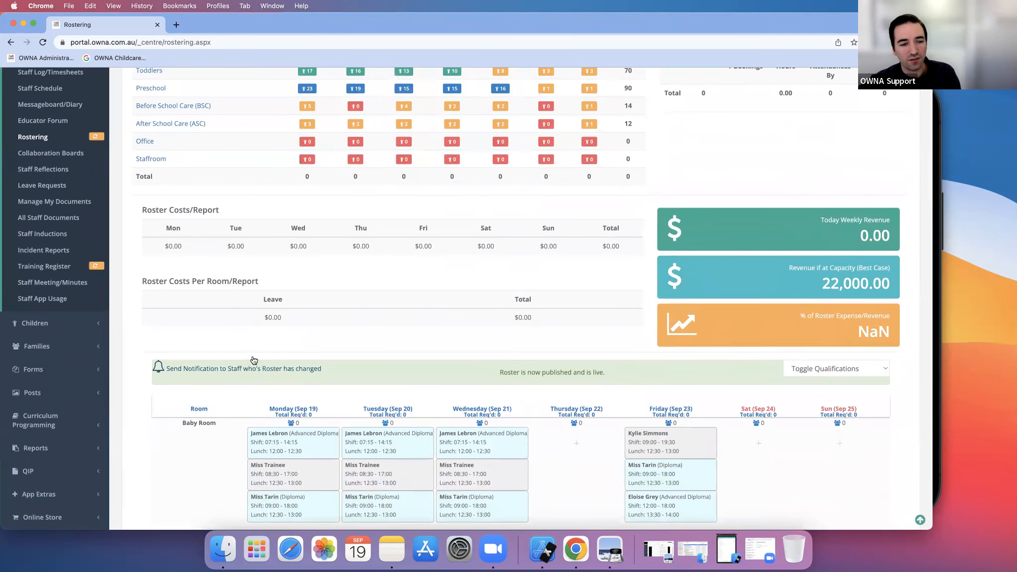
left_click(206, 370)
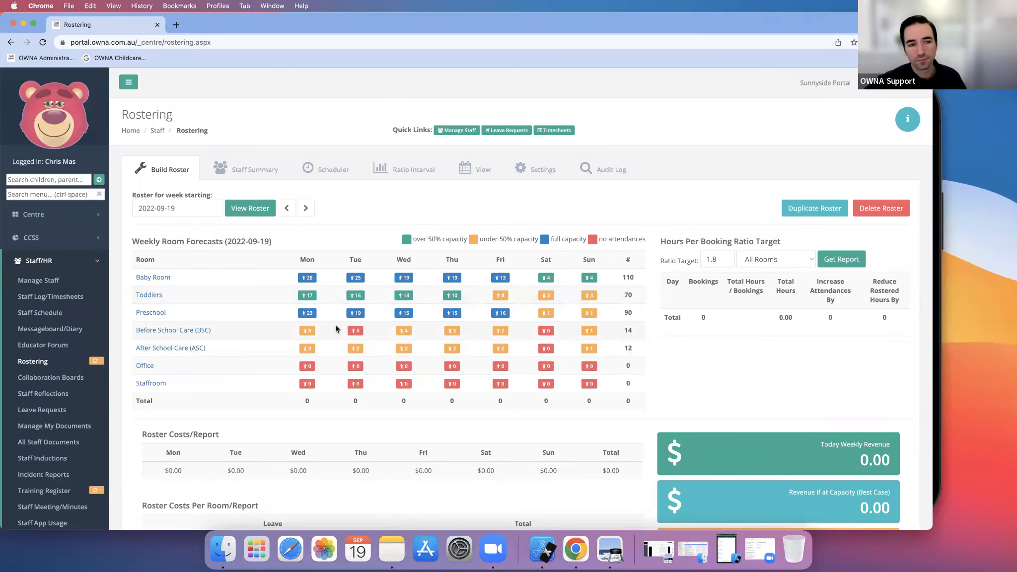
scroll(336, 330, "down", 3)
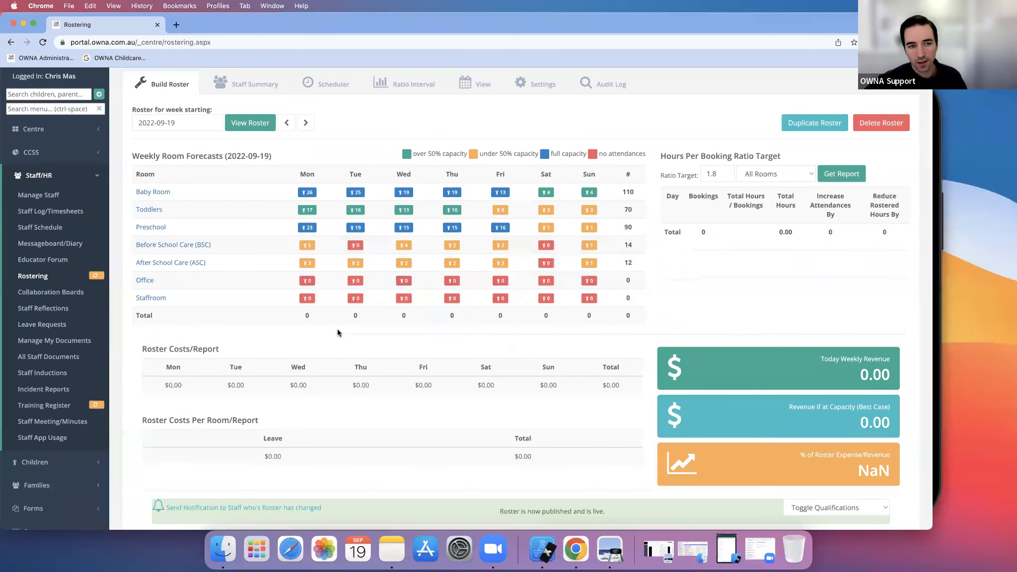
left_click(251, 117)
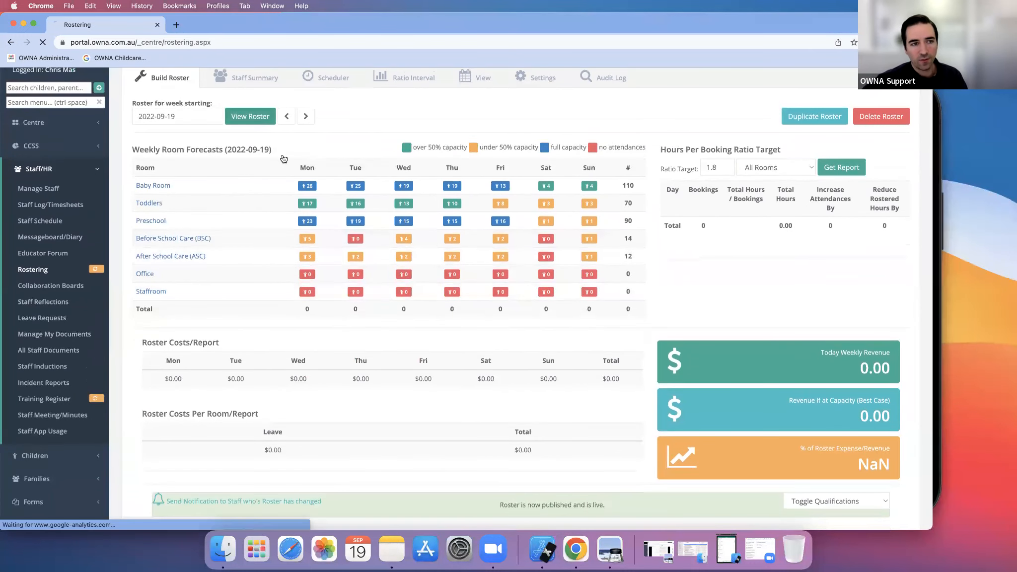
Examine the Criteria Checklist, Staff Total Hours, room shifts, leave entries and notes on the roster for the week starting 2022-09-19.
scroll(348, 293, "down", 15)
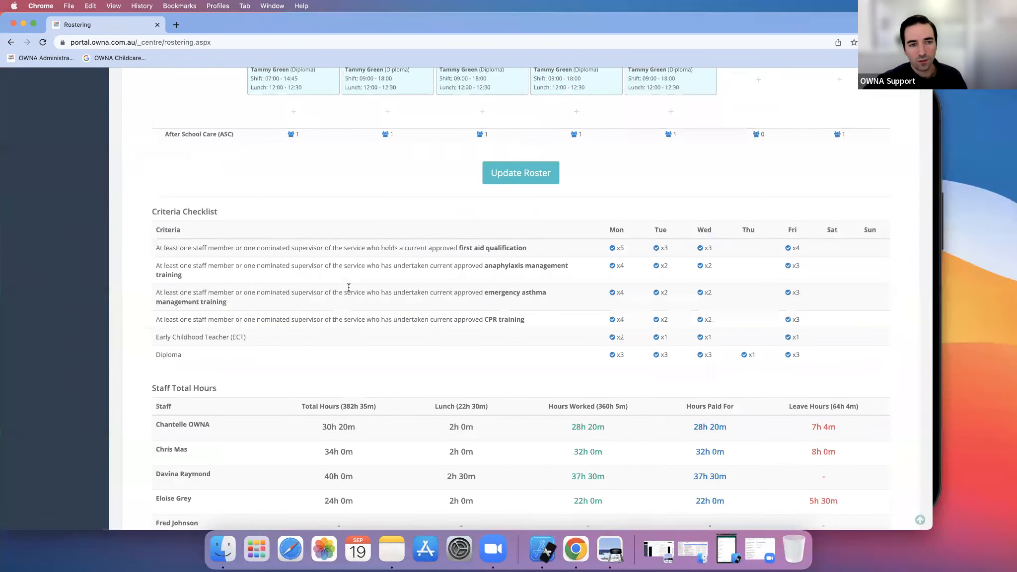
scroll(349, 287, "up", 6)
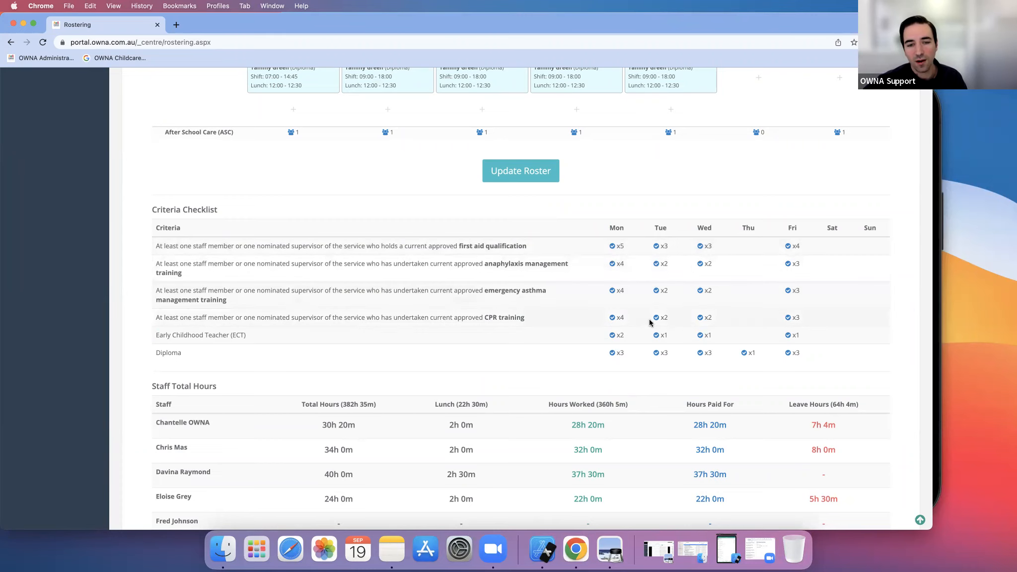
scroll(615, 299, "down", 2)
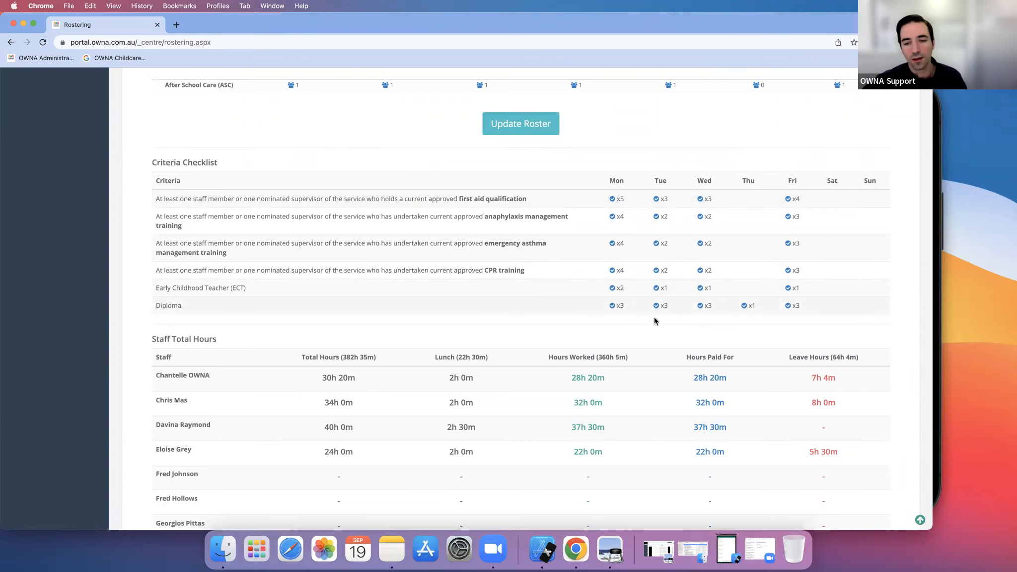
scroll(626, 328, "down", 5)
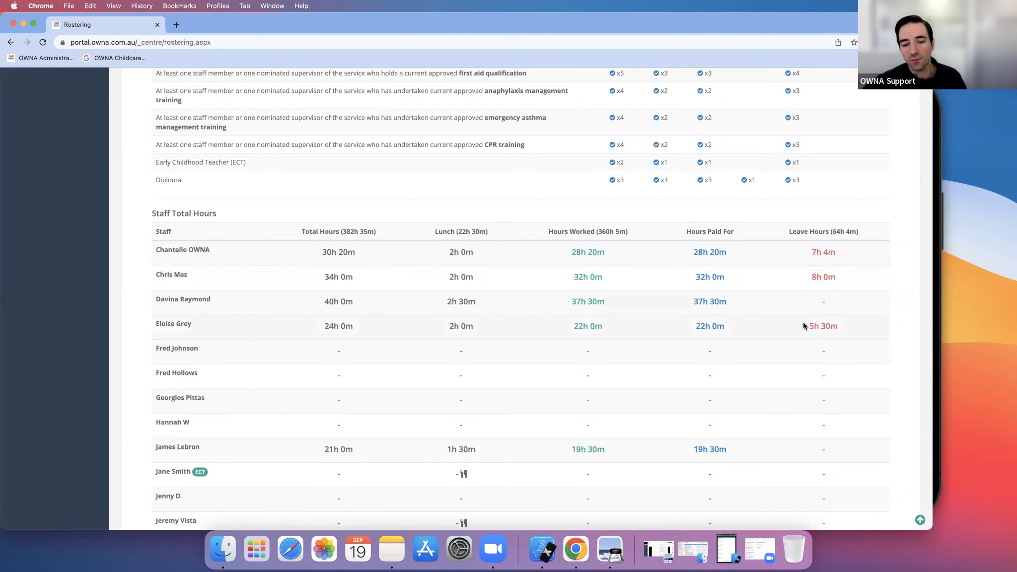
scroll(801, 325, "up", 5)
scroll(801, 325, "up", 15)
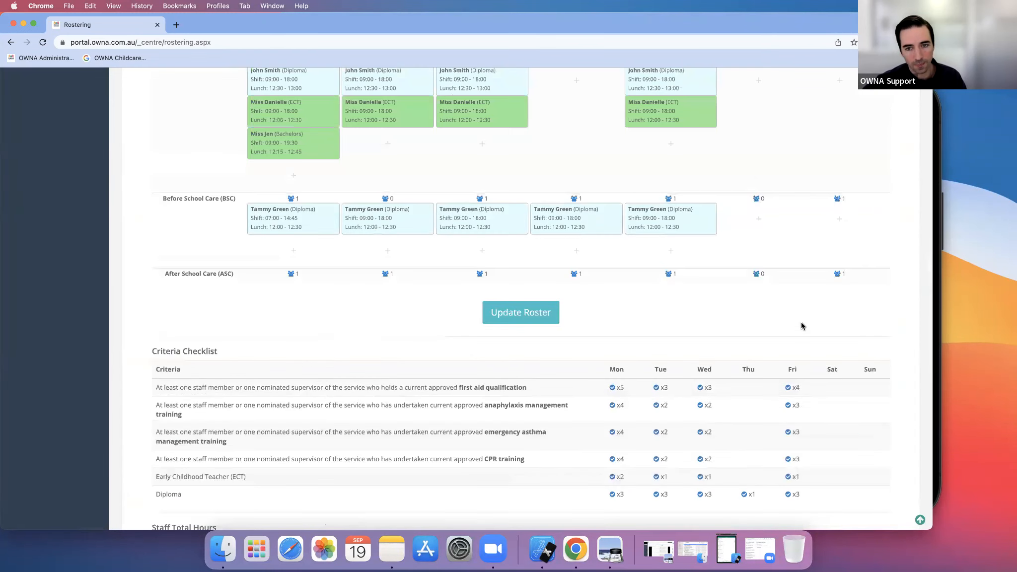
scroll(799, 323, "down", 15)
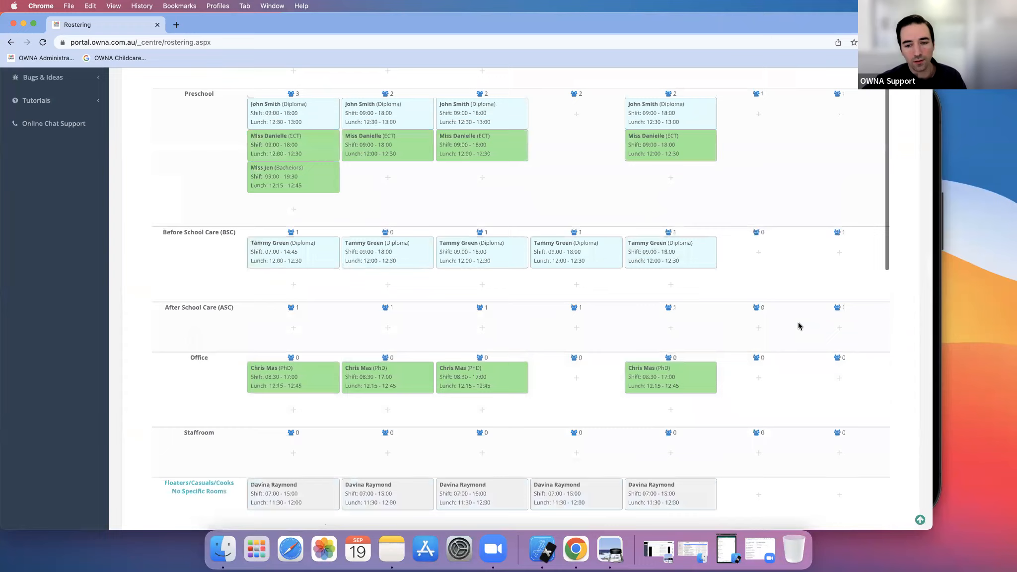
scroll(780, 348, "down", 5)
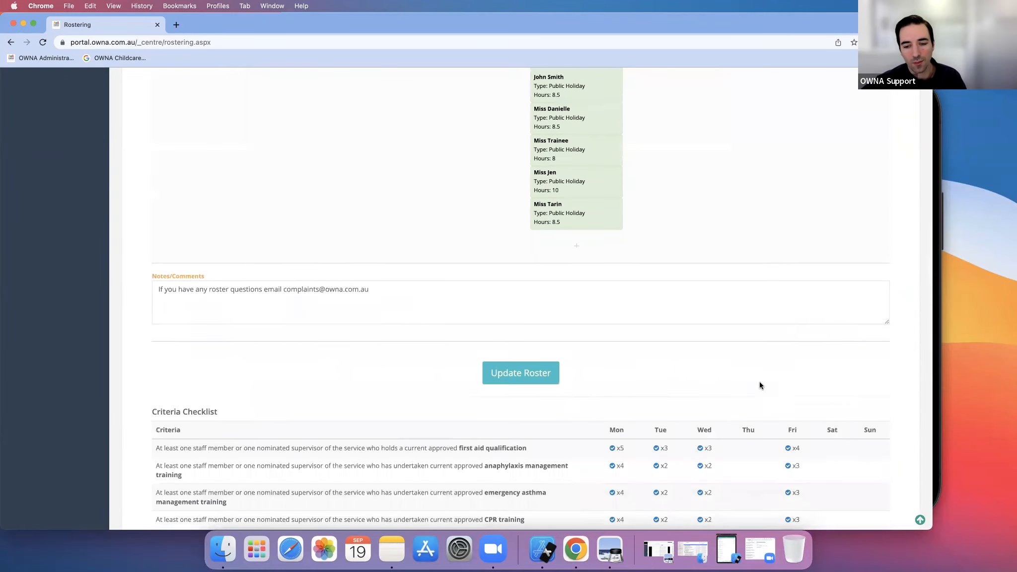
Go to Manage Staff and open the details of the third staff member in the list.
scroll(689, 422, "up", 20)
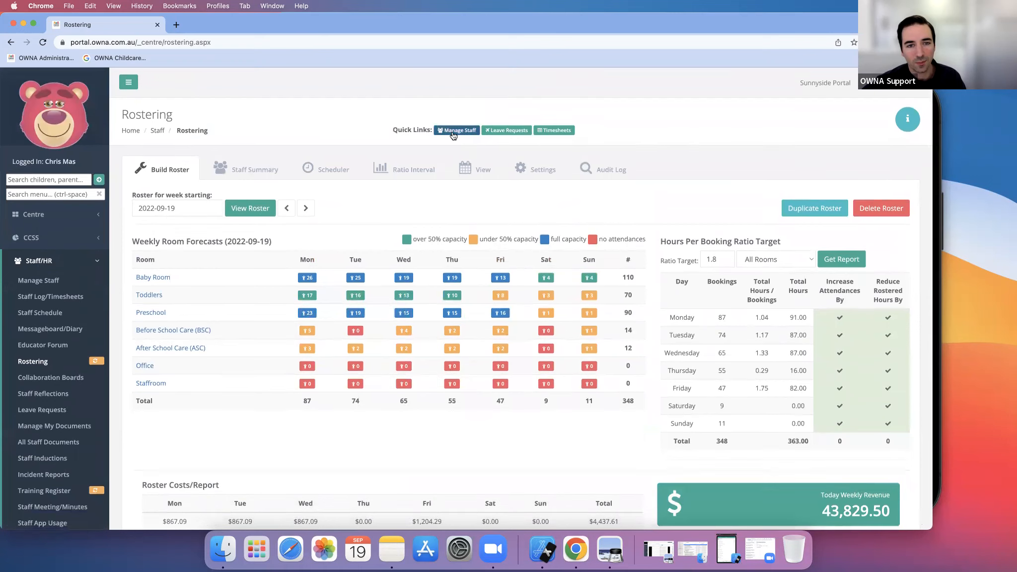
left_click(452, 131)
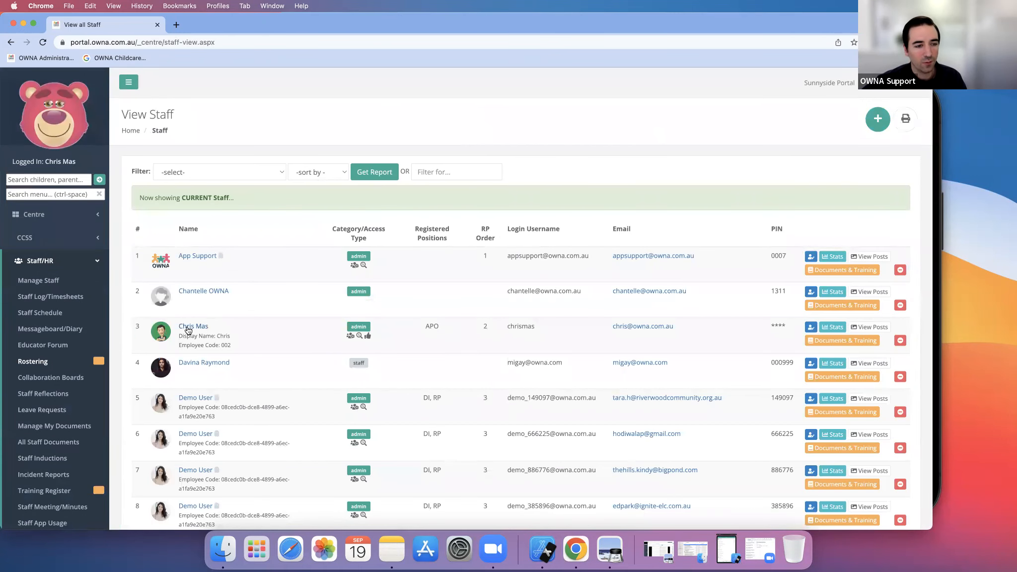
left_click(186, 327)
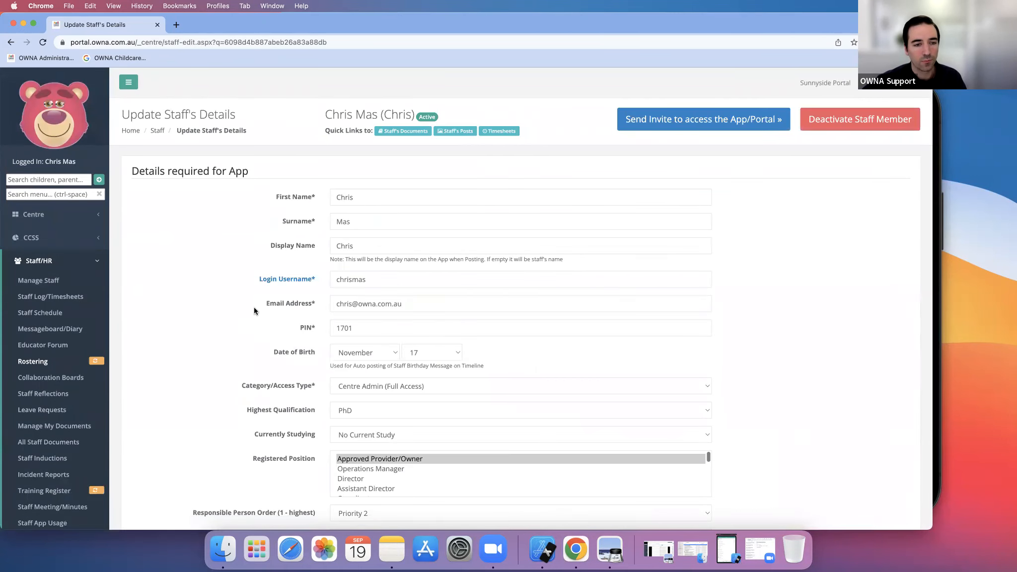
Select all four of the staff member's medical qualifications: first aid, anaphylaxis management, emergency asthma management and CPR training.
scroll(250, 323, "down", 5)
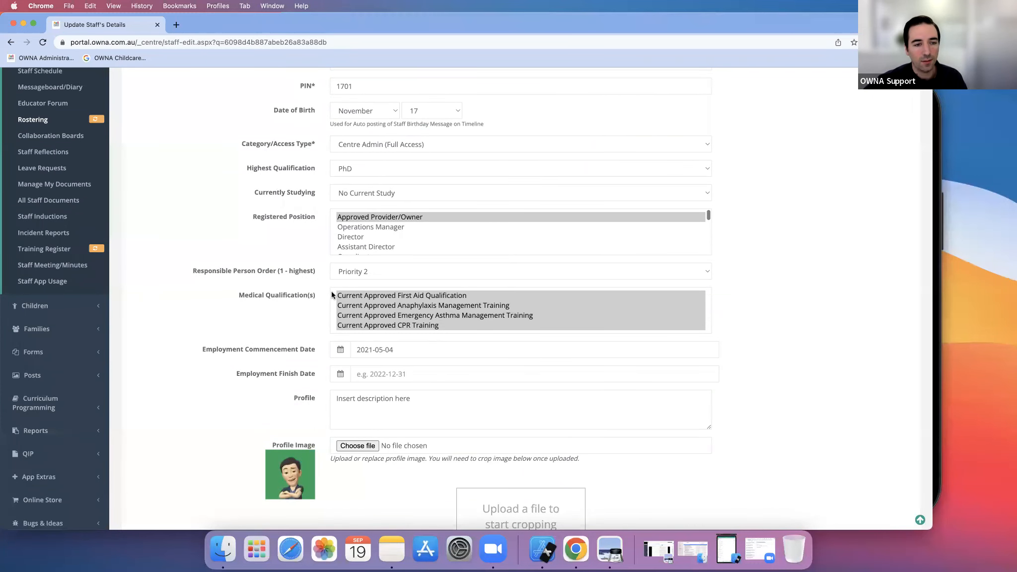
left_click(399, 299)
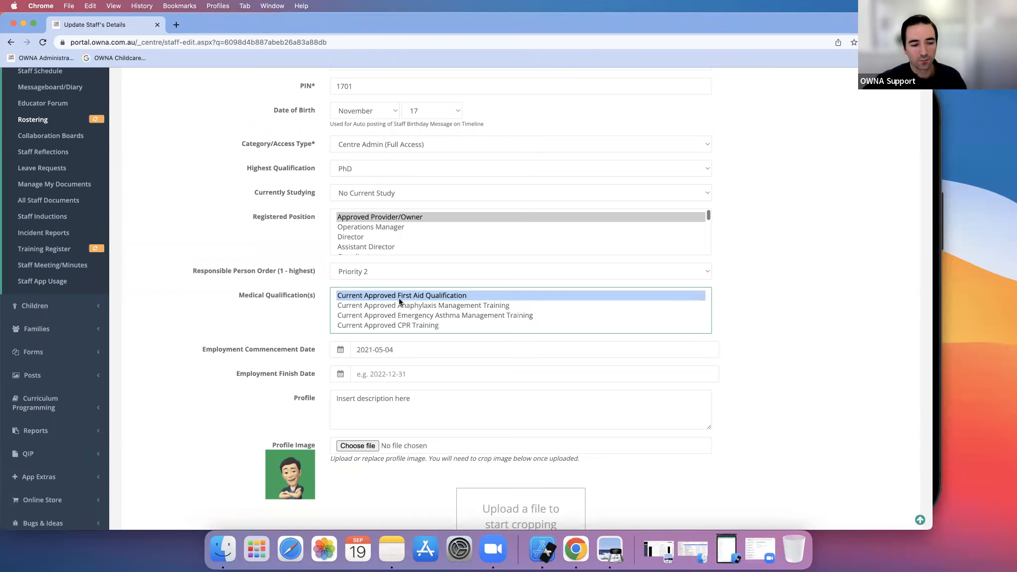
left_click(397, 305)
left_click(390, 316)
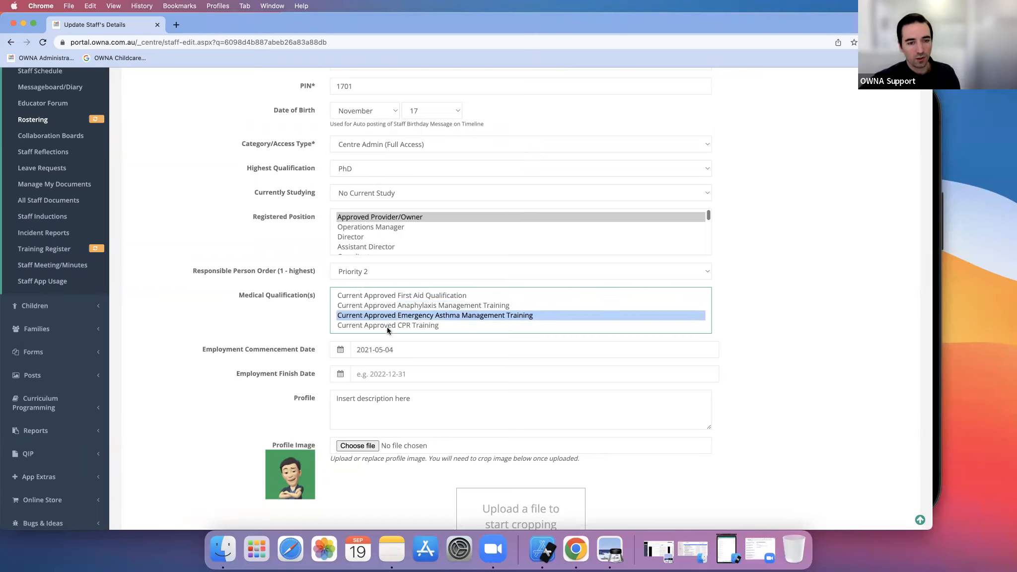
left_click(390, 326)
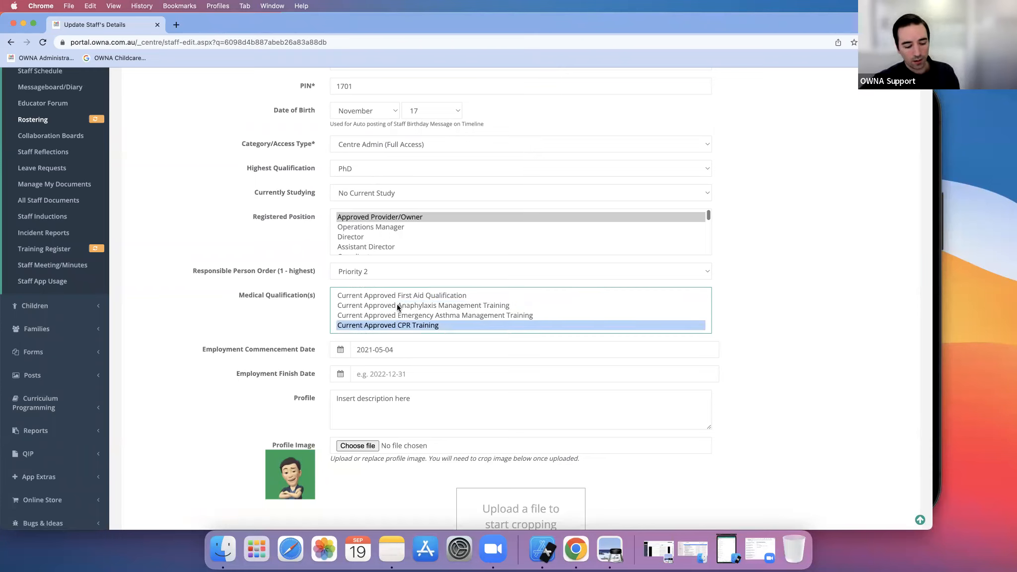
left_click(417, 314, "super")
left_click(419, 309, "super")
left_click(420, 297, "super")
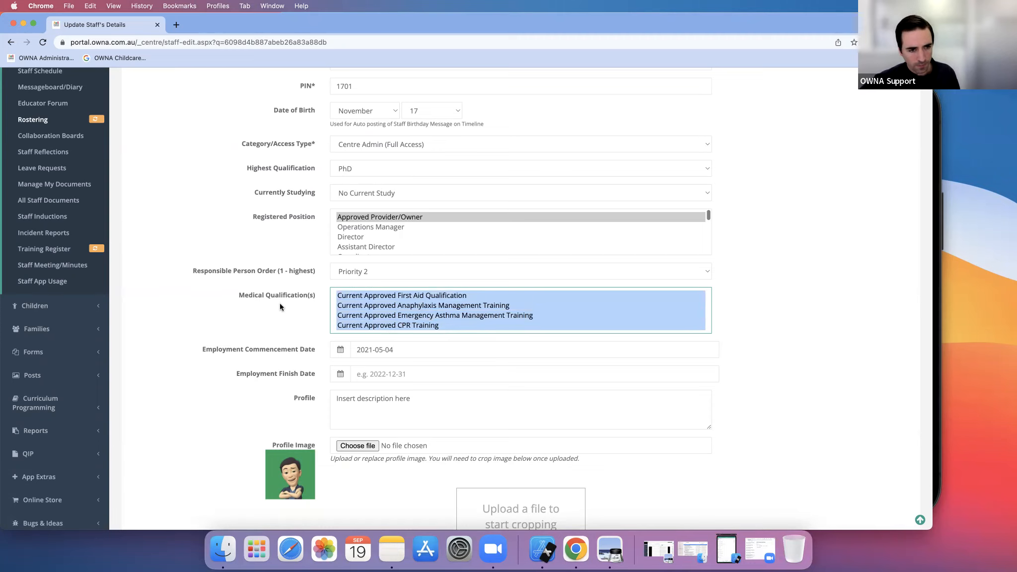
Examine the staff member's access type, qualification, registered position and Responsible Person order, plus the employment details including the Hourly Rate used for rostering reporting.
scroll(281, 313, "down", 2)
scroll(293, 313, "up", 3)
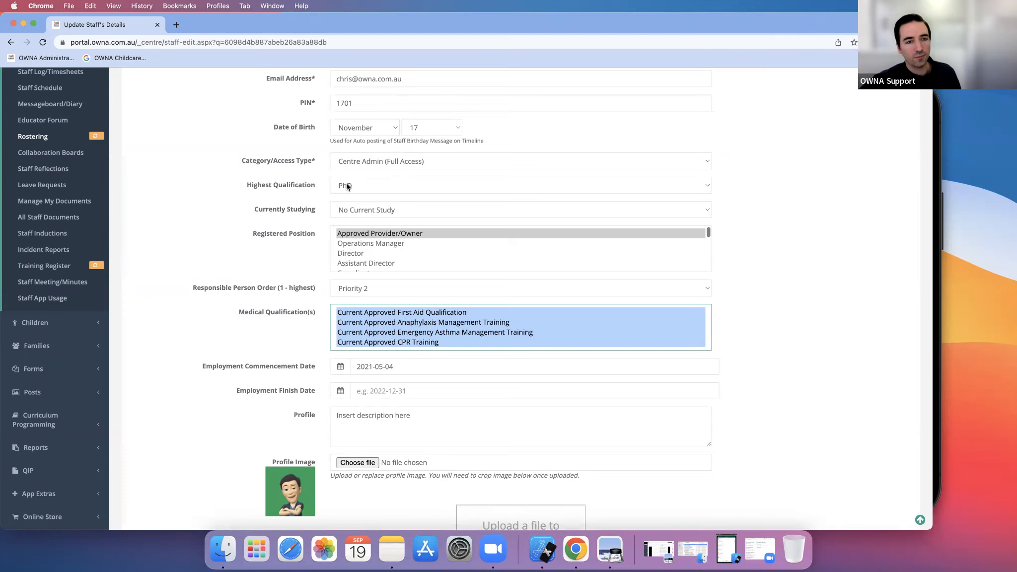
scroll(327, 186, "up", 1)
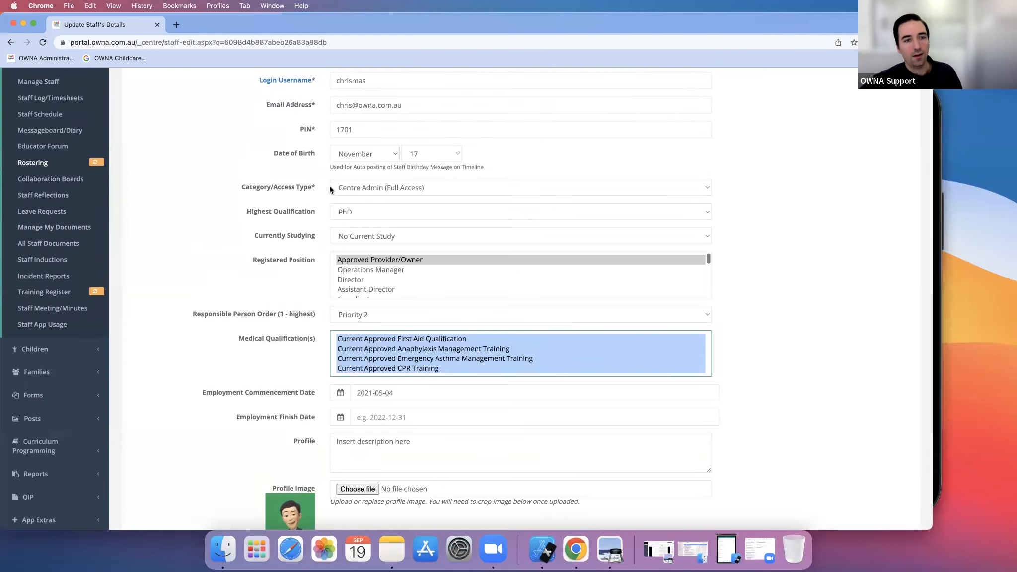
scroll(297, 209, "down", 10)
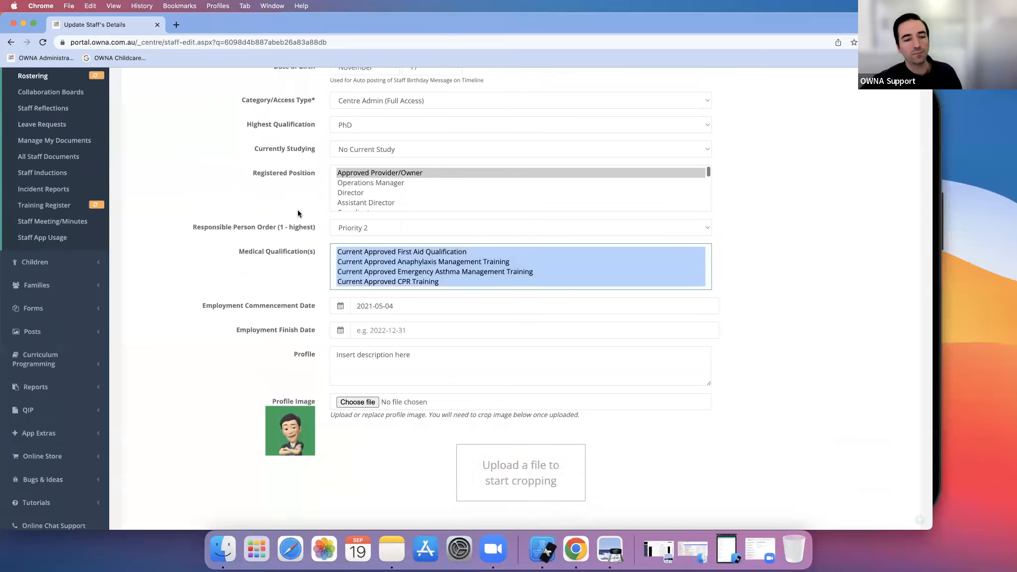
scroll(293, 224, "down", 20)
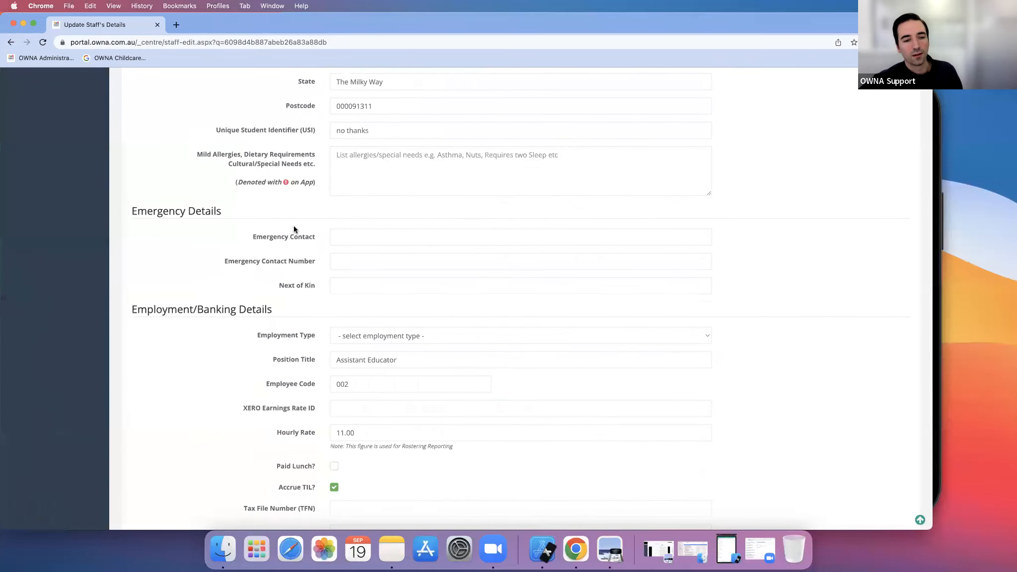
scroll(295, 228, "up", 7)
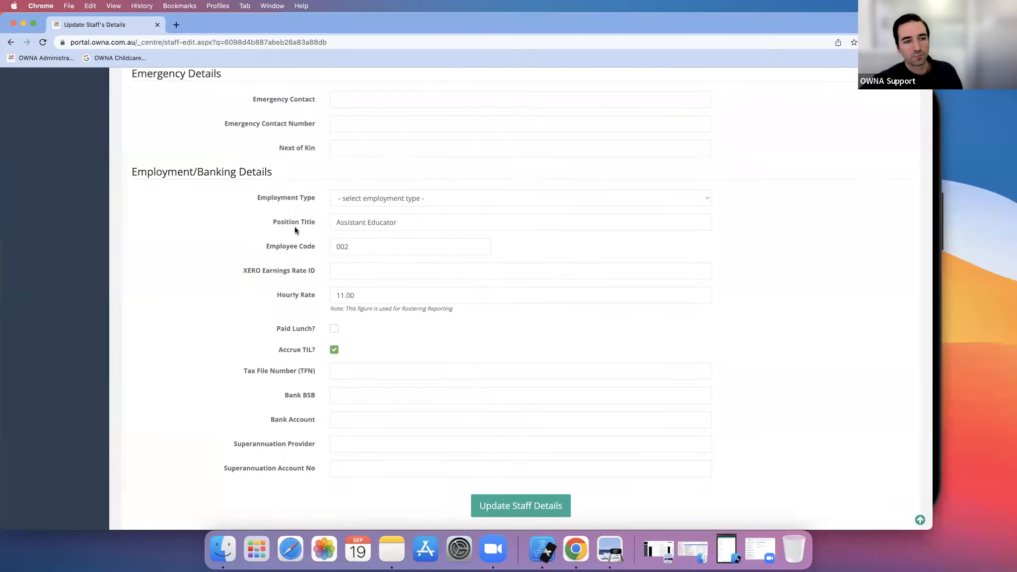
scroll(294, 227, "down", 2)
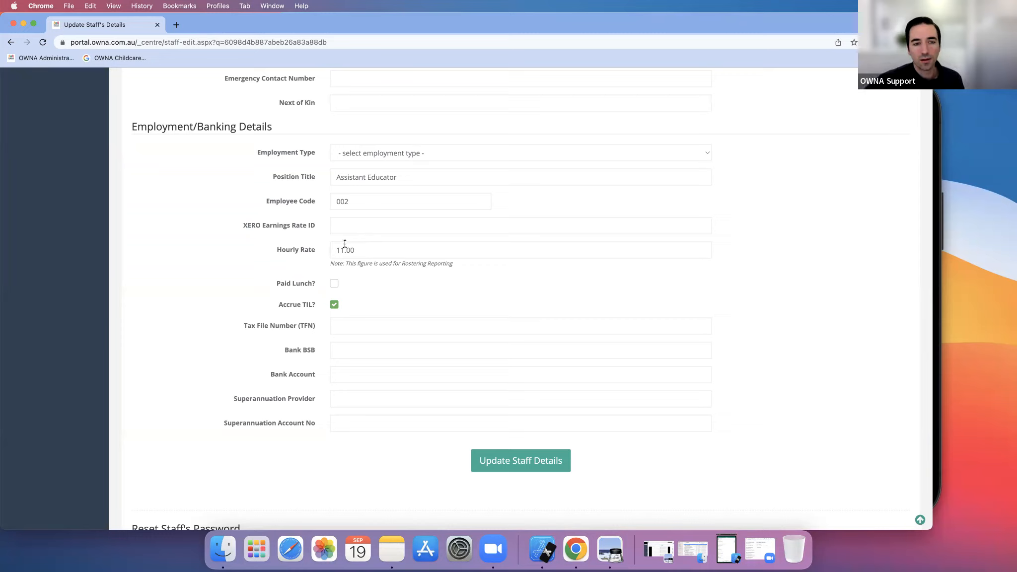
left_click_drag(345, 250, 365, 249)
left_click(364, 250)
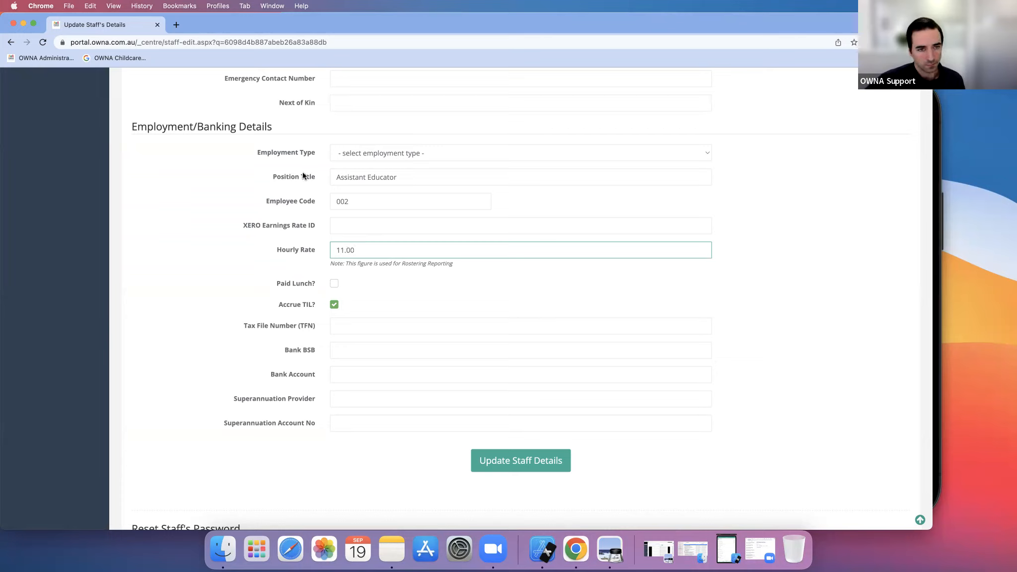
Set the staff member's Employment Type to Full Time and update the staff details.
left_click(354, 155)
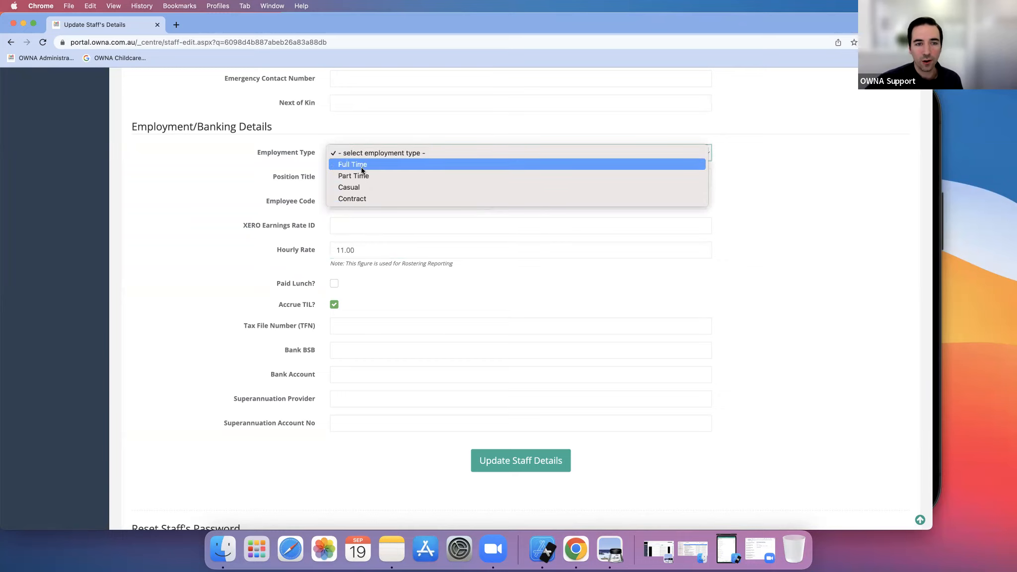
left_click(356, 164)
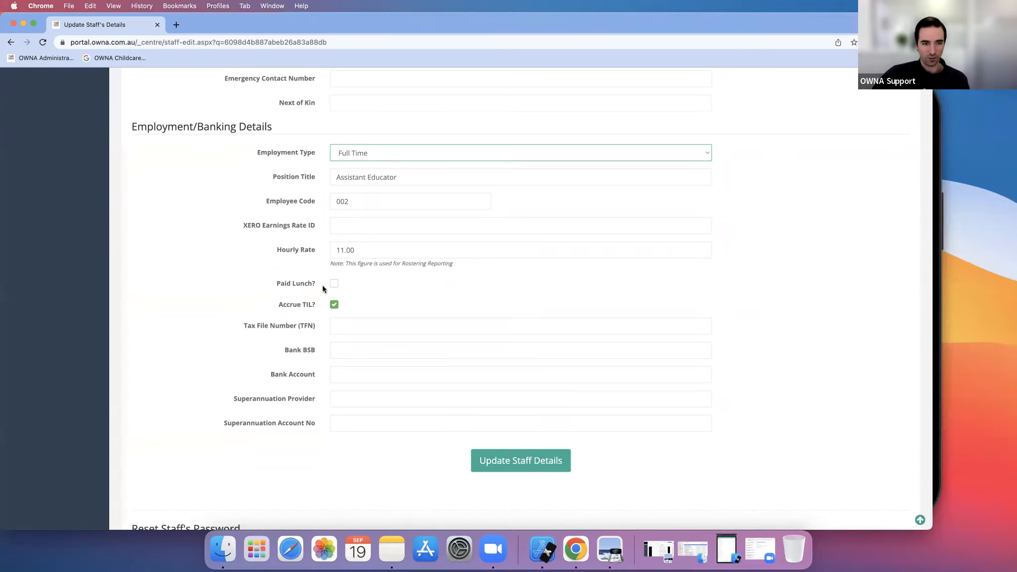
left_click(504, 459)
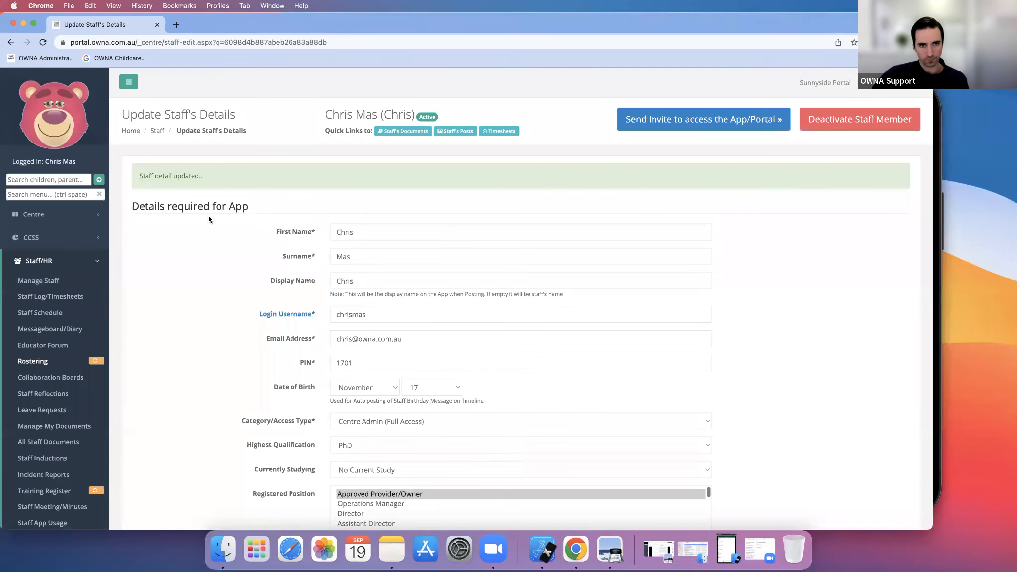
Return to Rostering and open the Staff Summary to review each staff member's shifts and acknowledgement status for the week starting 2022-09-19.
left_click(37, 362)
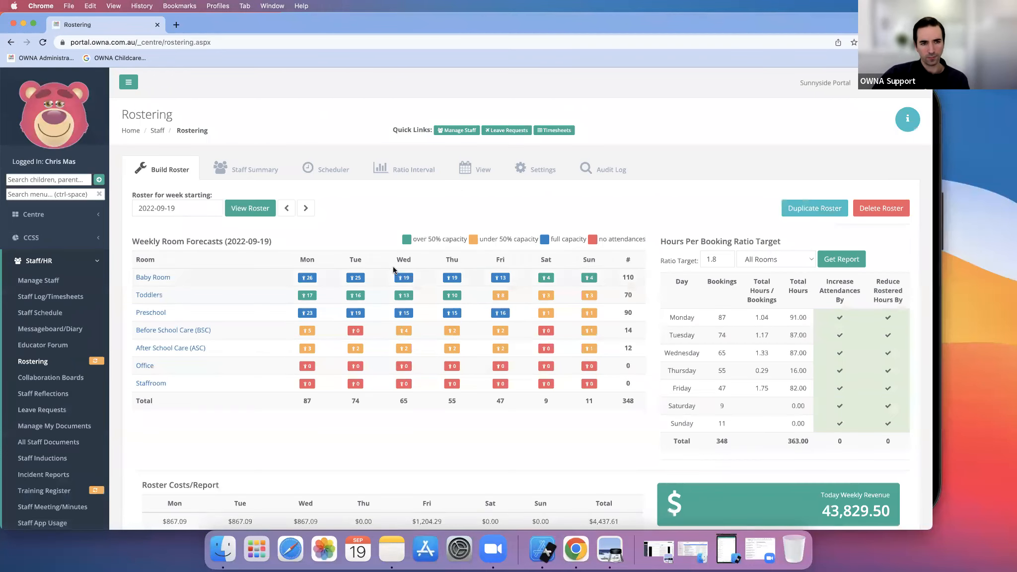
scroll(385, 267, "down", 3)
scroll(386, 264, "up", 5)
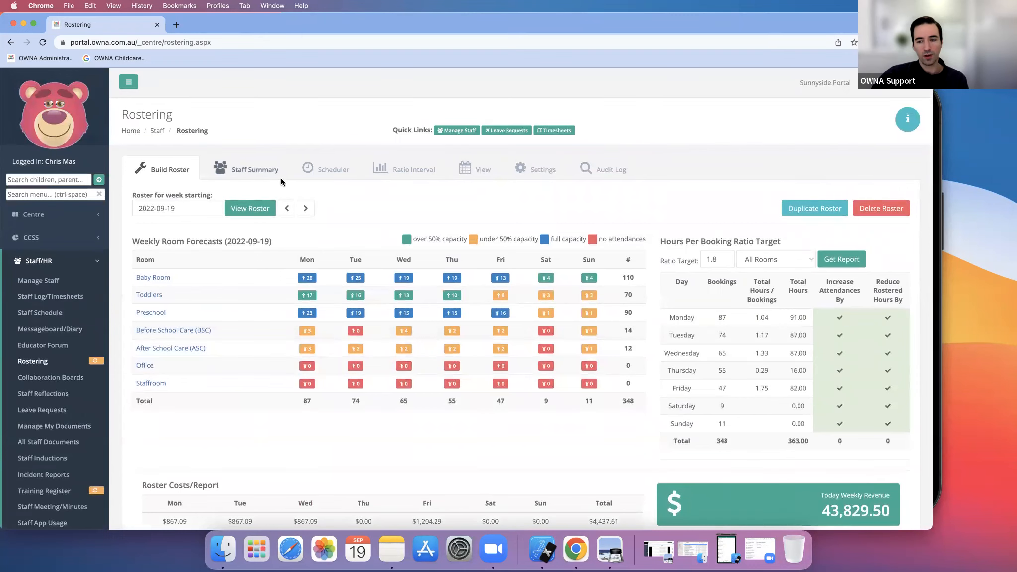
left_click(257, 172)
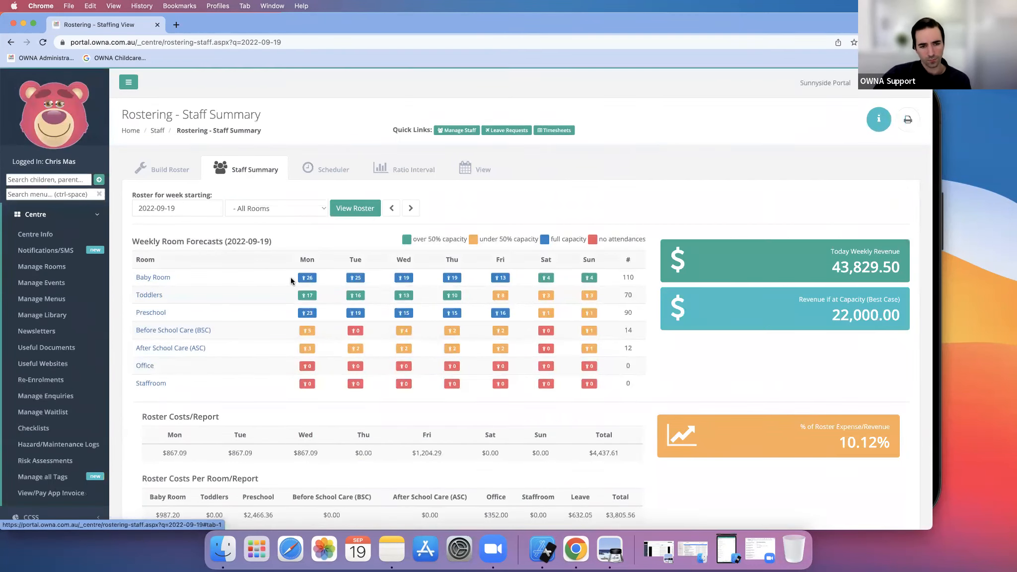
scroll(288, 279, "down", 10)
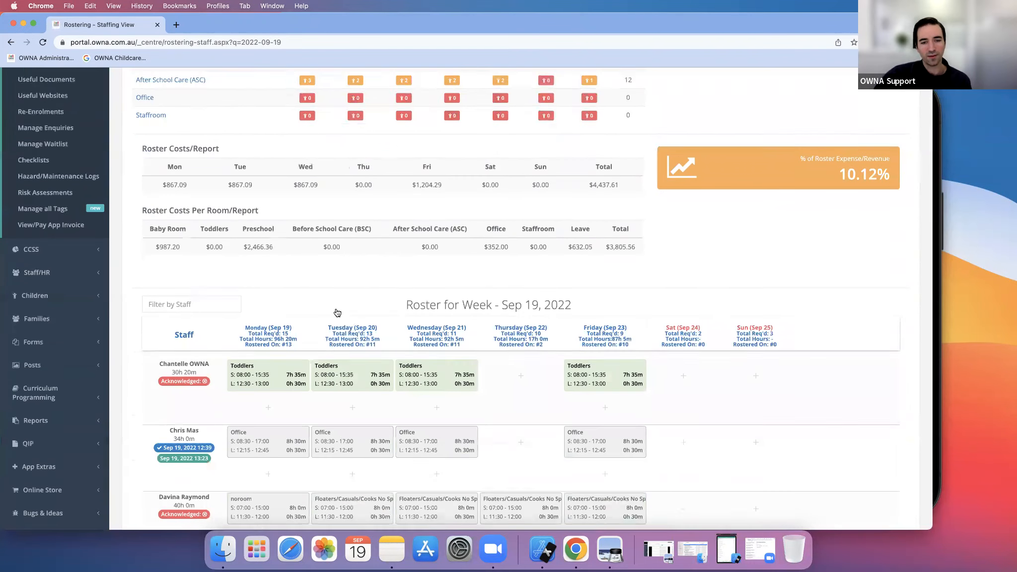
scroll(494, 303, "down", 1)
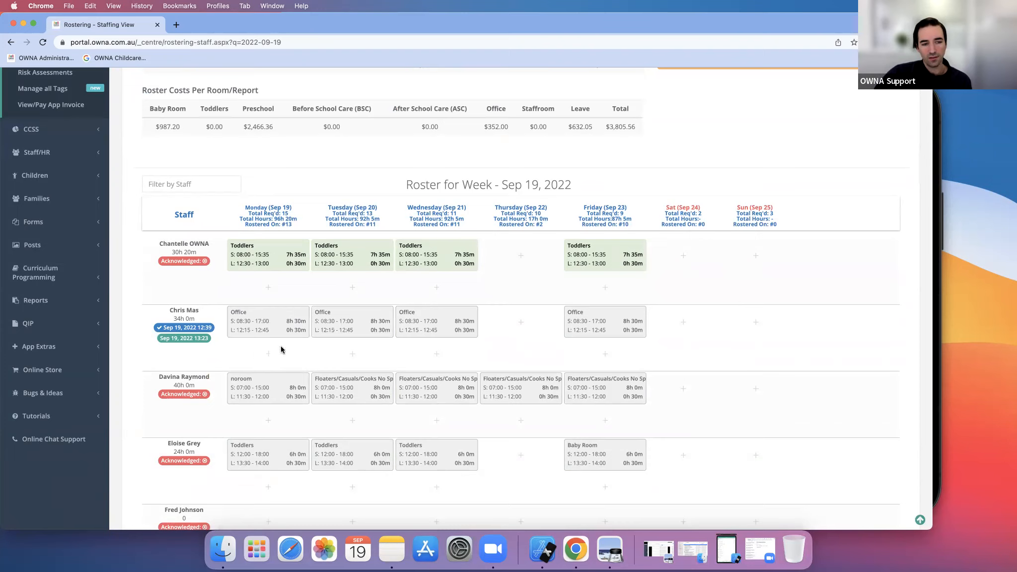
mouse_move(268, 327)
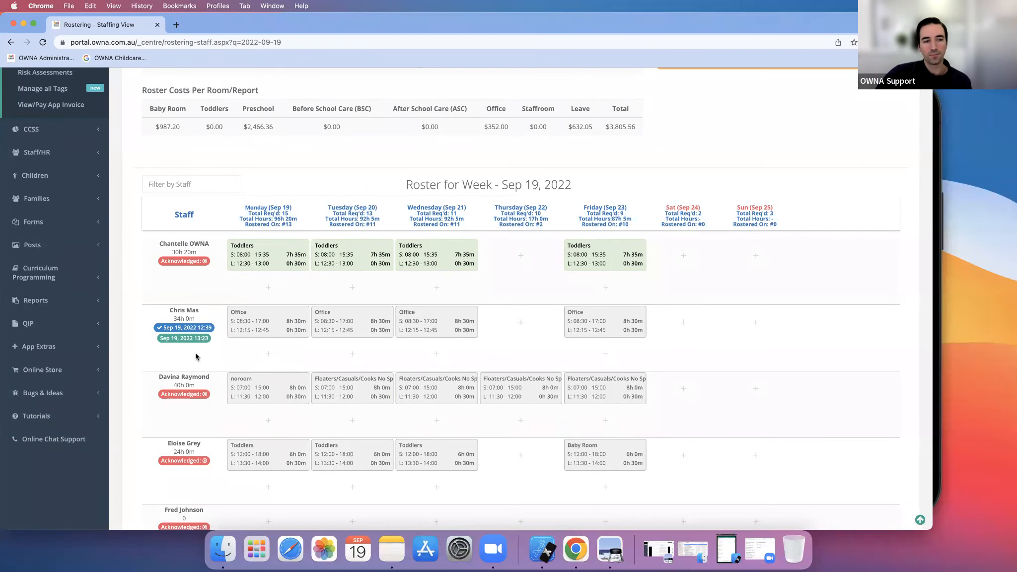
scroll(209, 342, "down", 5)
scroll(209, 342, "up", 5)
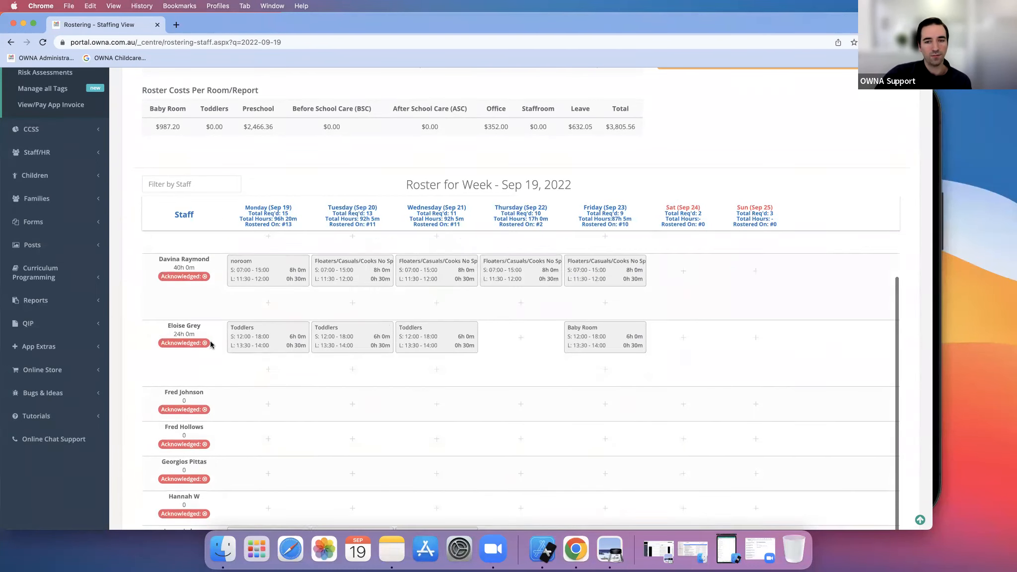
Filter the Staff Summary by the staff member's first name and check the roster acknowledged and viewed timestamps.
scroll(204, 338, "up", 3)
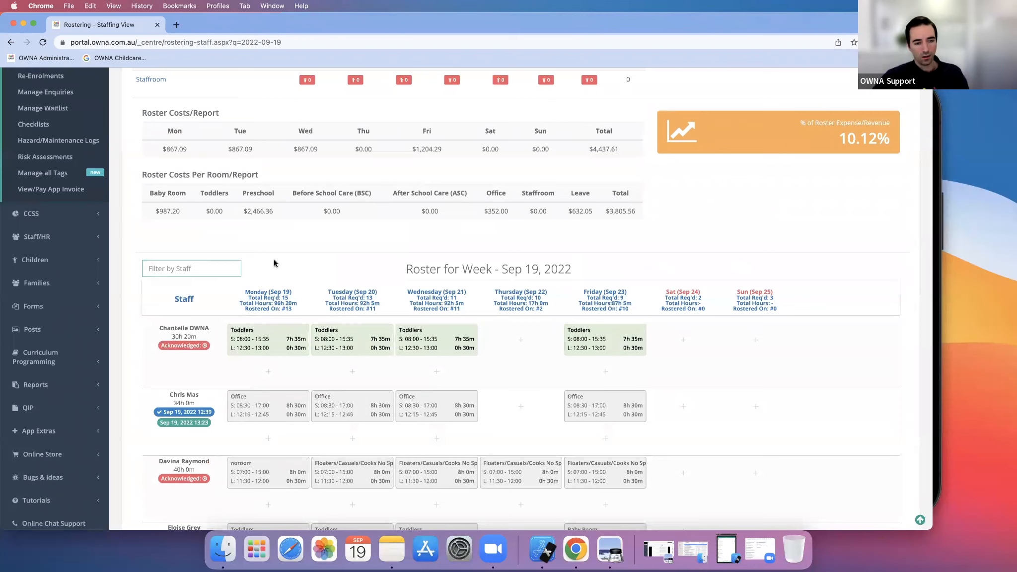
type("chris")
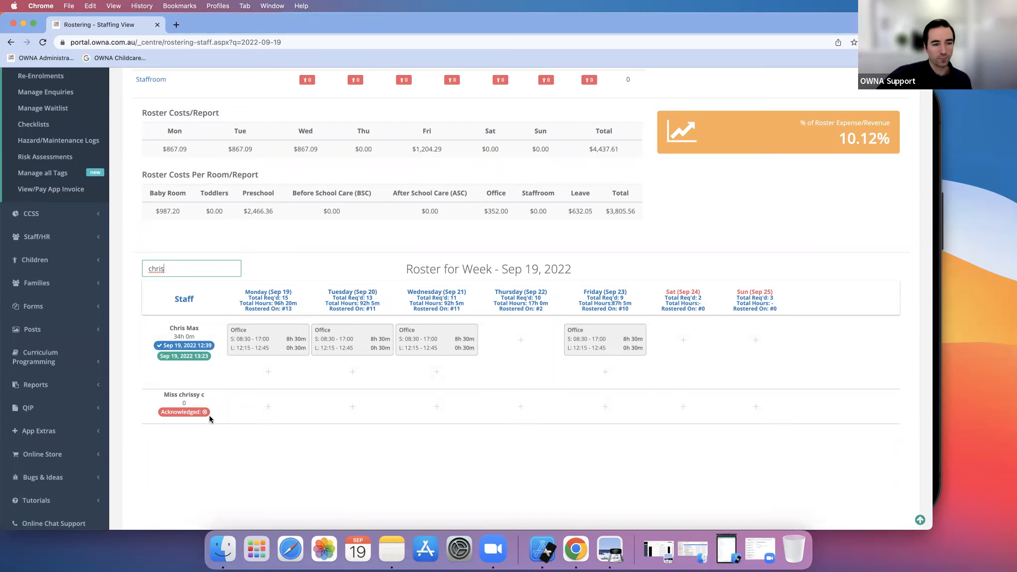
scroll(209, 416, "down", 3)
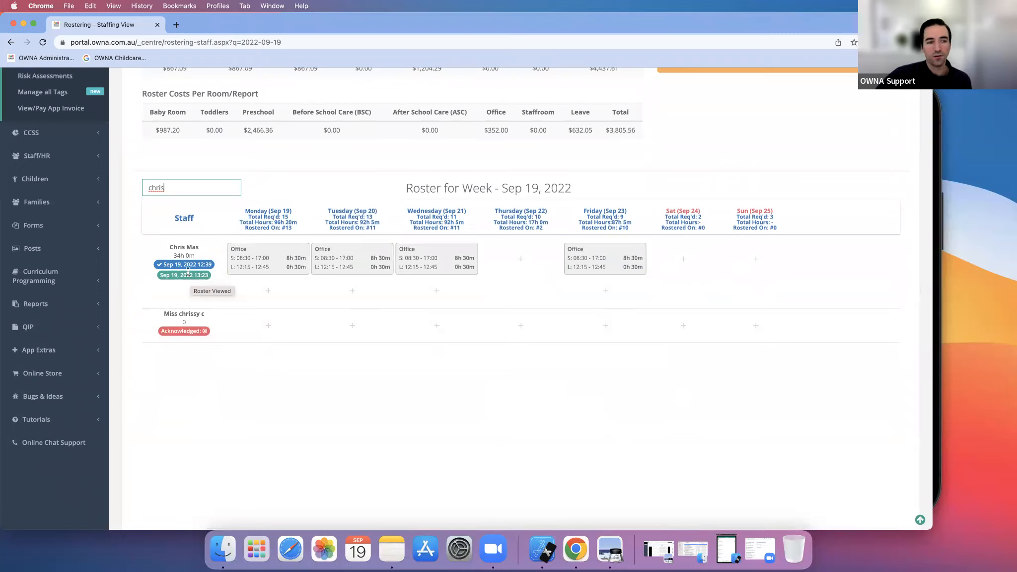
Switch to the Simulator phone app, show the Monday Sep 19 roster and open the details of the Office staff member rostered 08:30 - 17:00.
left_click(545, 548)
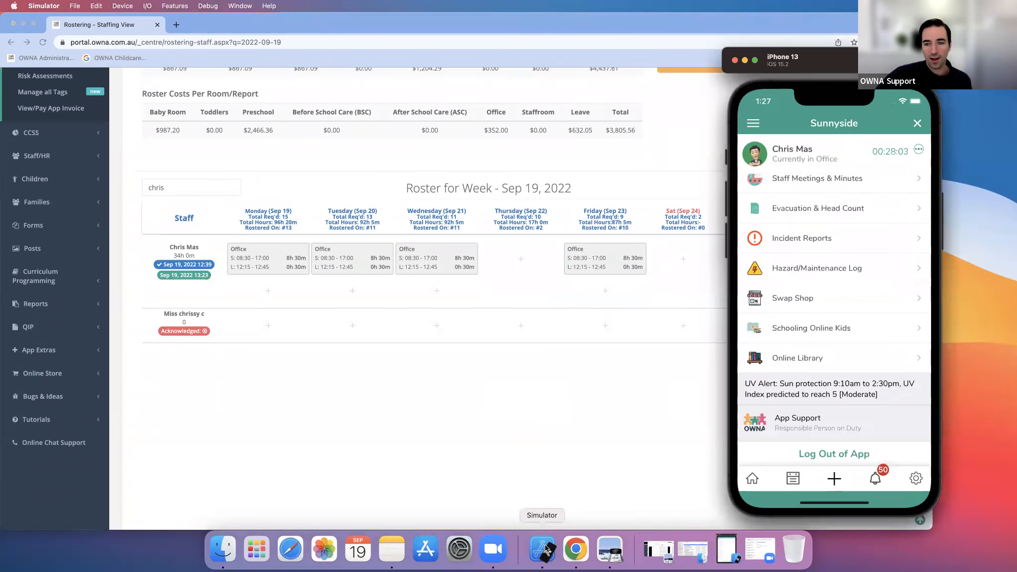
left_click_drag(841, 213, 820, 369)
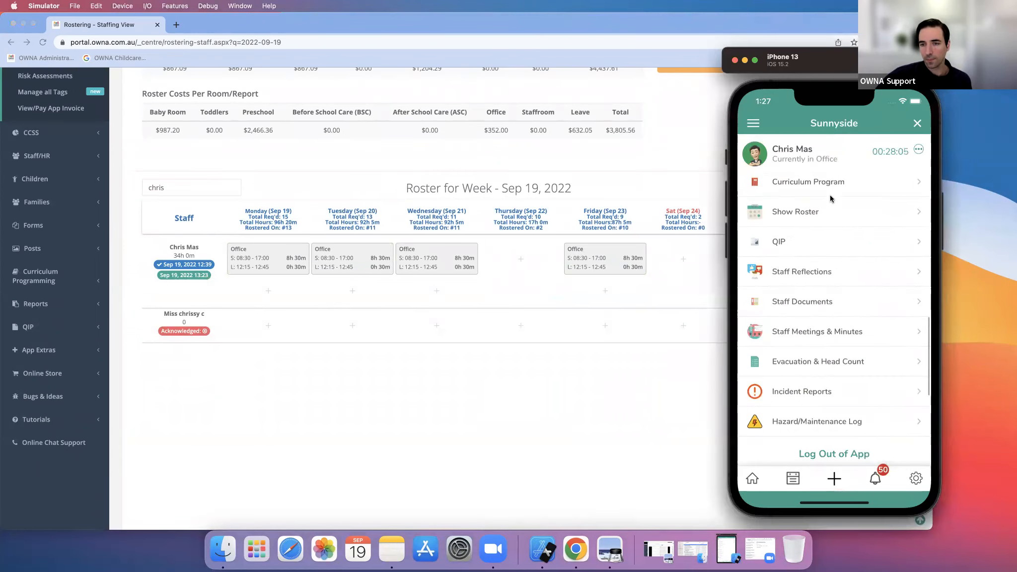
left_click(820, 212)
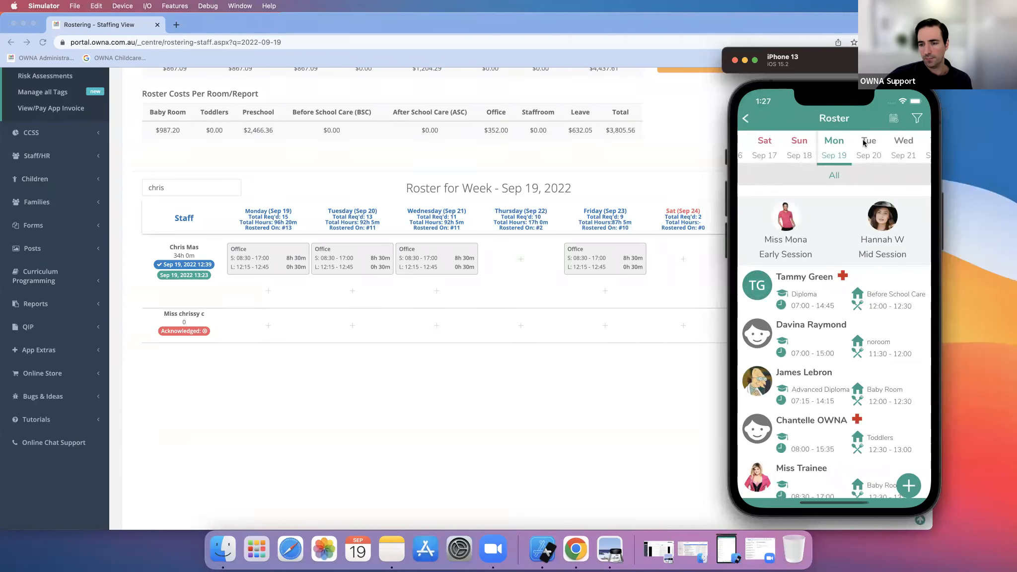
scroll(796, 441, "down", 3)
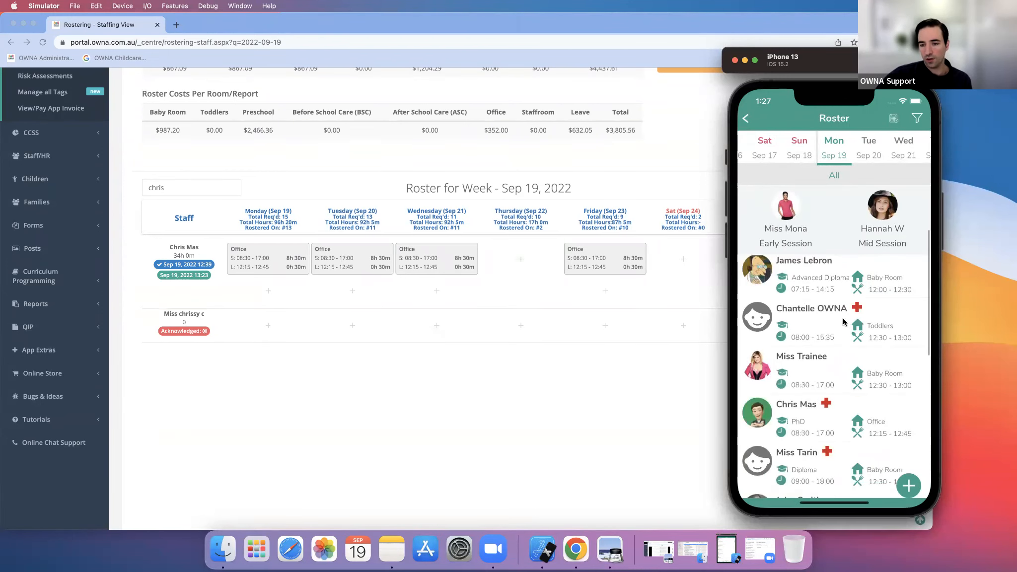
left_click(800, 415)
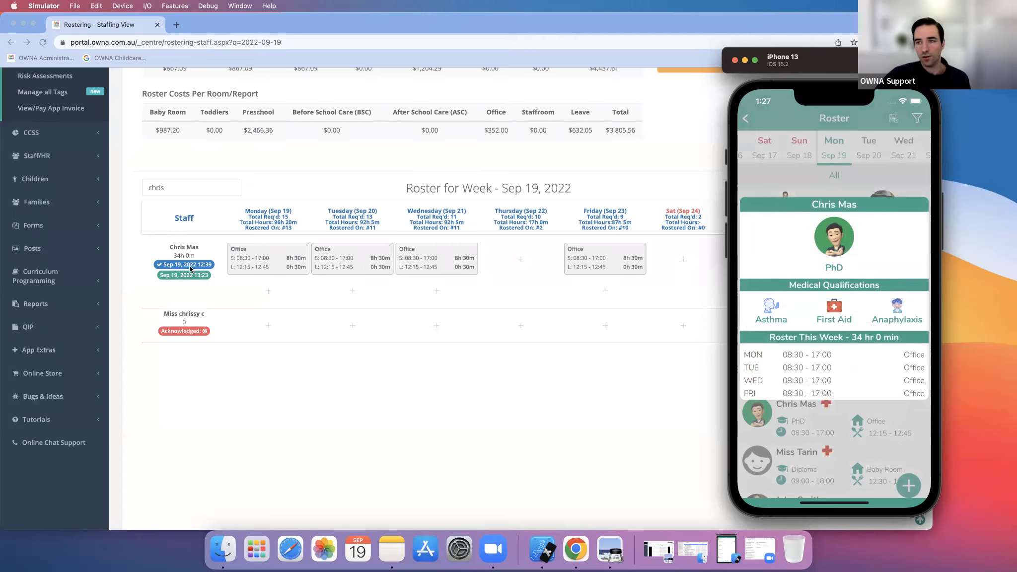
Return to the rostering page in Chrome and open the Scheduler for the week starting 2022-09-19.
left_click(236, 370)
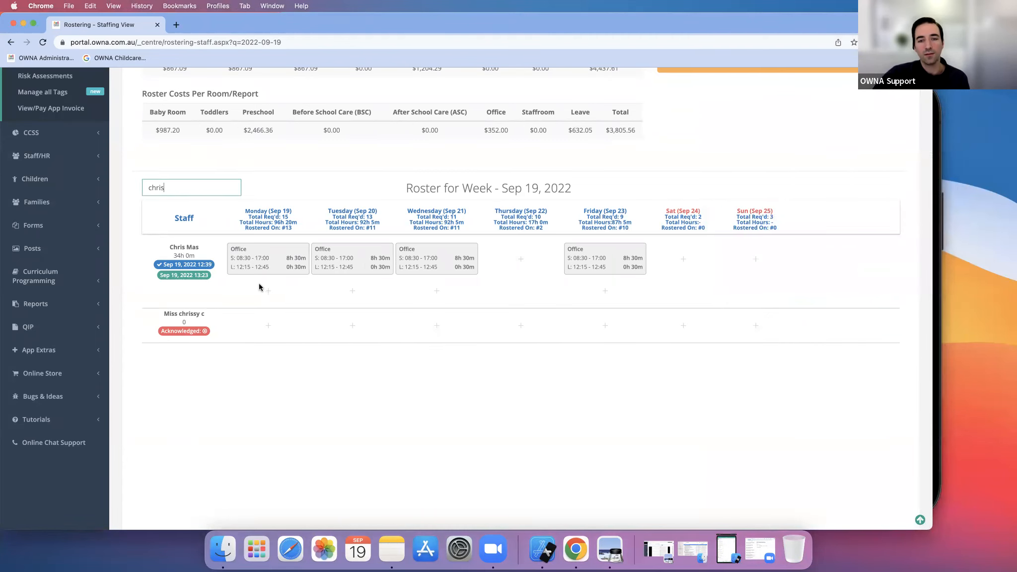
scroll(259, 287, "up", 2)
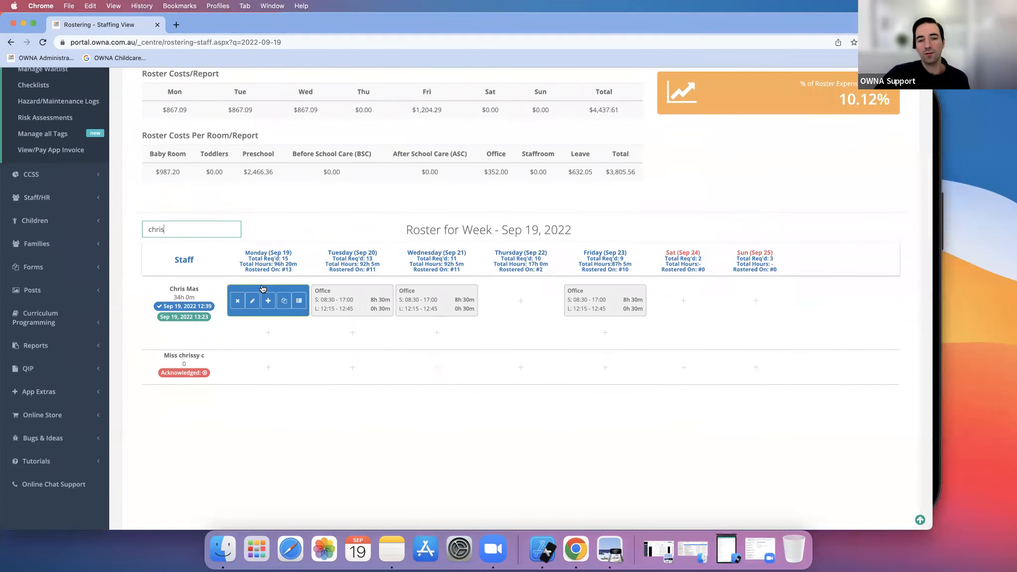
scroll(261, 288, "up", 5)
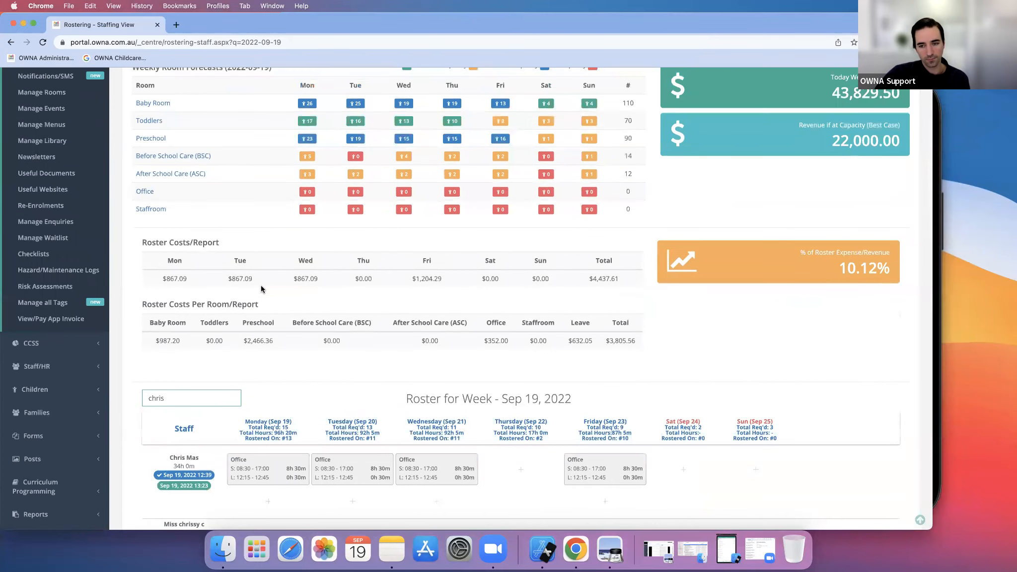
scroll(261, 285, "up", 5)
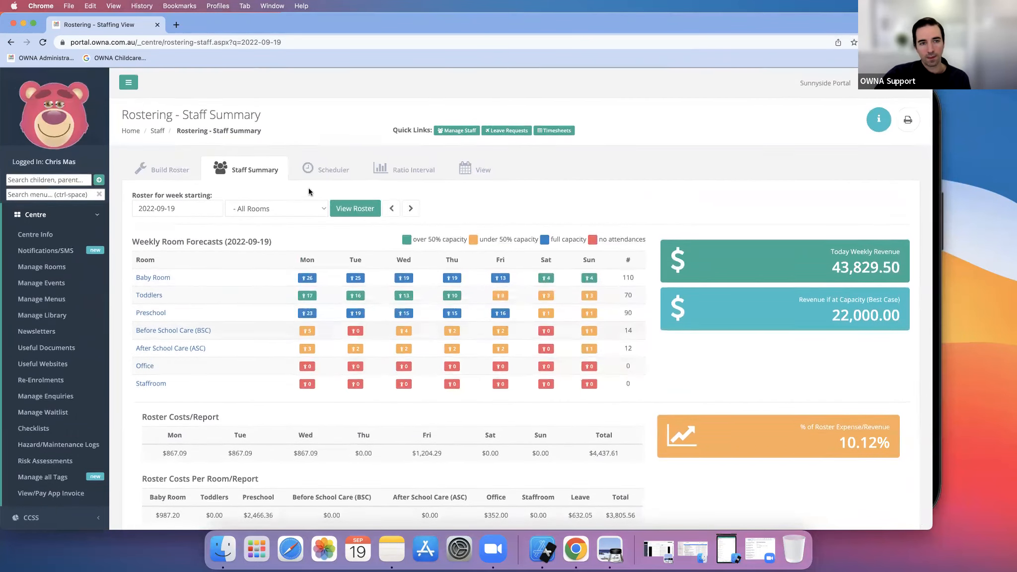
left_click(318, 169)
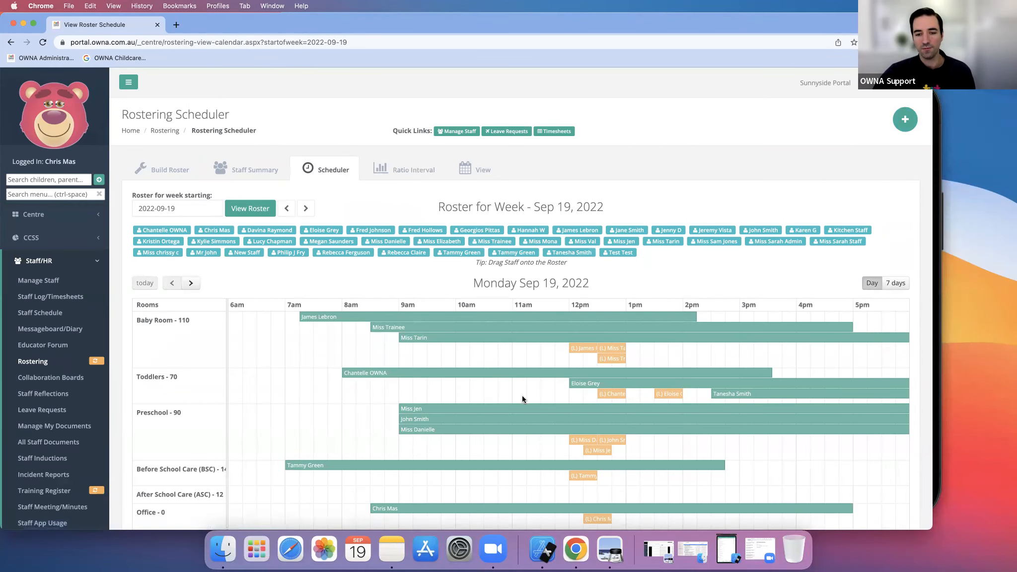
scroll(537, 398, "down", 3)
scroll(537, 400, "down", 1)
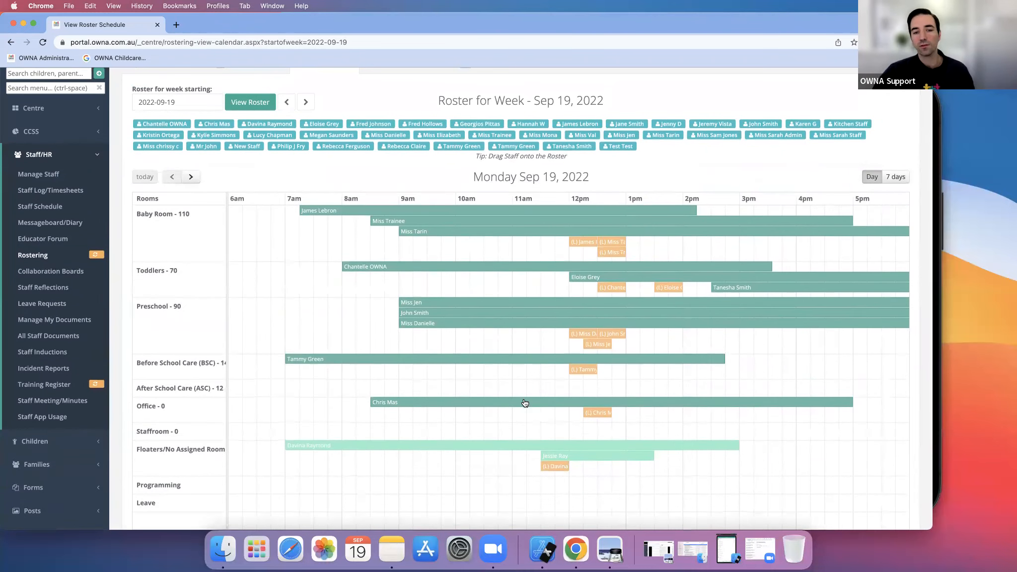
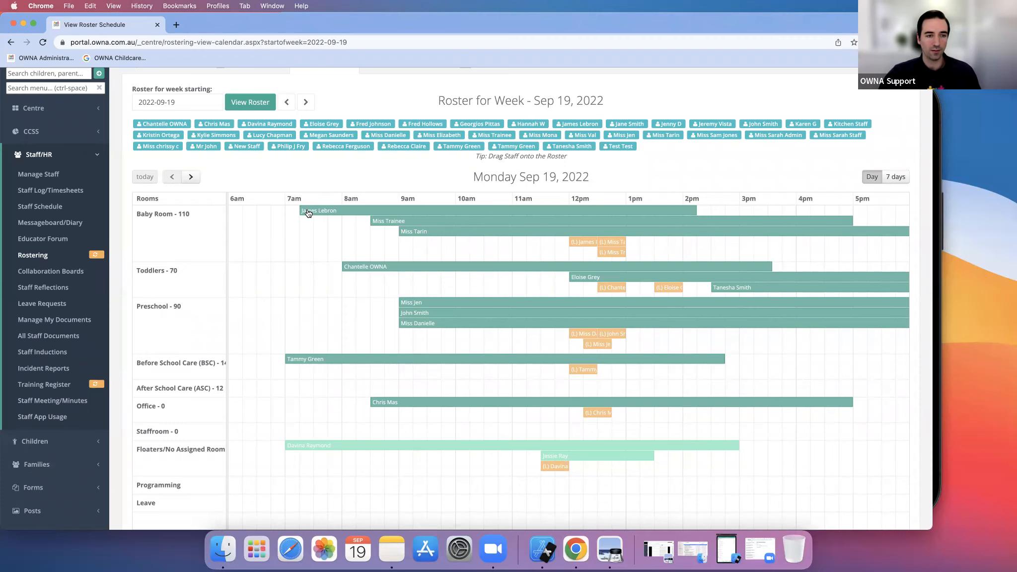
Examine Monday's shifts and lunch breaks in each room, including the Floaters, Programming and Leave rows.
scroll(296, 290, "down", 3)
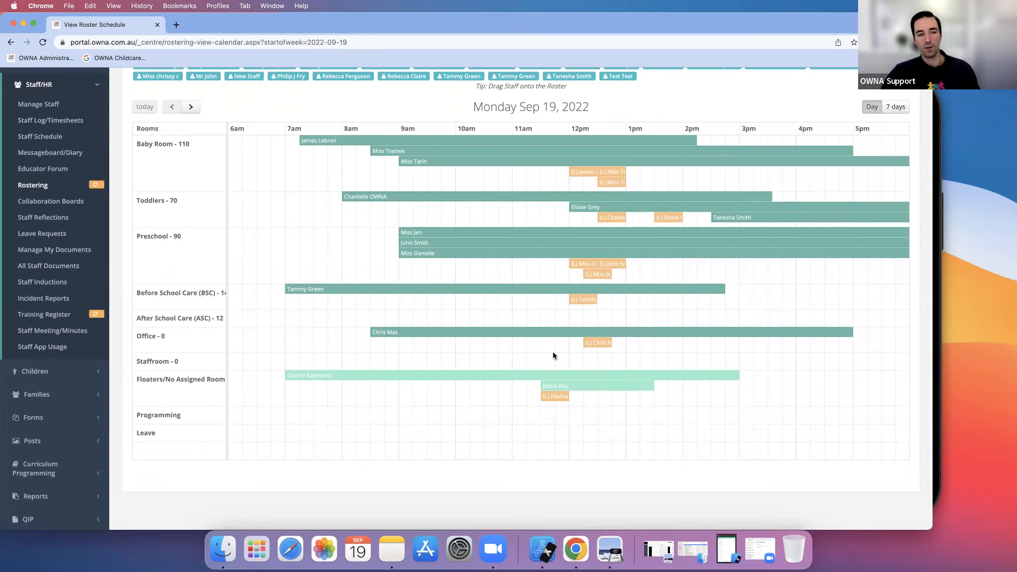
scroll(531, 369, "down", 1)
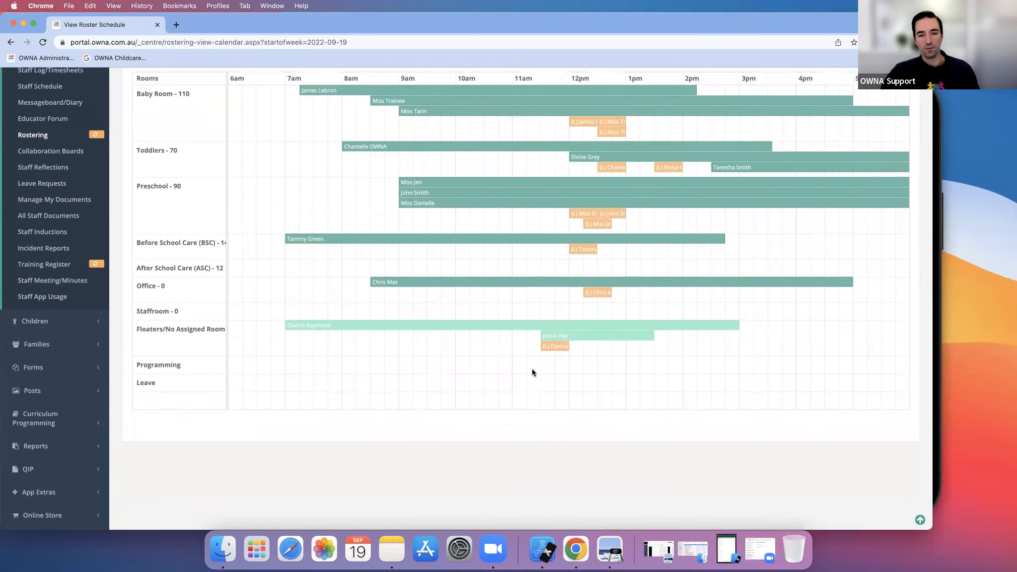
scroll(534, 373, "up", 1)
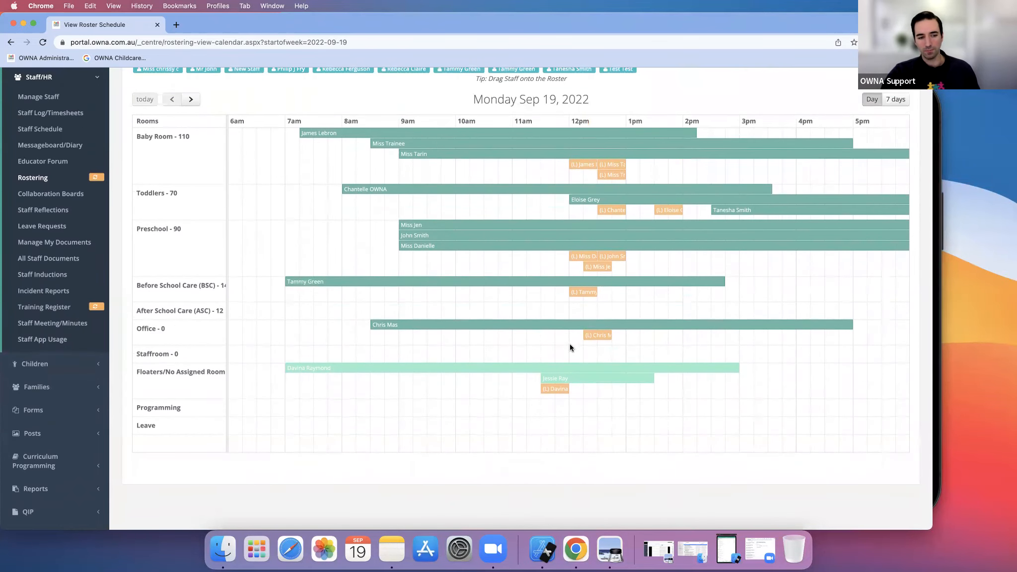
scroll(569, 344, "up", 4)
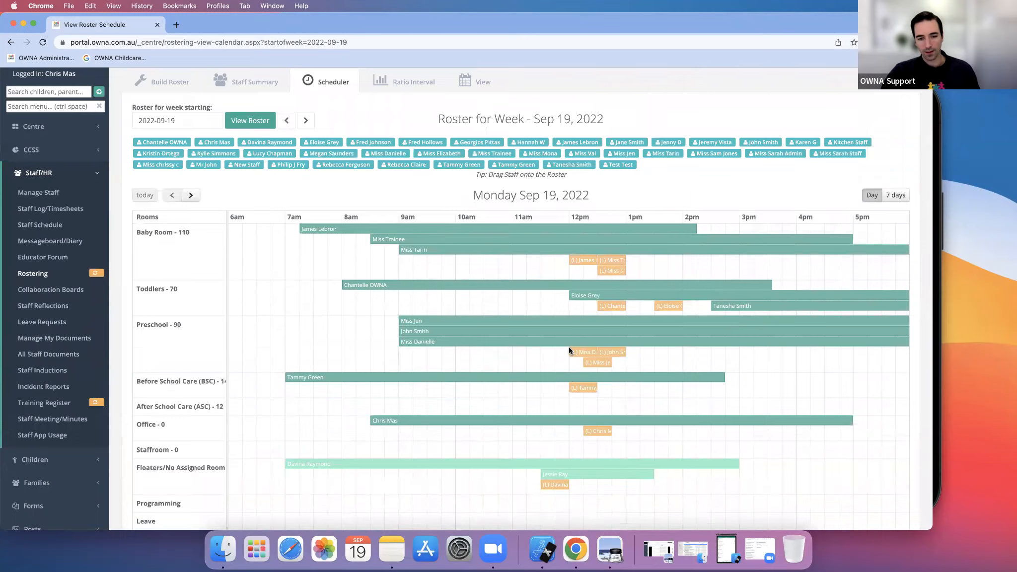
scroll(569, 346, "down", 3)
scroll(496, 350, "down", 2)
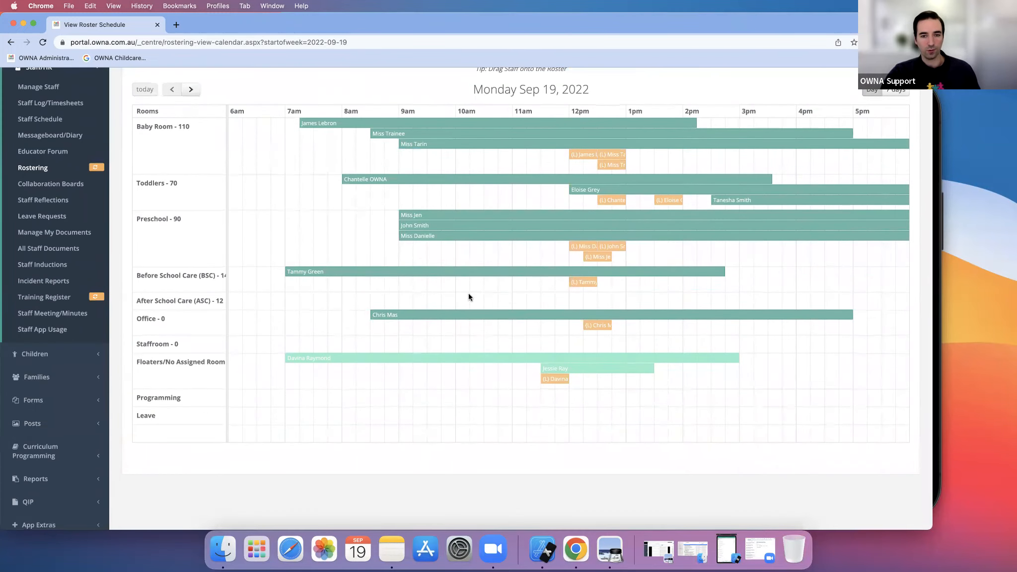
scroll(464, 294, "up", 4)
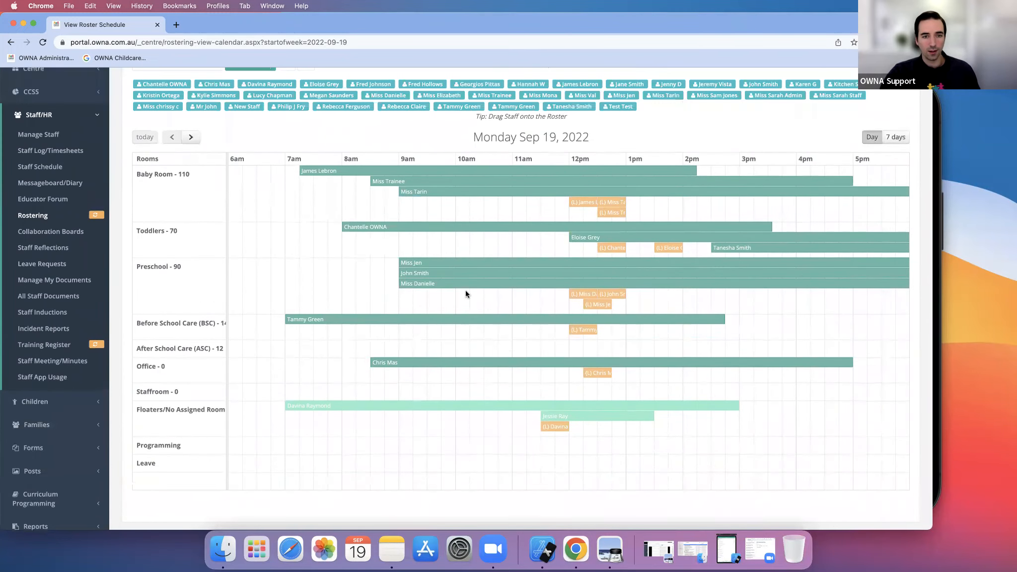
Add the third staff member listed under Preschool to Programming from 2pm to 3pm on Monday Sep 19.
scroll(466, 296, "down", 1)
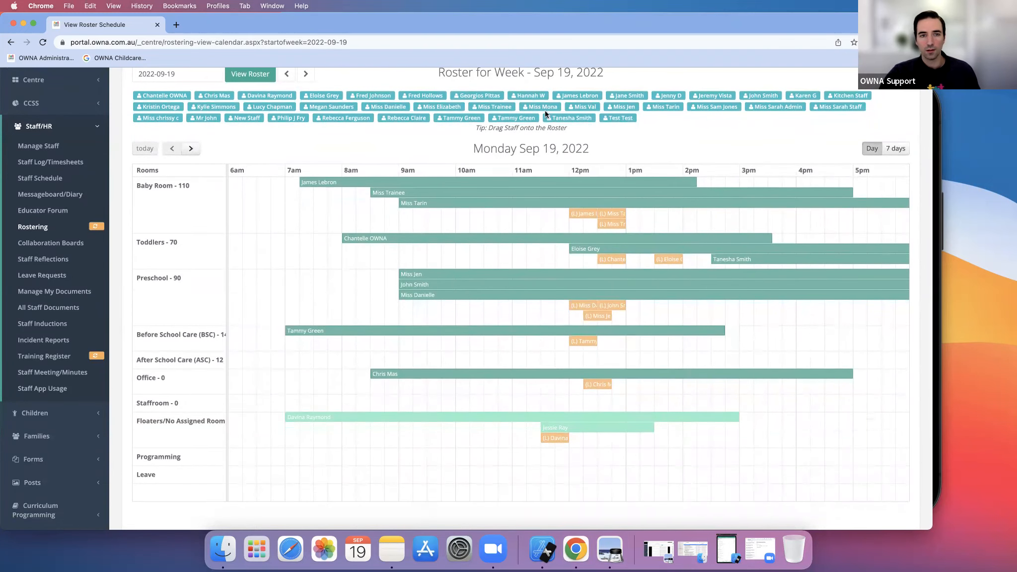
left_click_drag(388, 108, 694, 457)
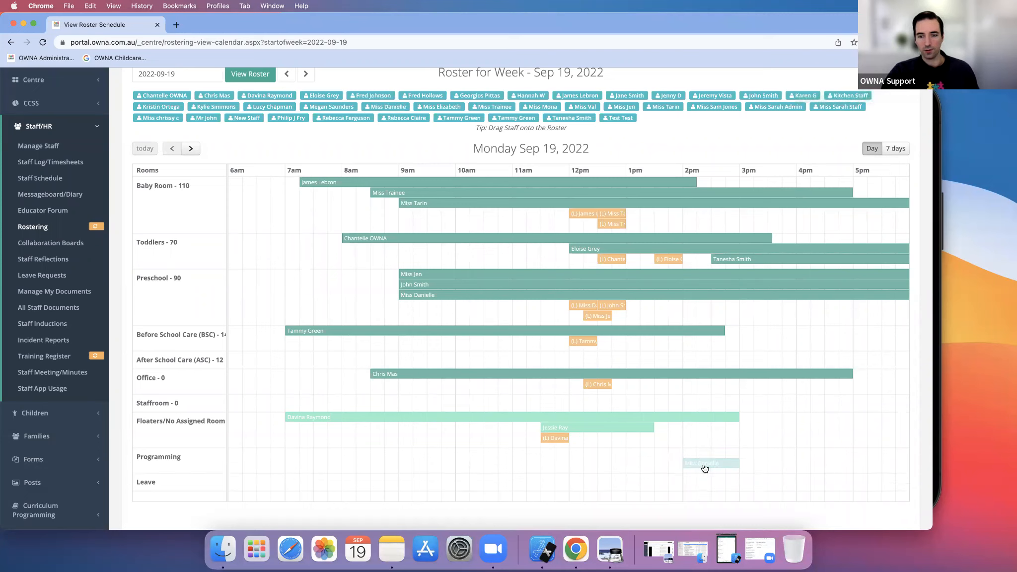
scroll(756, 401, "down", 3)
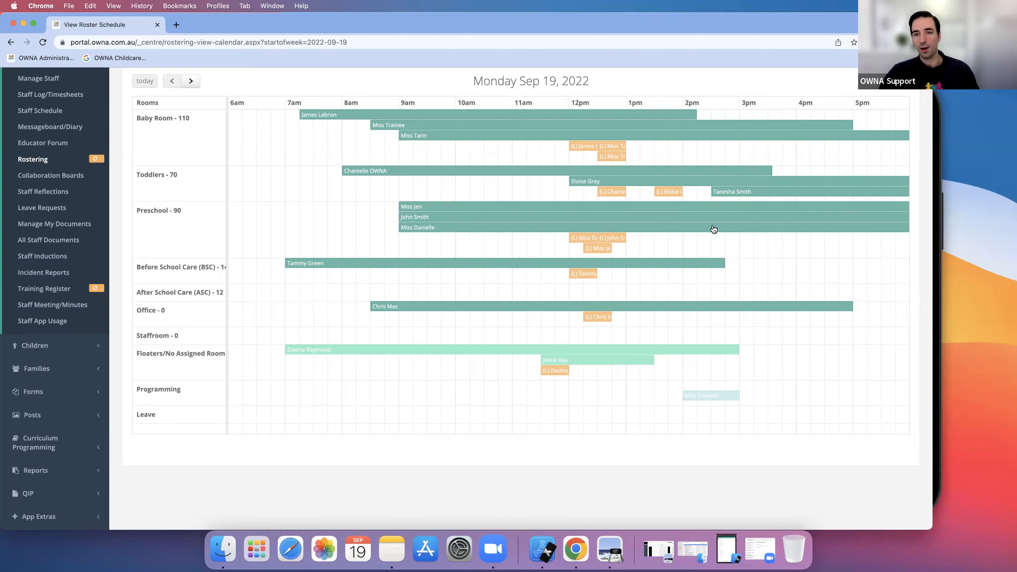
scroll(708, 236, "down", 3)
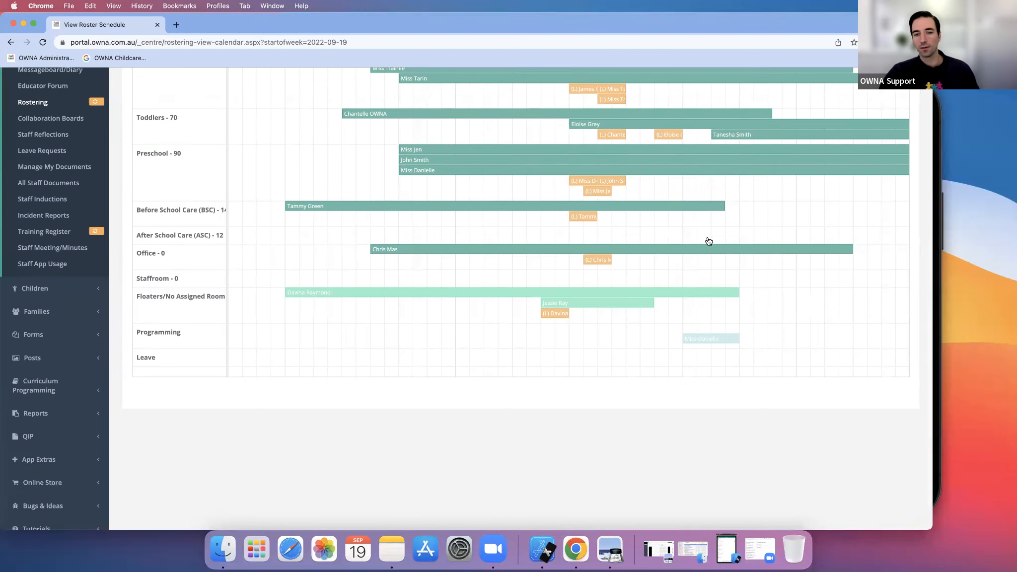
Move the second Preschool shift on Monday to a 7am start and shorten it to finish at 3pm.
scroll(689, 241, "up", 4)
scroll(615, 288, "up", 2)
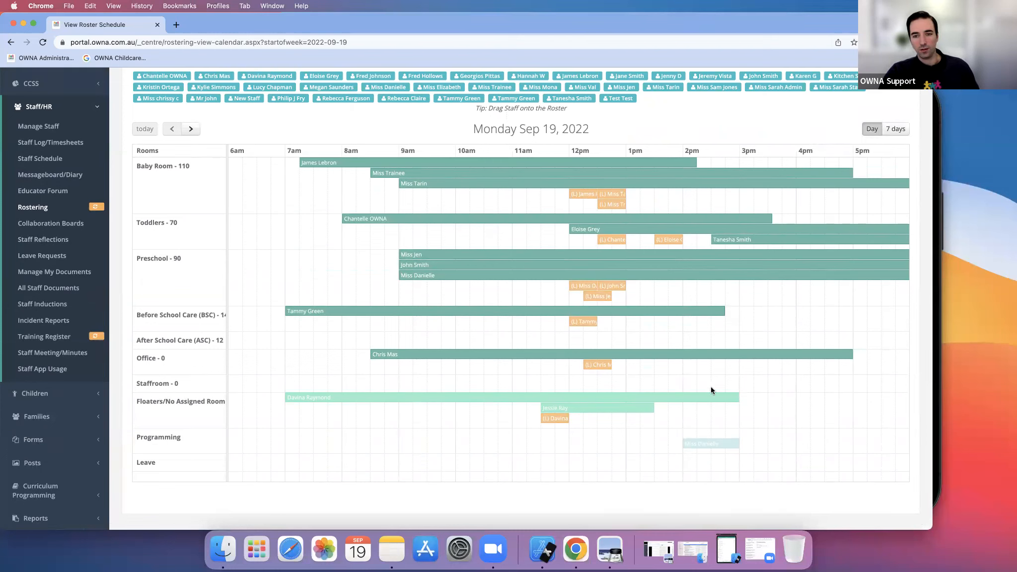
left_click_drag(717, 264, 601, 268)
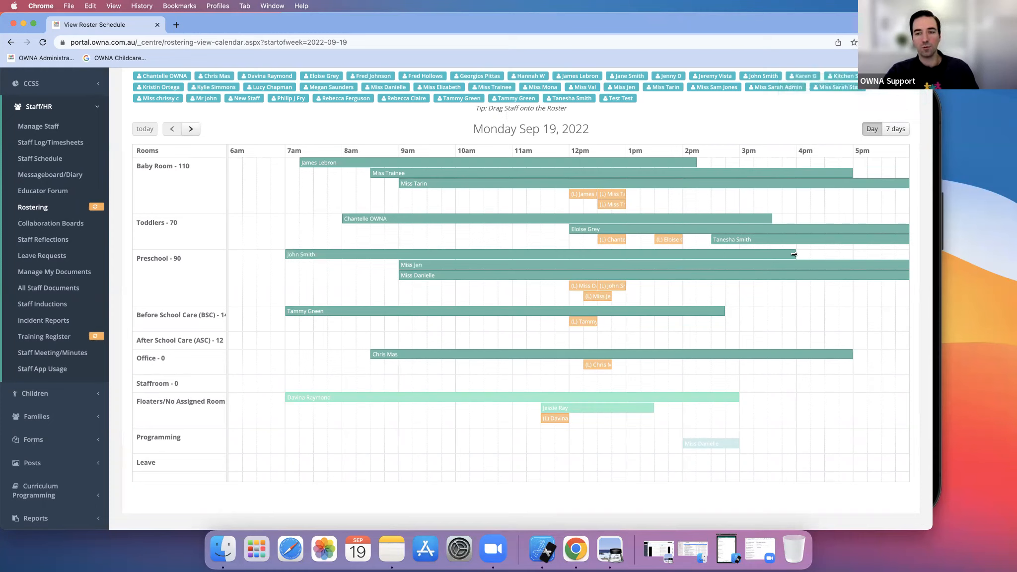
left_click_drag(794, 255, 737, 255)
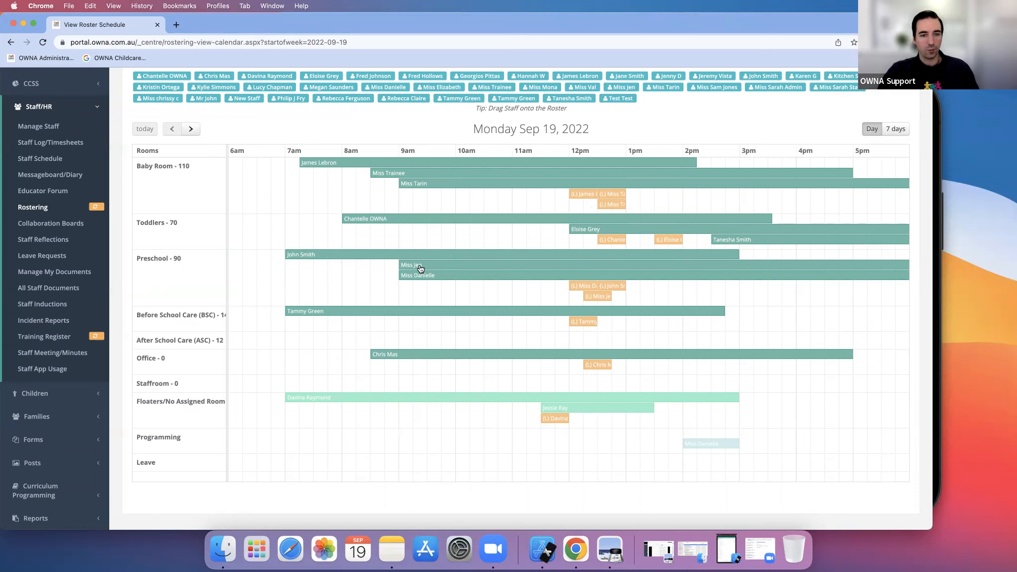
Swap the second Preschool staff member with the third Baby Room staff member on Monday.
left_click_drag(422, 266, 424, 295)
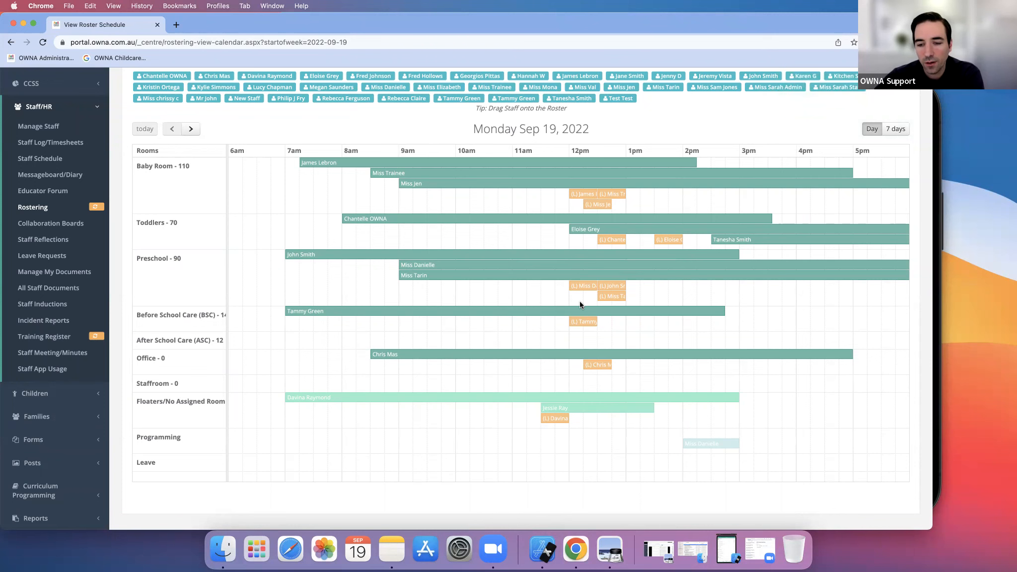
scroll(580, 305, "up", 4)
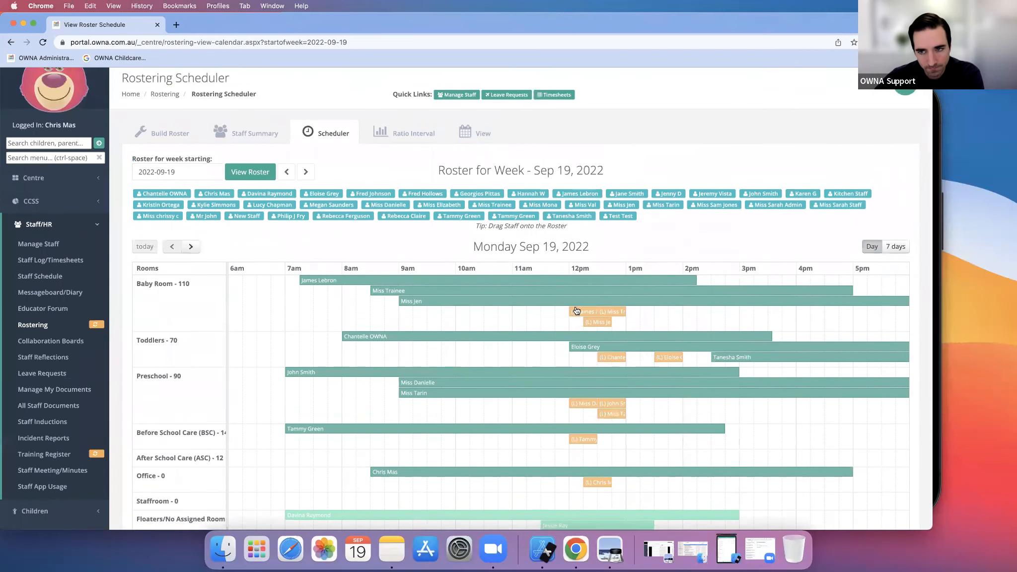
scroll(580, 306, "down", 10)
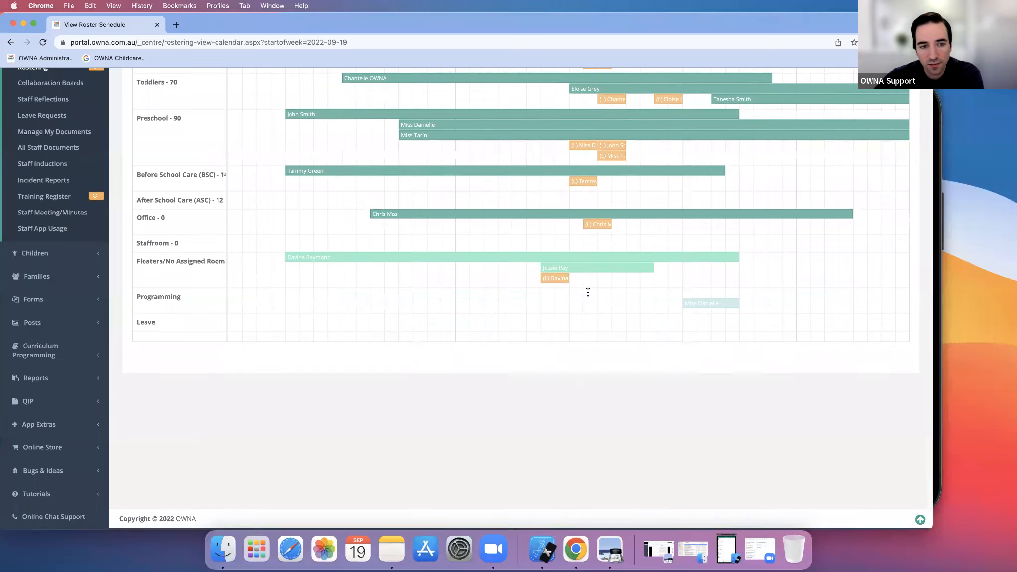
Step the daily schedule forward from Monday to Thursday Sep 22 to review the other days' shifts and leave.
scroll(553, 298, "up", 12)
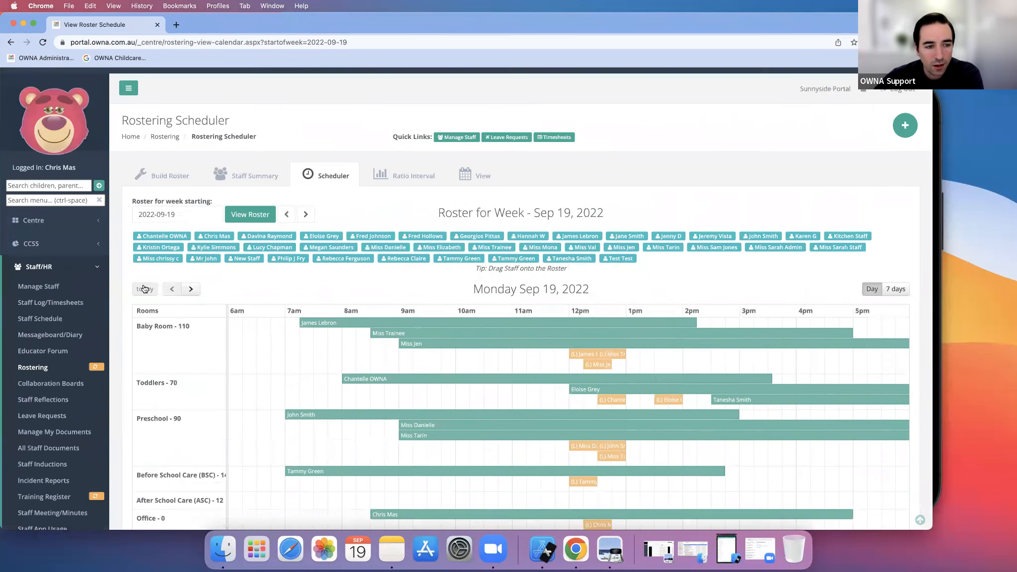
left_click(191, 283)
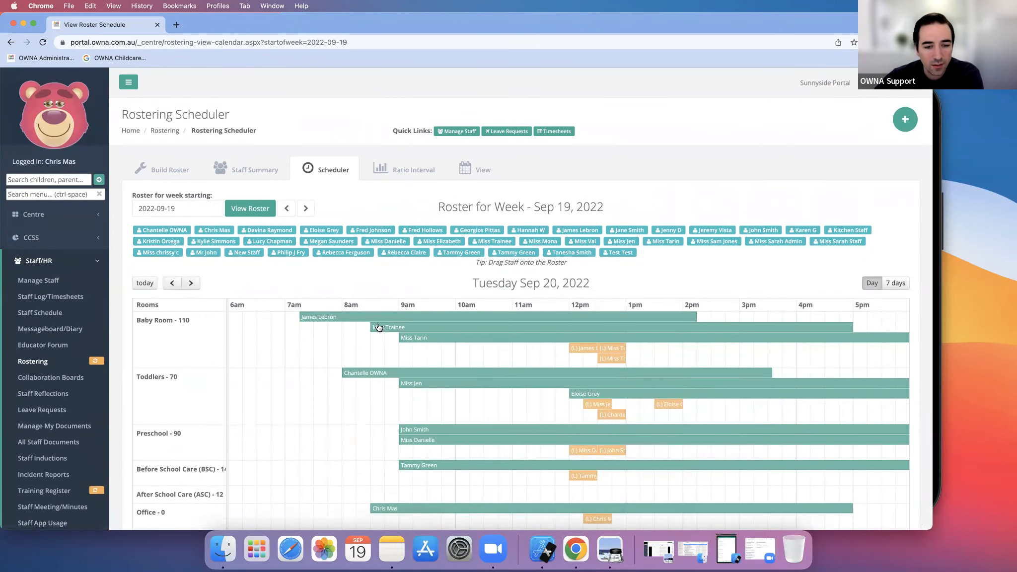
scroll(375, 325, "down", 2)
scroll(298, 259, "down", 2)
left_click(191, 182)
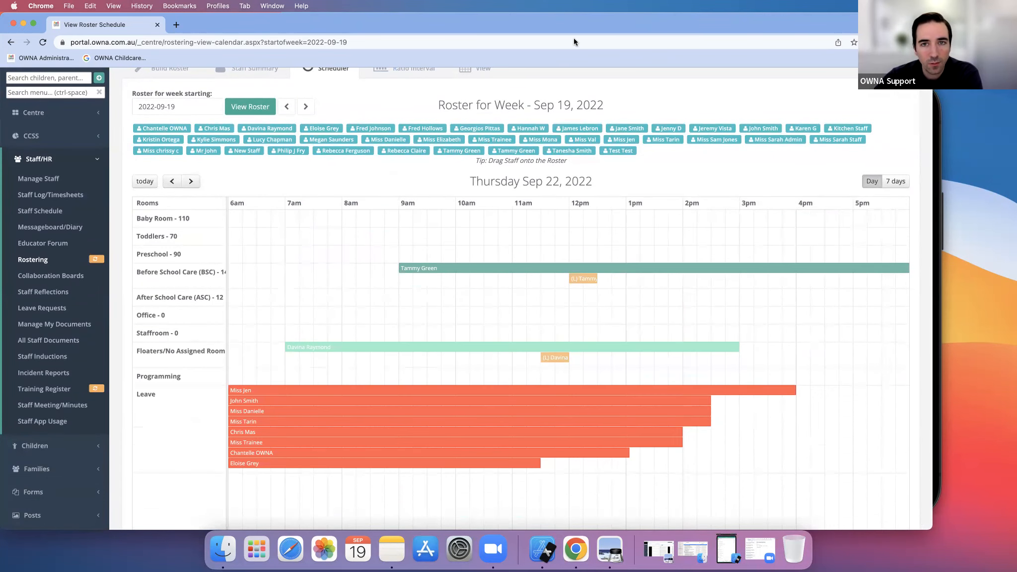
Show the schedule for all 7 days and review the shifts and Leave row for Thursday and Friday.
scroll(462, 279, "up", 2)
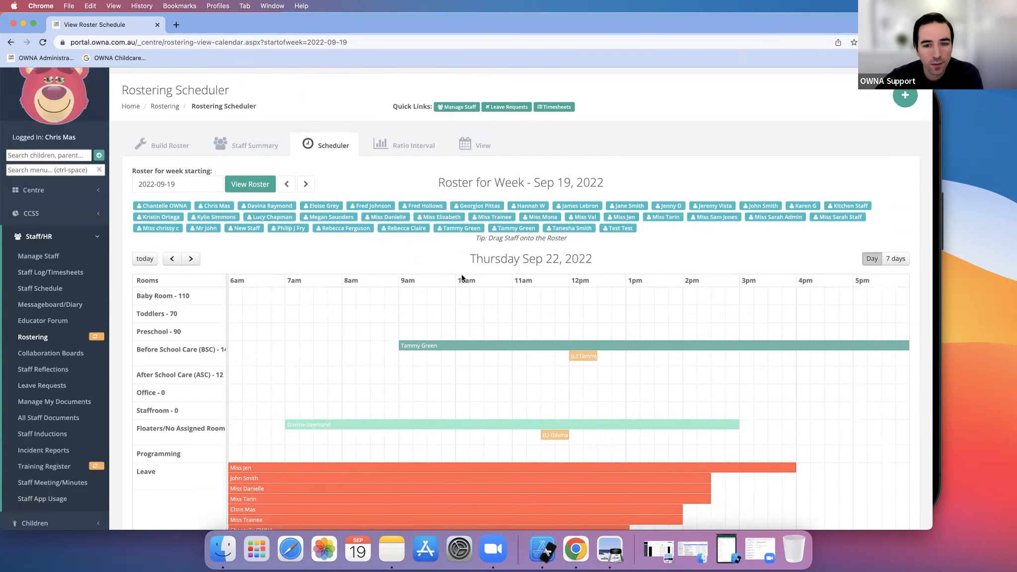
left_click(895, 228)
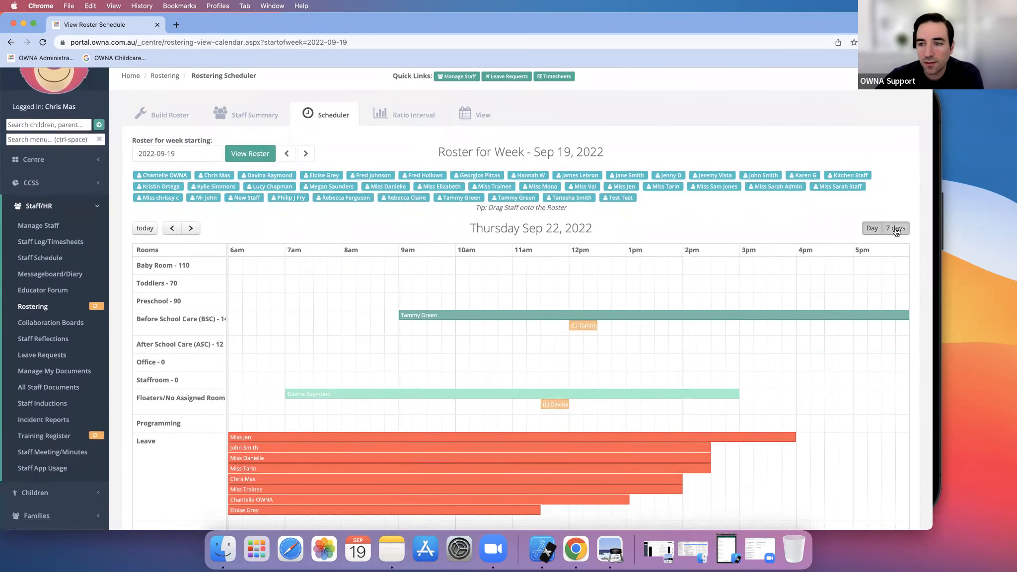
scroll(452, 337, "down", 5)
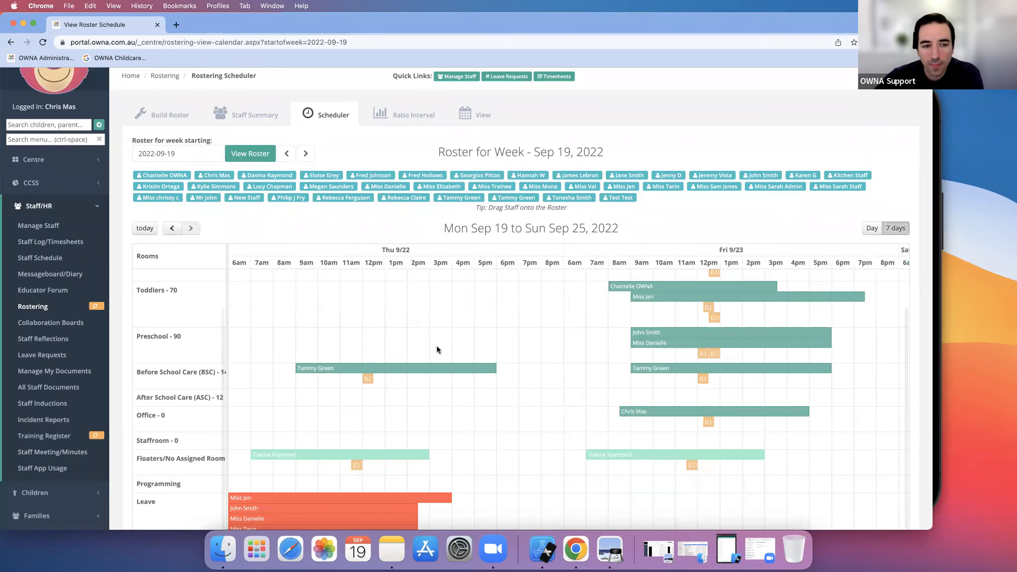
scroll(443, 338, "up", 1)
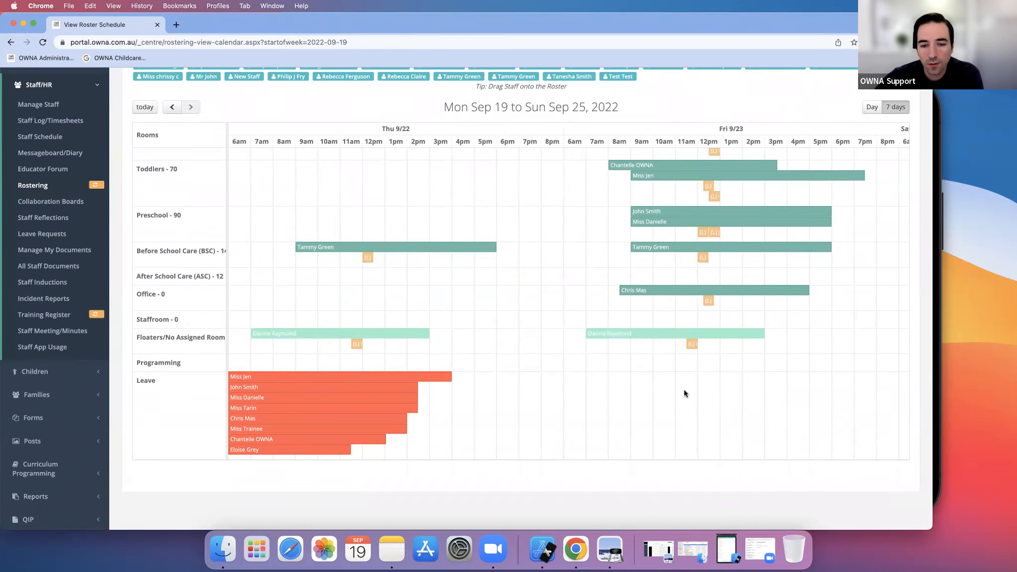
Examine the Thursday to Sunday columns of the 7-day schedule for the week of Sep 19 across all rooms.
scroll(650, 377, "right", 15)
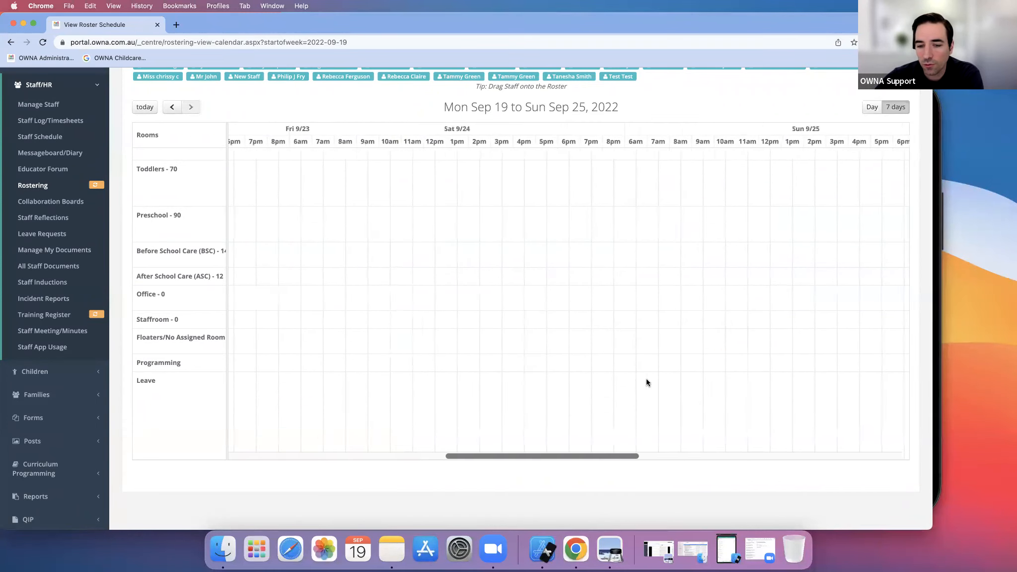
scroll(649, 376, "left", 10)
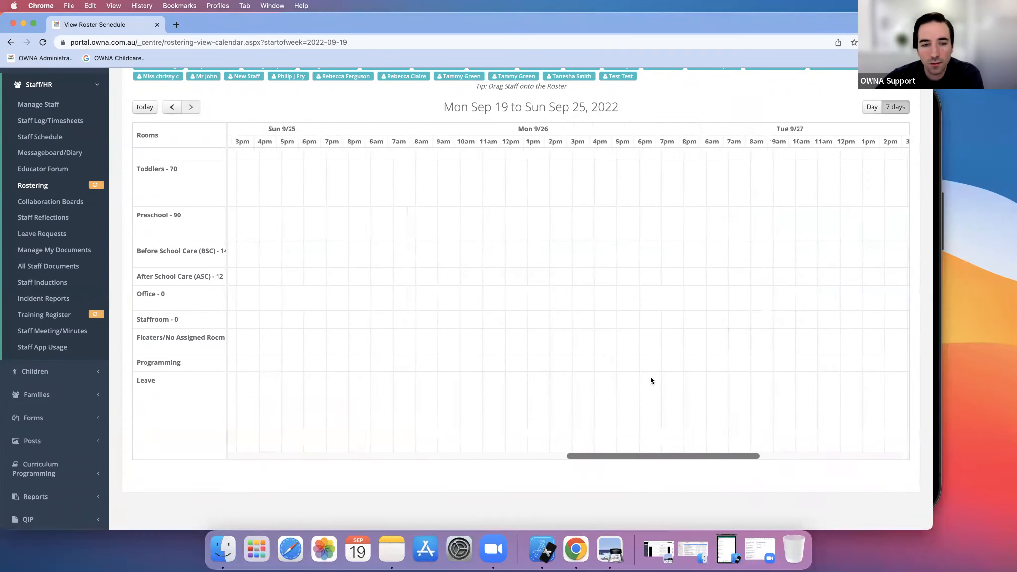
scroll(688, 346, "left", 8)
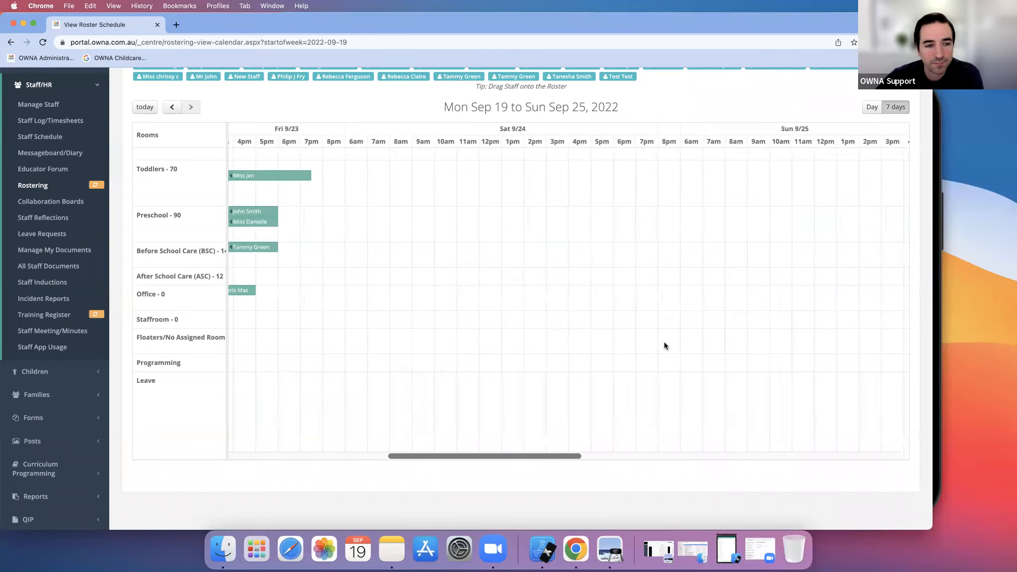
scroll(662, 343, "right", 5)
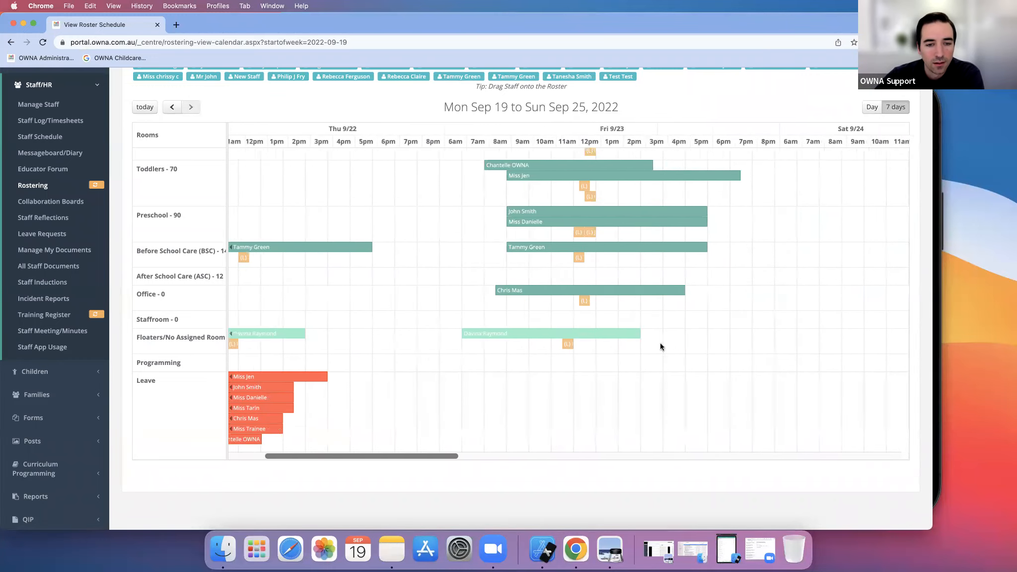
scroll(670, 343, "right", 10)
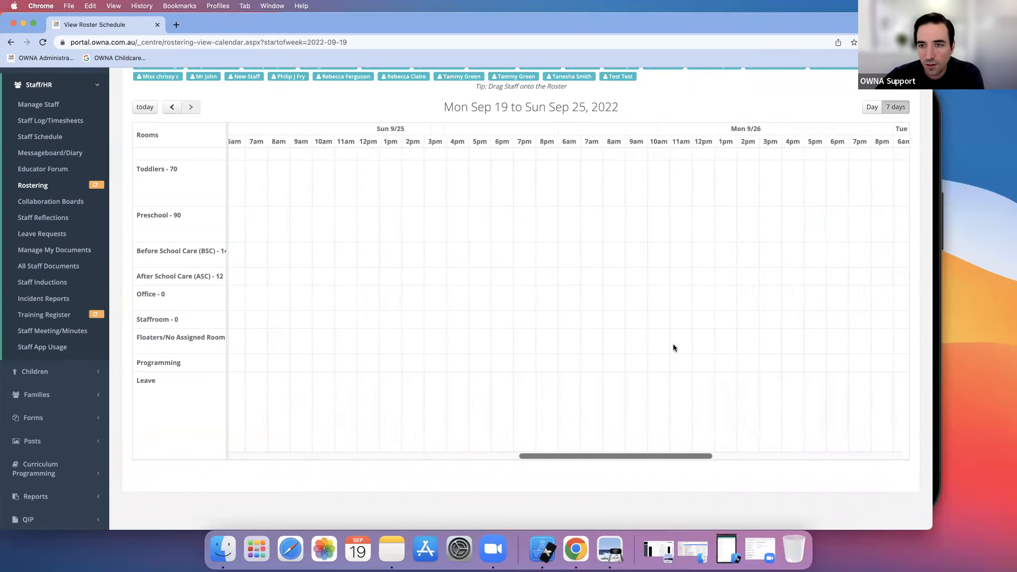
scroll(669, 348, "left", 12)
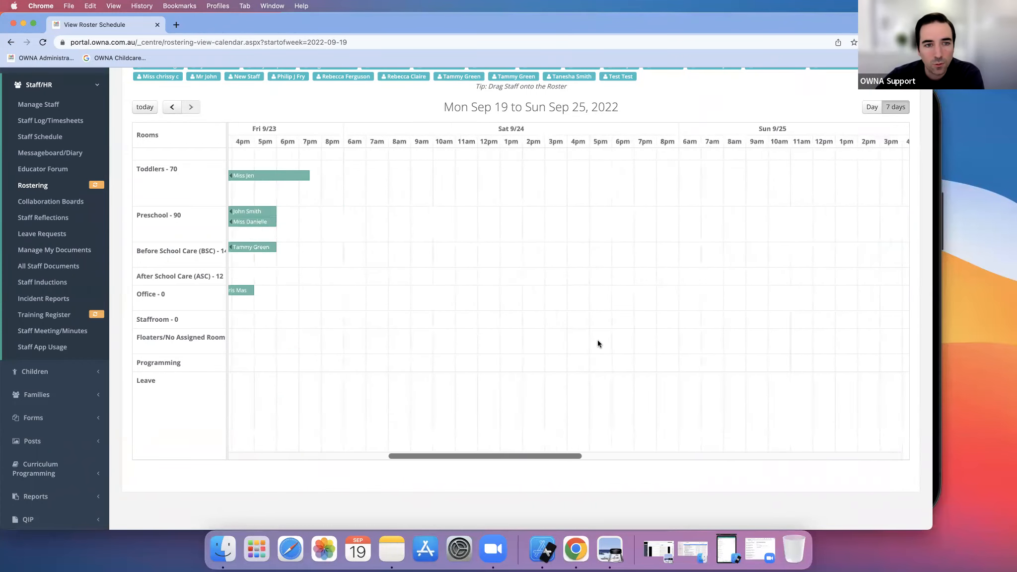
scroll(598, 335, "up", 4)
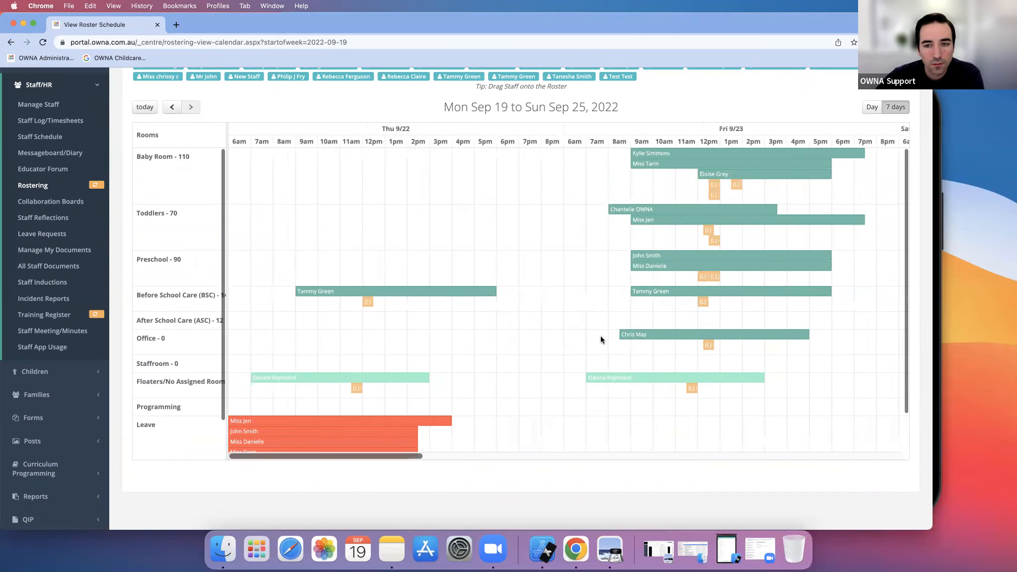
scroll(550, 285, "up", 5)
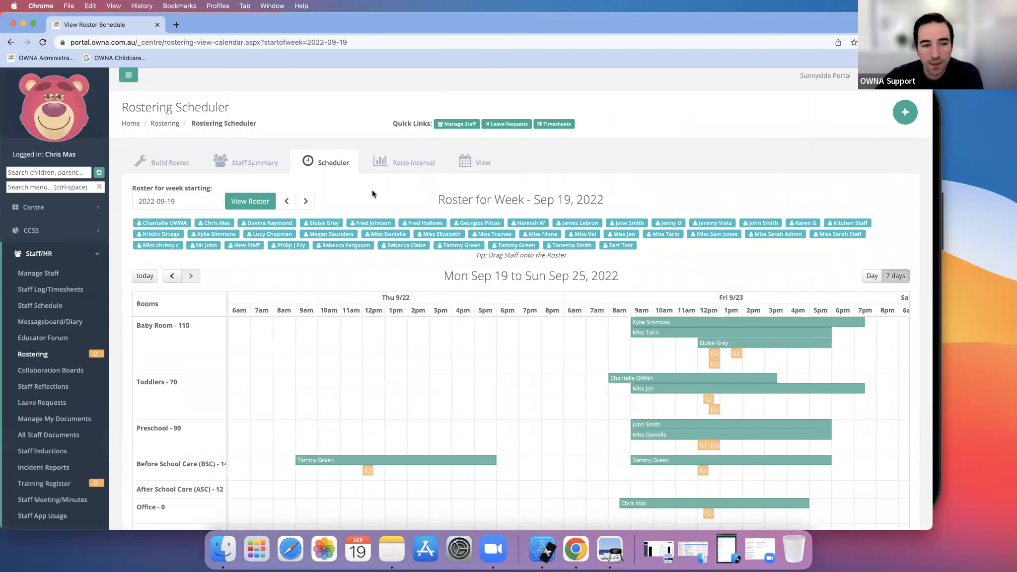
Switch the Scheduler to the week starting Sep 5, 2022 and show all 7 days.
left_click(286, 209)
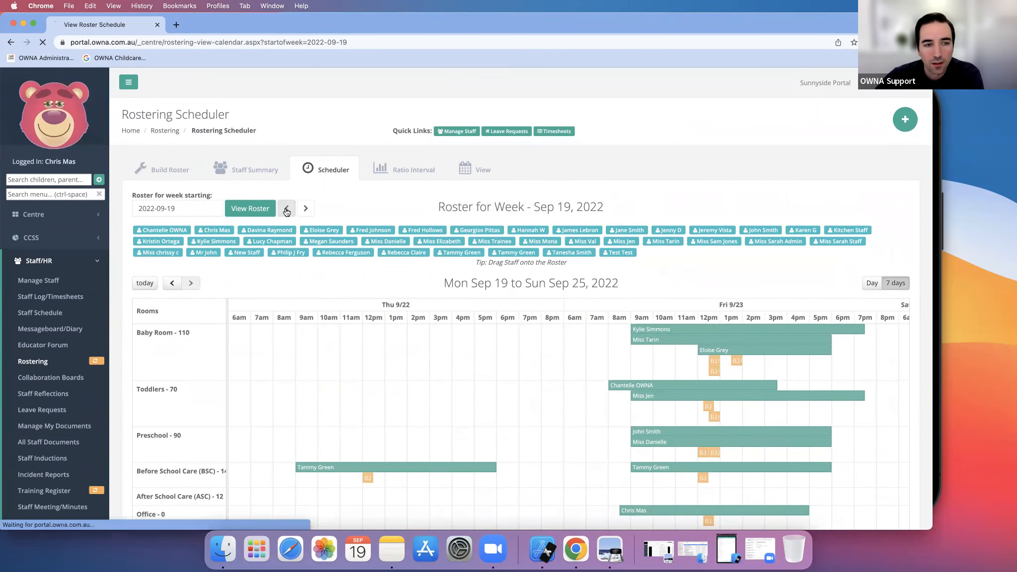
left_click(286, 209)
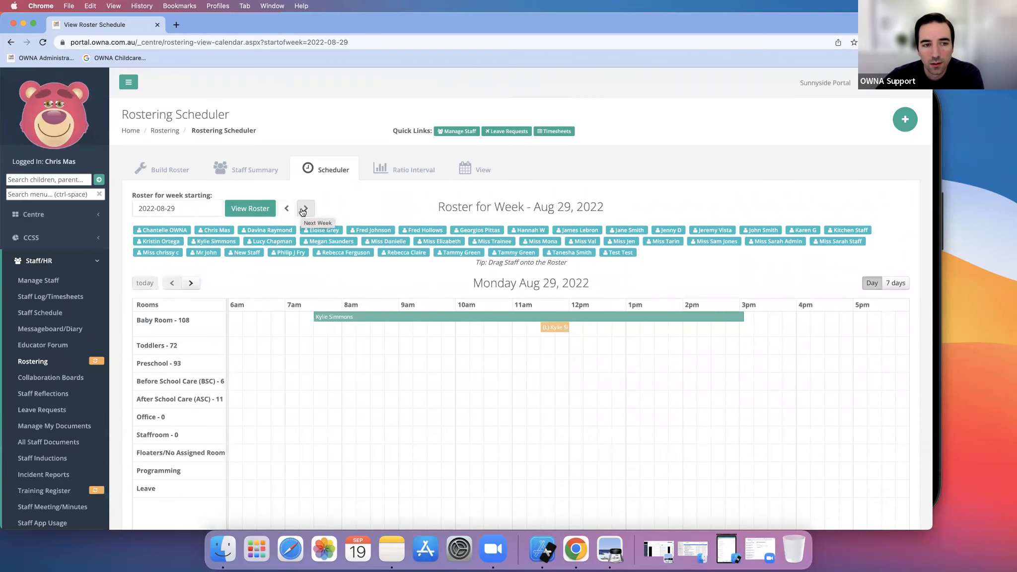
left_click(305, 211)
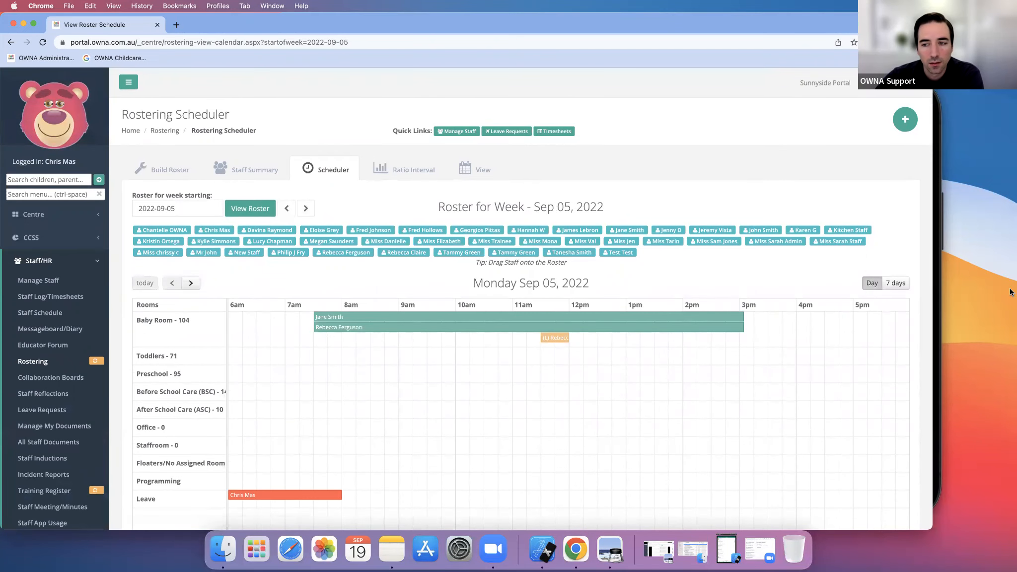
left_click(897, 283)
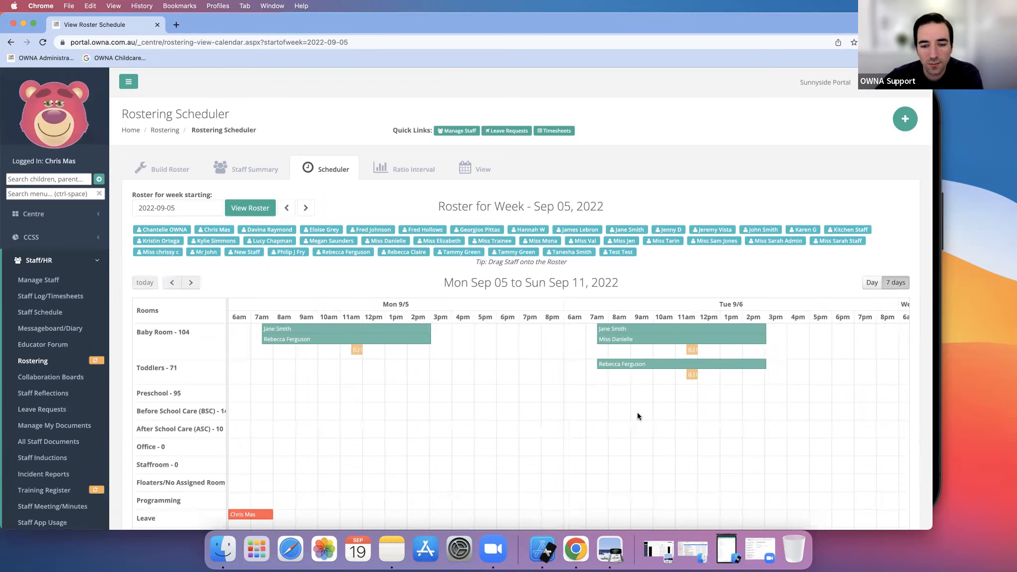
Examine the room shifts and Leave row for each day from Monday Sep 5 to Sunday Sep 11.
scroll(732, 324, "down", 5)
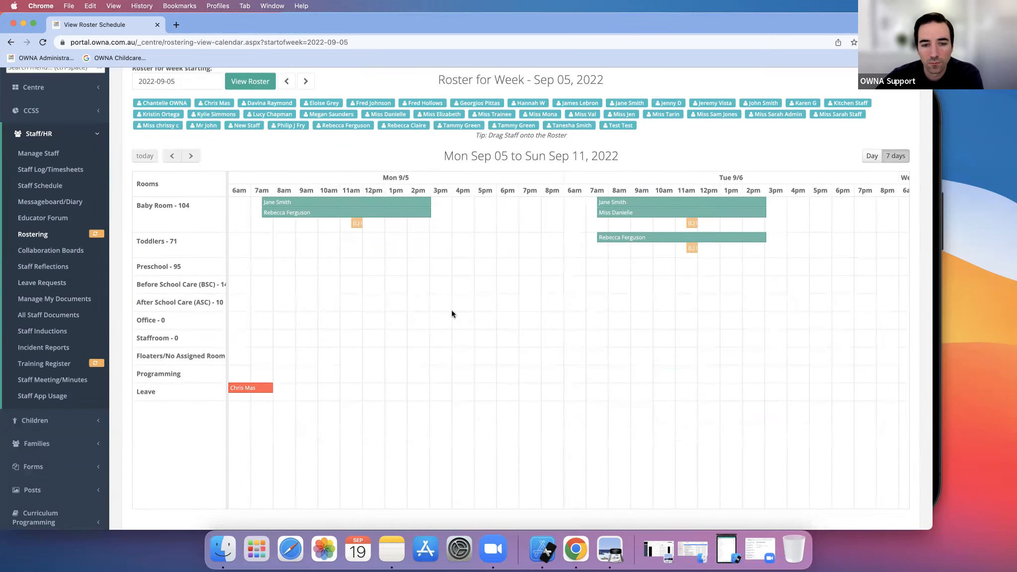
scroll(480, 312, "right", 5)
scroll(476, 314, "right", 6)
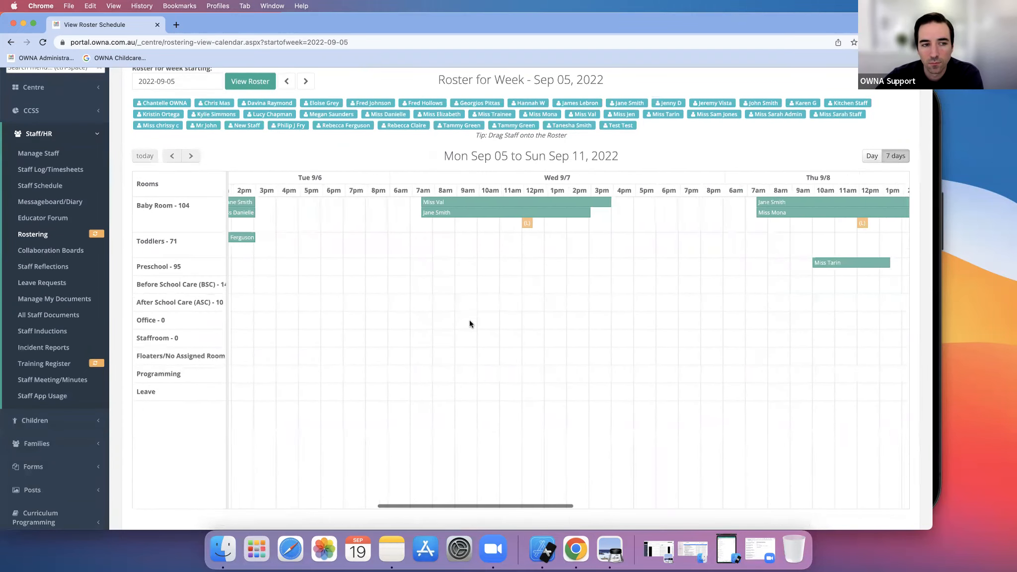
scroll(478, 331, "right", 6)
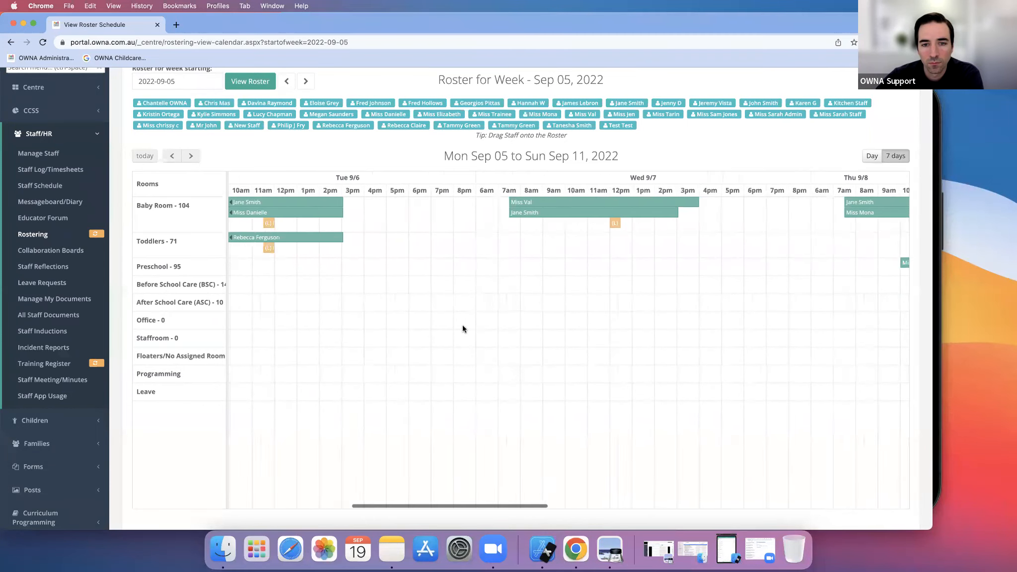
scroll(470, 326, "right", 8)
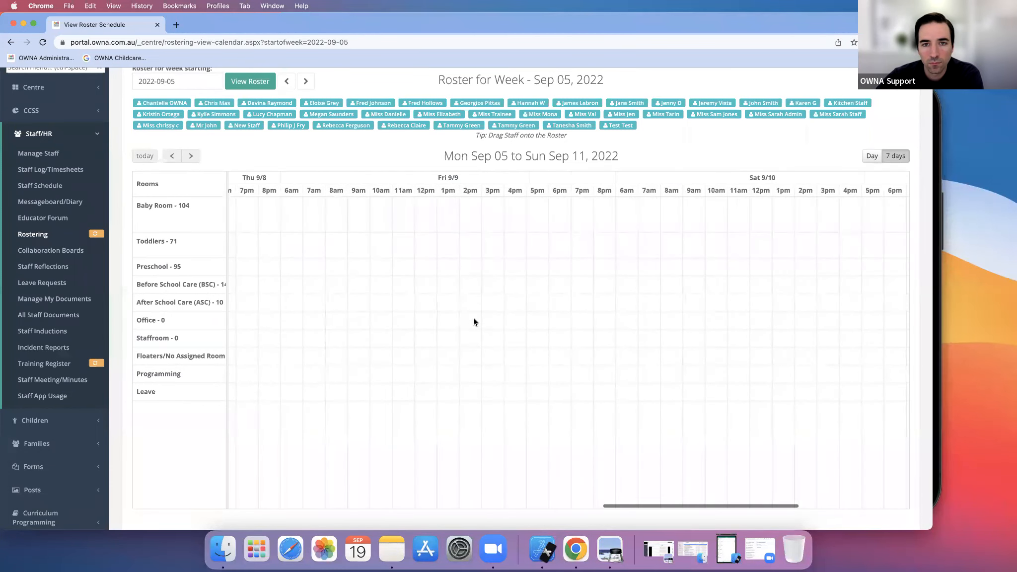
scroll(428, 317, "left", 6)
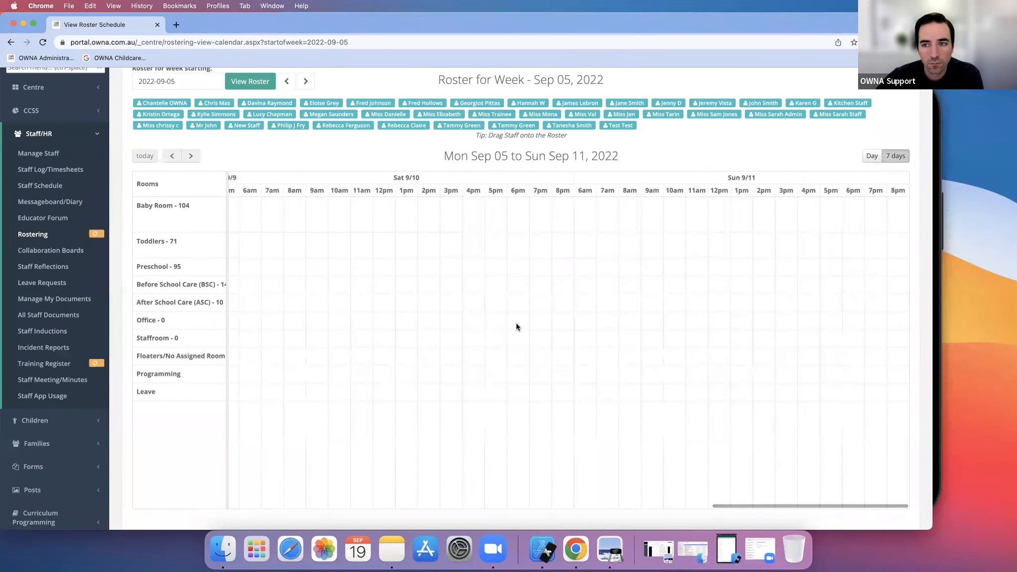
scroll(387, 326, "left", 10)
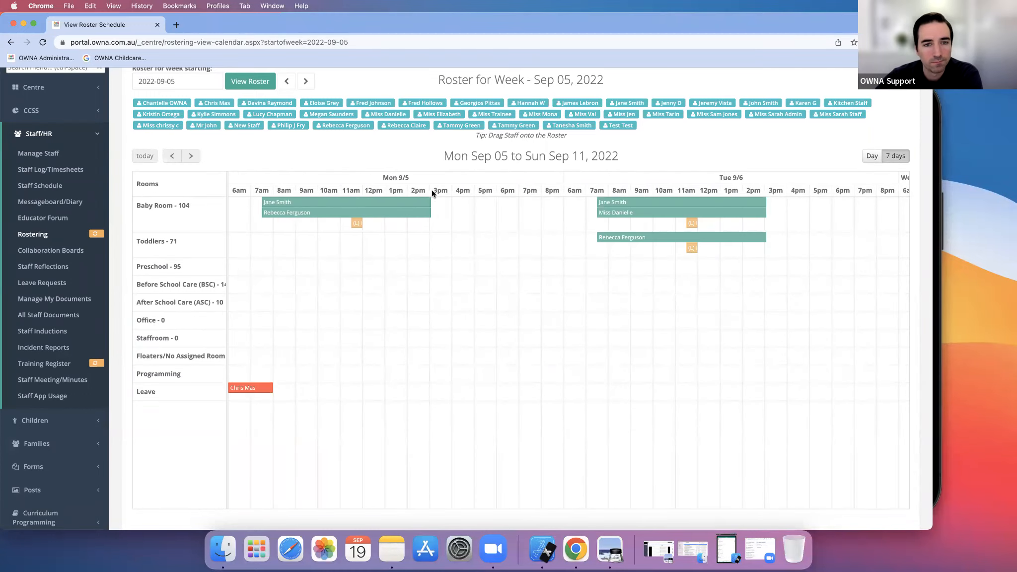
scroll(486, 87, "down", 3)
scroll(486, 87, "up", 3)
scroll(479, 86, "up", 3)
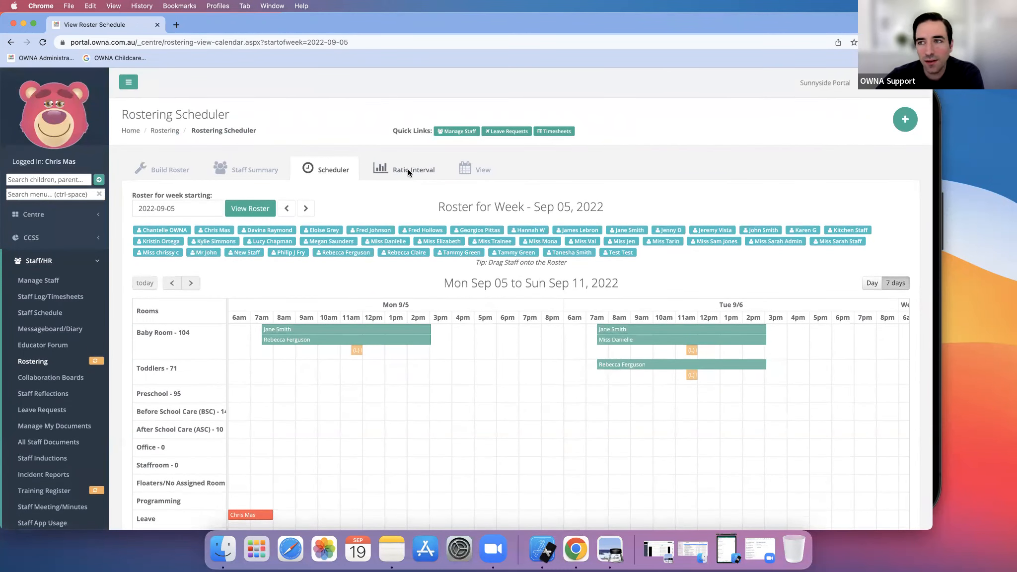
Open the Ratio Interval report and display the Preschool room's roster ratios for 2022-09-19.
left_click(407, 168)
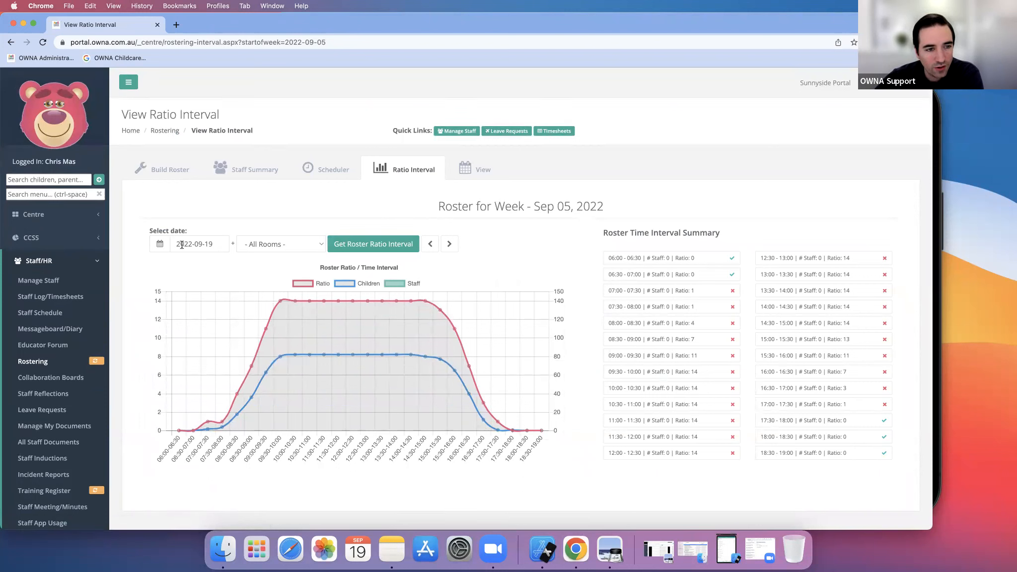
left_click(264, 247)
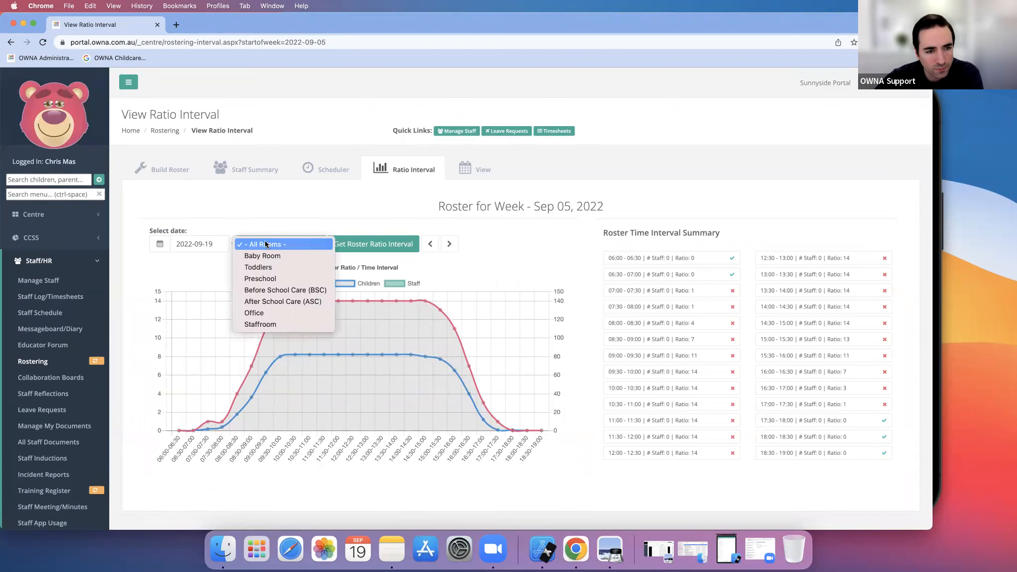
left_click(261, 278)
left_click(368, 250)
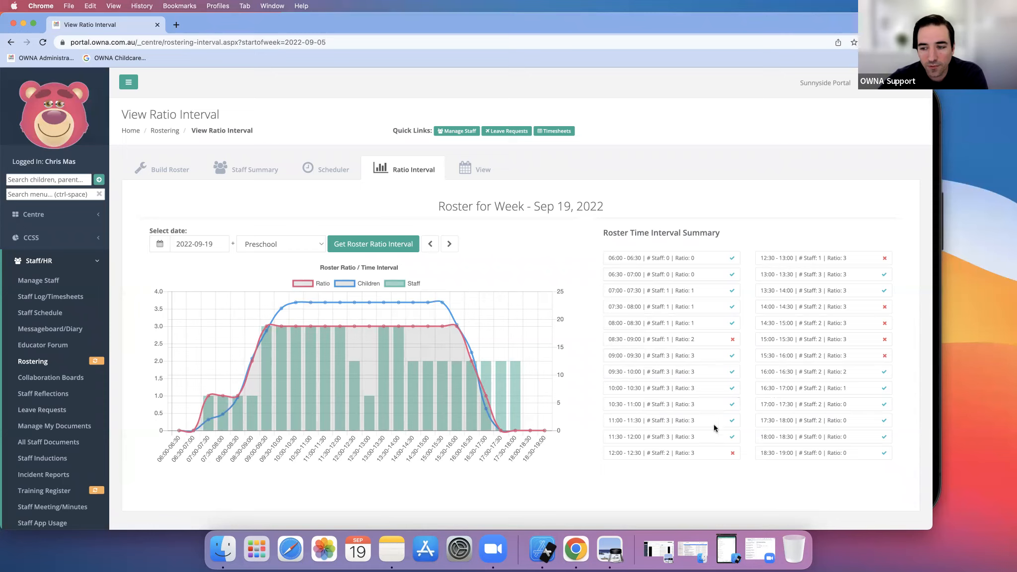
Display the roster ratio intervals for After School Care (ASC) on 2022-09-19.
left_click(271, 243)
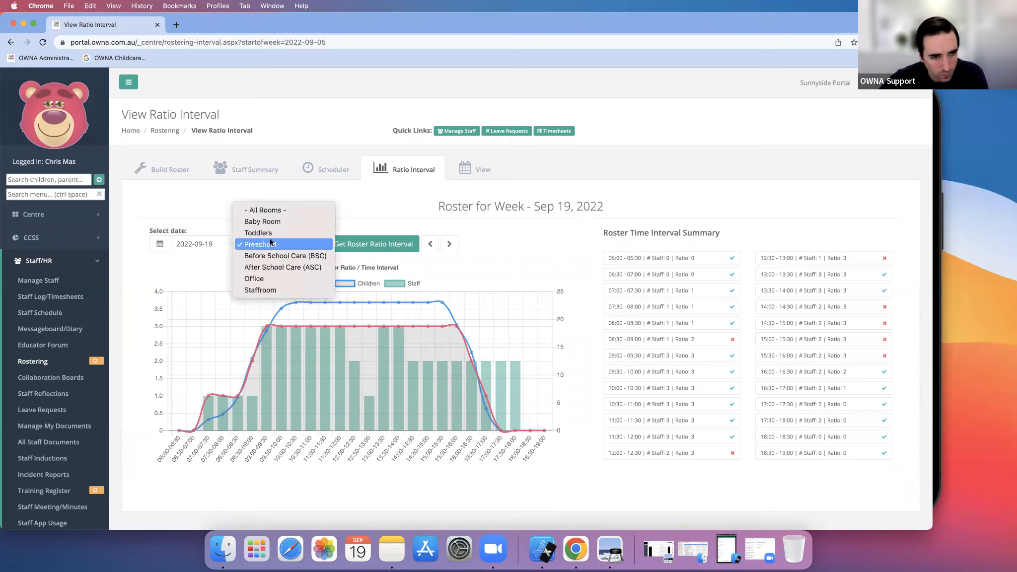
left_click(258, 267)
left_click(363, 246)
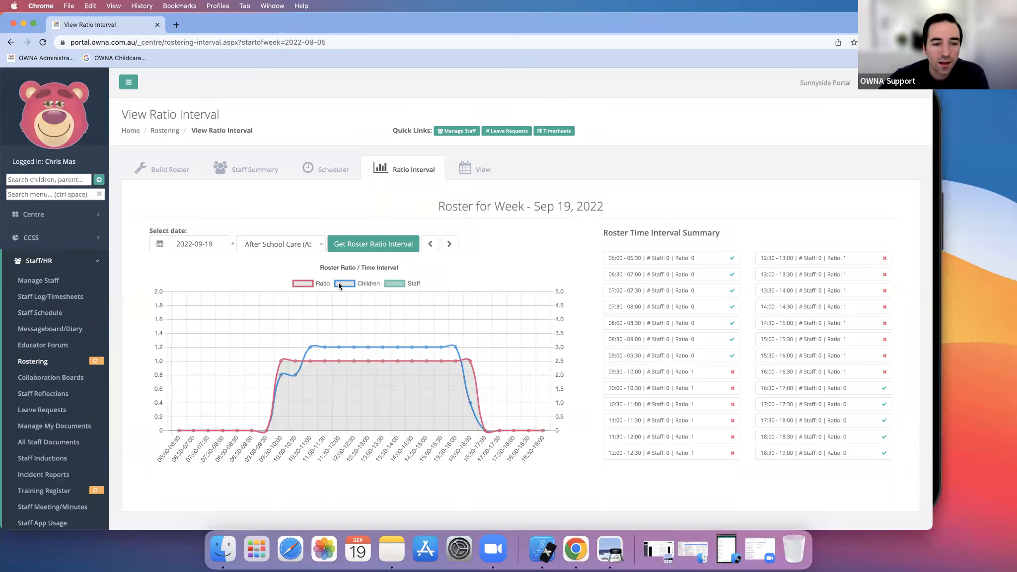
Return the ratio report to the Preschool room and review its afternoon time intervals in the summary.
left_click(317, 243)
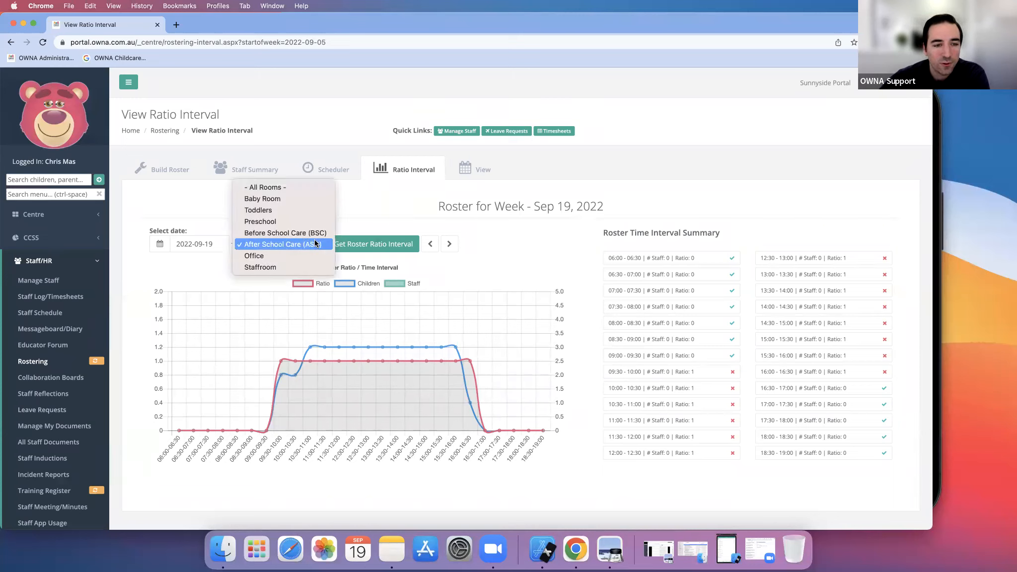
left_click(287, 221)
left_click(356, 245)
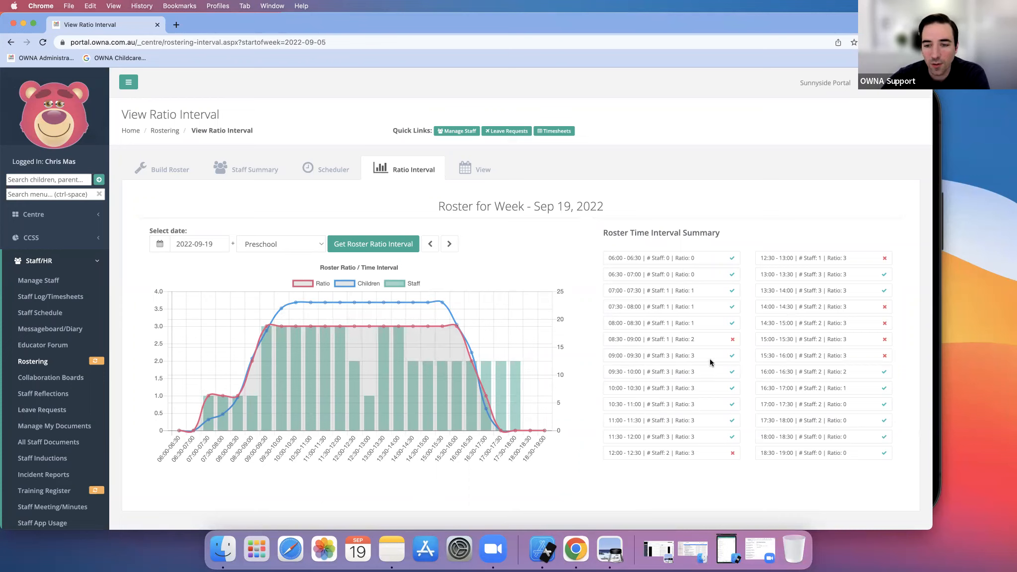
left_click_drag(849, 404, 775, 304)
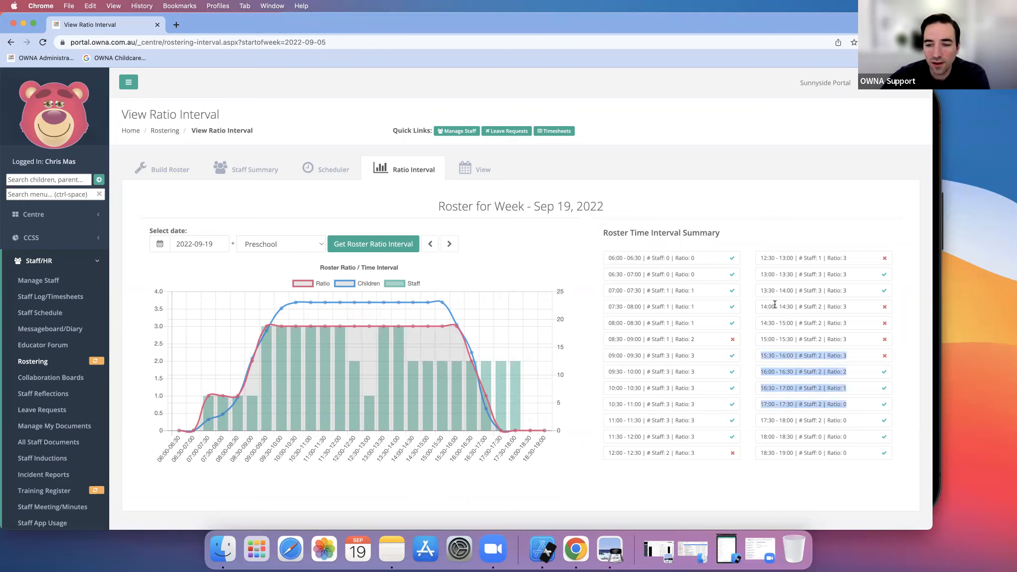
left_click(768, 330)
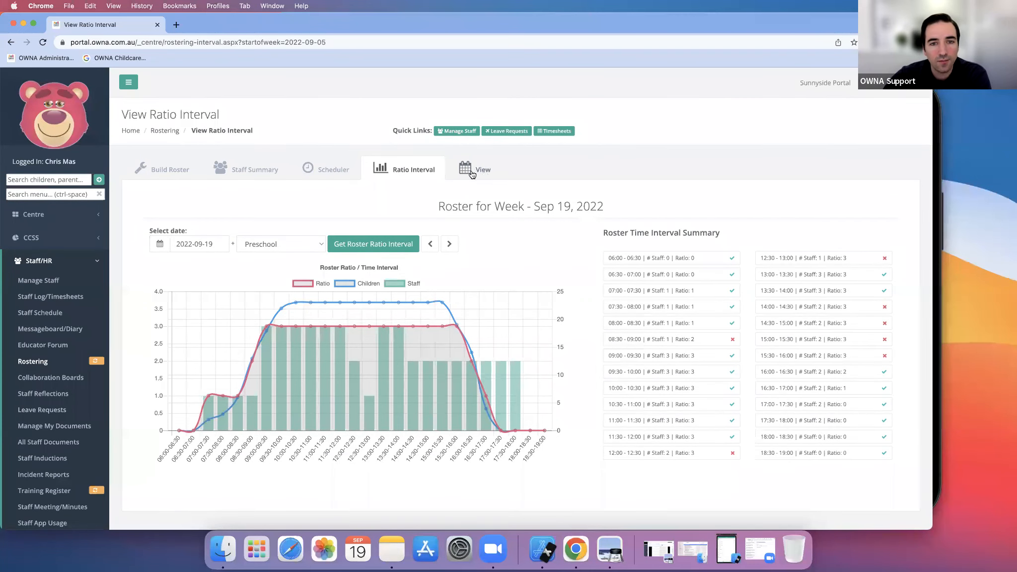
Open the View Roster page for the week of 2022-09-05 and review the daily shifts.
left_click(472, 171)
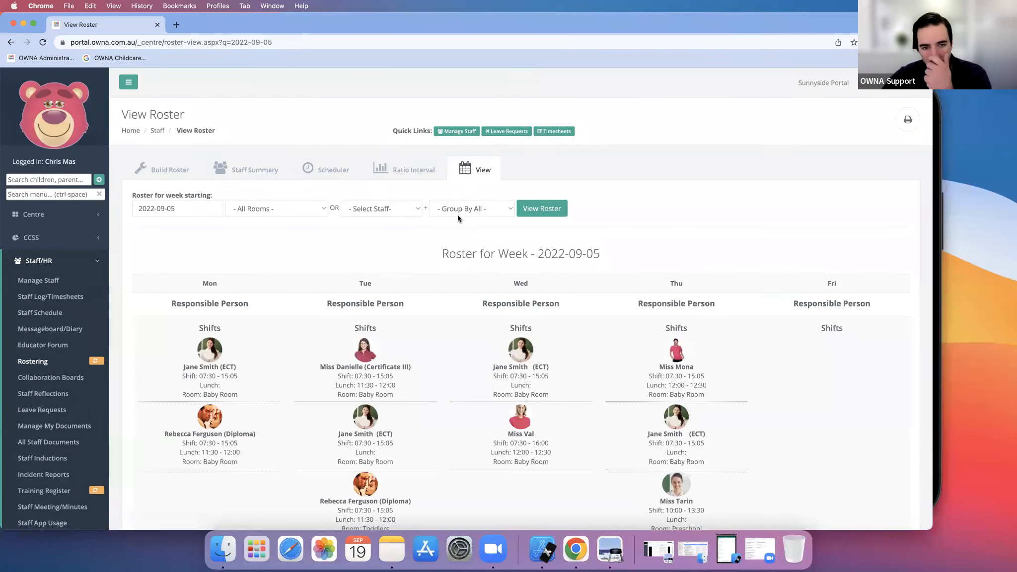
scroll(451, 357, "down", 3)
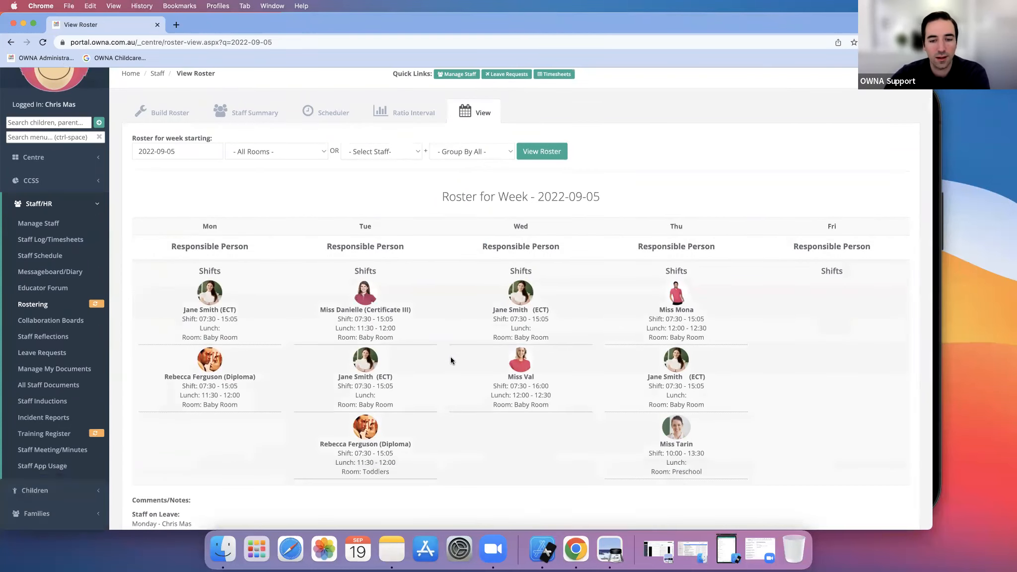
scroll(452, 356, "up", 3)
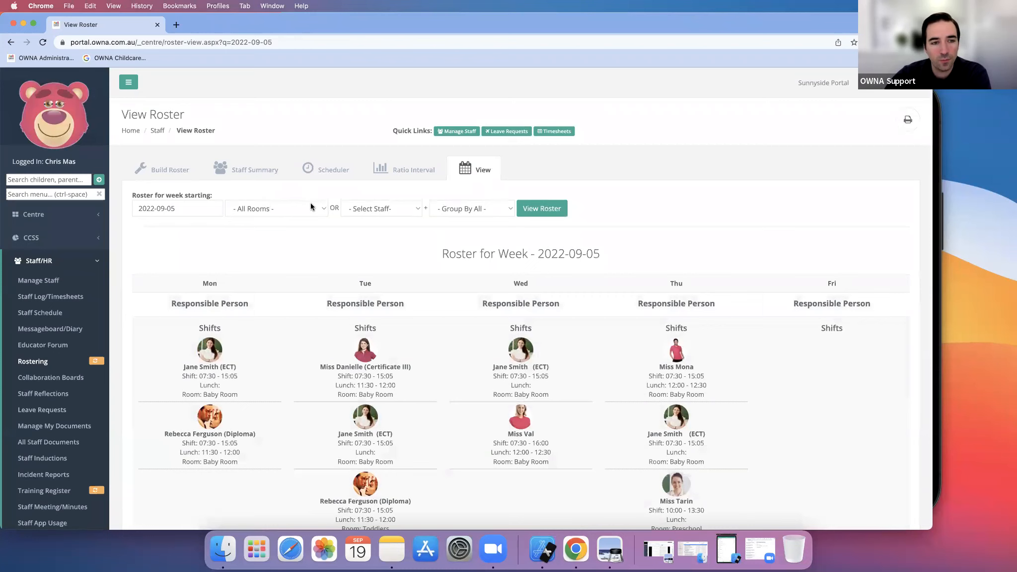
Group the 2022-09-05 weekly roster by rooms and review each room's shifts.
left_click(459, 214)
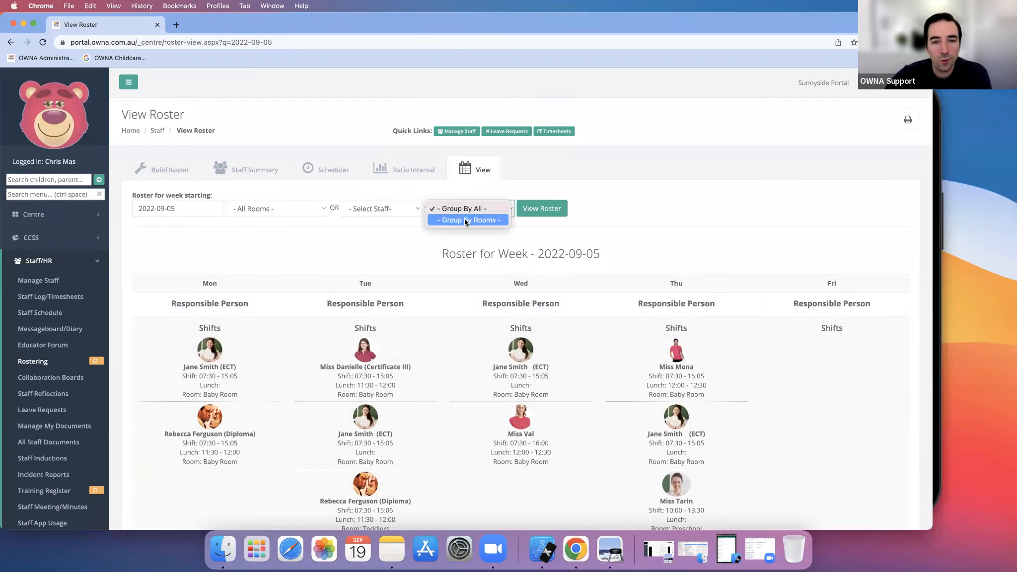
left_click(466, 221)
left_click(532, 216)
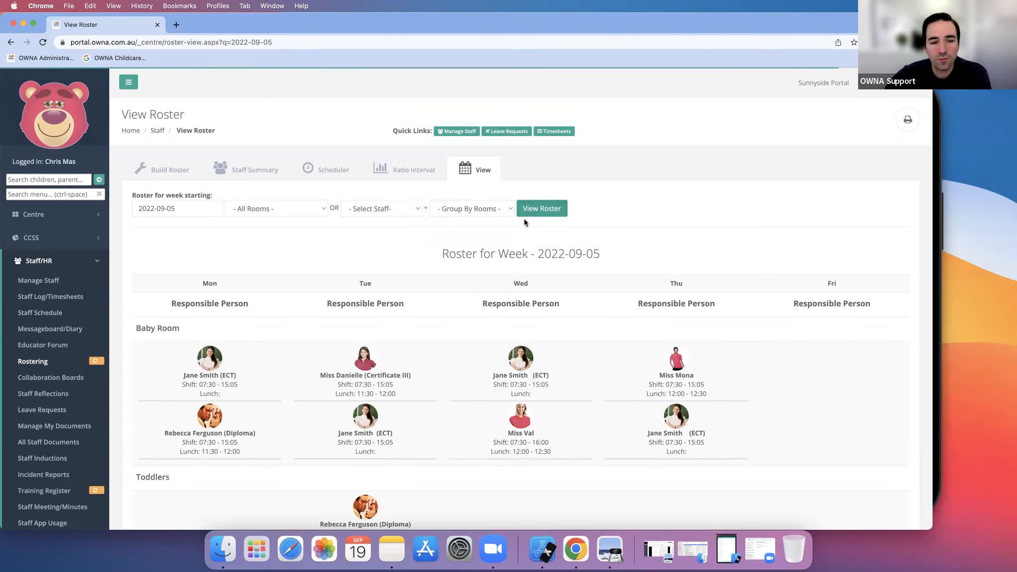
scroll(448, 234, "down", 2)
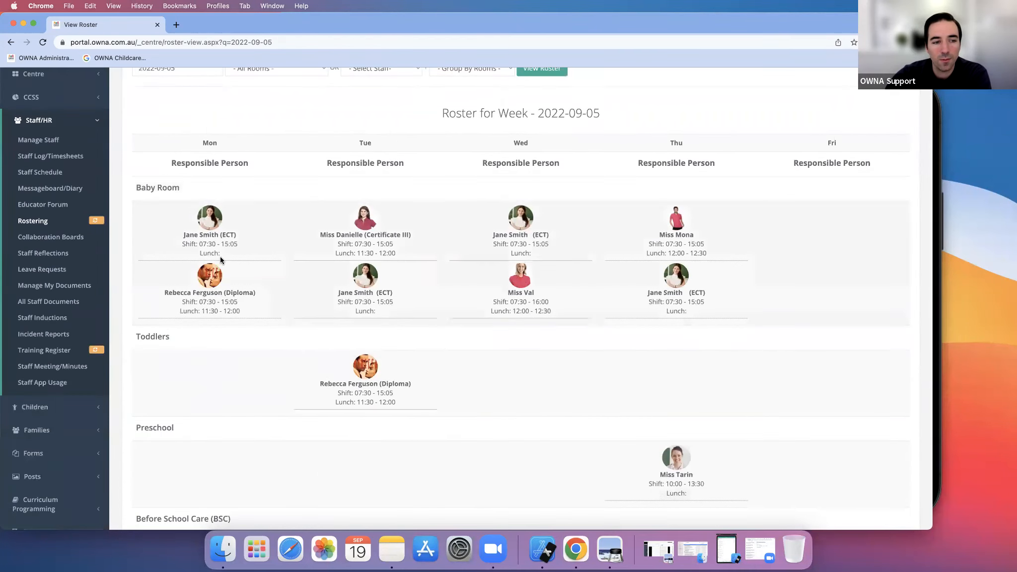
scroll(213, 261, "down", 4)
scroll(214, 263, "up", 8)
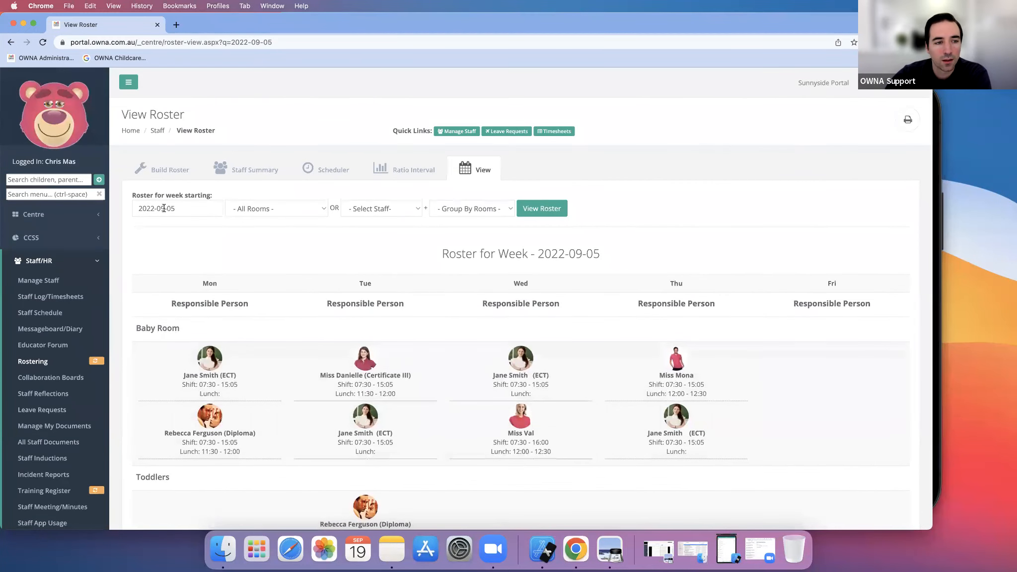
Display the weekly roster starting 2022-09-19 grouped by rooms and review each room's shifts, including Before School Care, Office and Floaters.
left_click(167, 207)
left_click(141, 300)
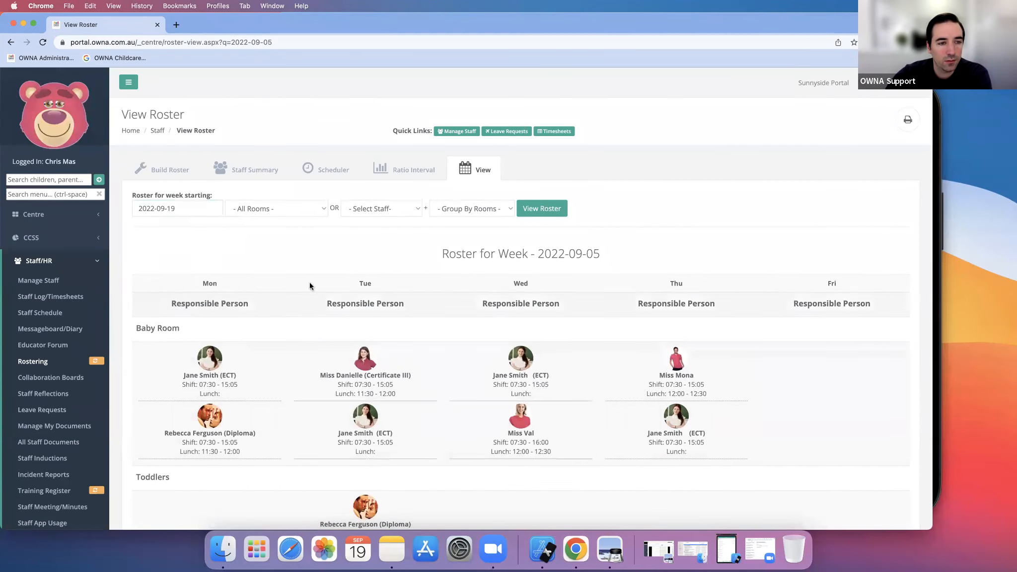
left_click(546, 207)
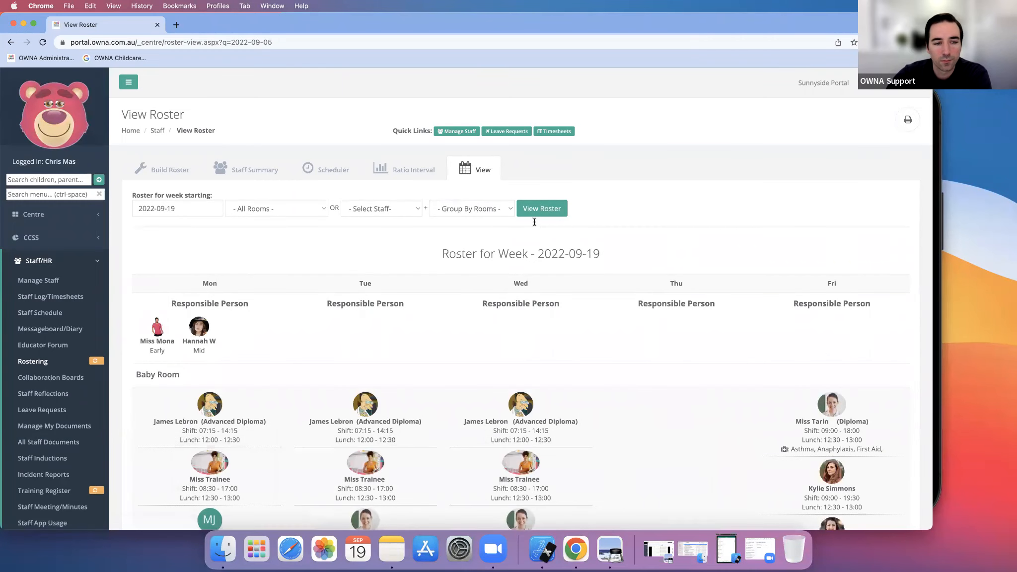
scroll(532, 224, "down", 1)
scroll(532, 225, "down", 10)
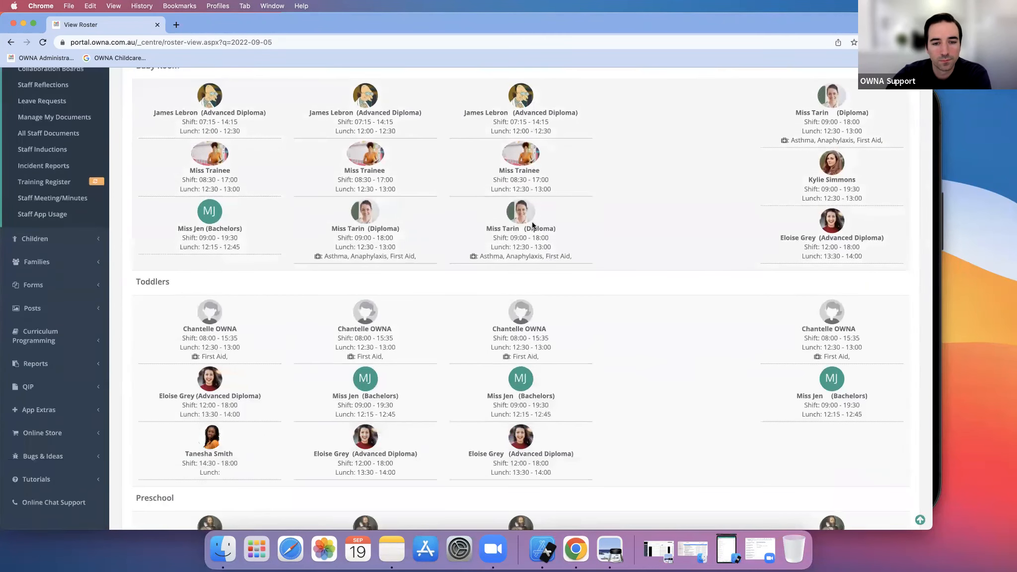
scroll(532, 223, "down", 8)
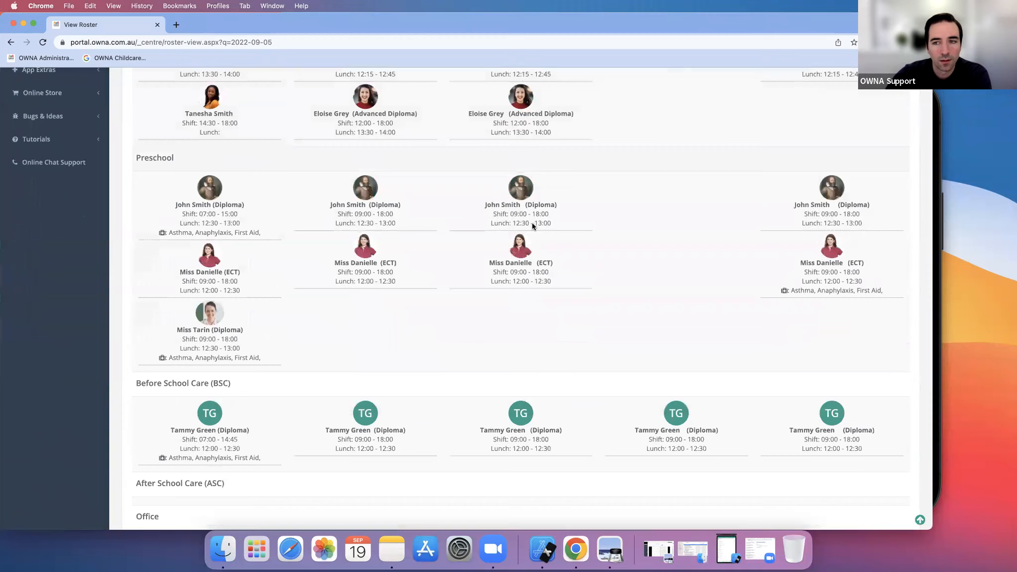
scroll(533, 224, "down", 8)
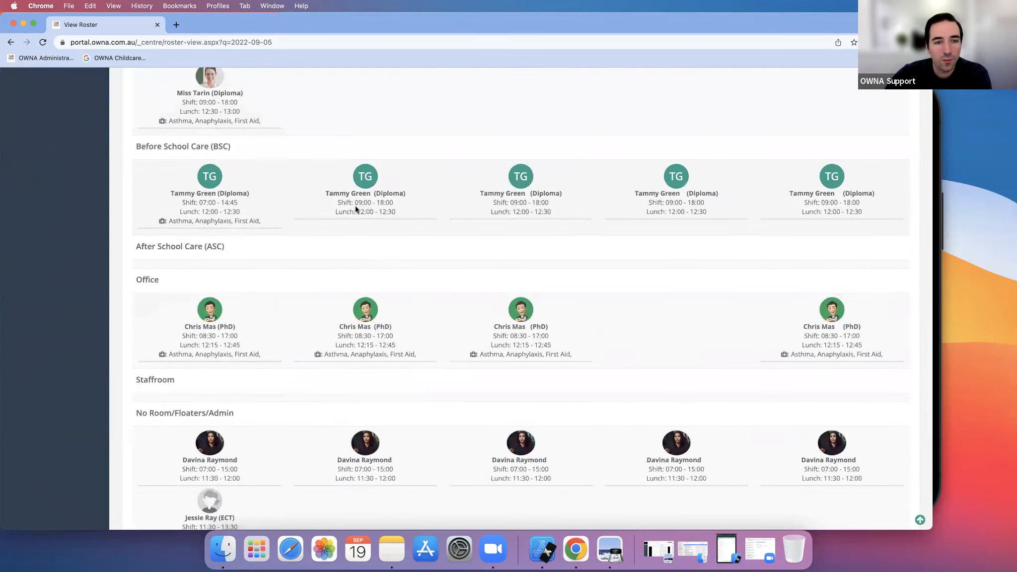
scroll(364, 214, "down", 3)
Filter the 2022-09-19 roster to the Office staff member with PhD qualifications and review that person's shifts and total hours.
scroll(360, 229, "up", 20)
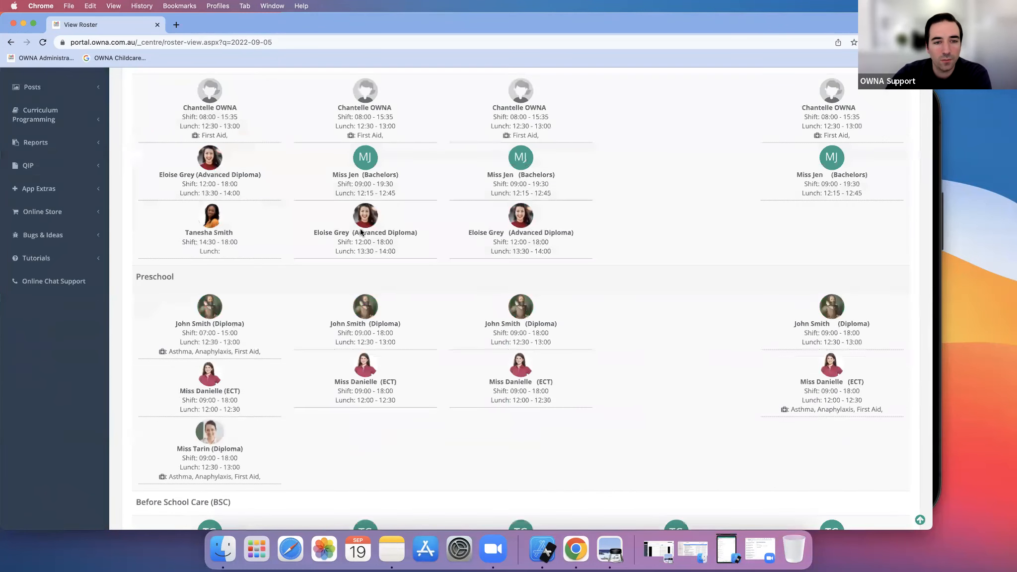
scroll(563, 205, "up", 8)
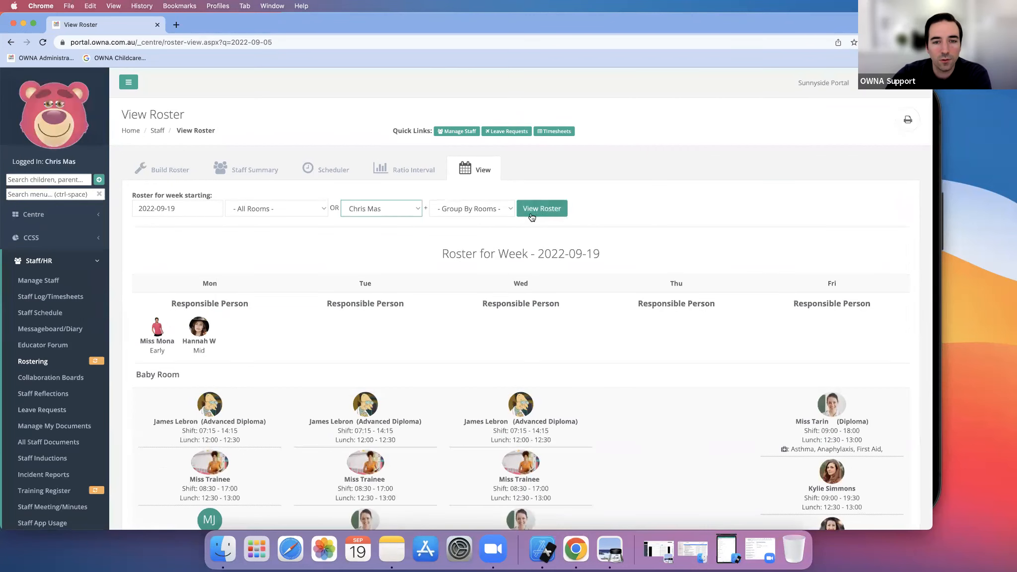
left_click(558, 210)
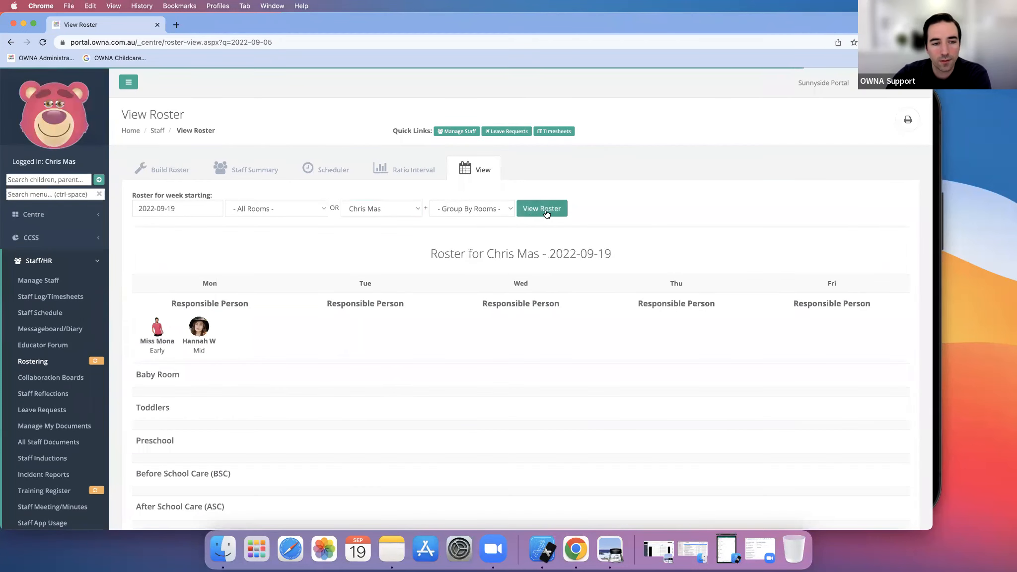
scroll(516, 236, "down", 6)
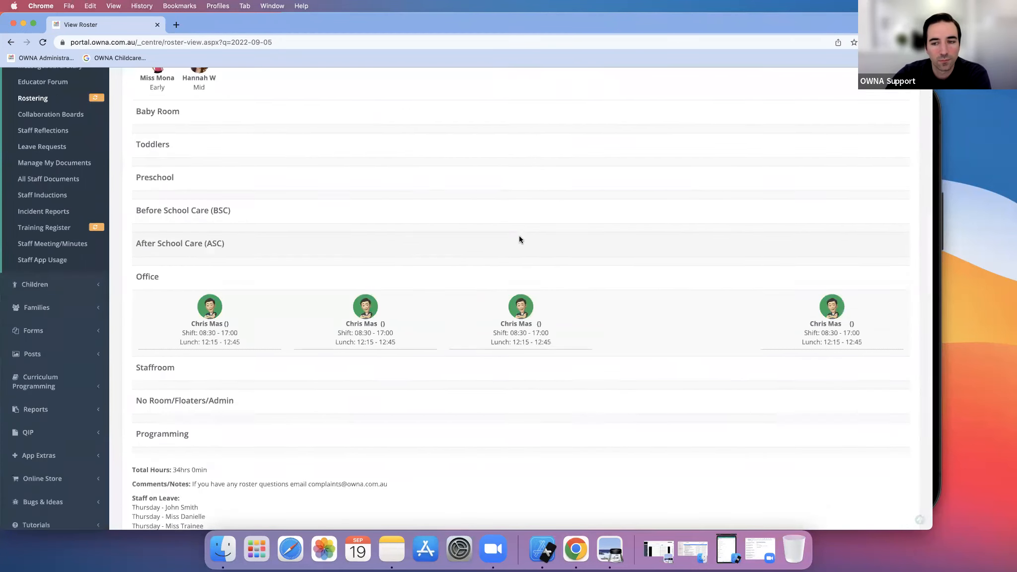
scroll(474, 216, "up", 6)
Switch the individual staff roster to Group By All and review the person's daily shifts and the staff leave list.
left_click(474, 210)
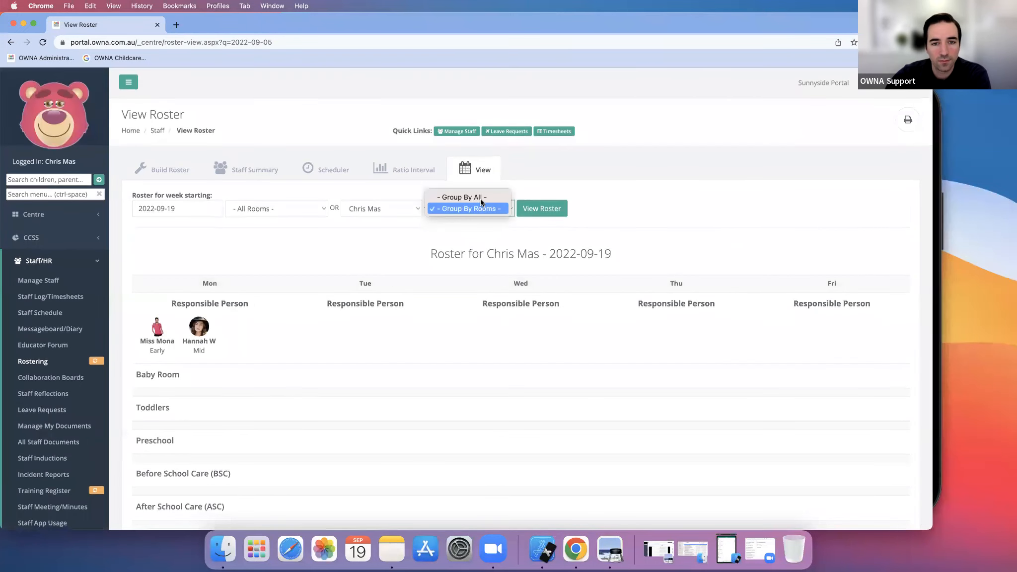
left_click(468, 198)
left_click(533, 211)
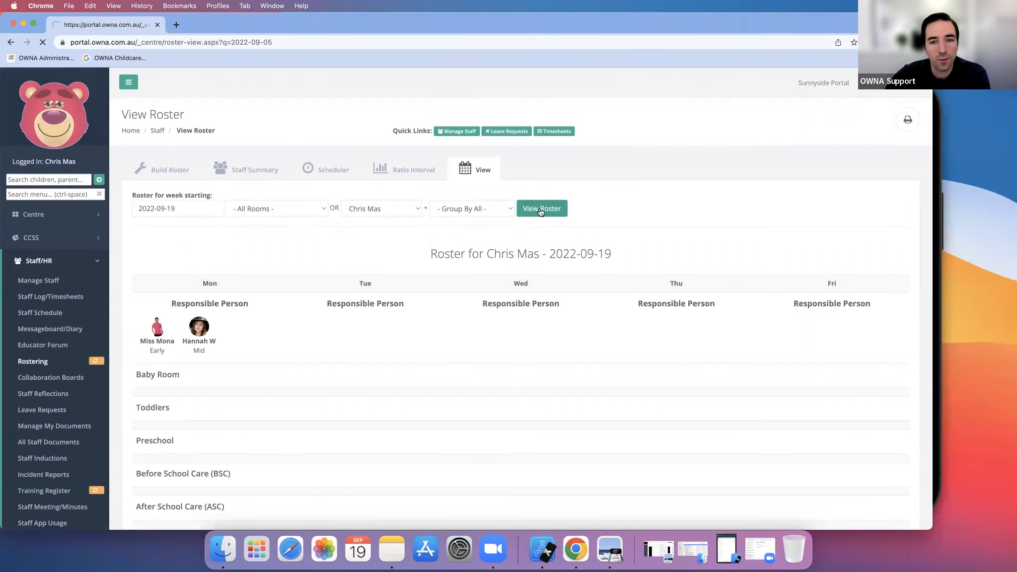
scroll(511, 256, "down", 3)
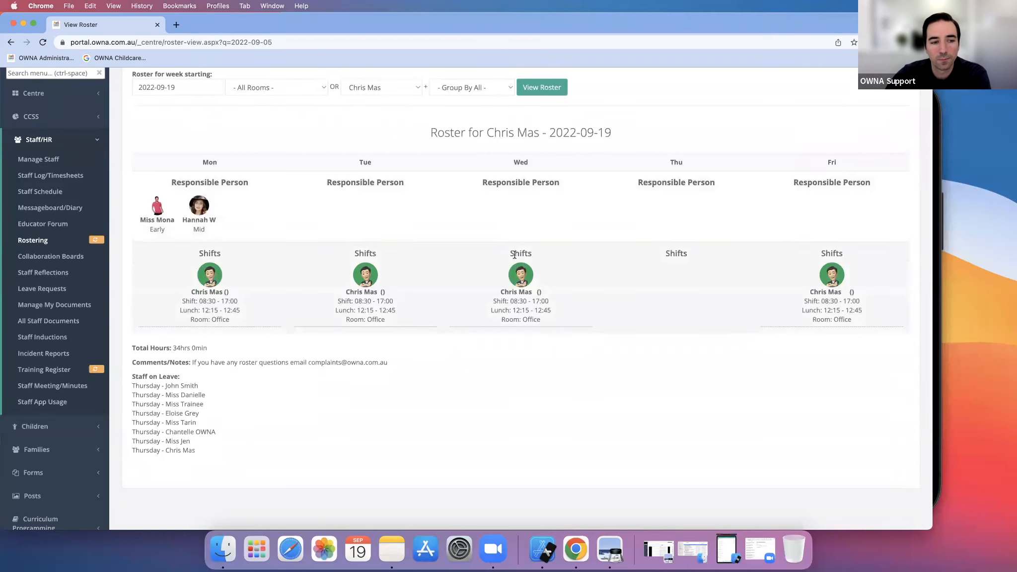
scroll(514, 254, "up", 3)
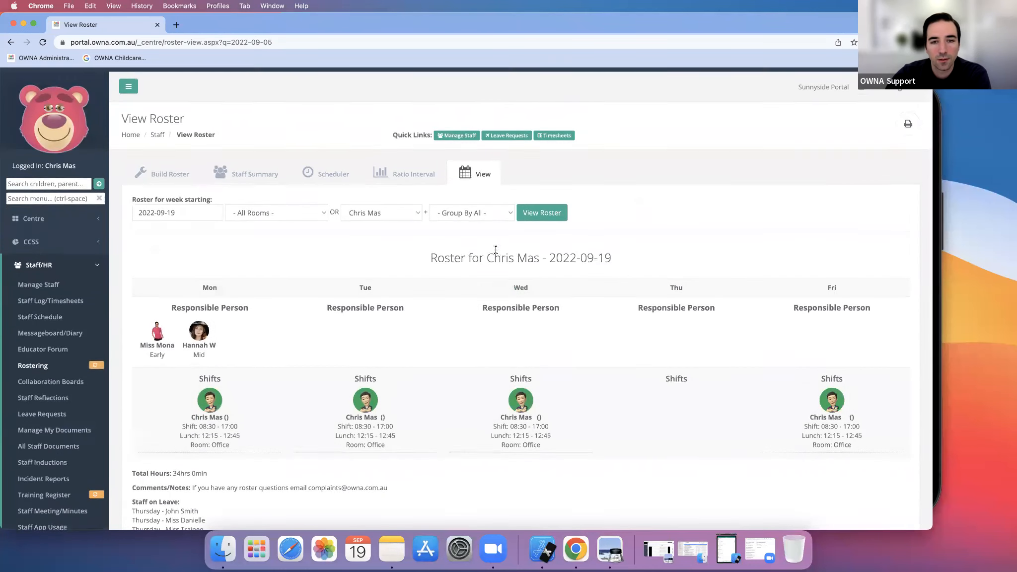
Clear the staff filter, display the 2022-09-19 roster with Group By Rooms, and look through the available room filters.
left_click(396, 208)
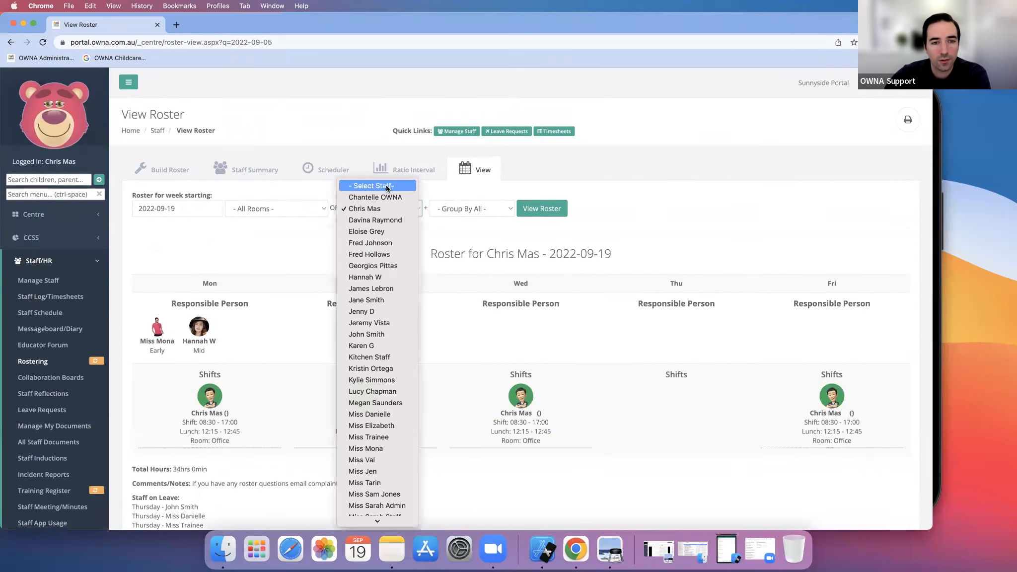
left_click(437, 208)
left_click(459, 220)
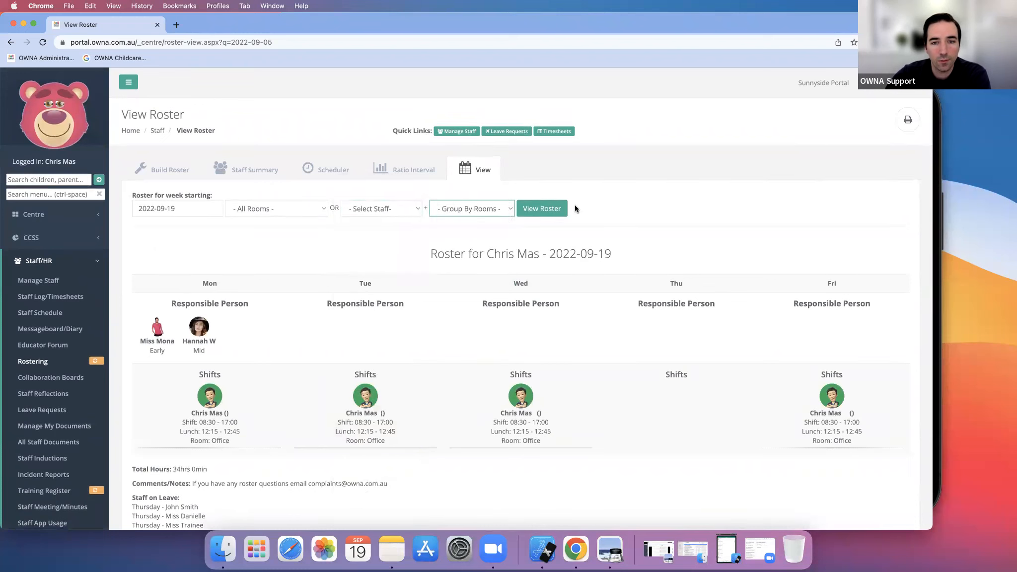
left_click(541, 208)
left_click(259, 209)
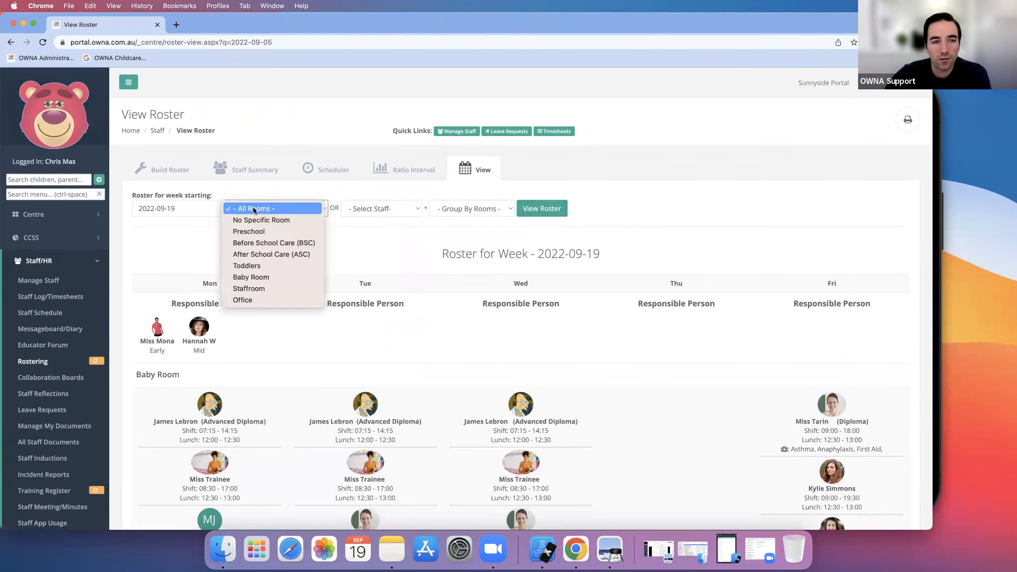
left_click(720, 239)
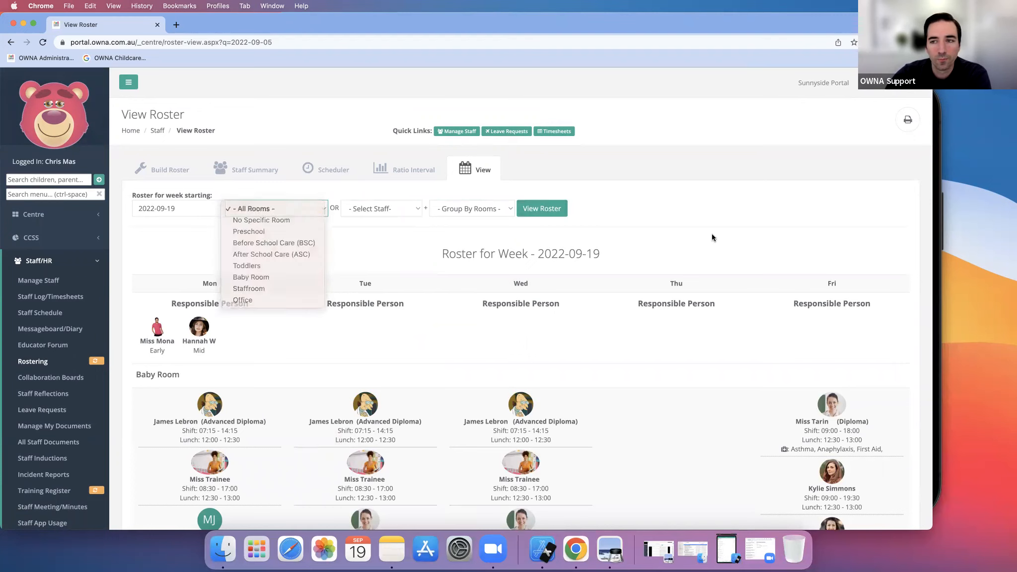
Preview the all-rooms weekly roster for printing in Landscape layout, review its pages, and close the preview without saving.
left_click(915, 124)
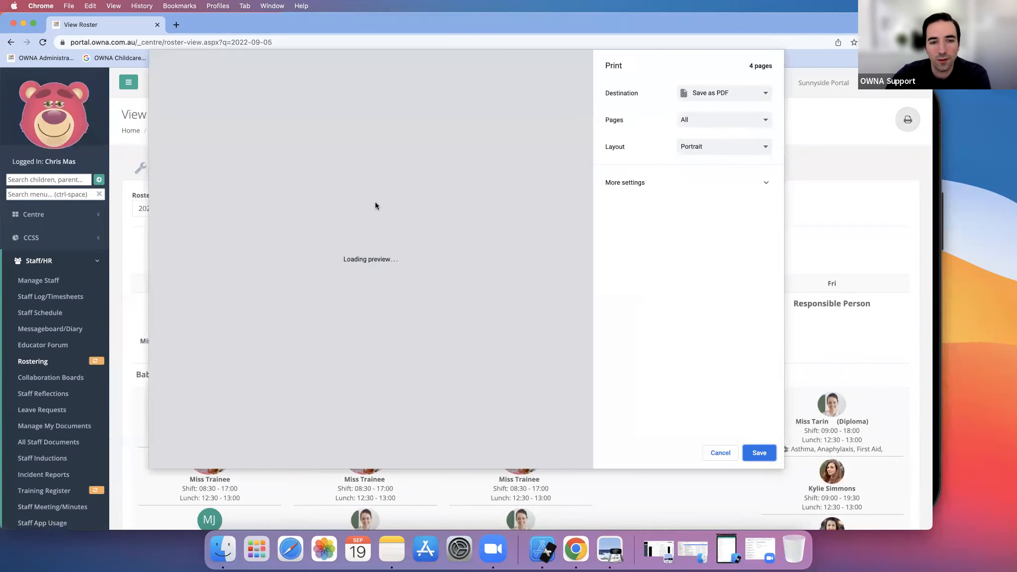
left_click(711, 148)
left_click(700, 158)
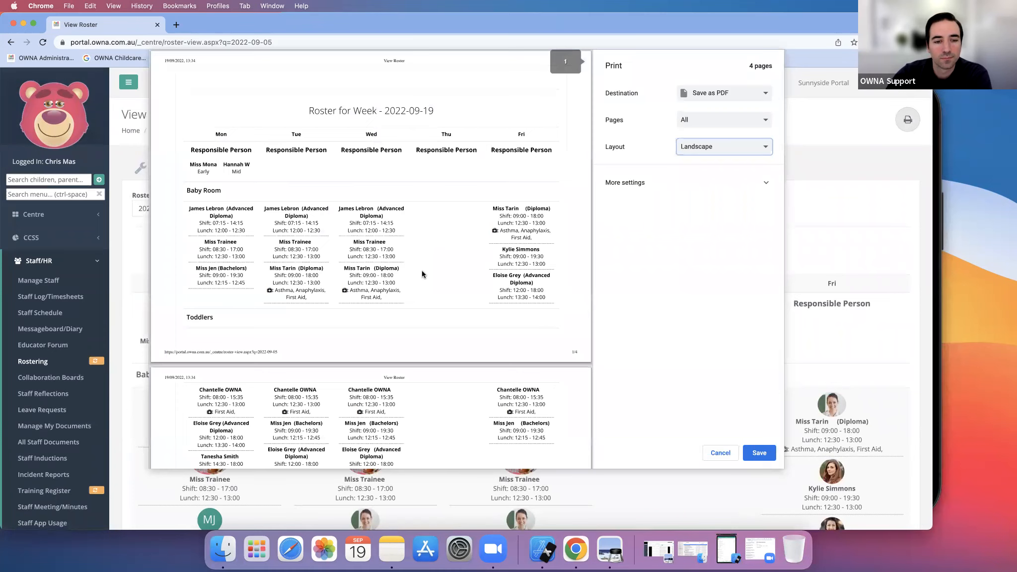
scroll(423, 272, "down", 5)
scroll(425, 269, "down", 15)
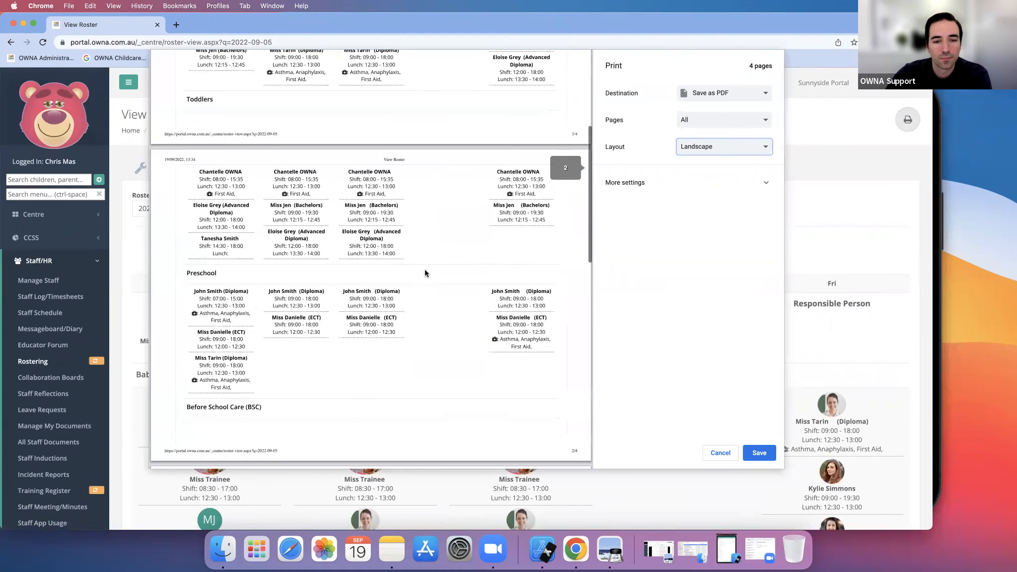
scroll(426, 267, "down", 10)
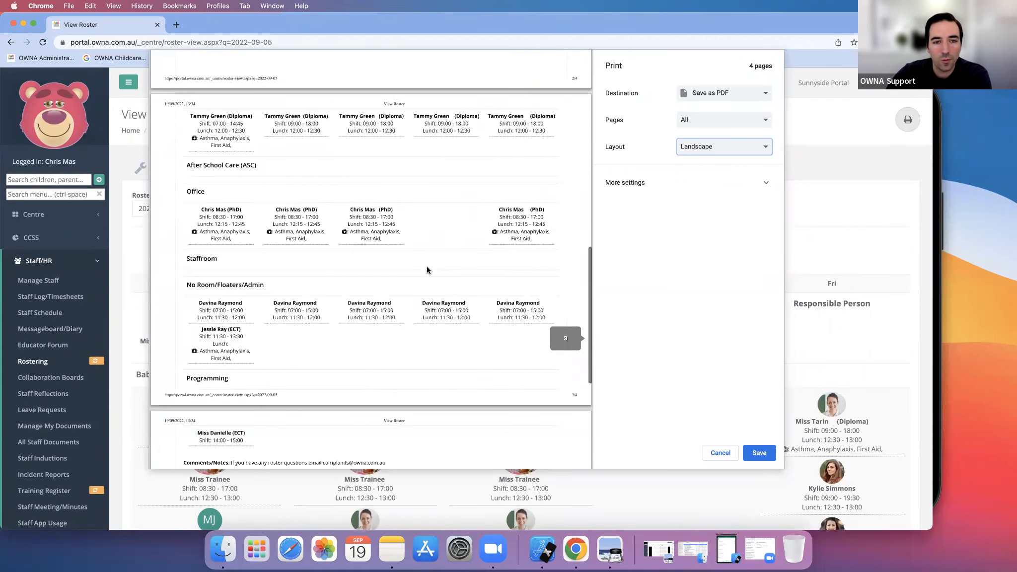
scroll(259, 209, "up", 20)
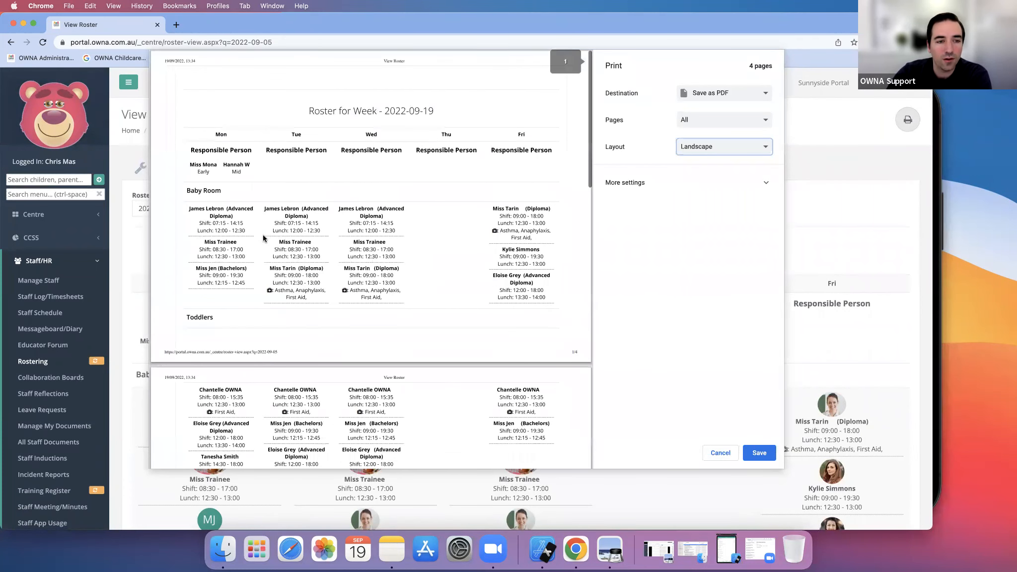
key("Escape")
Filter the 2022-09-19 roster to the Preschool room and display it with Group By All.
left_click(263, 209)
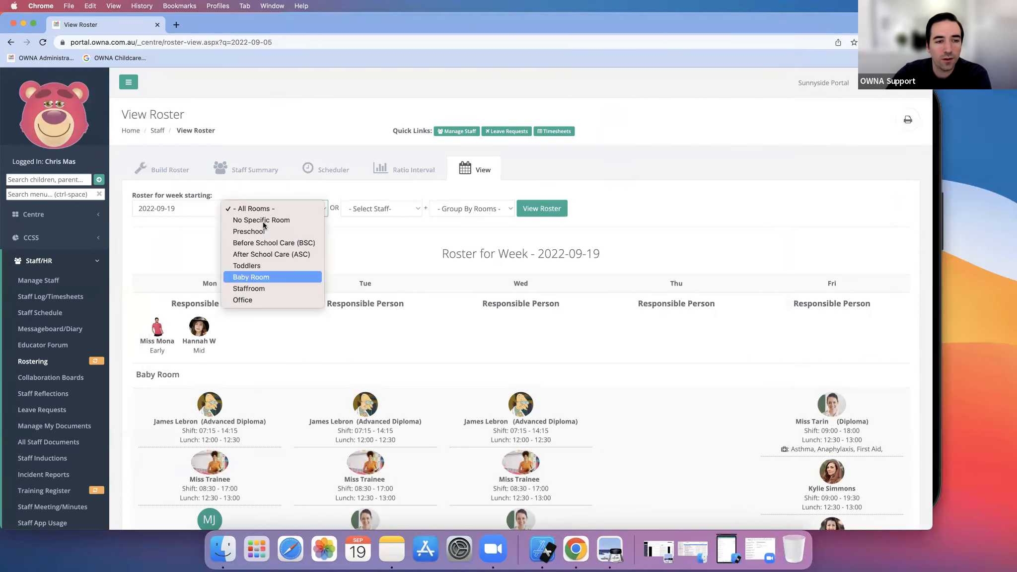
left_click(251, 232)
left_click(541, 208)
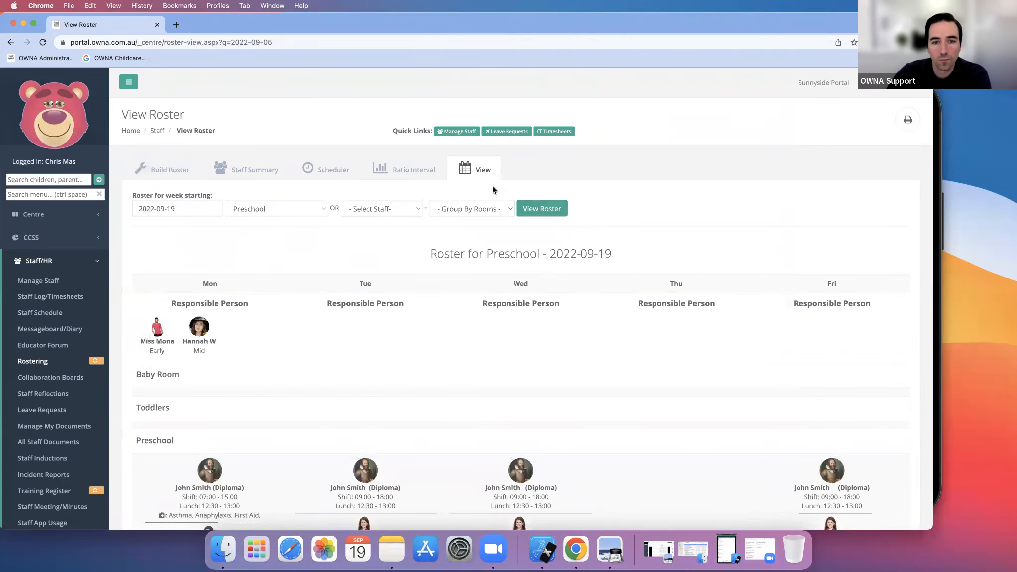
left_click(480, 208)
left_click(545, 211)
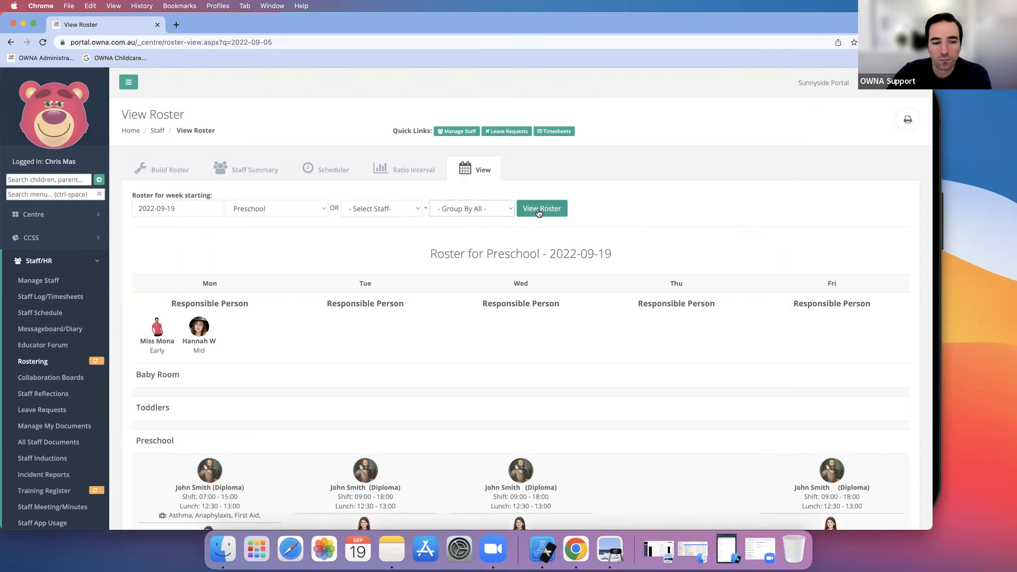
Preview the Preschool roster for printing, look through its pages, and cancel without saving.
left_click(908, 120)
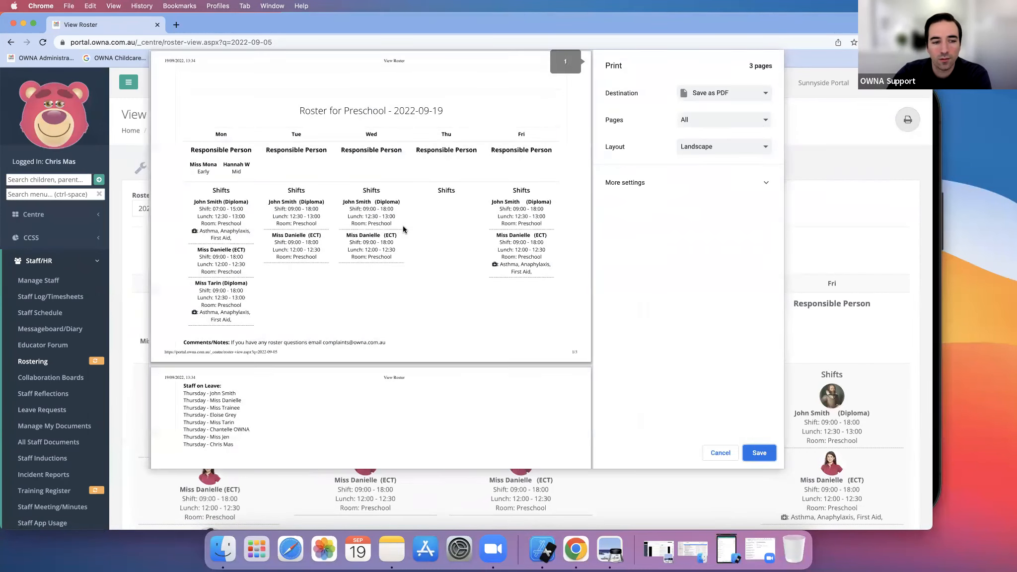
scroll(373, 312, "down", 5)
scroll(374, 313, "up", 5)
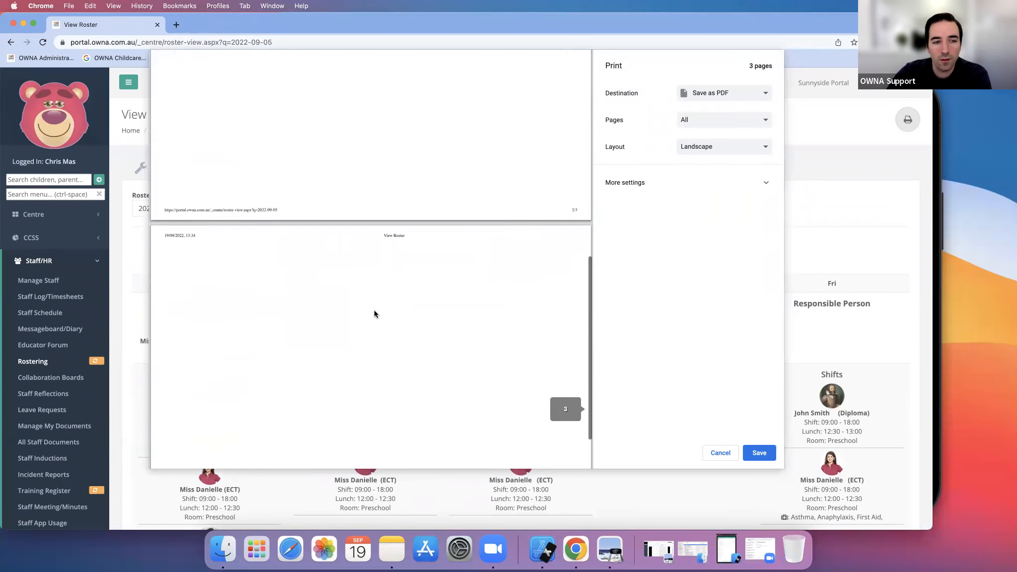
left_click(719, 453)
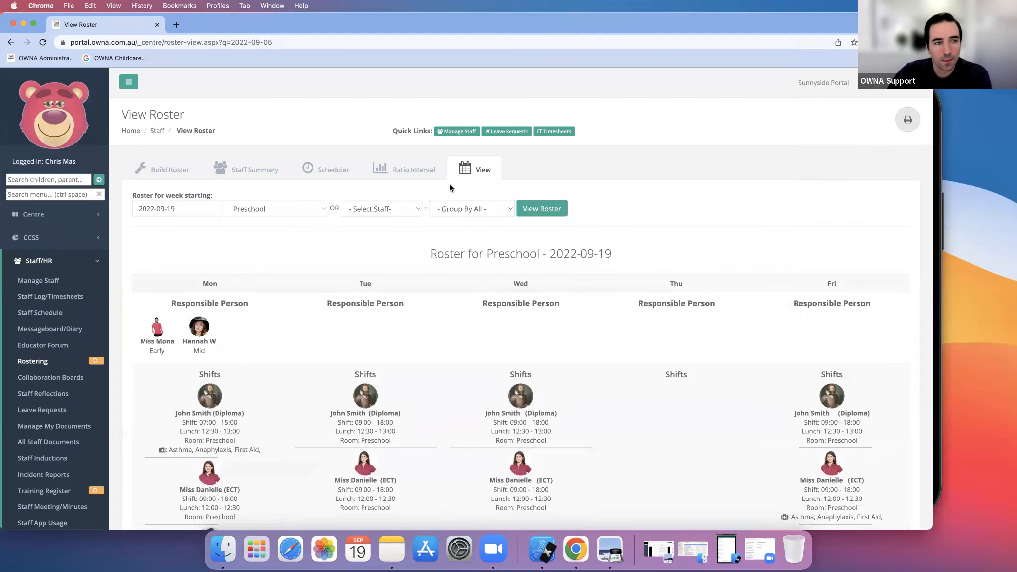
Return to the Build Roster page for the week of 2022-09-19 and review its room forecasts, roster costs and shift grid.
left_click(169, 171)
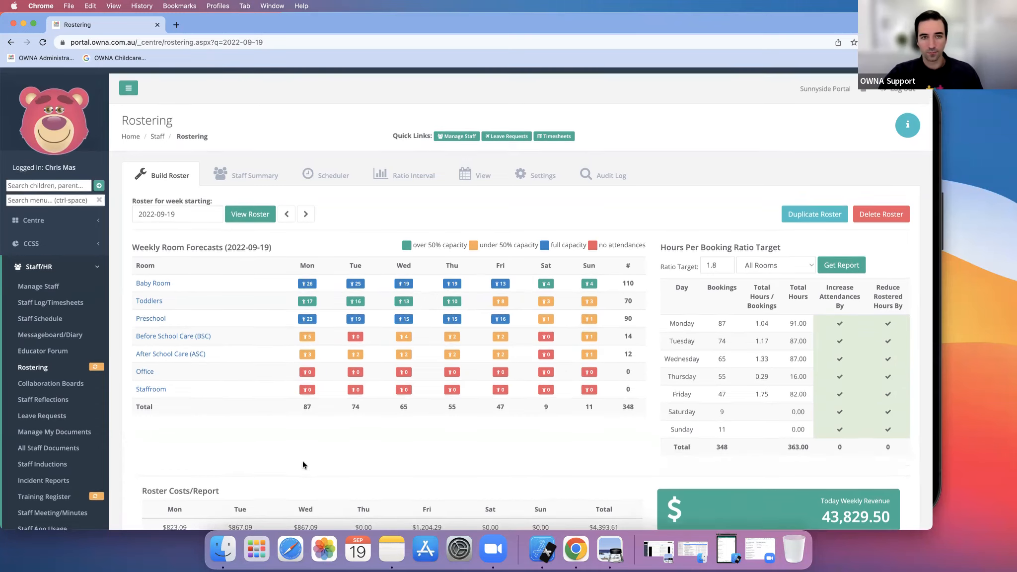
scroll(303, 462, "down", 5)
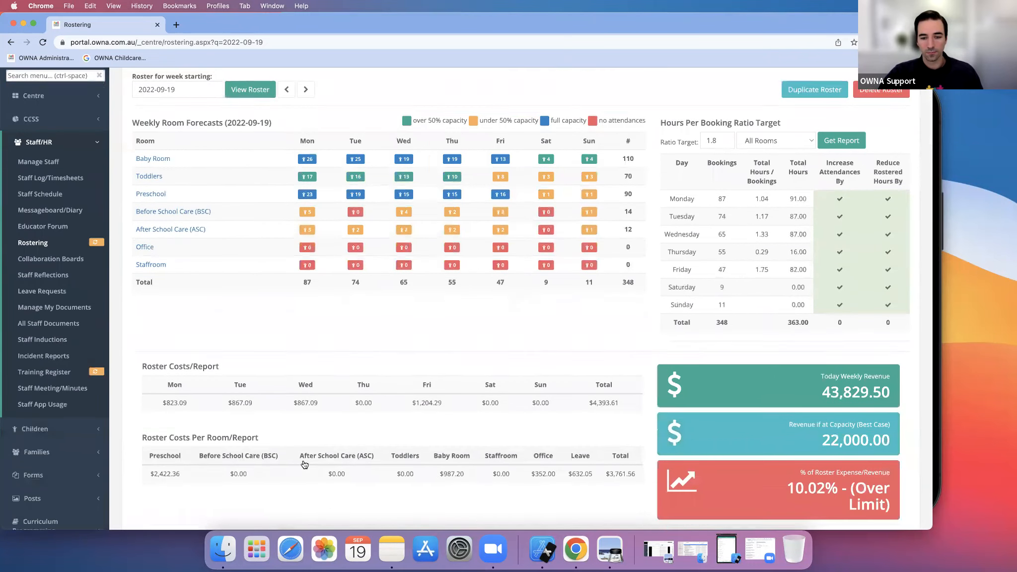
mouse_move(304, 465)
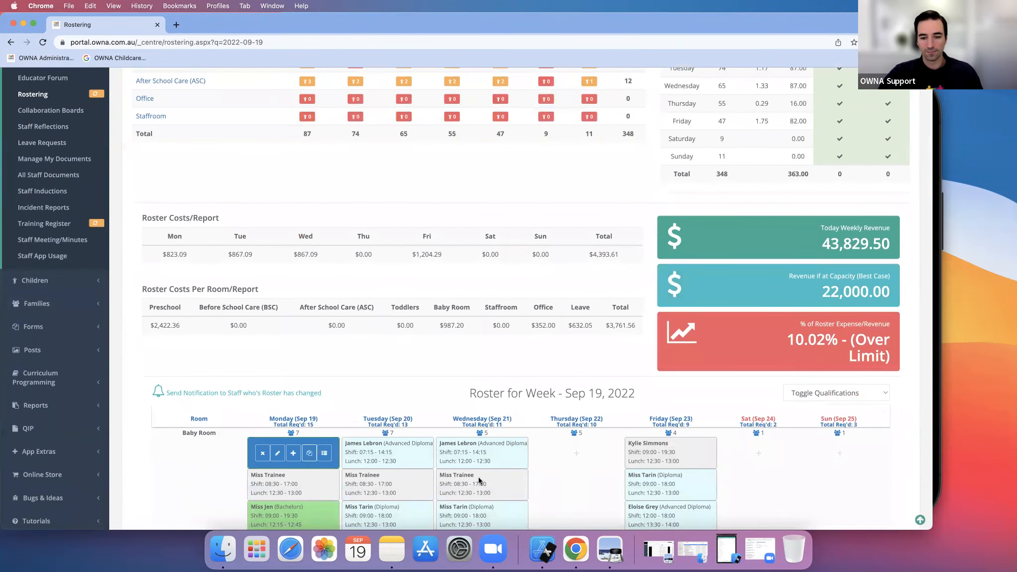
scroll(479, 480, "down", 2)
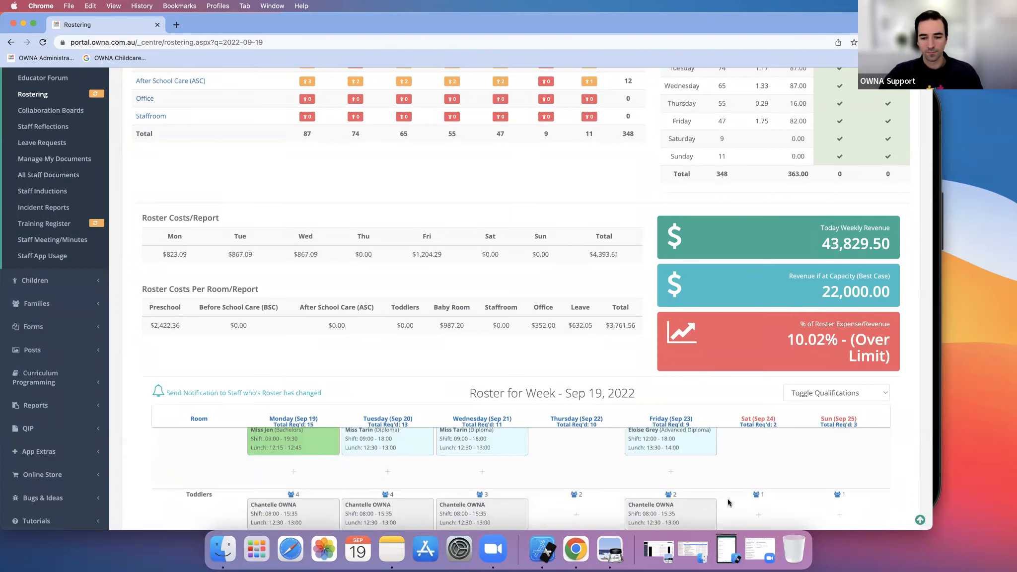